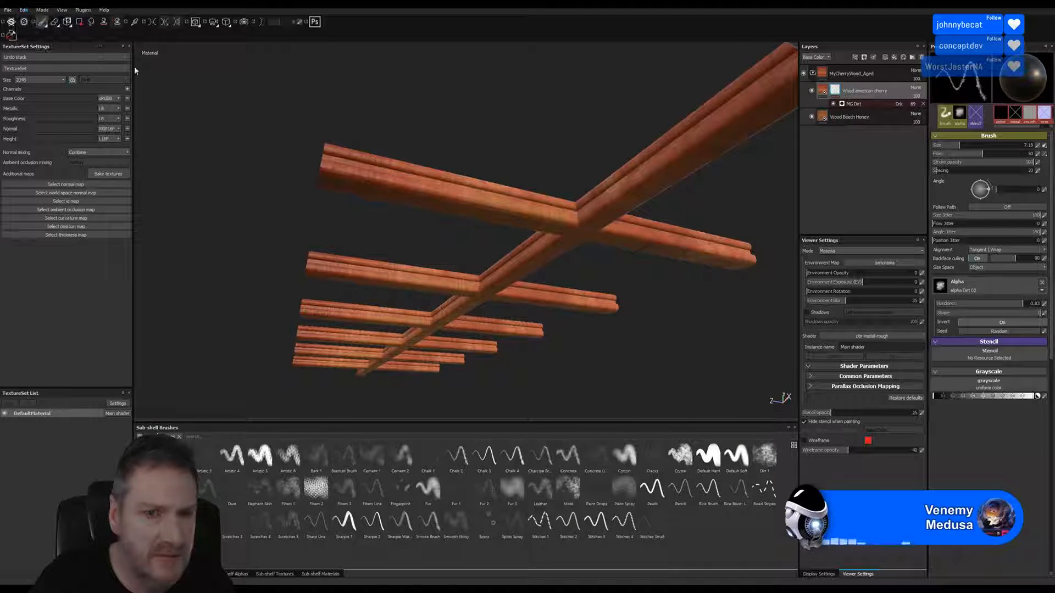
Reduce the brush size to about 2.8 for the Wood american cherry layer's mask.
key(ctrl)
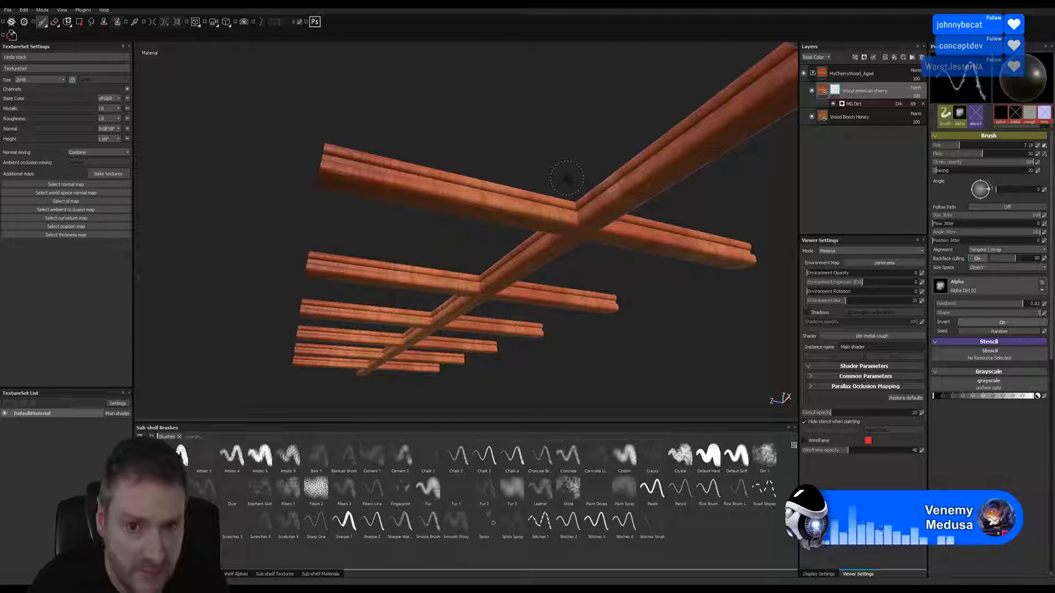
key(ctrl)
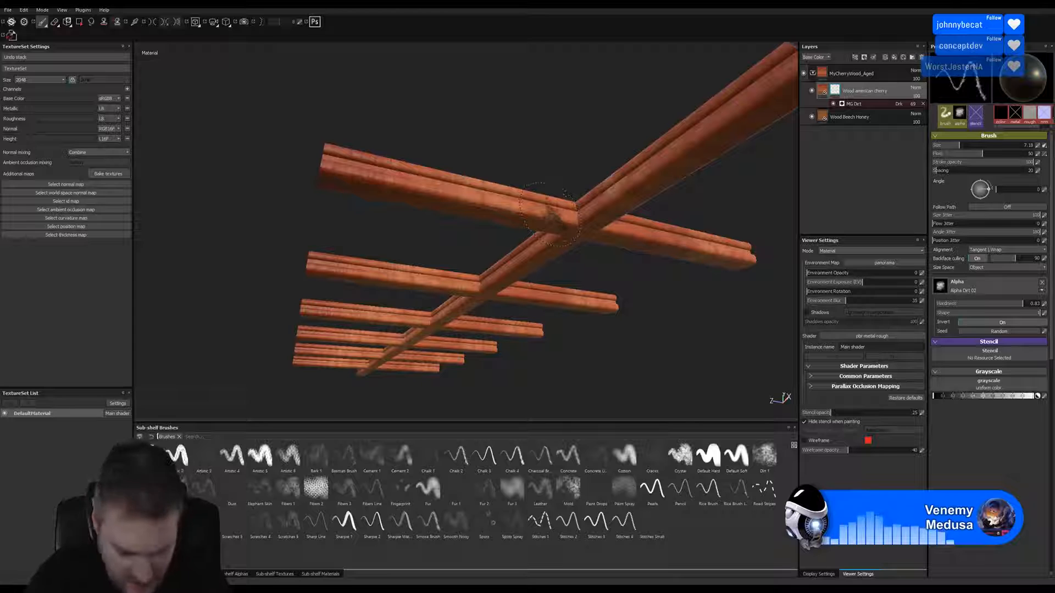
ctrl+right_drag(559, 216, 547, 216)
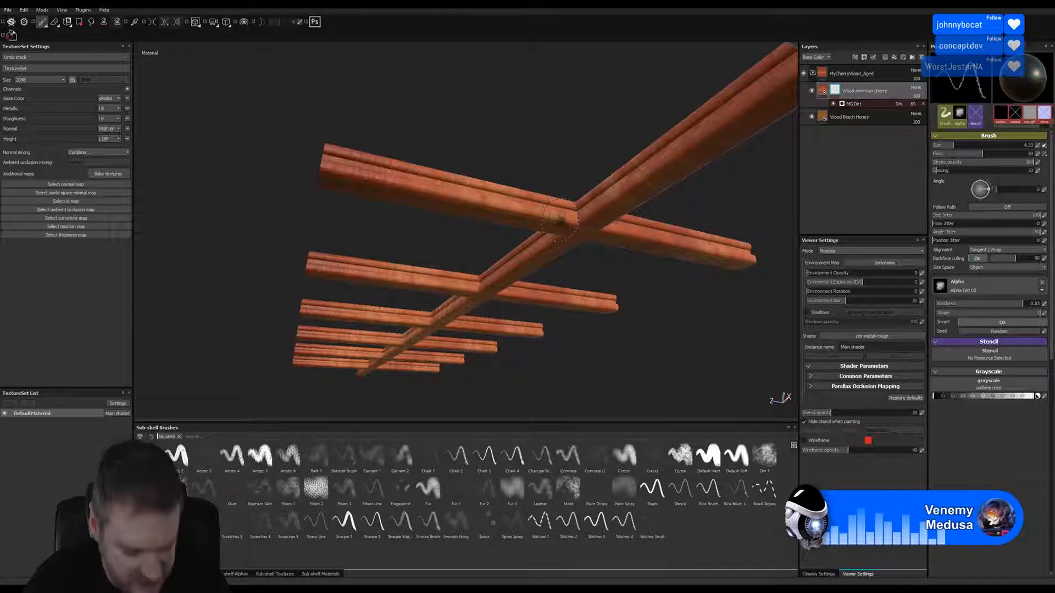
scroll(561, 219, up, 5)
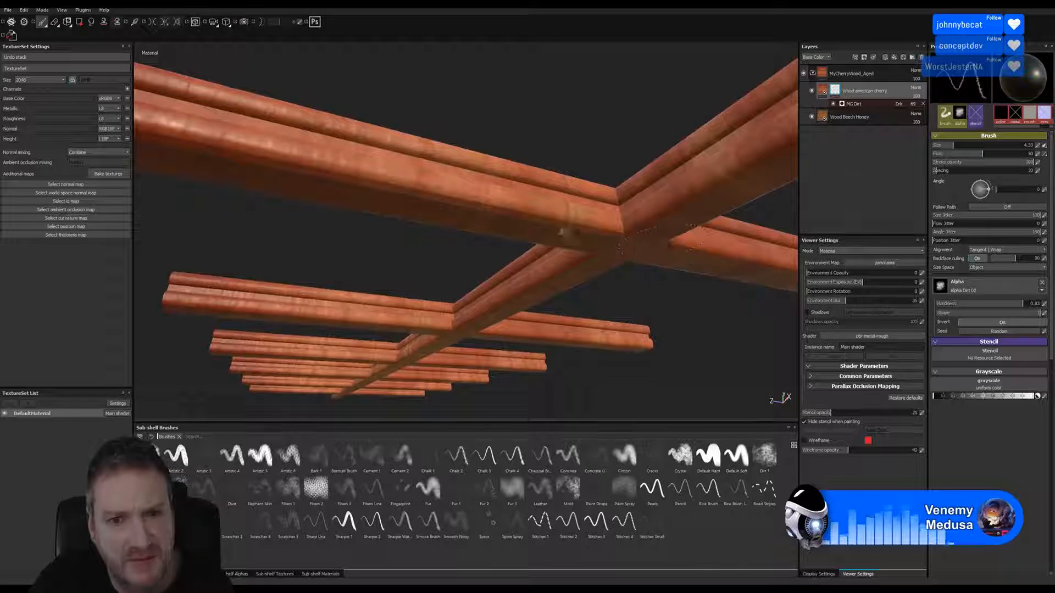
alt+drag(564, 228, 537, 182)
ctrl+right_drag(546, 221, 541, 220)
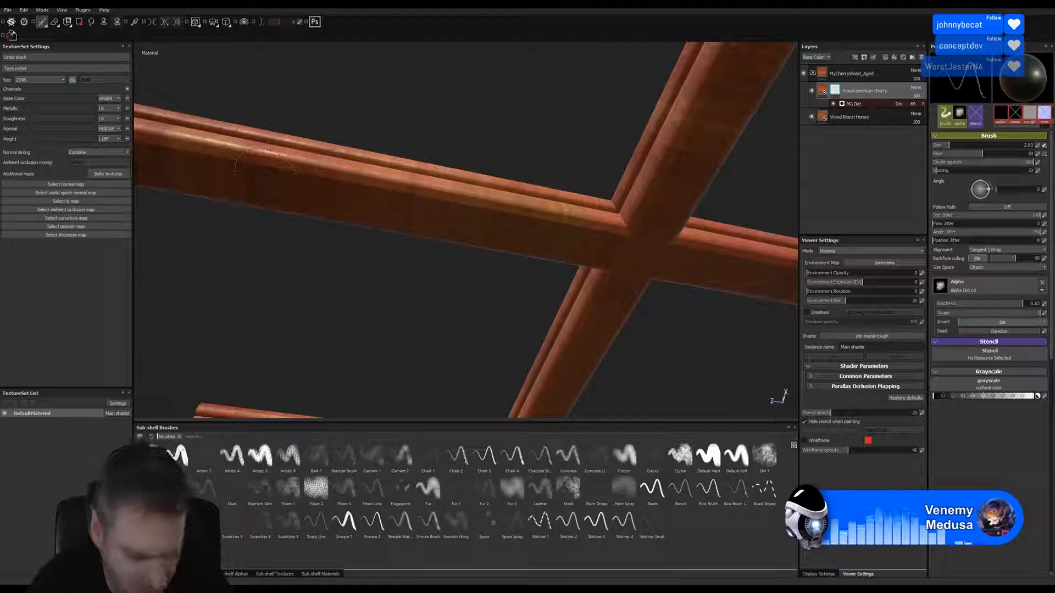
Examine the cherry wood grain and worn edges on the skylight frame's beams and joints from several angles.
mouse_move(274, 217)
alt+mouse_down()
mouse_move(412, 230)
mouse_move(544, 214)
alt+mouse_up()
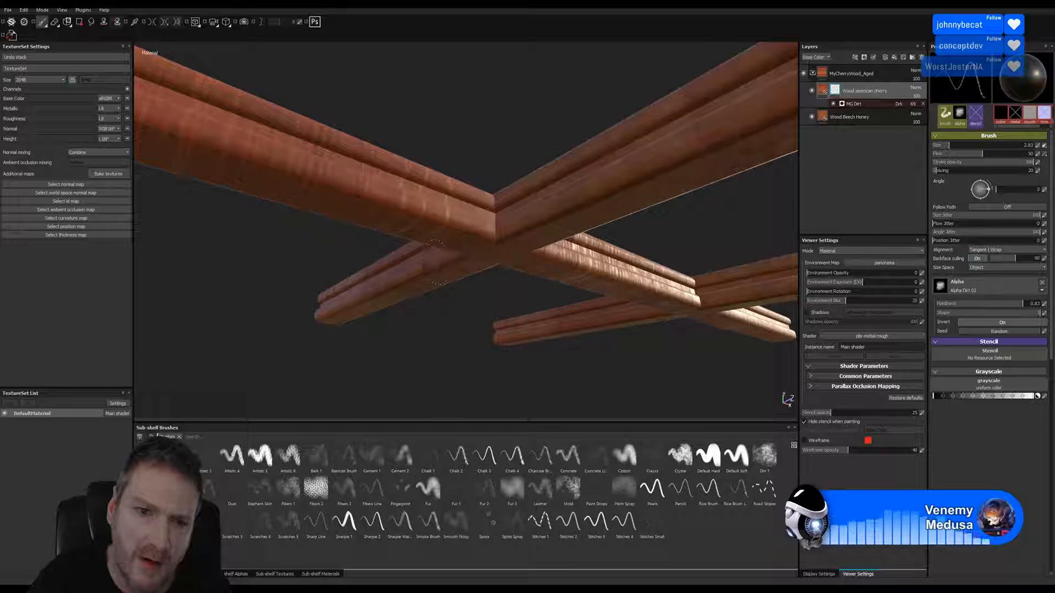
mouse_move(380, 290)
alt+mouse_down()
mouse_move(495, 155)
mouse_move(365, 155)
alt+mouse_up()
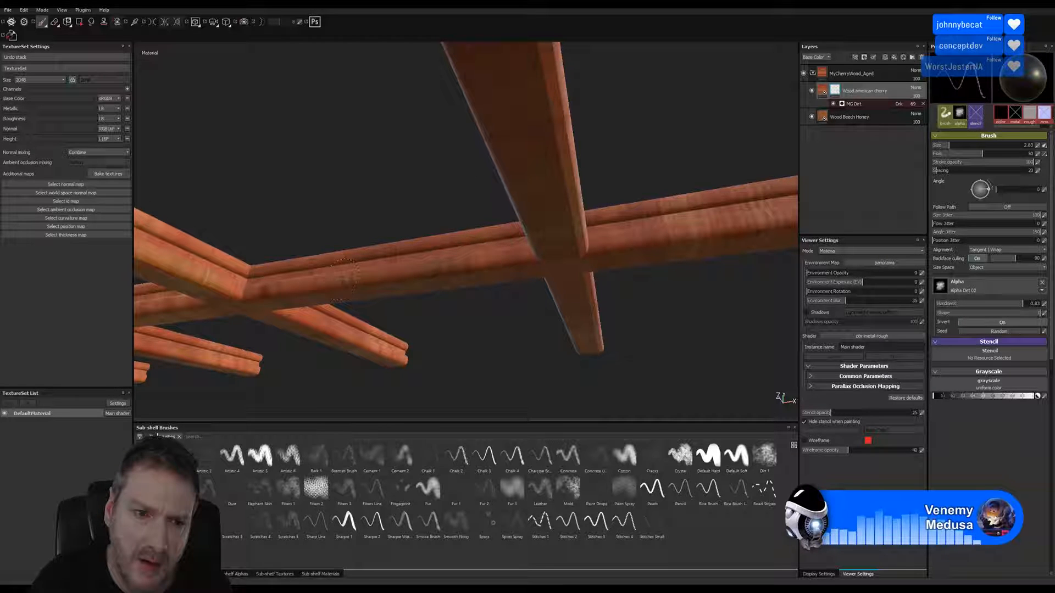
alt+middle_drag(638, 285, 491, 284)
alt+middle_drag(564, 302, 442, 300)
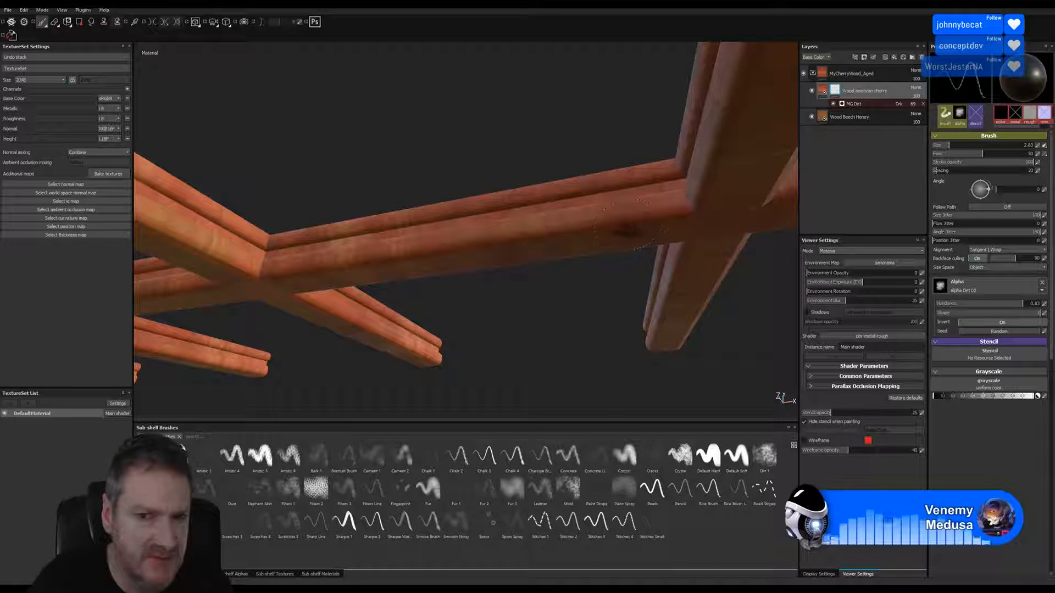
alt+drag(601, 286, 378, 290)
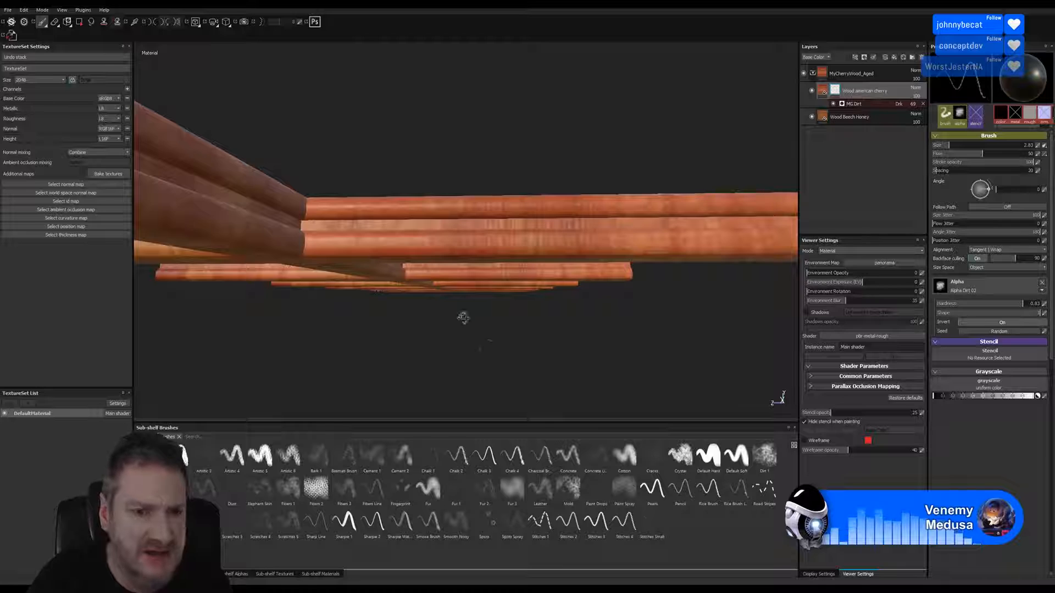
alt+drag(463, 318, 624, 343)
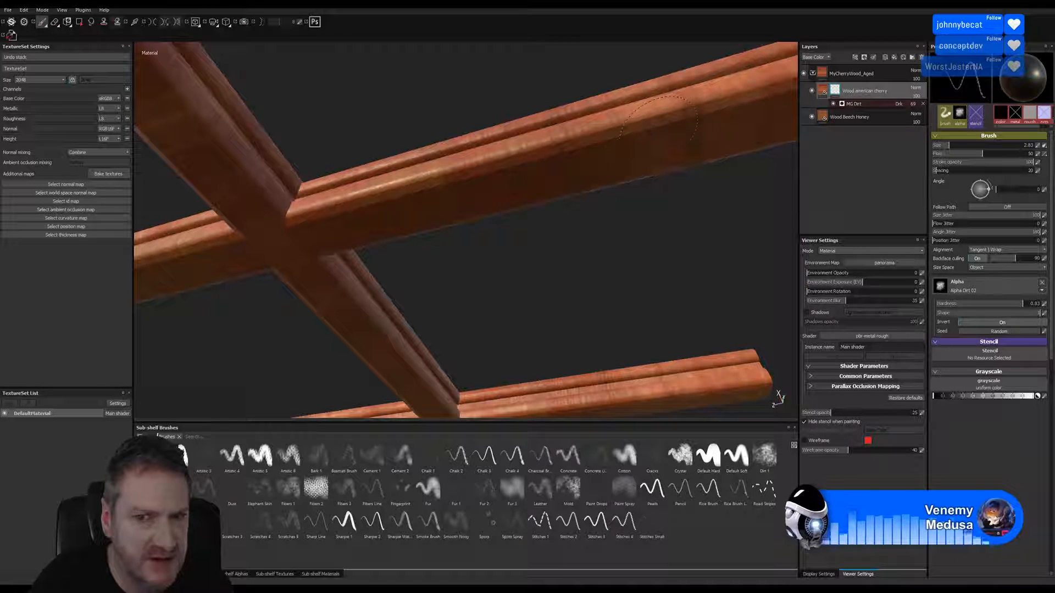
alt+drag(614, 281, 418, 170)
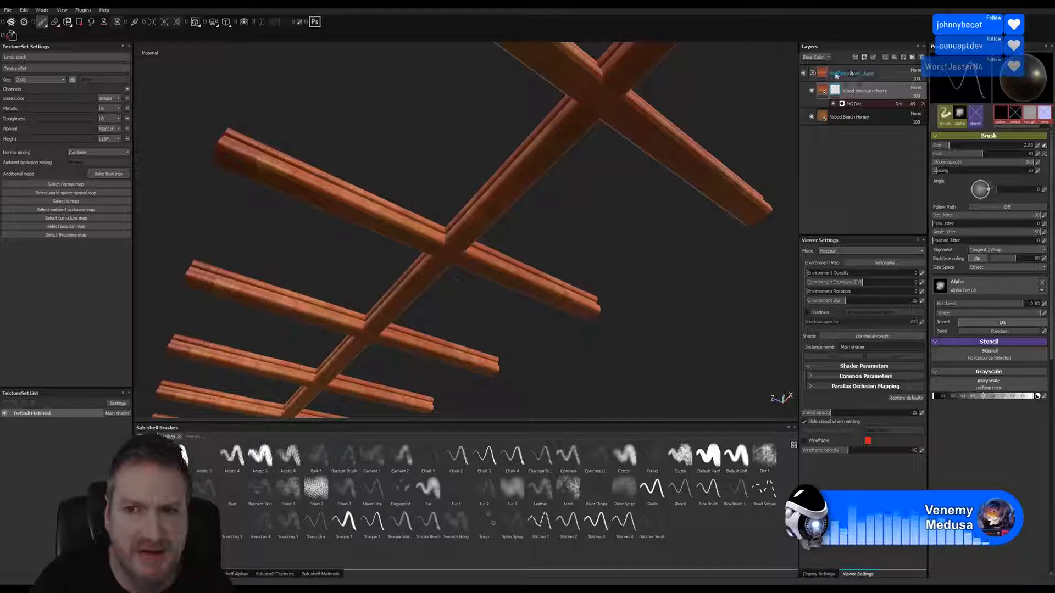
Duplicate the Wood american cherry layer and darken the copy's wood color to RGB 0.436, 0.163, 0.101.
right_click(824, 90)
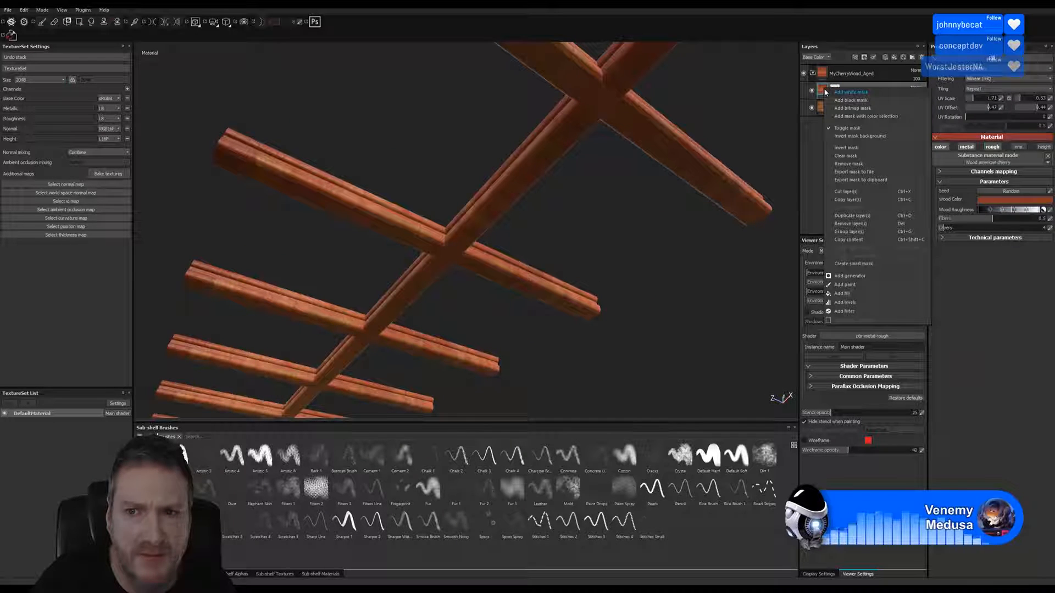
click(860, 219)
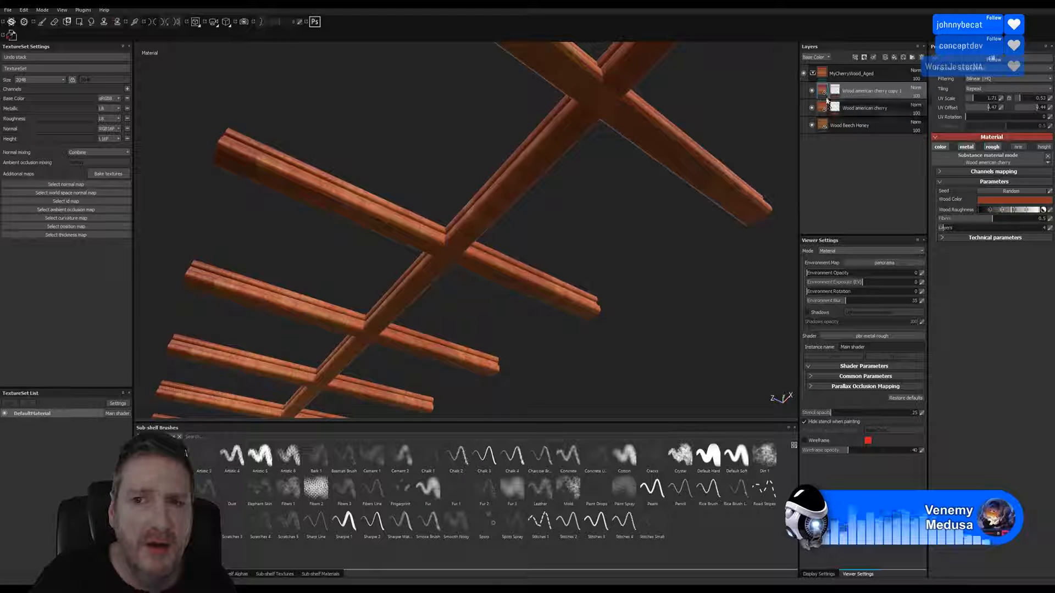
click(1007, 201)
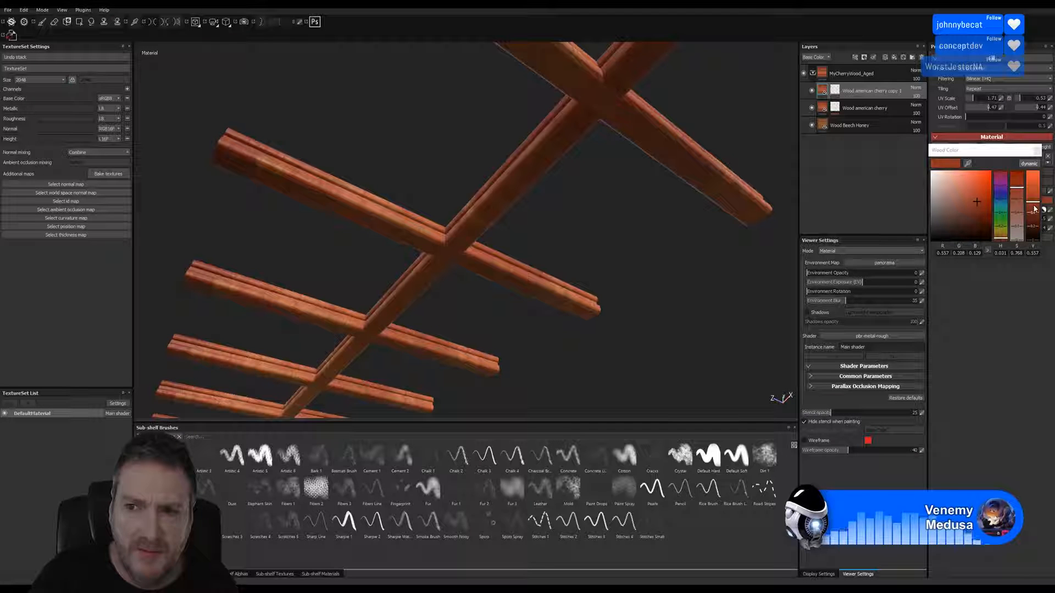
drag(1031, 211, 1032, 210)
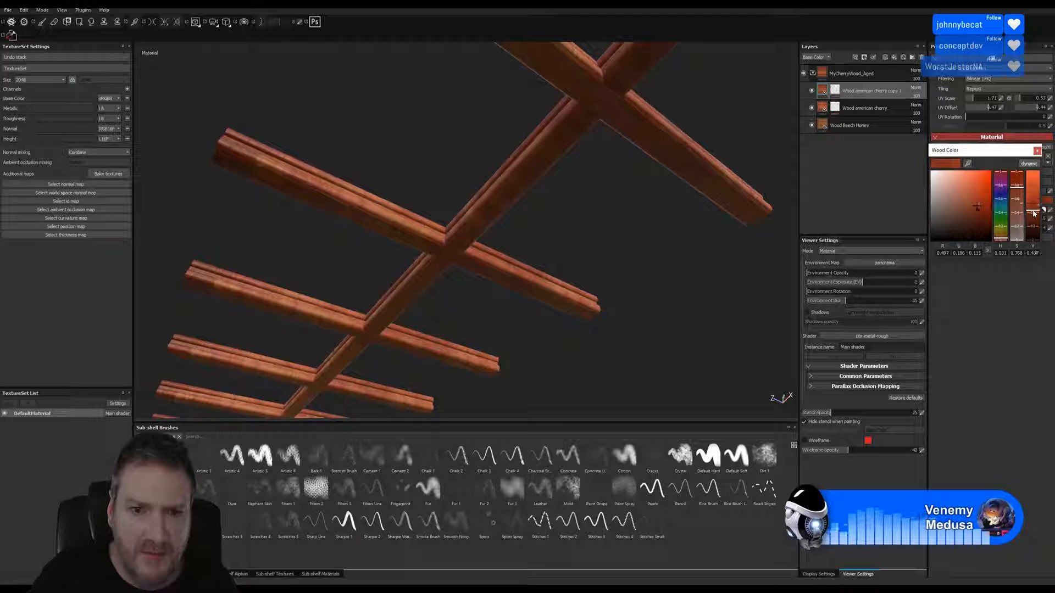
alt+drag(571, 220, 399, 205)
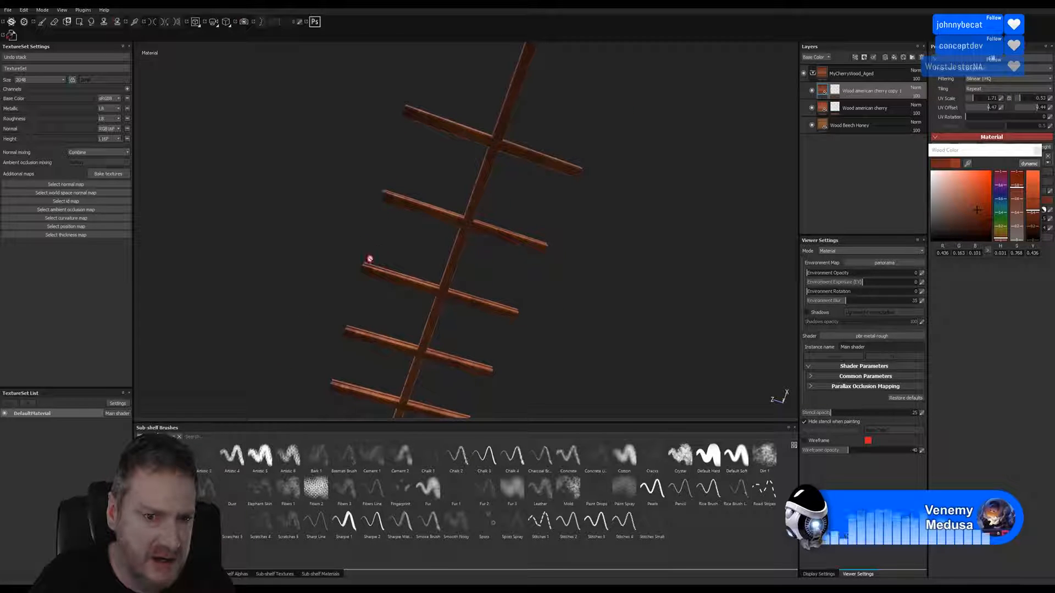
alt+drag(381, 273, 423, 304)
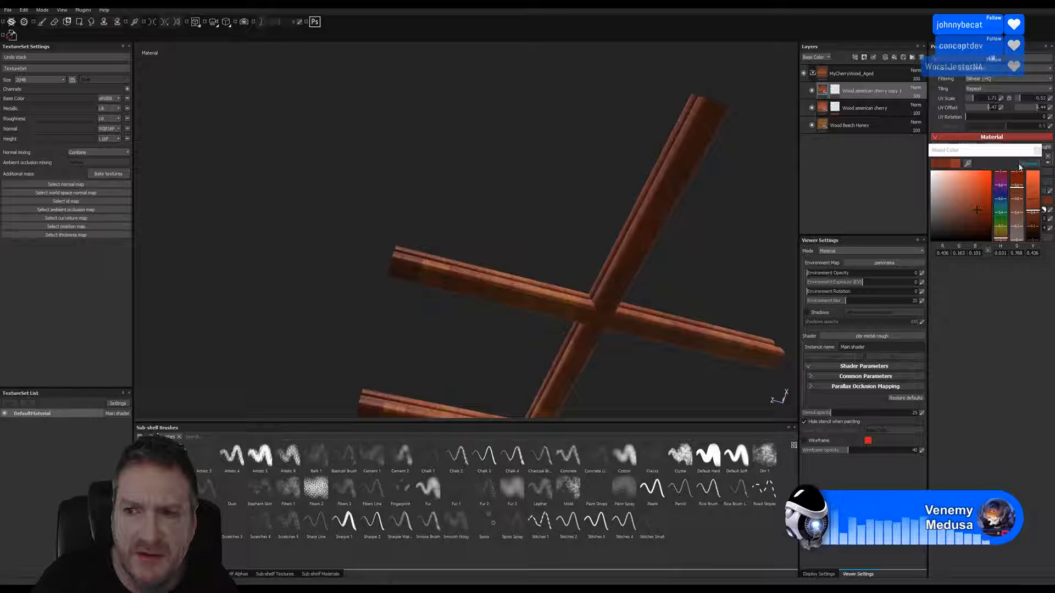
click(1037, 150)
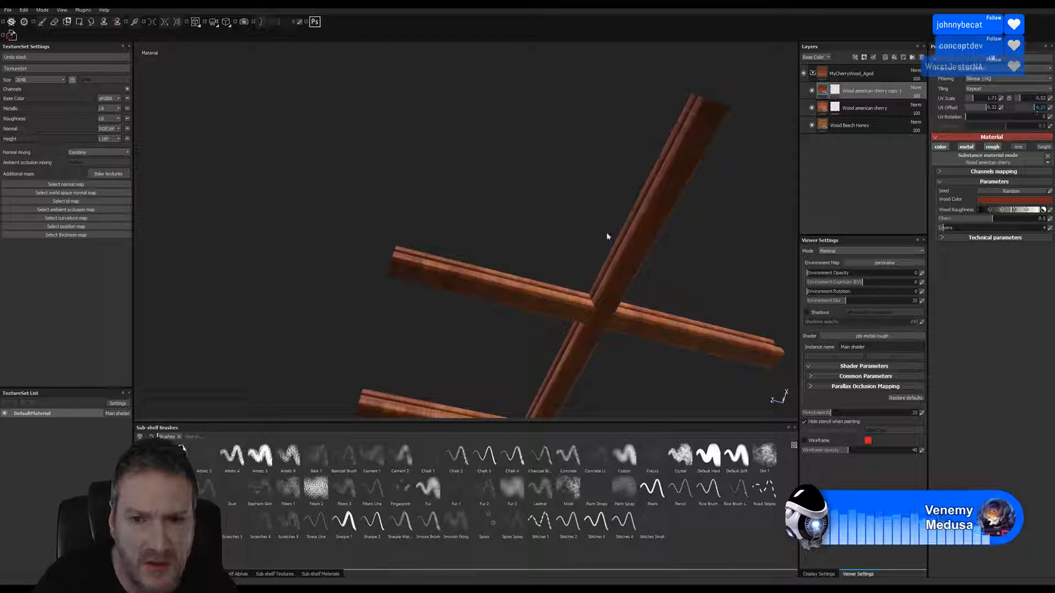
Inspect the frame from several angles and compare it with the darker cherry copy layer hidden and shown.
alt+drag(608, 235, 490, 317)
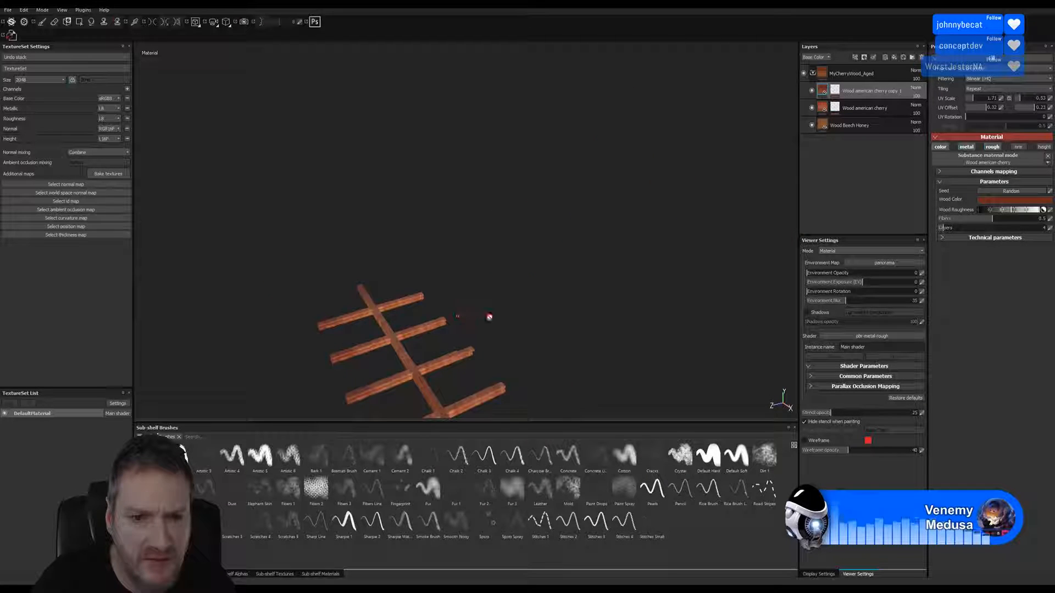
alt+middle_drag(465, 350, 446, 130)
alt+drag(566, 264, 541, 195)
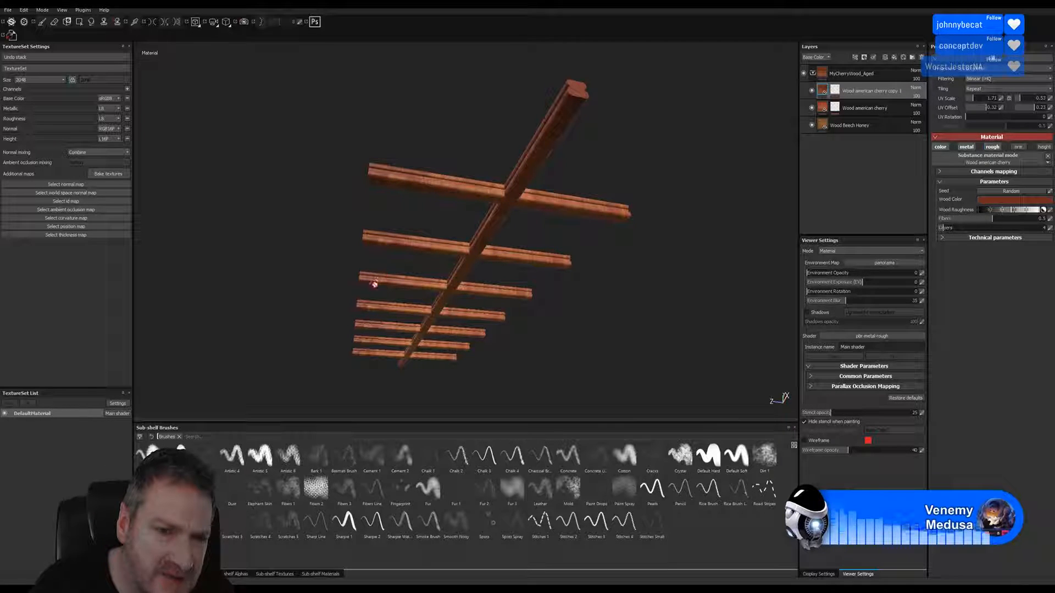
alt+right_drag(383, 208, 633, 216)
alt+middle_drag(518, 209, 583, 233)
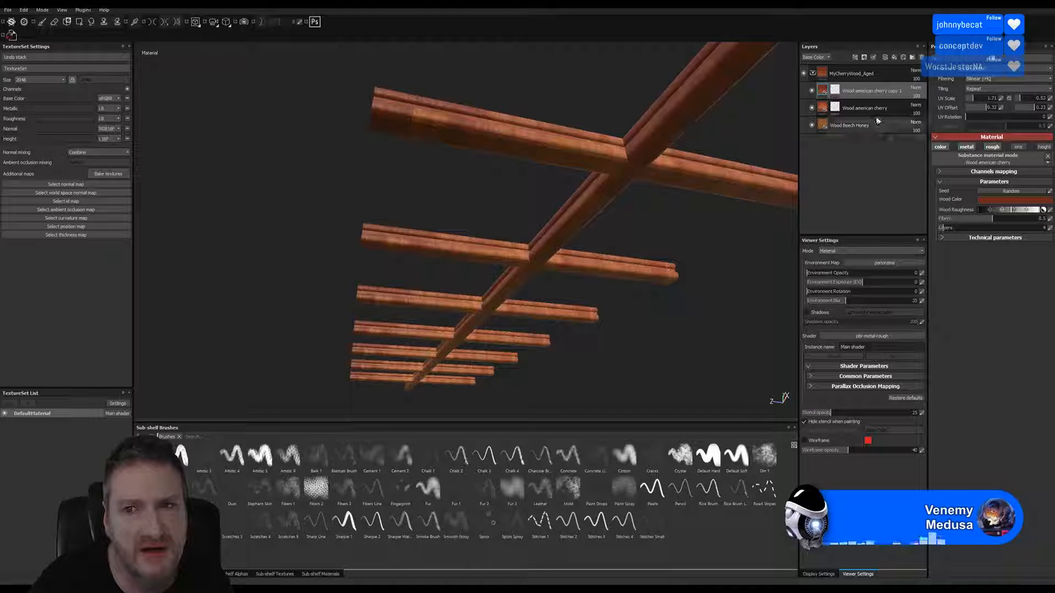
click(811, 92)
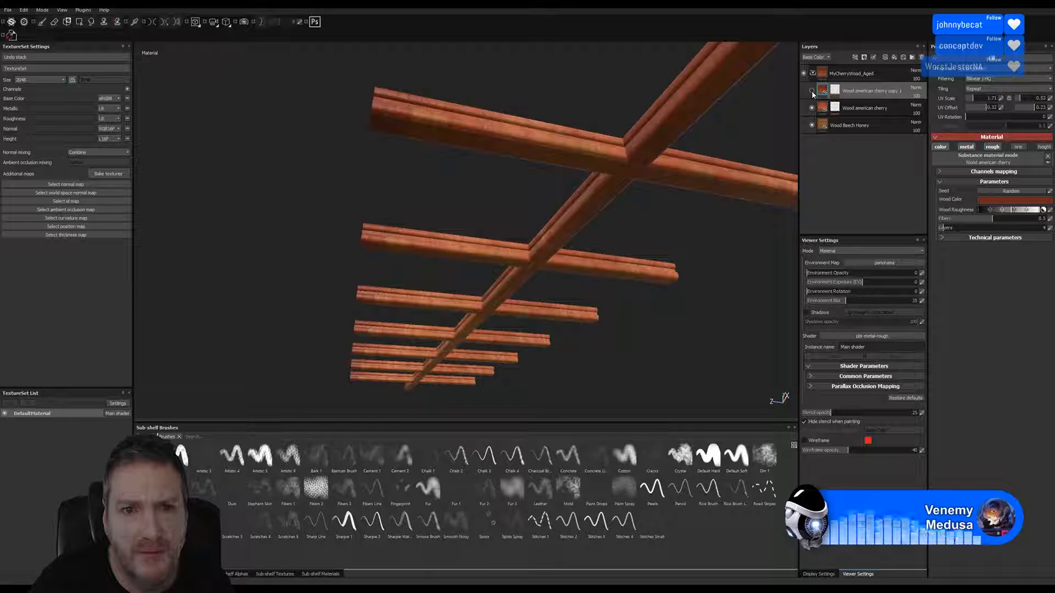
click(812, 91)
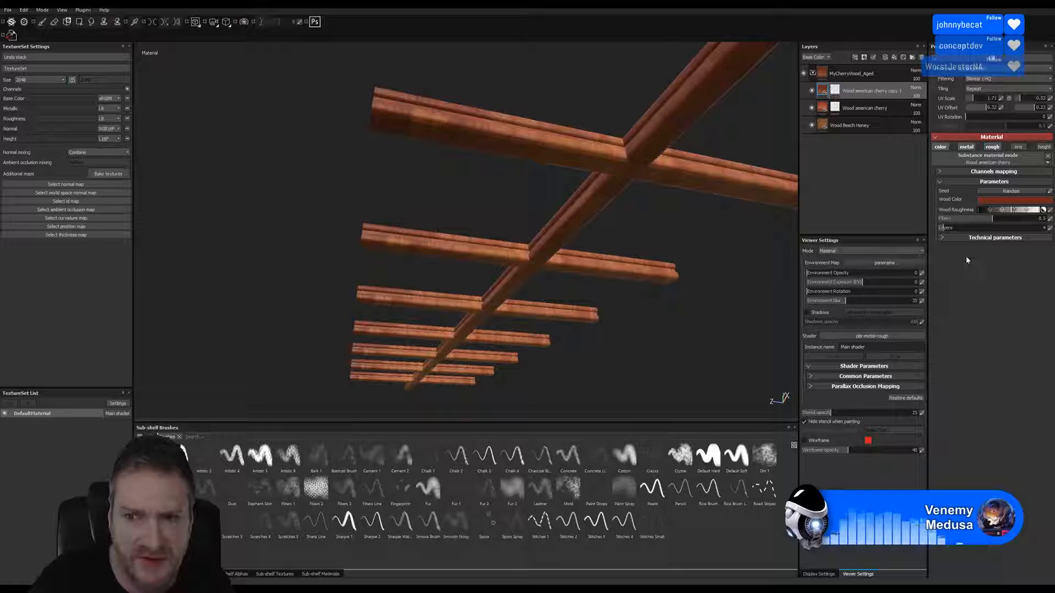
Paint the copy layer's mask in white at the first crossbeam's end with the Dirt 1 brush and reduce the brush size to 12.1.
click(836, 91)
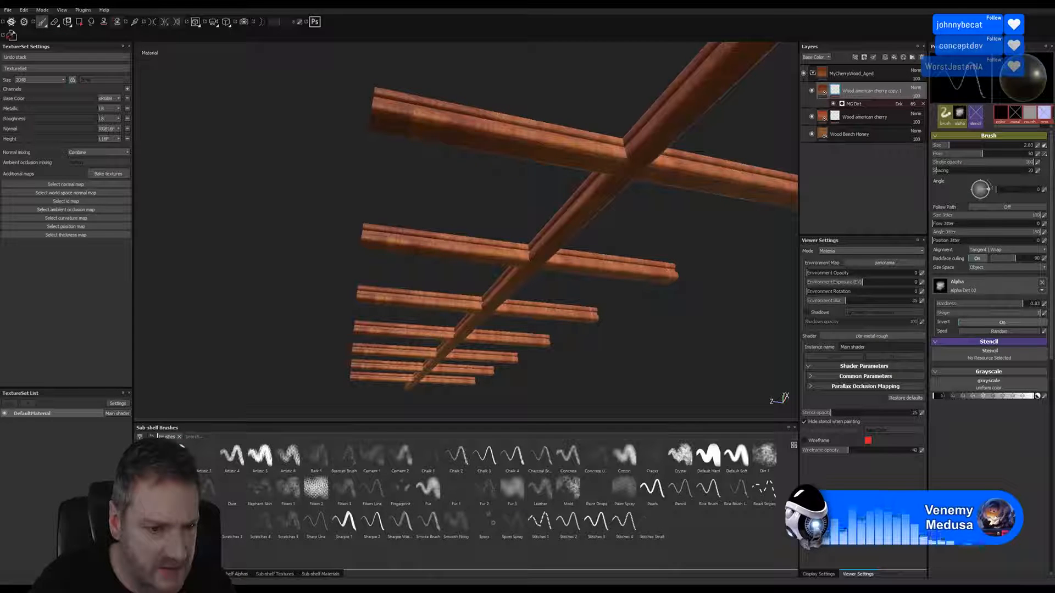
click(764, 457)
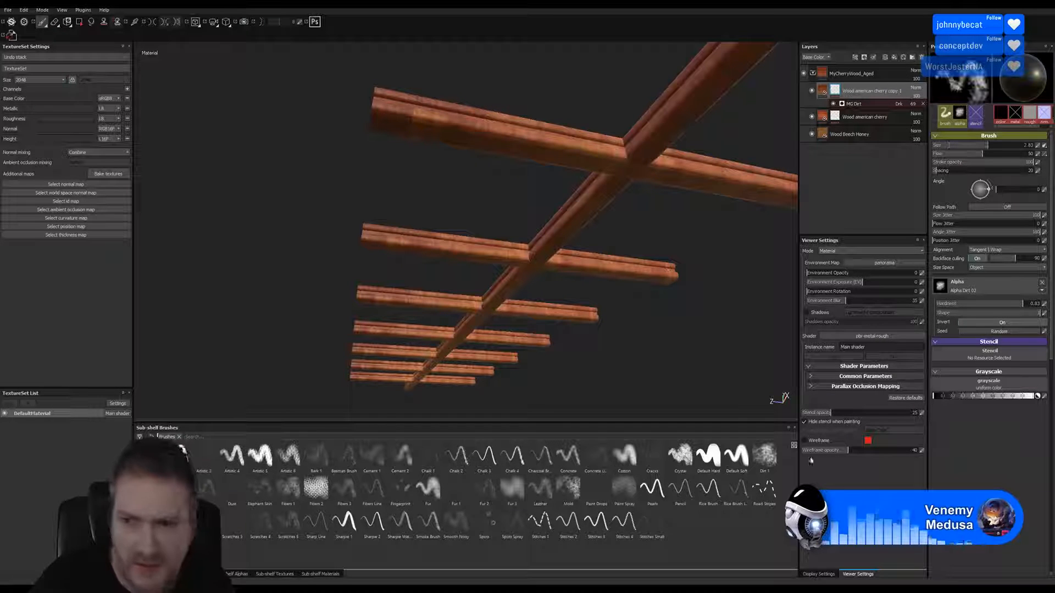
click(1028, 397)
drag(404, 96, 427, 128)
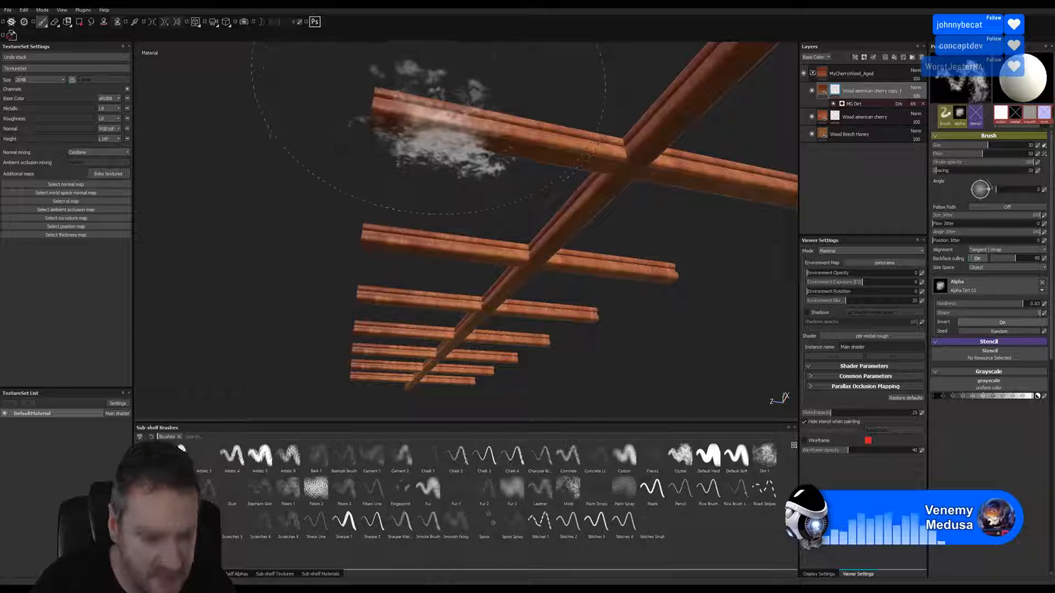
mouse_move(427, 128)
ctrl+right_down()
mouse_move(351, 127)
mouse_move(404, 127)
mouse_move(365, 127)
ctrl+right_up()
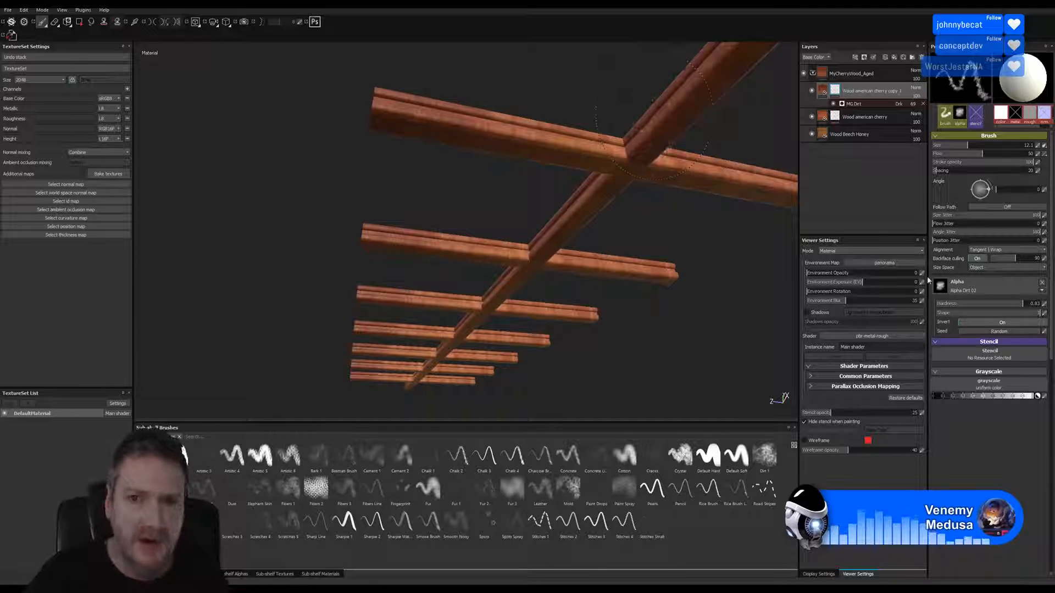
Save the project as SkyLight in the Skylight folder.
click(8, 11)
click(14, 86)
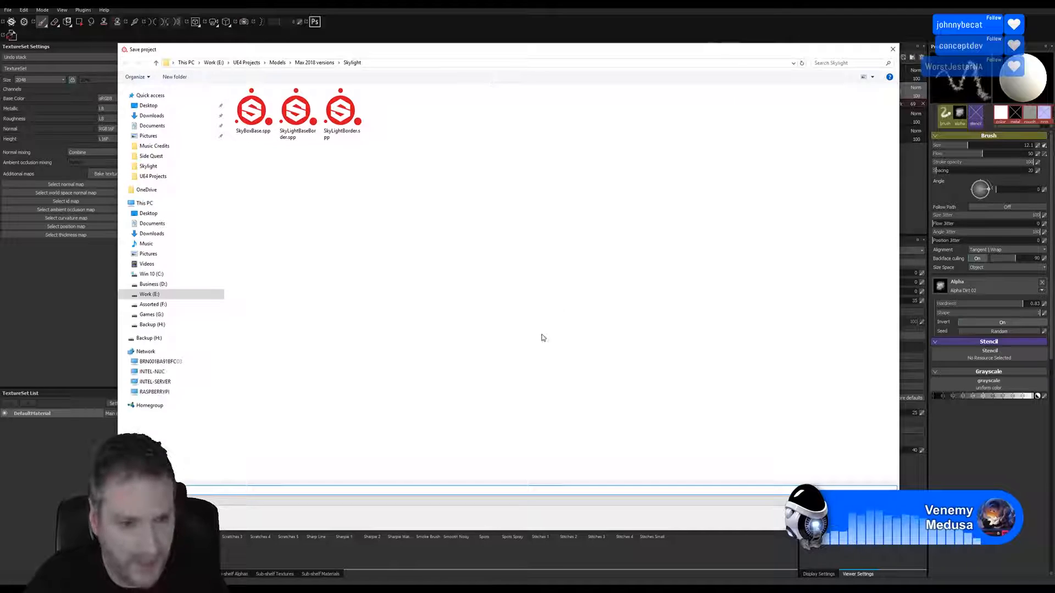
text(SkyLight)
key(Return)
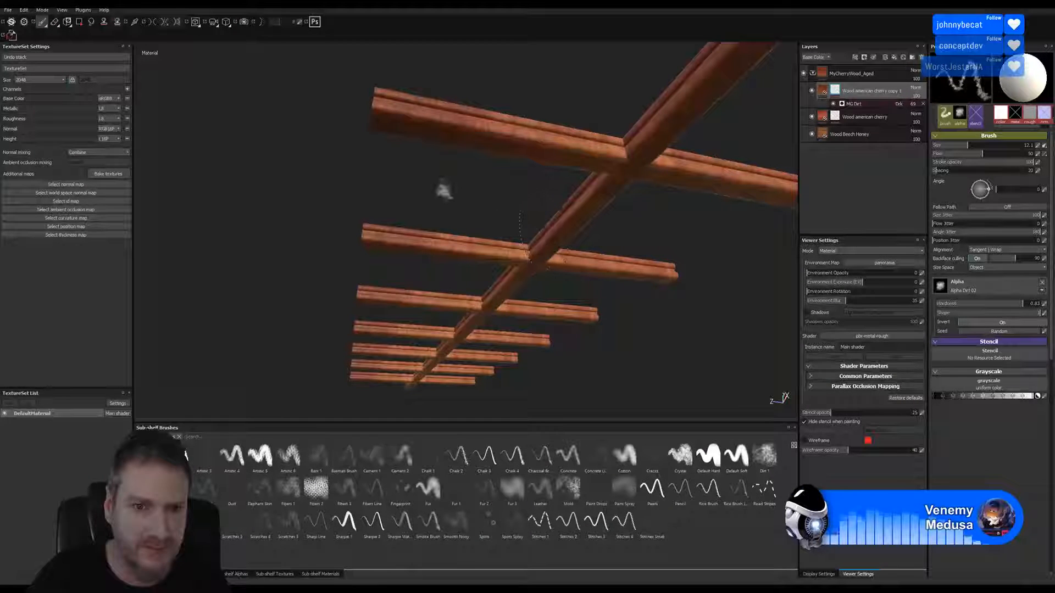
click(9, 10)
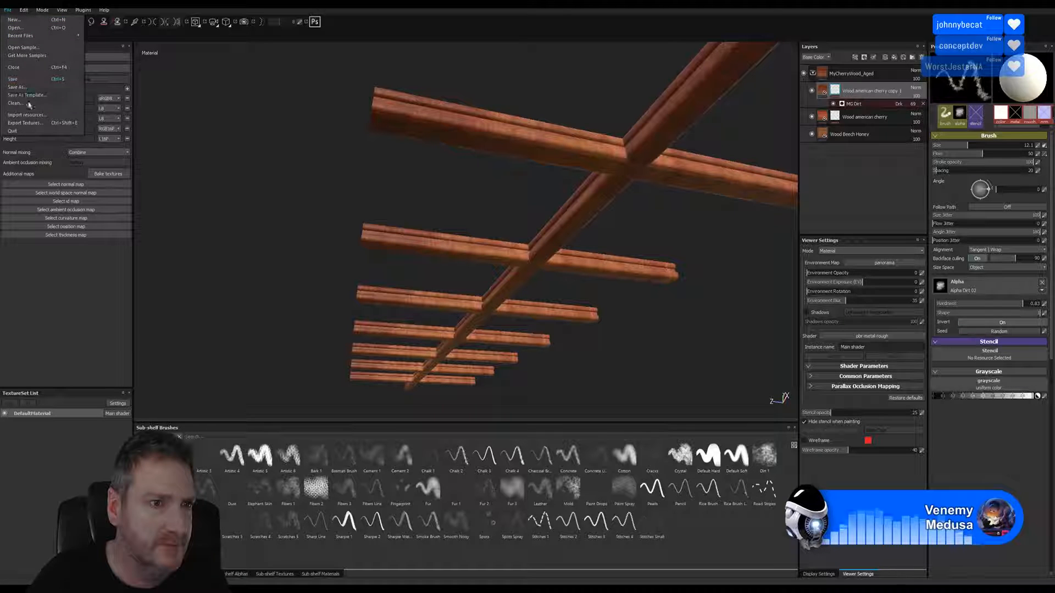
click(32, 124)
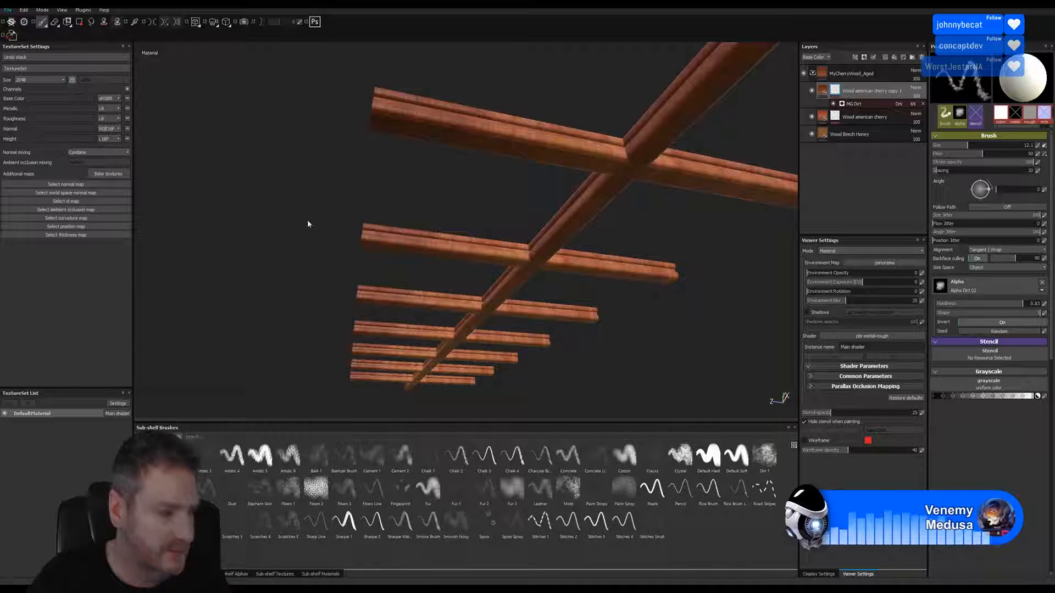
click(520, 183)
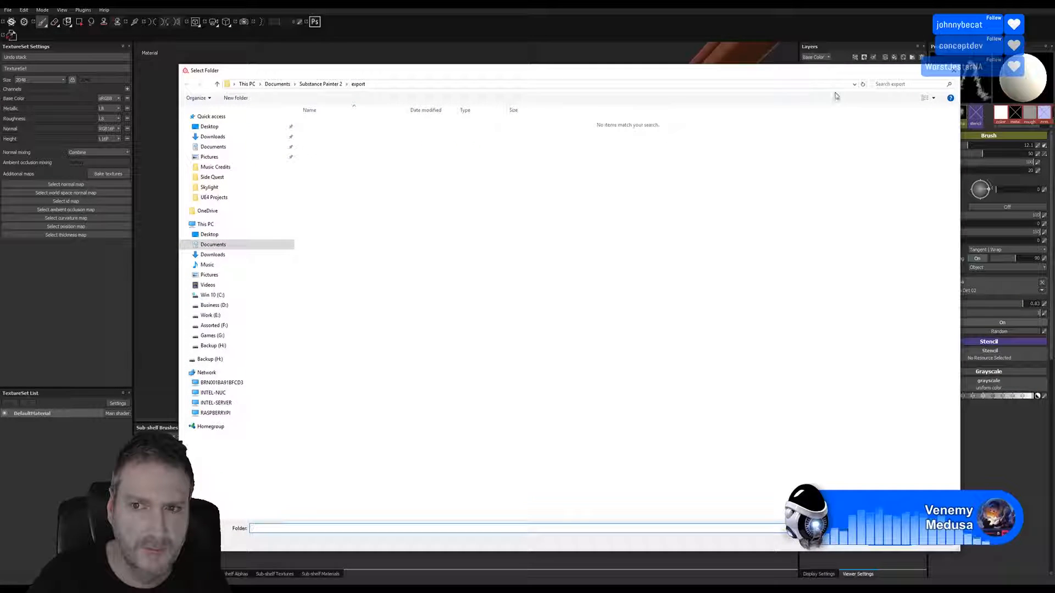
click(853, 85)
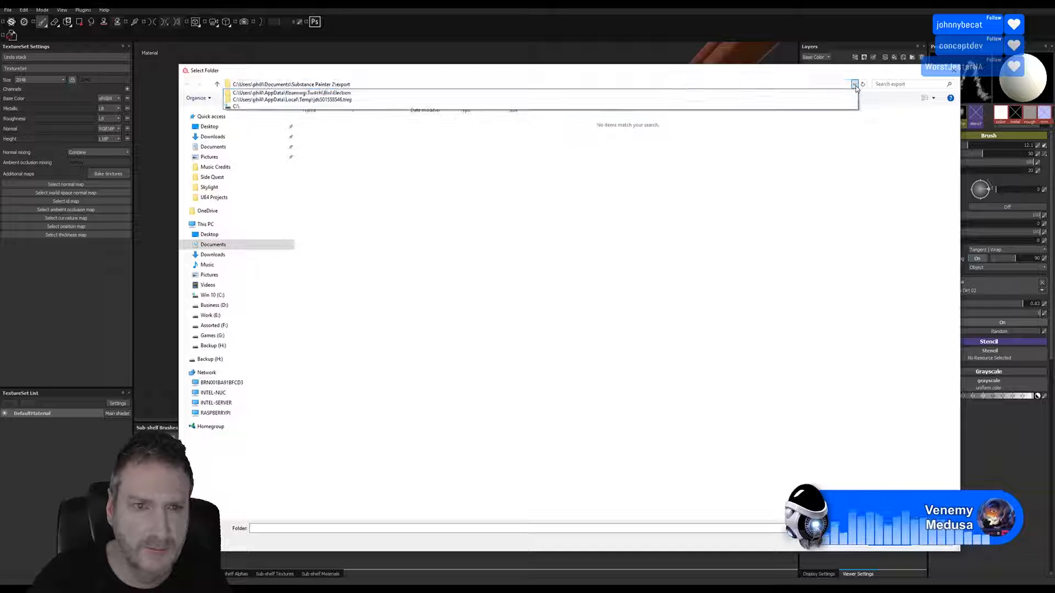
click(319, 299)
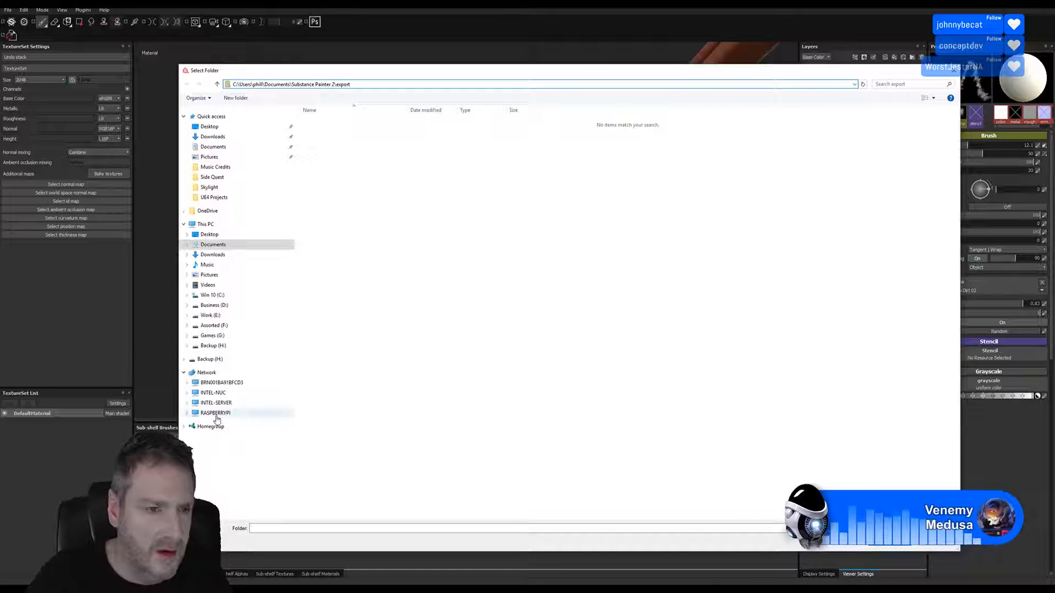
click(187, 315)
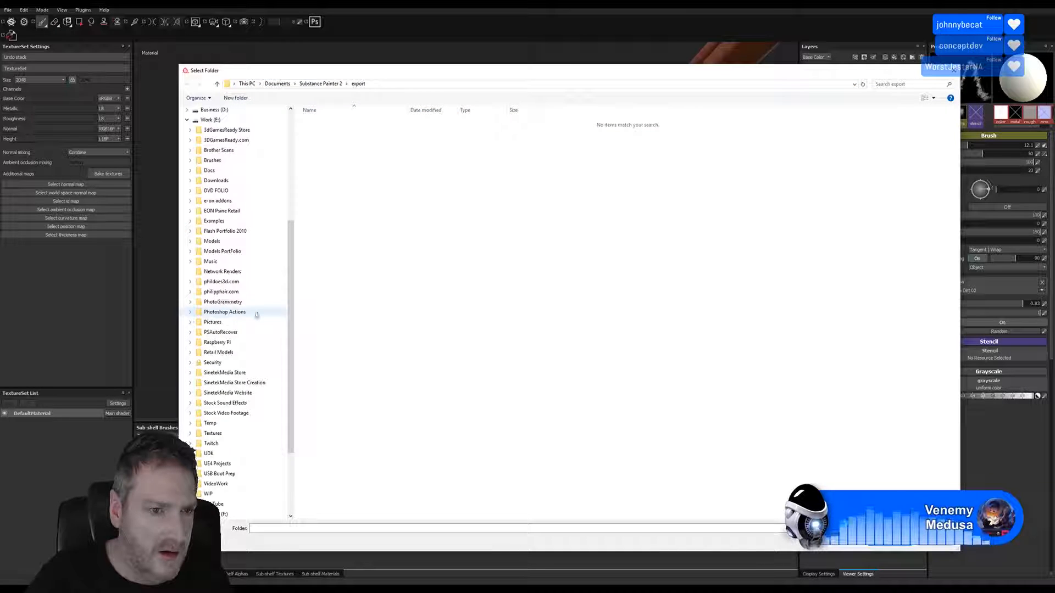
click(241, 120)
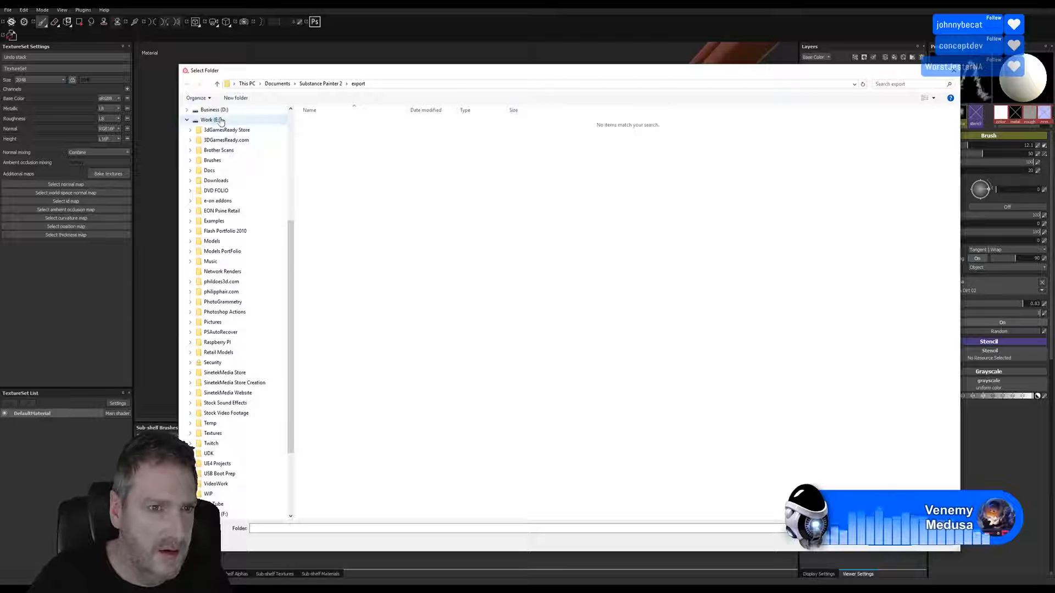
double_click(719, 170)
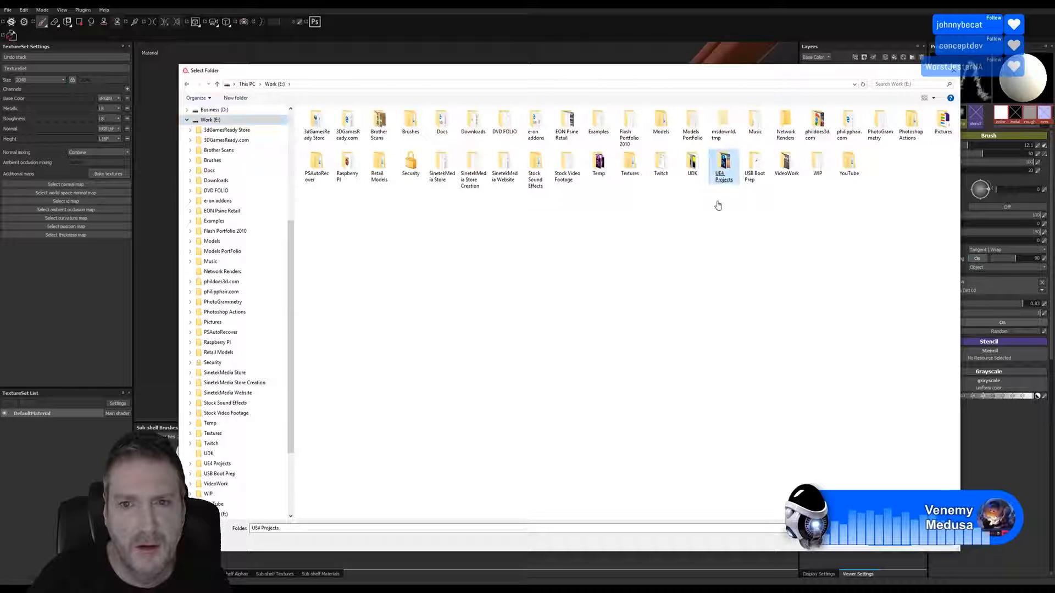
double_click(467, 123)
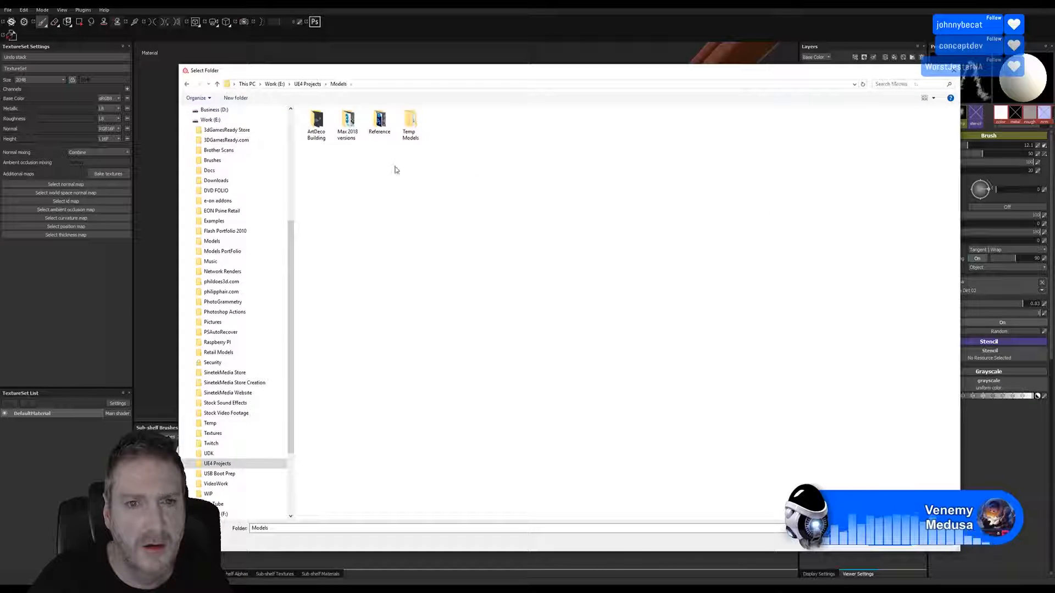
click(351, 129)
key(Return)
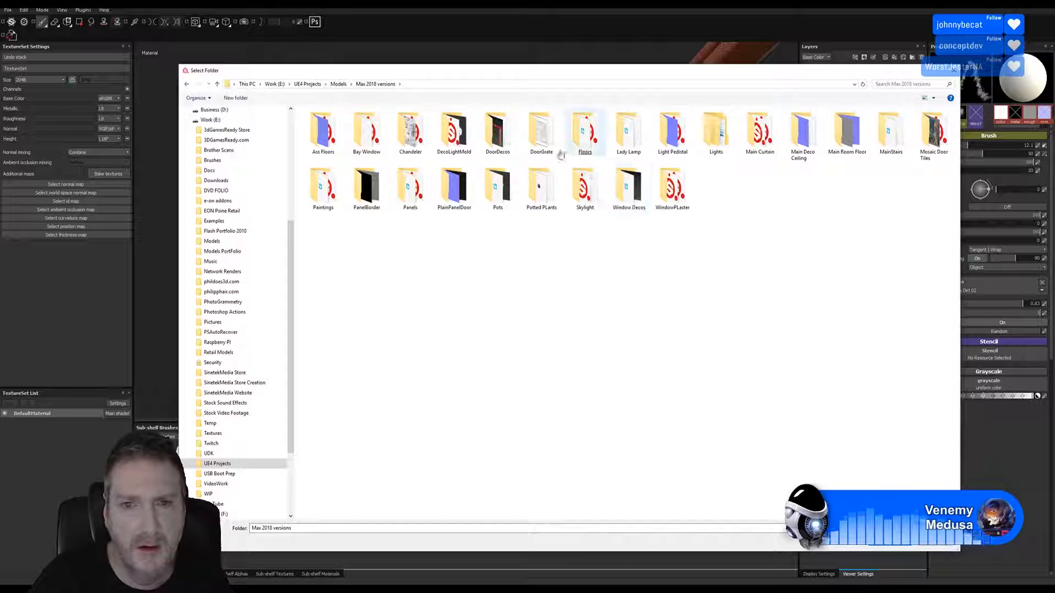
click(592, 196)
double_click(592, 196)
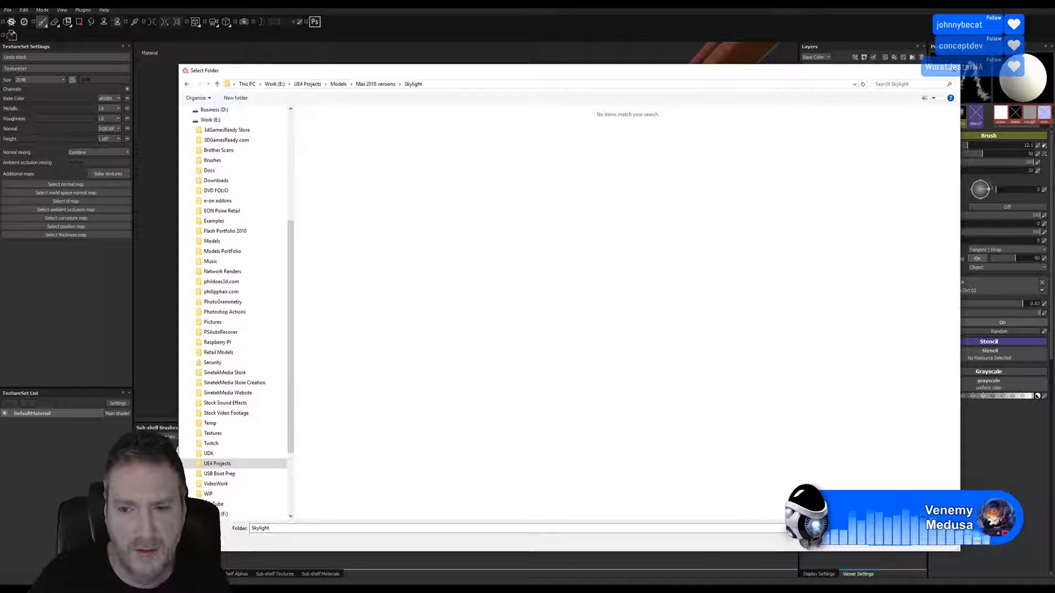
click(879, 541)
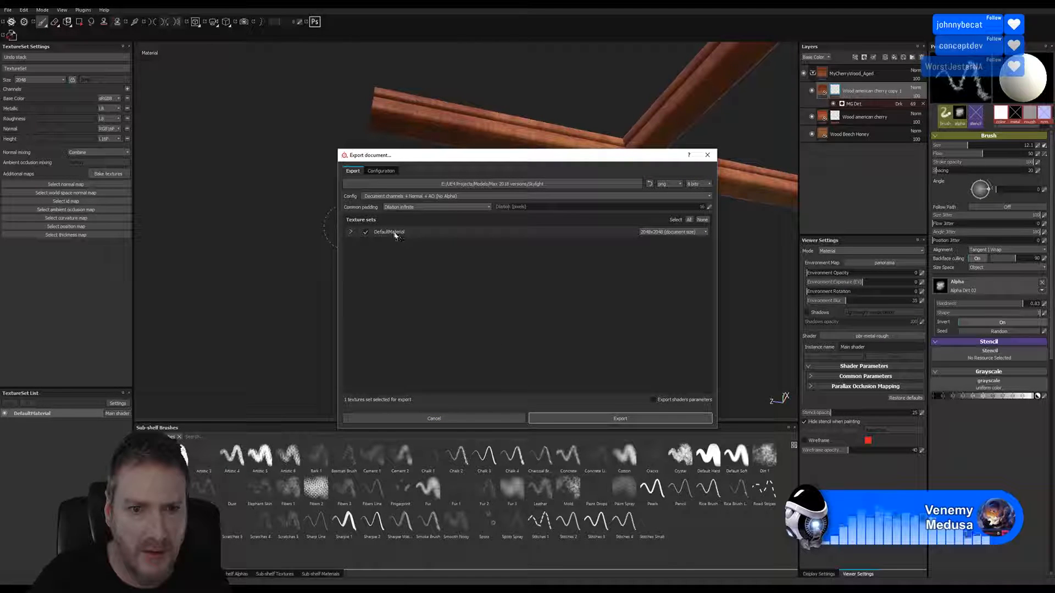
click(450, 417)
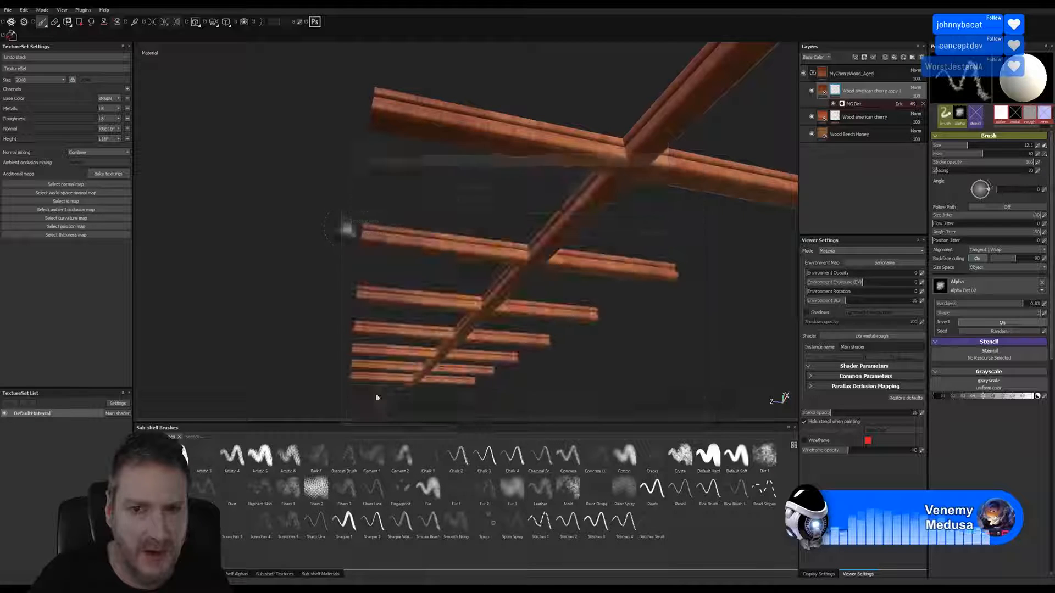
Rename the texture set from DefaultMaterial to SkyLightTex and open the texture export settings.
double_click(34, 415)
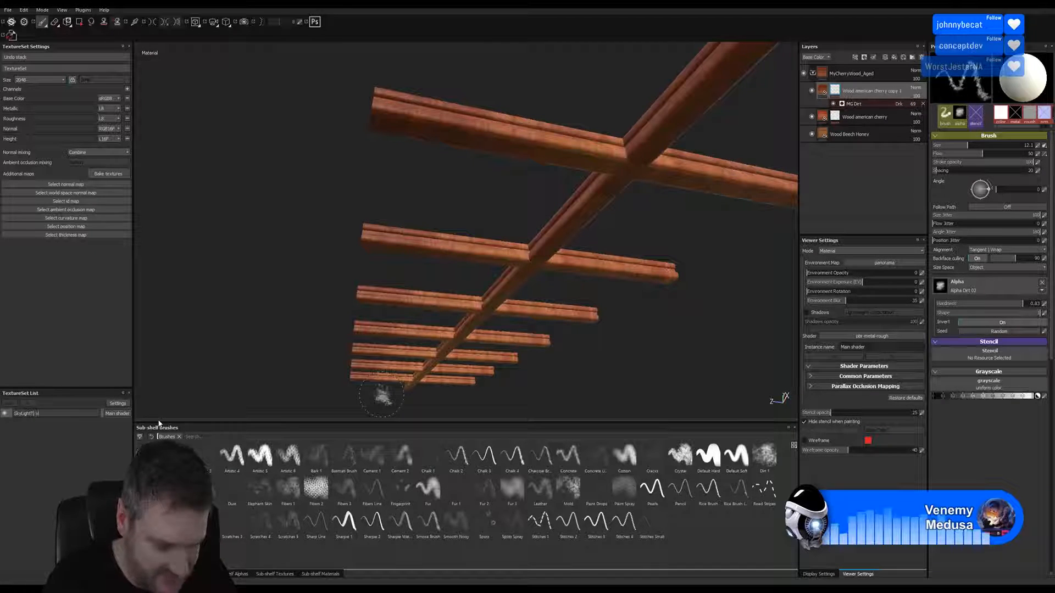
key(Return)
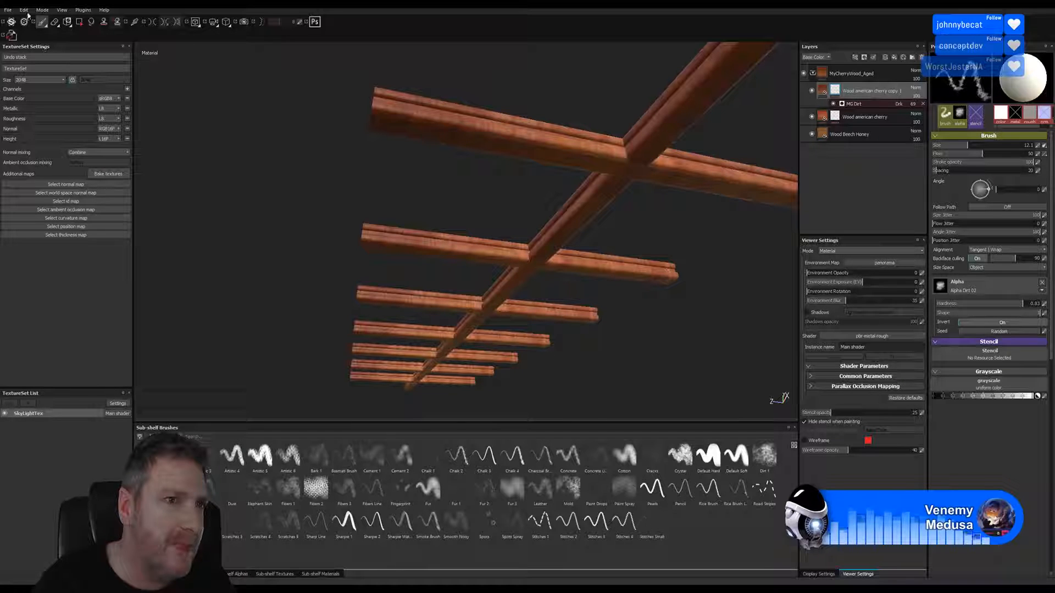
click(7, 10)
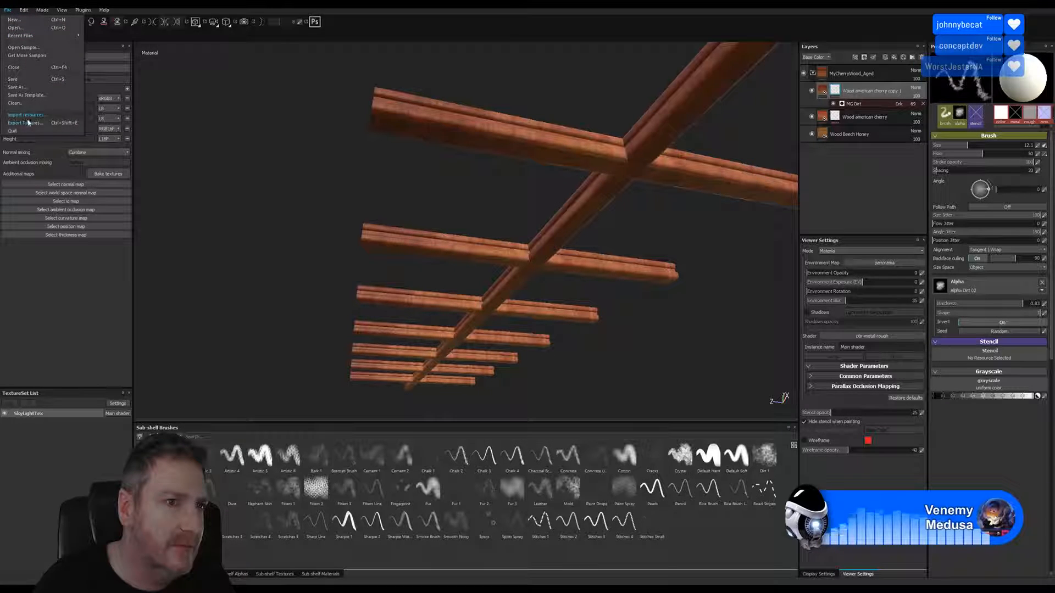
click(25, 123)
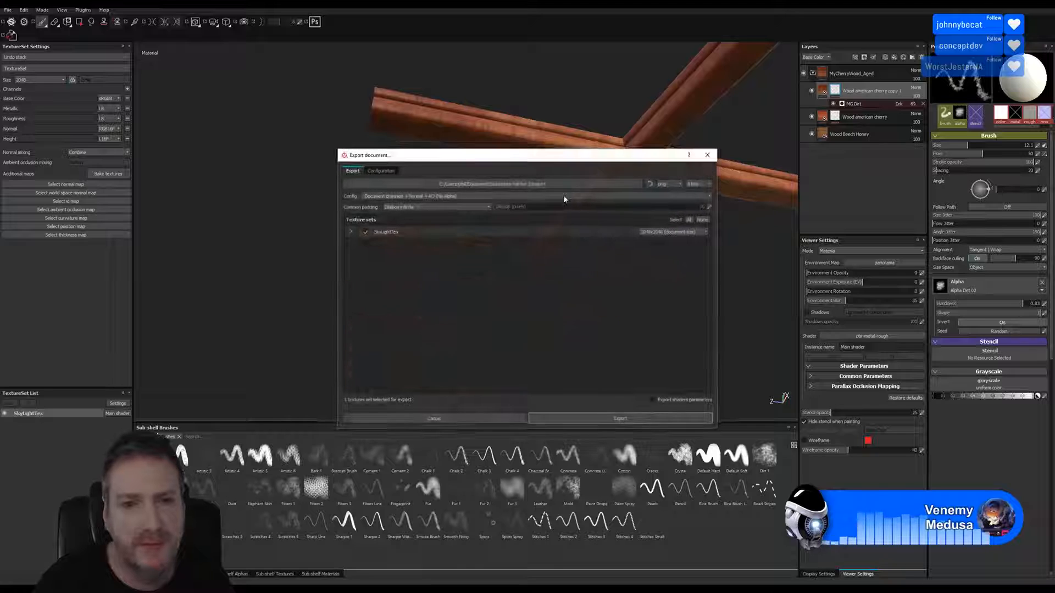
Export the textures to the Skylight folder in UE4 Projects\Models\Max 2018 versions on the Work (E:) drive.
click(523, 185)
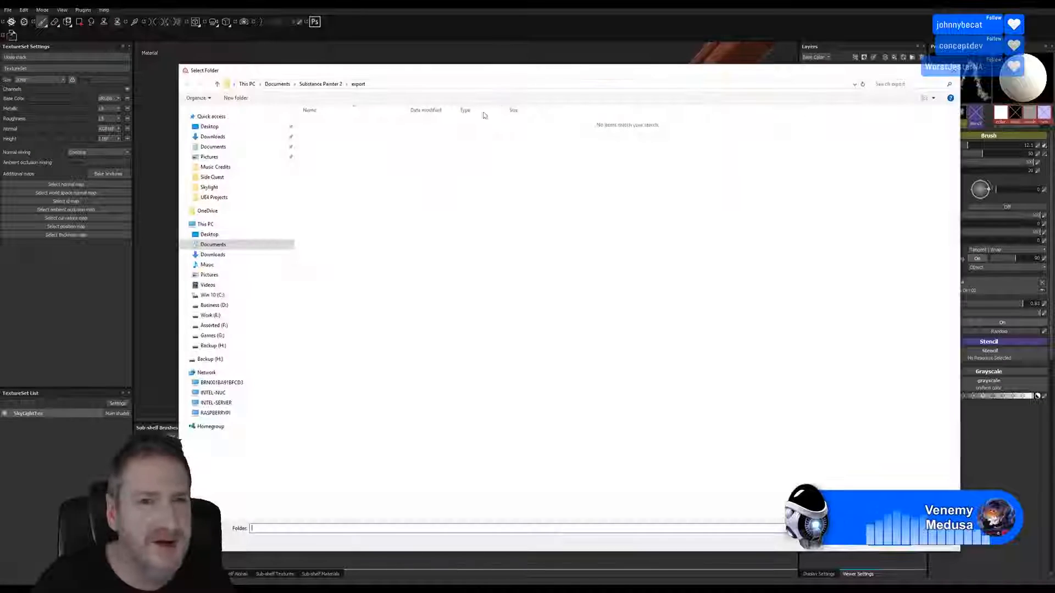
click(211, 316)
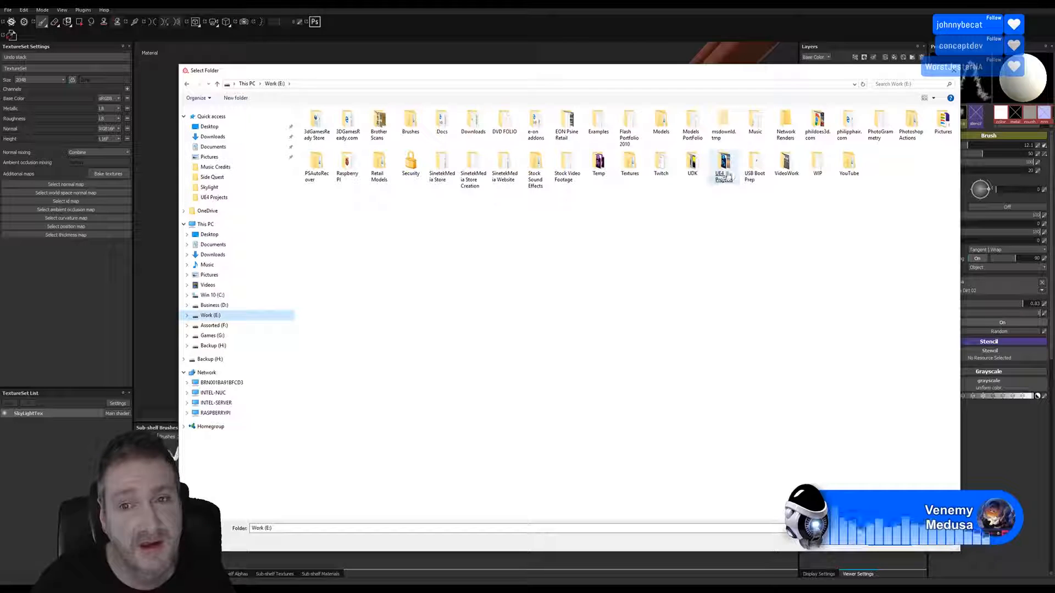
double_click(724, 163)
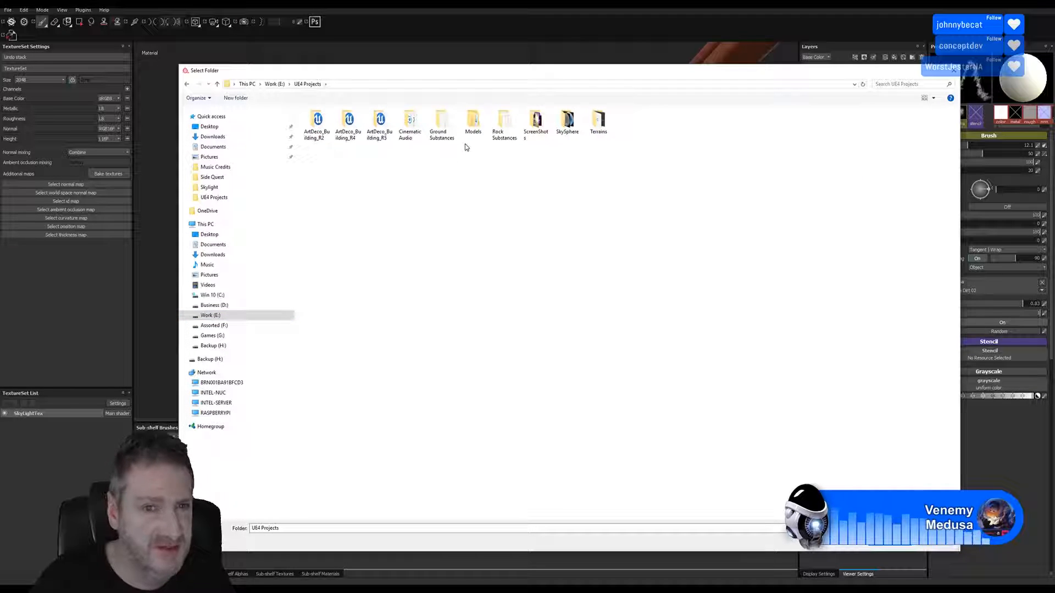
double_click(472, 123)
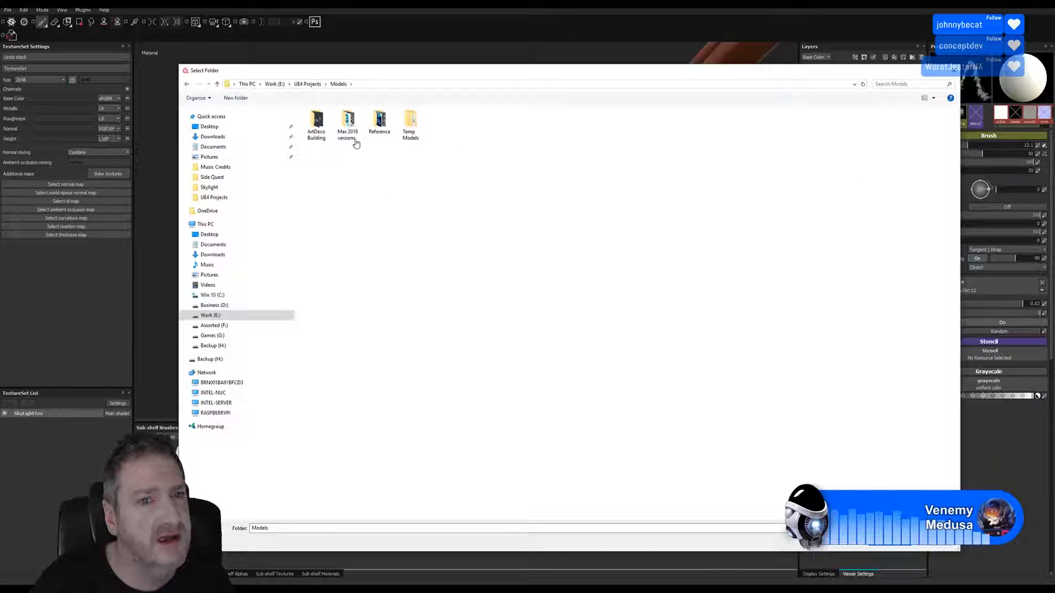
key(Return)
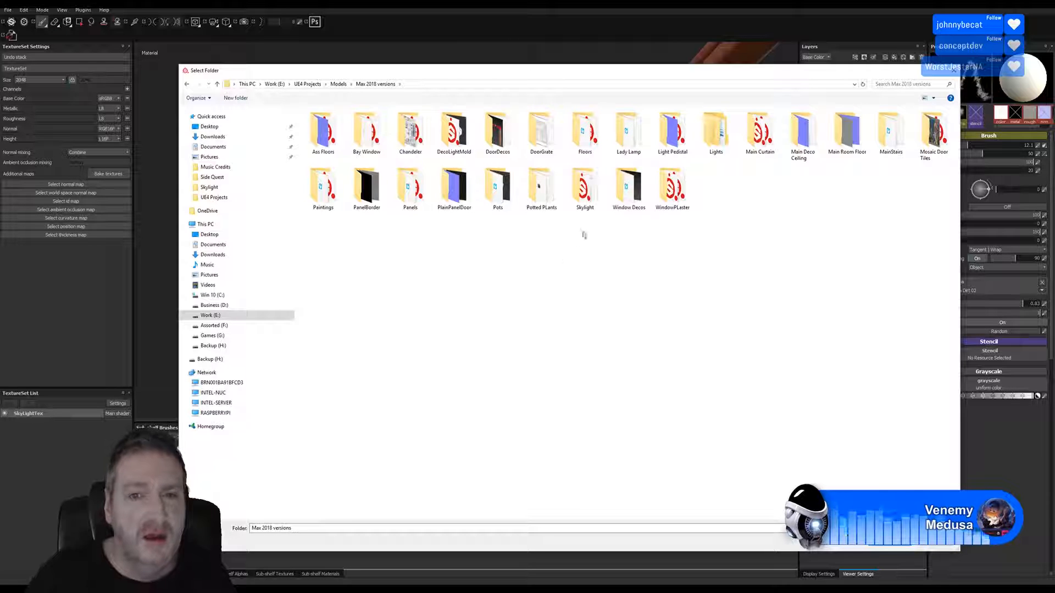
double_click(585, 189)
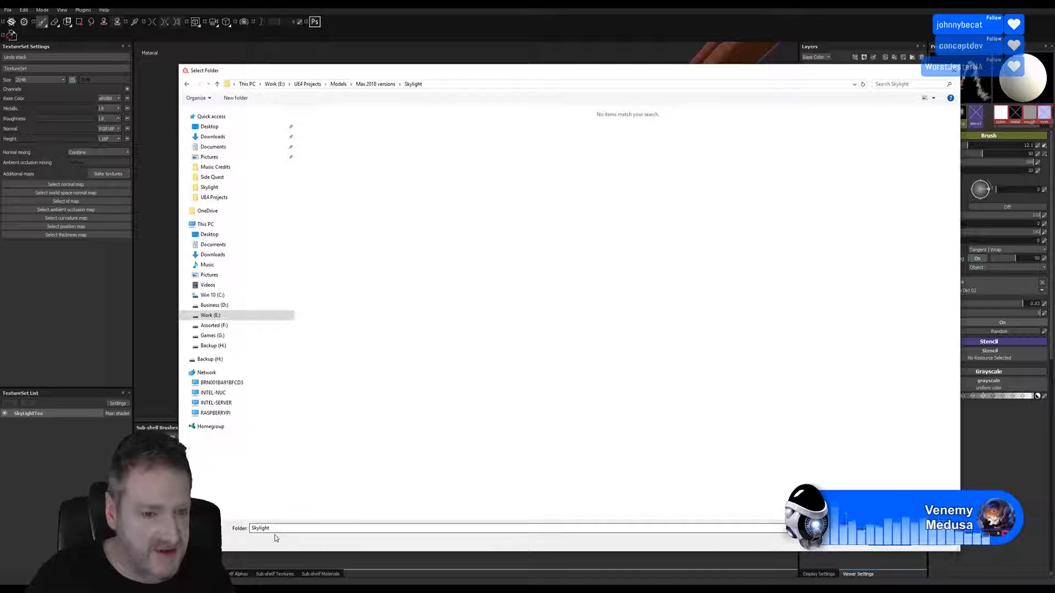
click(887, 547)
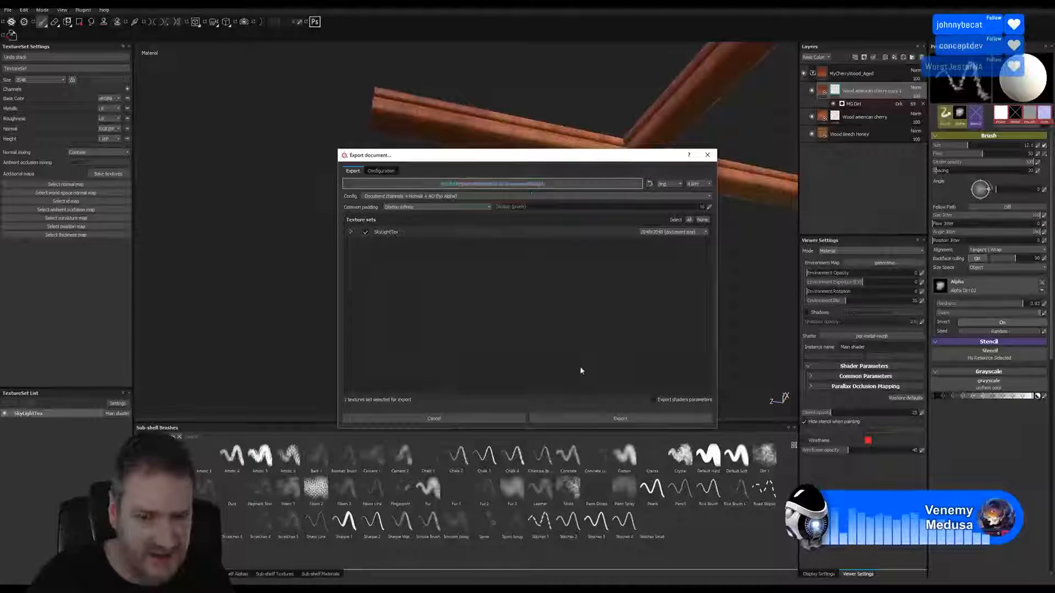
click(620, 419)
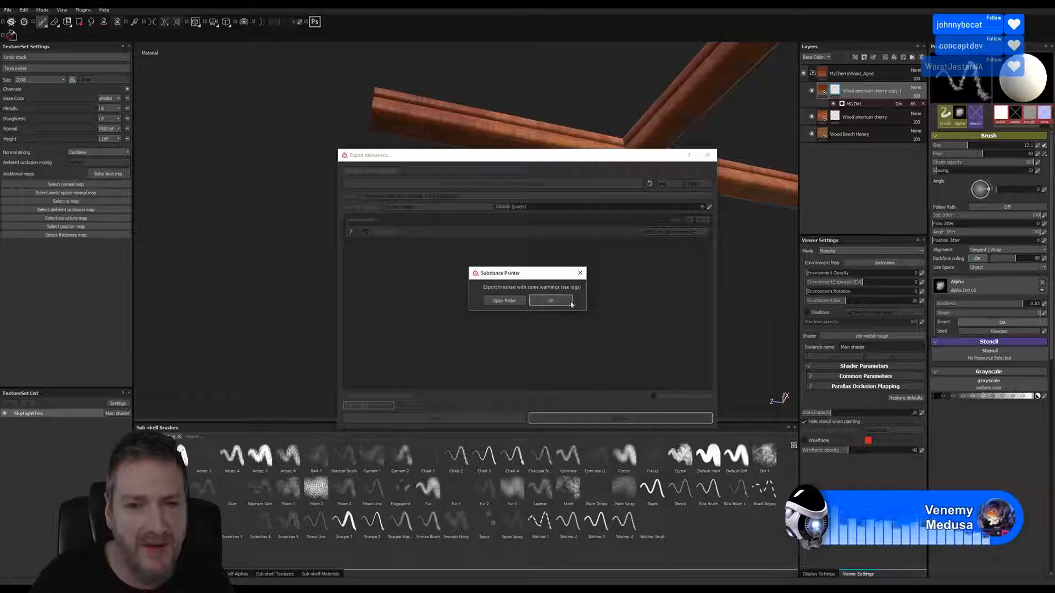
click(552, 301)
Save the project again and switch to 3ds Max.
click(6, 10)
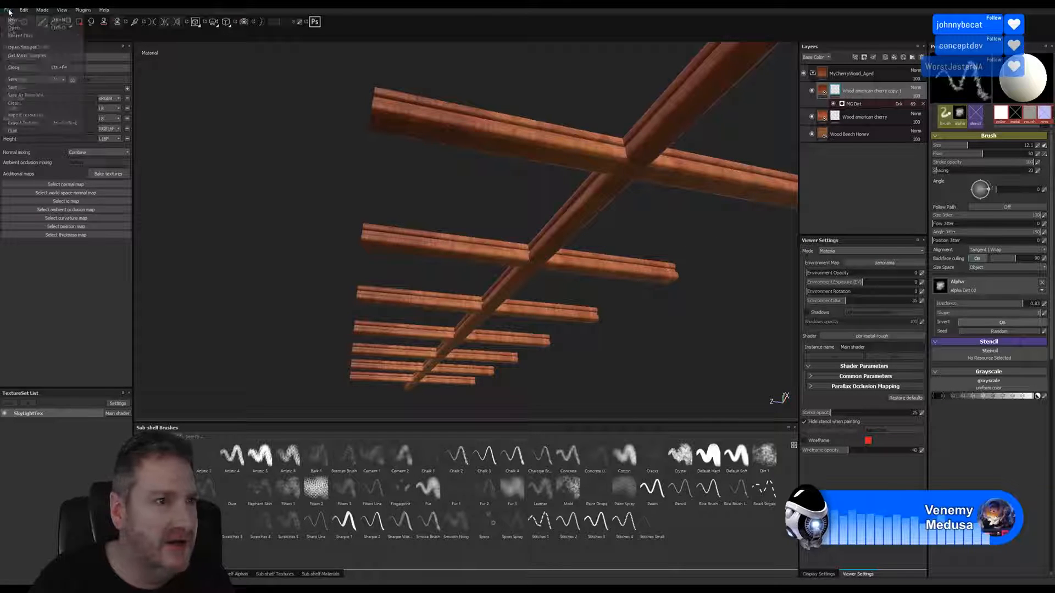
click(21, 82)
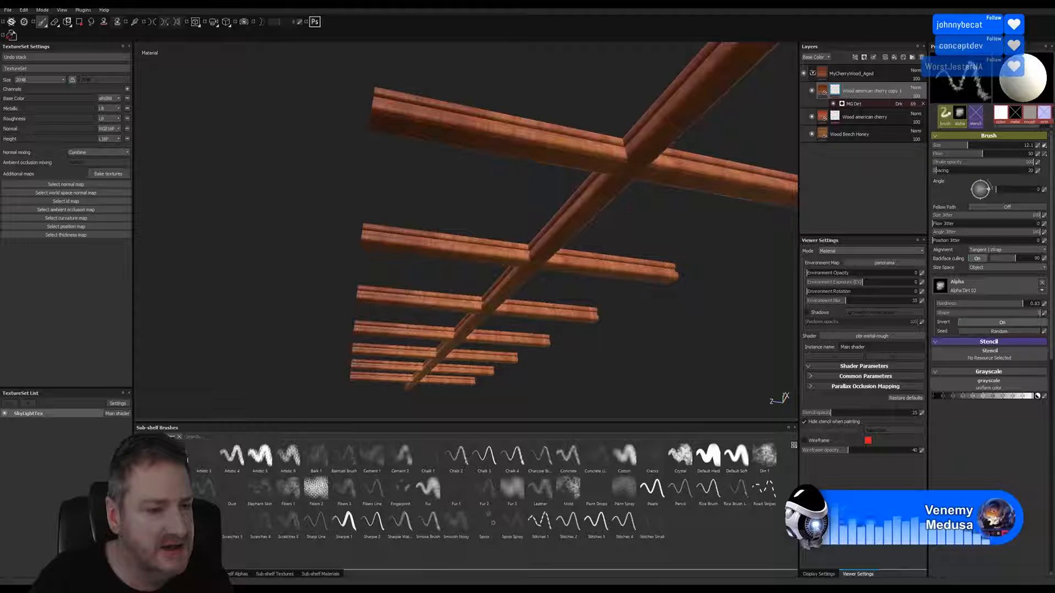
key(super)
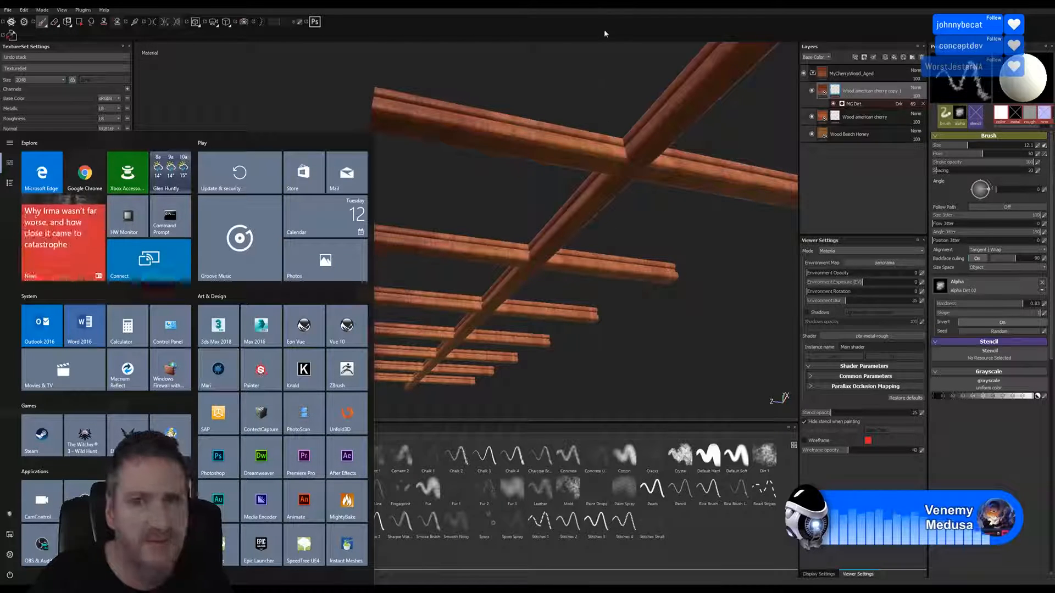
click(626, 26)
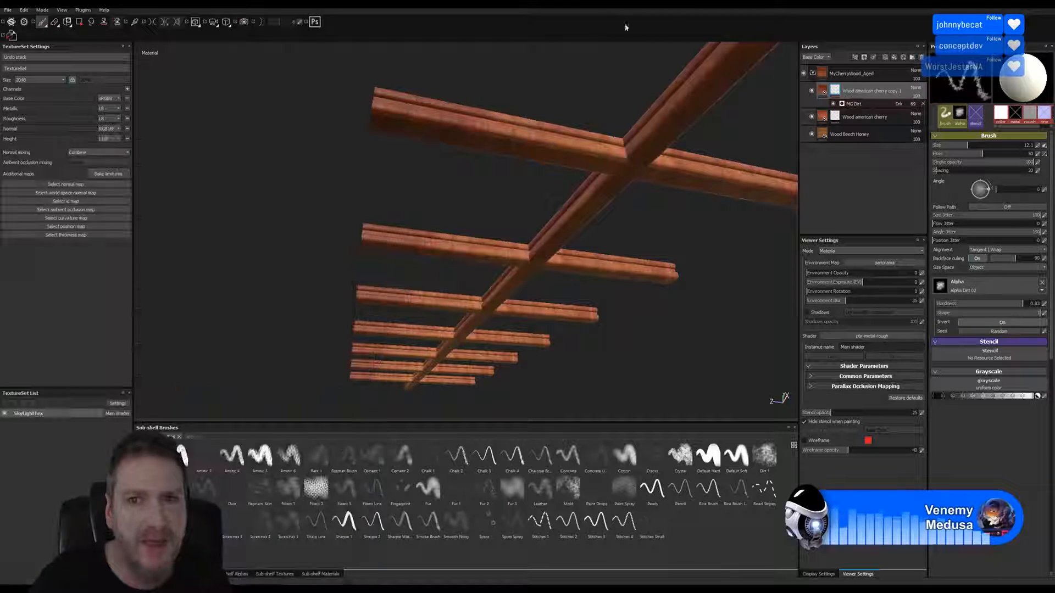
click(8, 11)
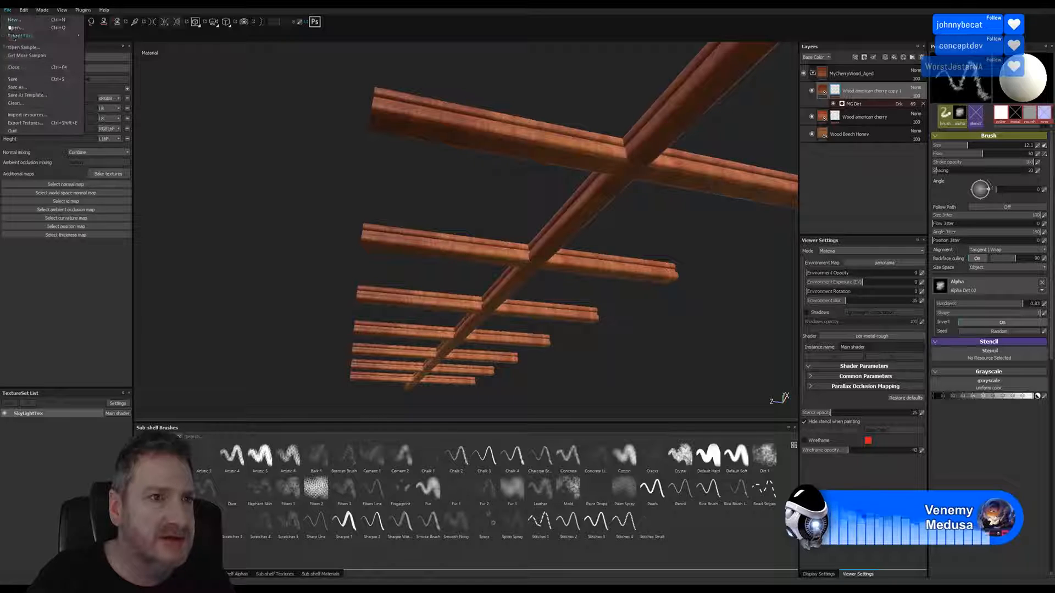
click(18, 81)
click(1007, 3)
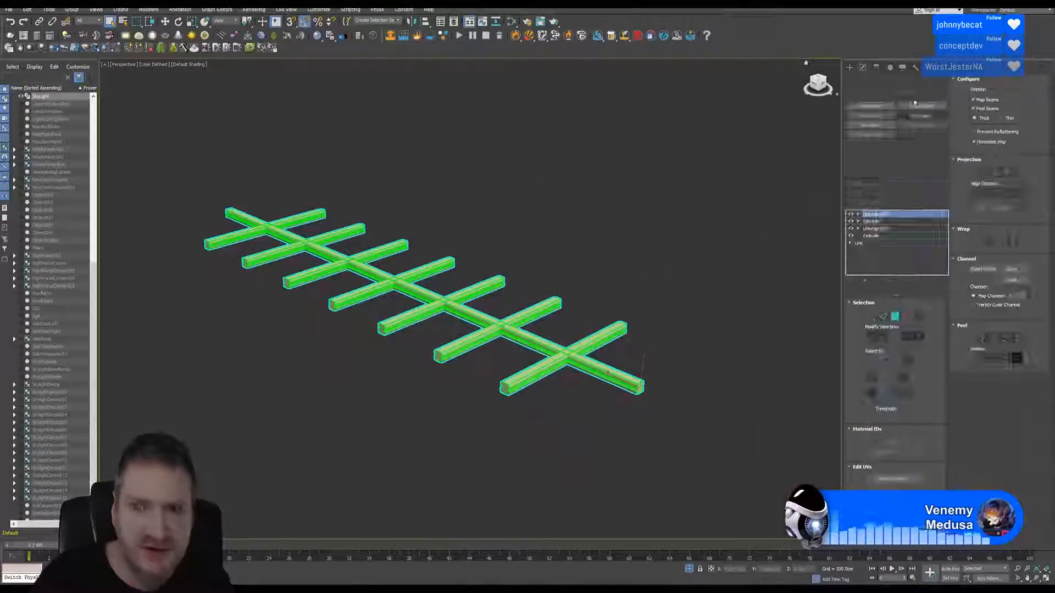
Center the pivot of the selected SkyLight frame to the object.
click(876, 67)
click(894, 126)
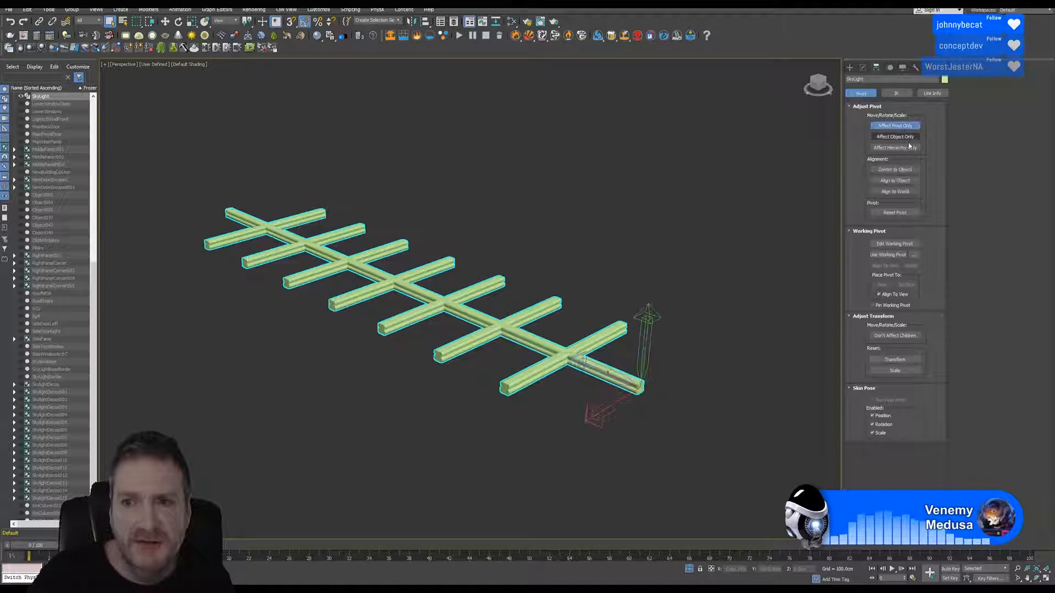
click(898, 170)
click(895, 126)
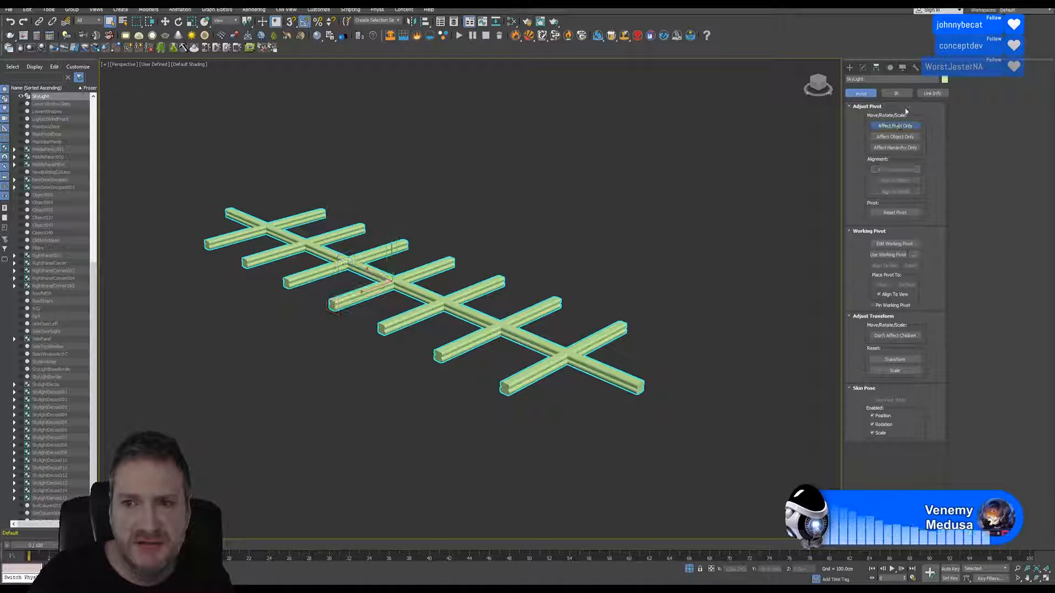
Apply Reset XForm to the selected SkyLight frame.
click(915, 67)
click(894, 172)
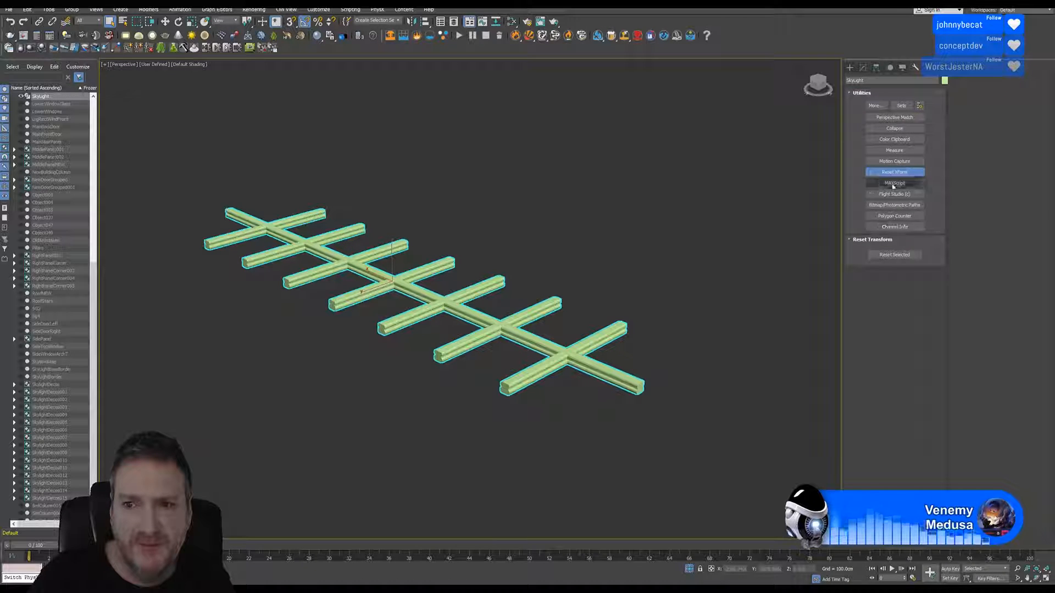
click(904, 255)
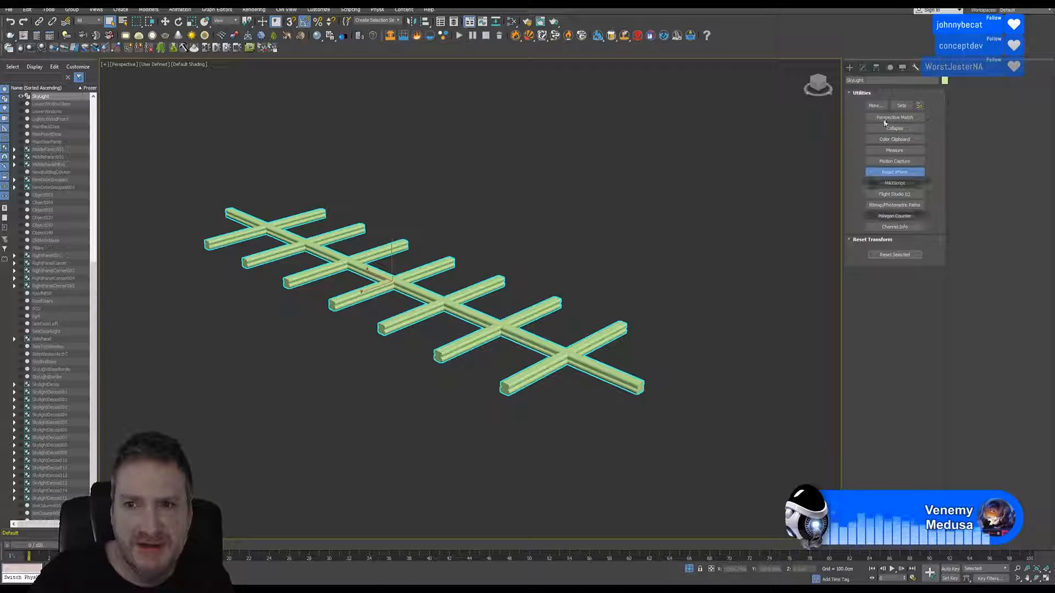
Collapse the SkyLight frame's entire modifier stack into an editable poly.
click(862, 67)
right_click(885, 216)
click(906, 299)
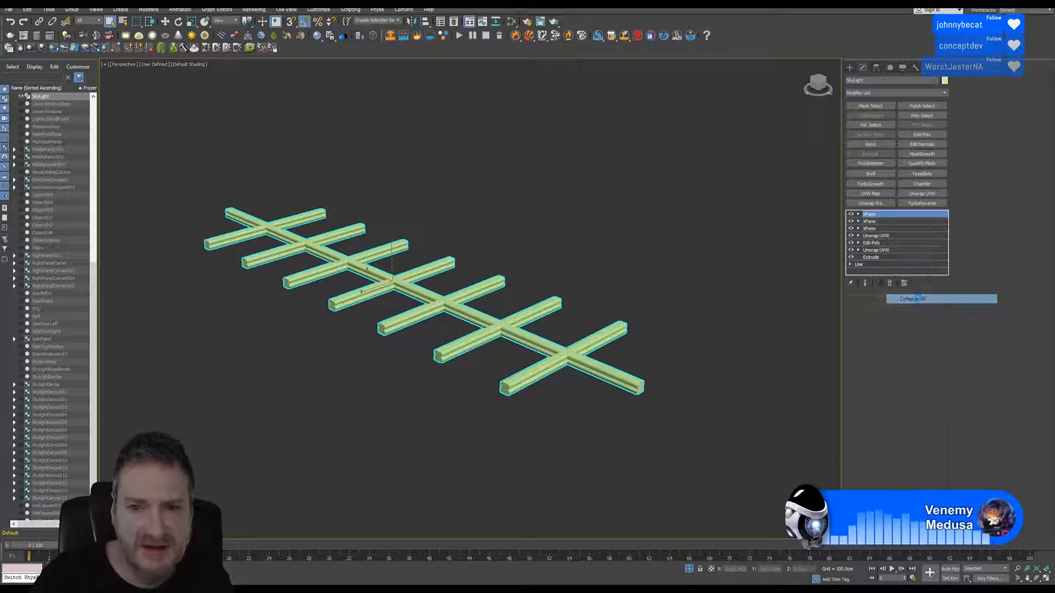
click(574, 319)
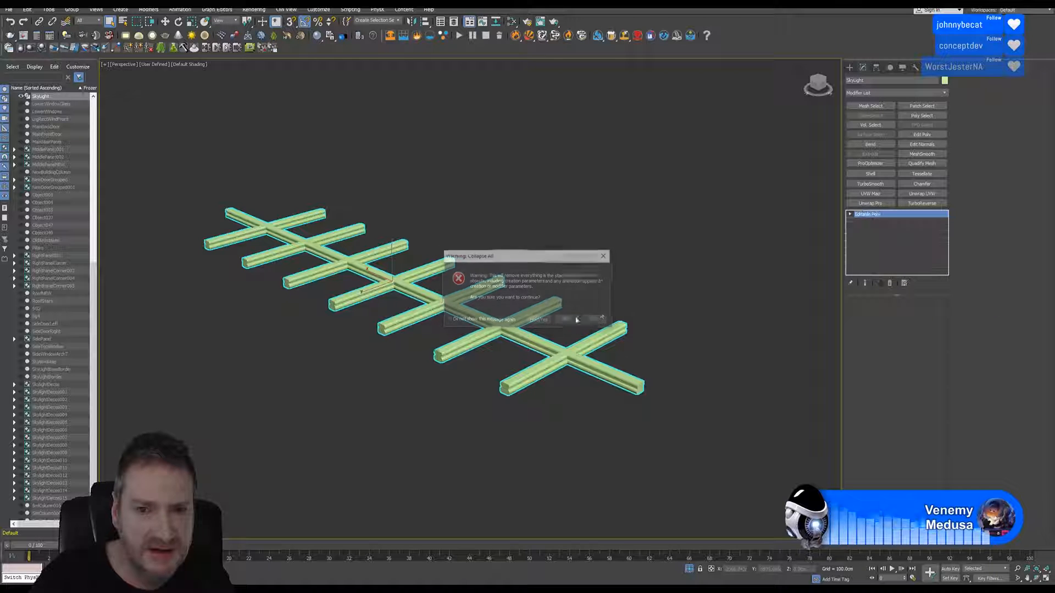
Export only the selected SkyLight frame as SkyLight.FBX to the Skylight folder, overwriting the existing file and keeping the current FBX options.
click(10, 10)
mouse_move(46, 140)
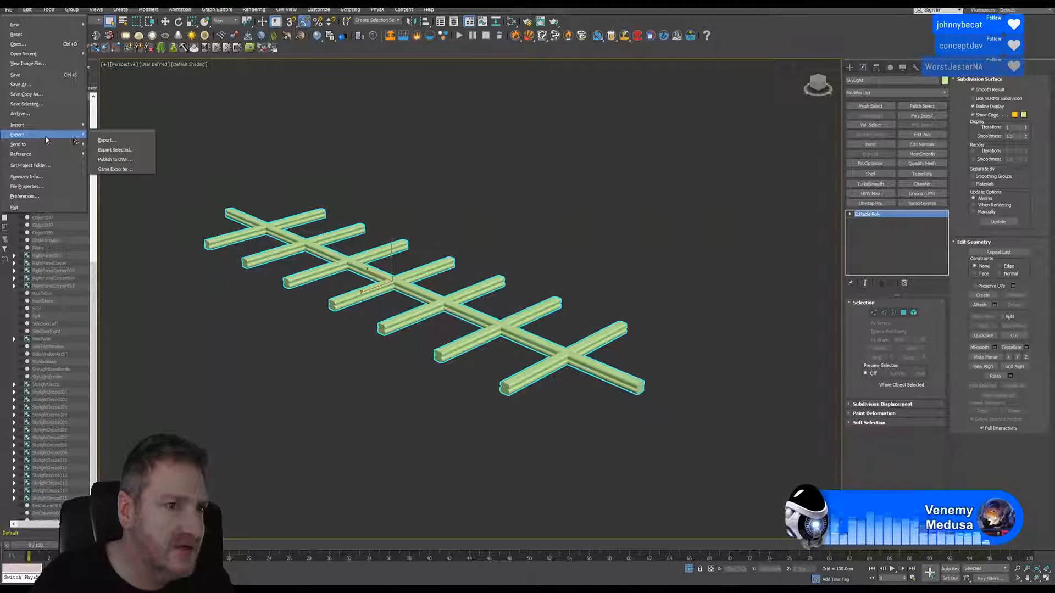
click(113, 150)
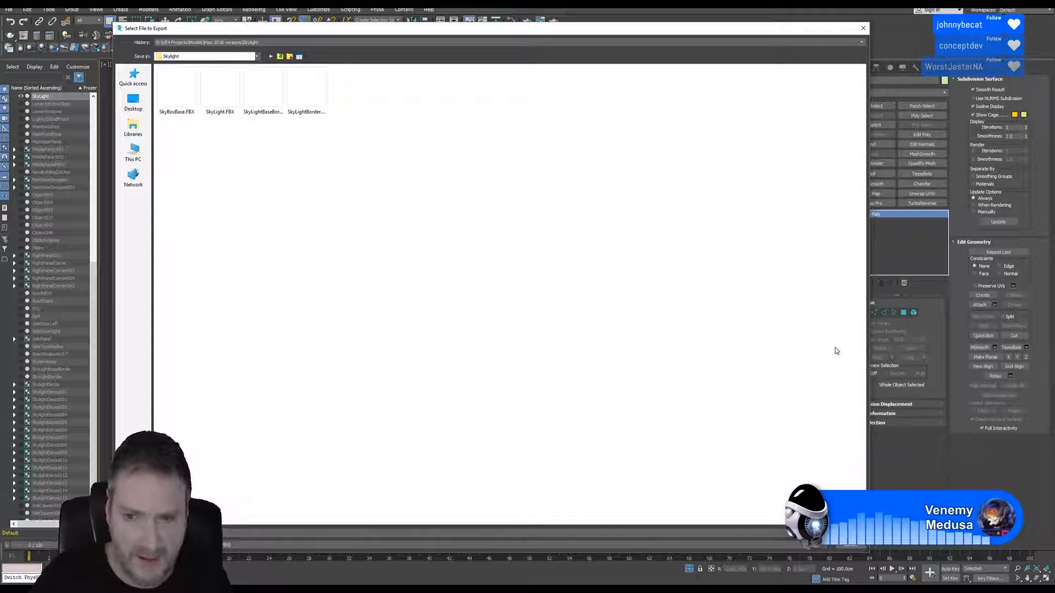
key(Return)
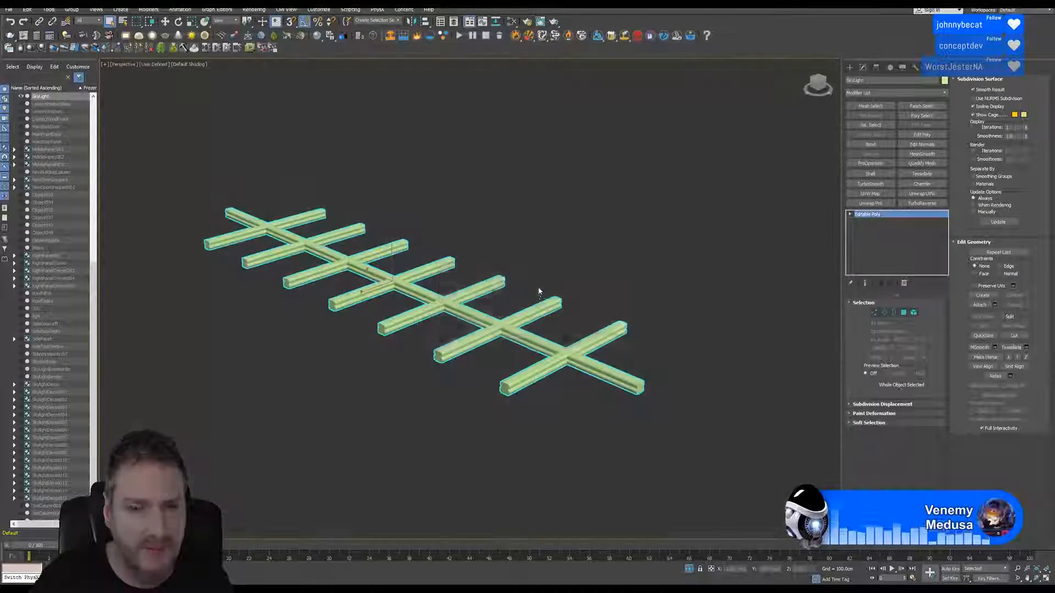
click(559, 328)
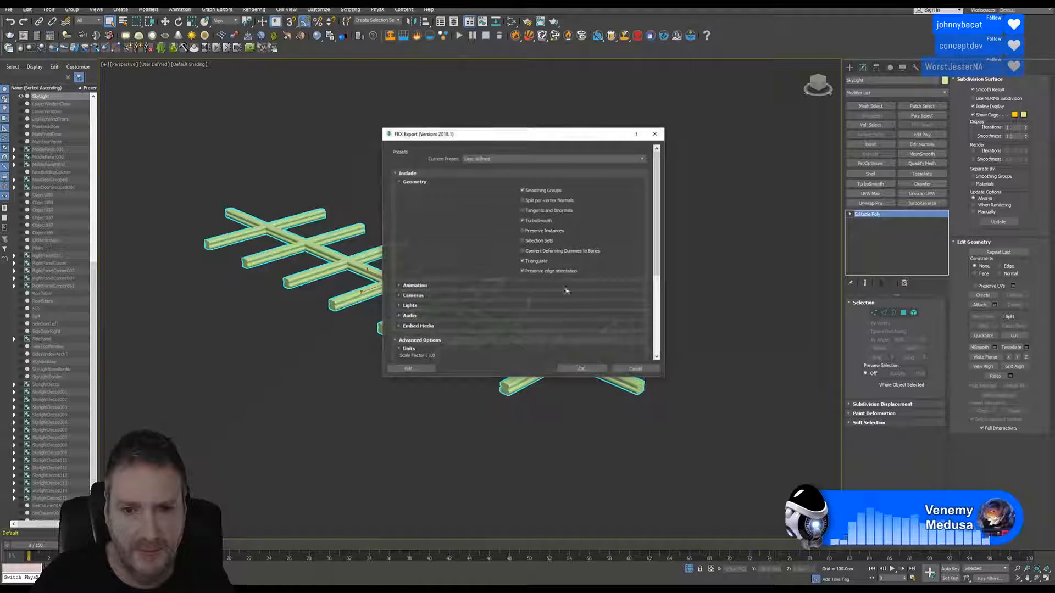
click(585, 369)
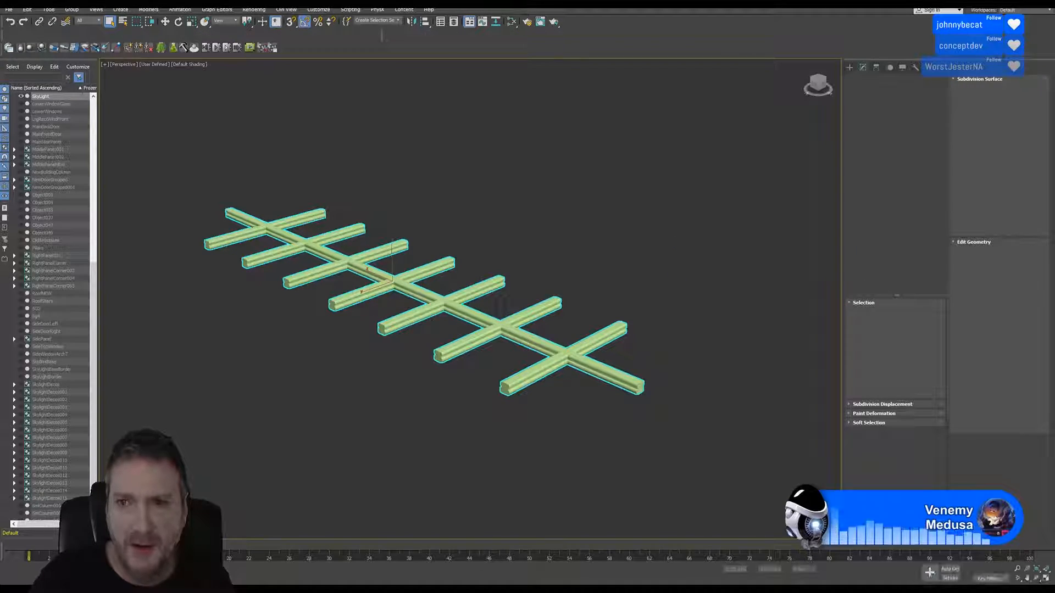
Switch to Unreal Editor and import SkyLight.FBX into the Models > Effects folder as a static mesh.
click(344, 587)
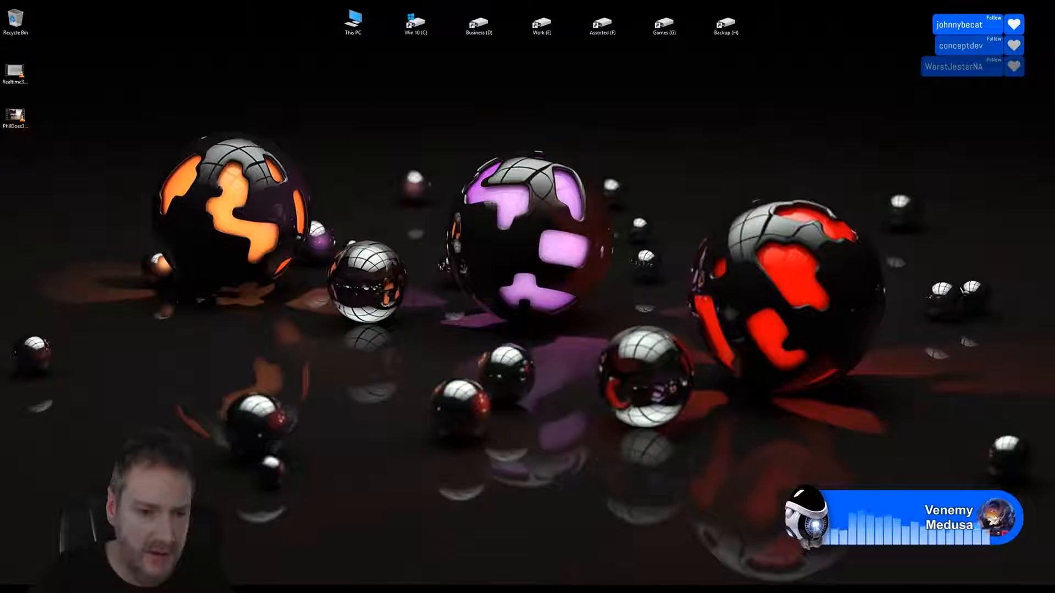
key(alt+Tab)
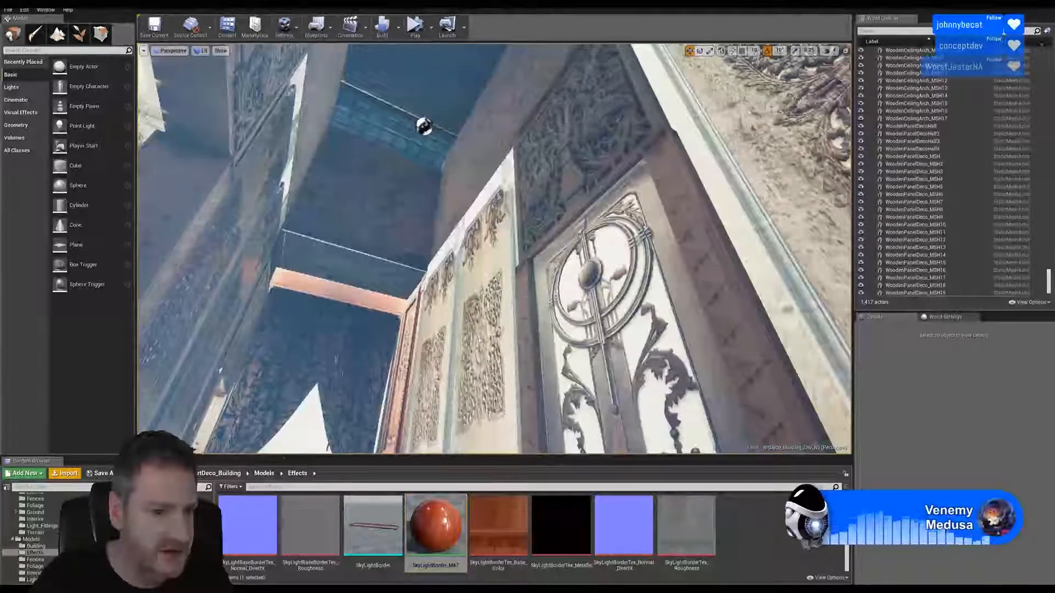
click(64, 473)
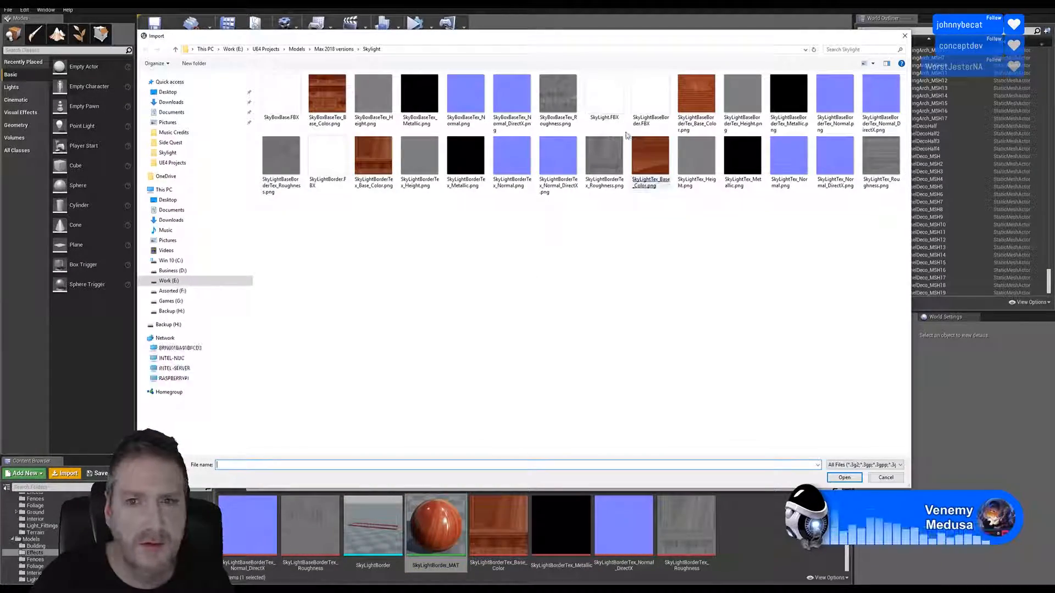
double_click(604, 99)
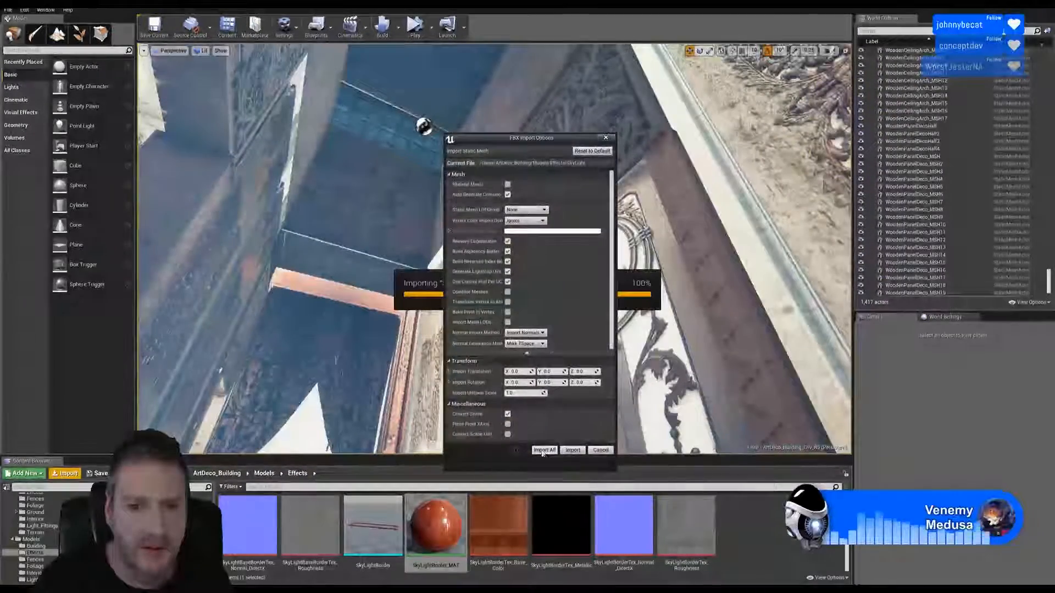
click(572, 451)
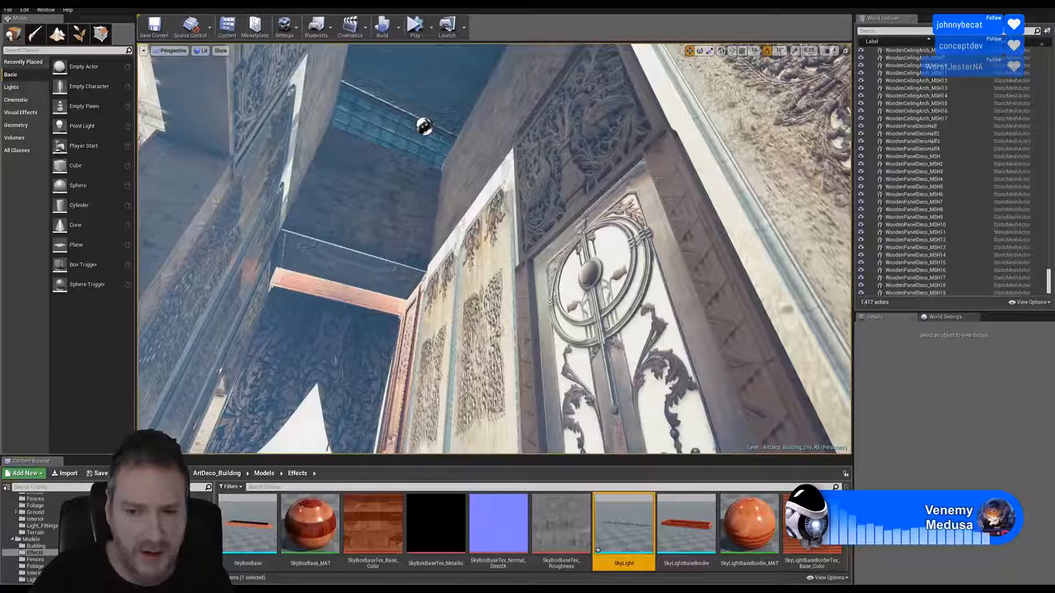
Create a new material named SkyLight_MAT in the Effects folder.
scroll(830, 555, down, 1)
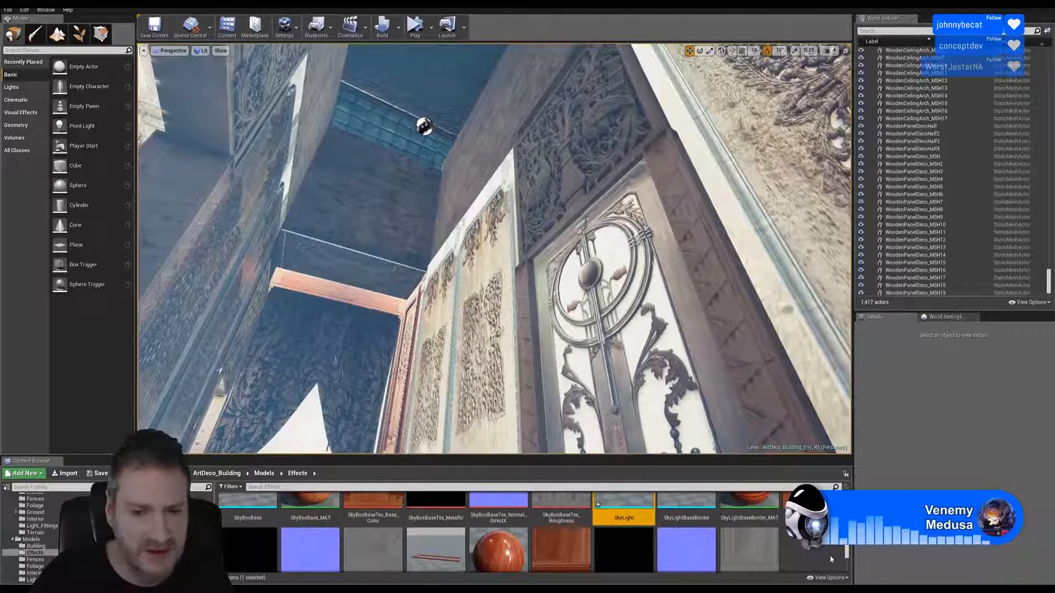
right_click(805, 550)
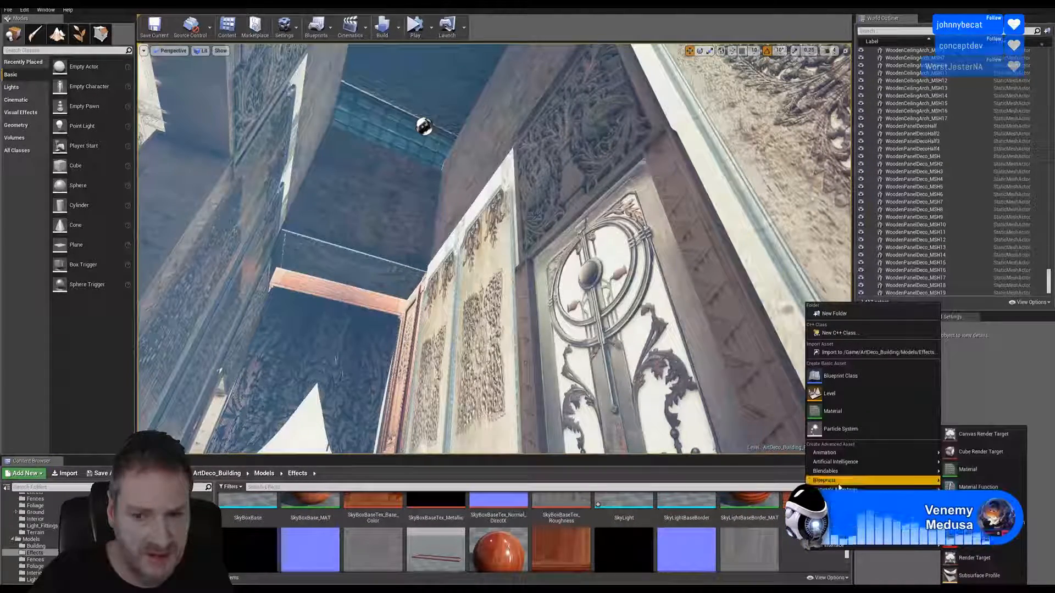
click(974, 476)
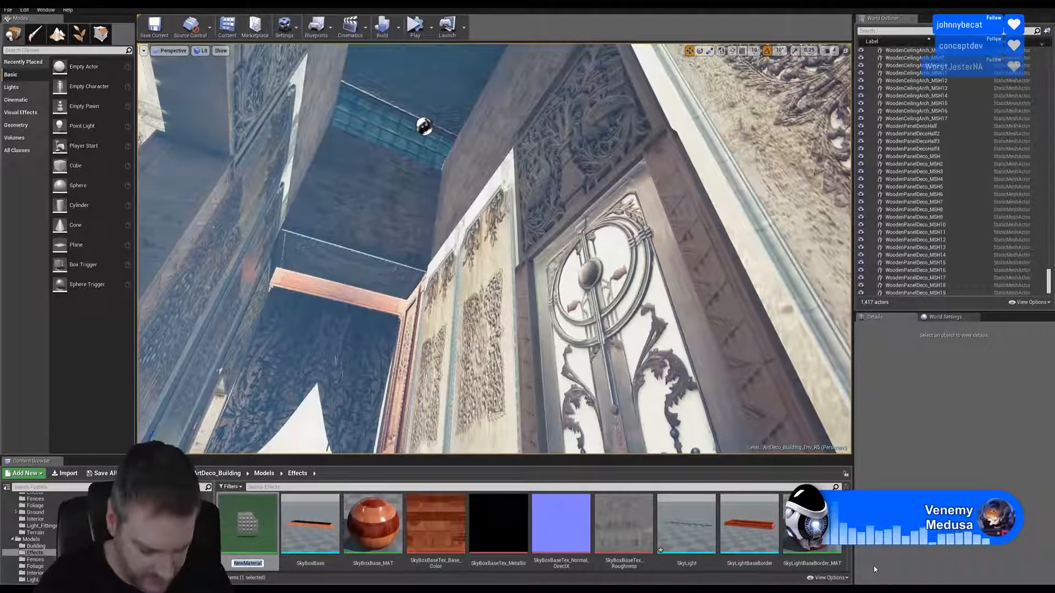
text(SkyLight_MAT)
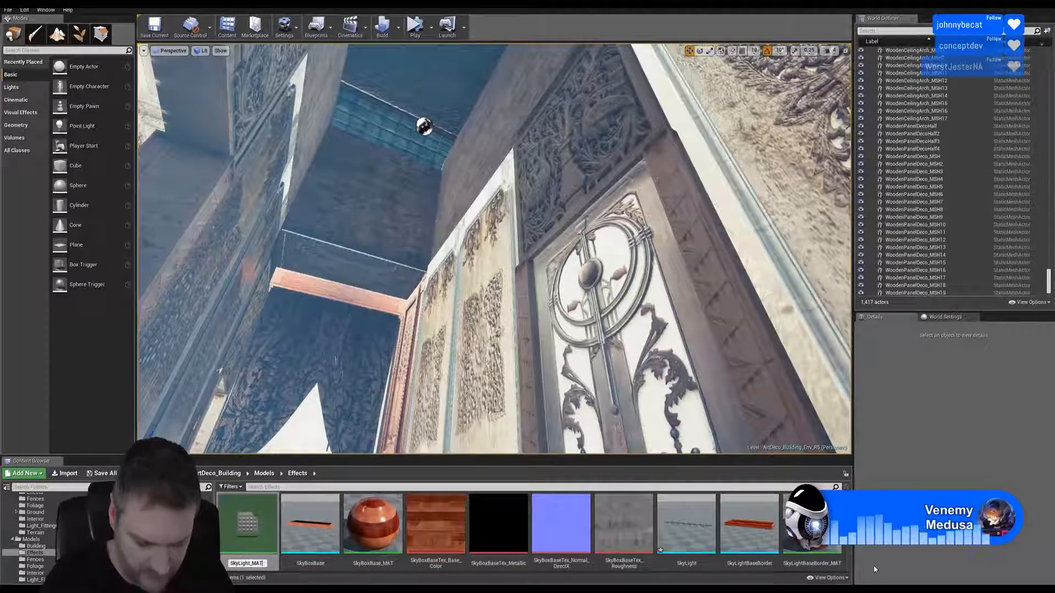
key(Return)
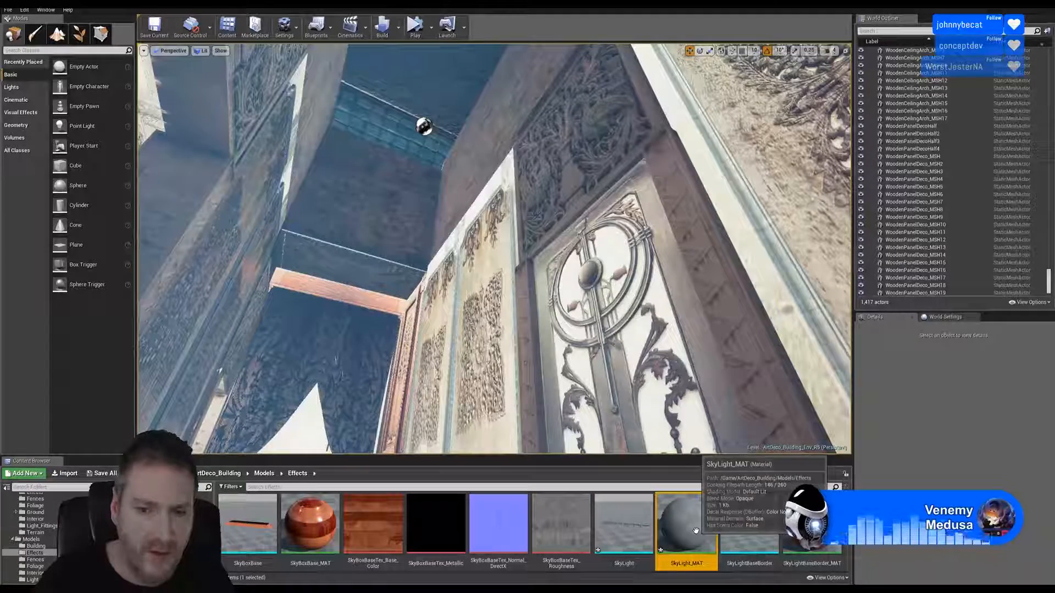
Open SkyLight_MAT, import the SkyLightTex Base_Color, Metallic, Normal_DirectX and Roughness images, and add all four textures to its graph.
double_click(686, 528)
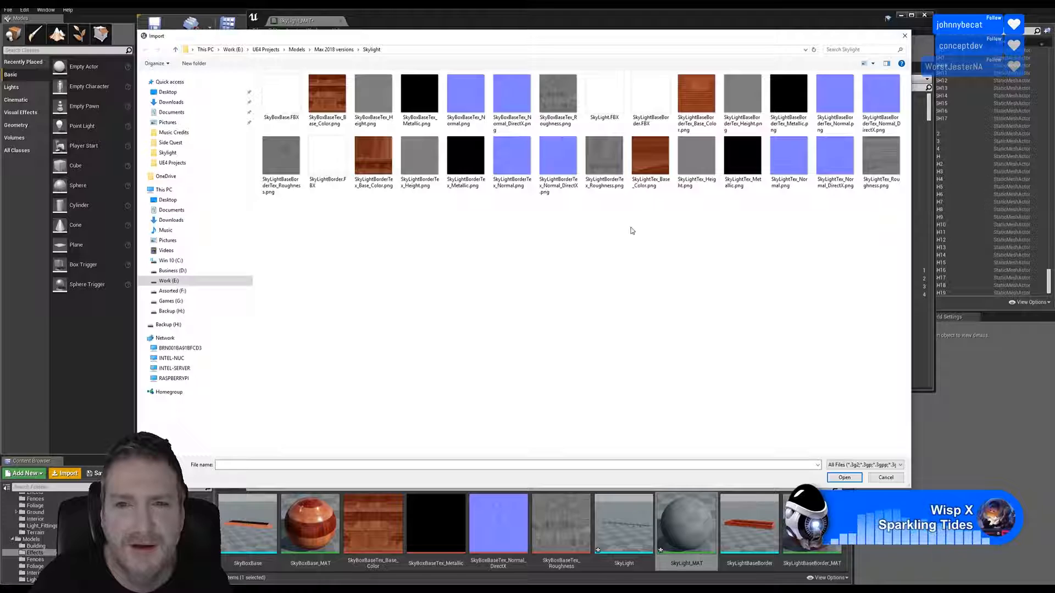
click(650, 188)
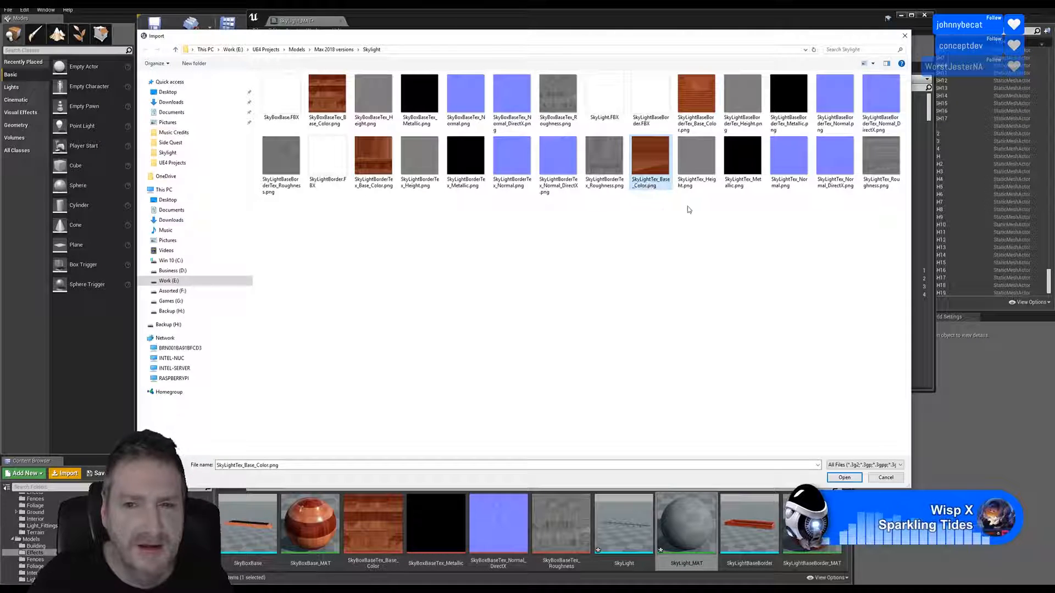
ctrl+click(742, 184)
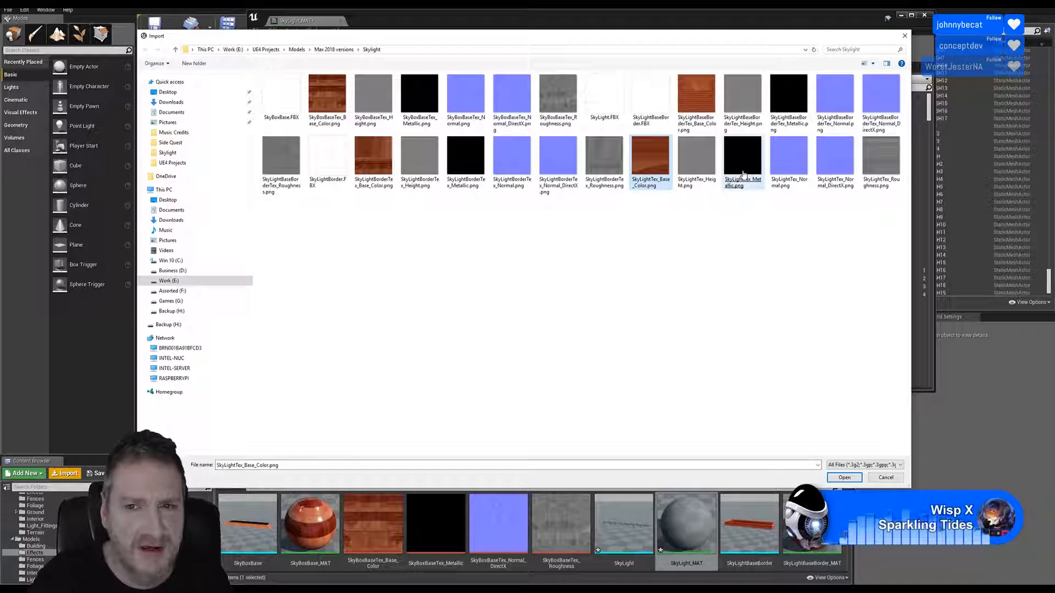
ctrl+click(830, 175)
ctrl+click(883, 170)
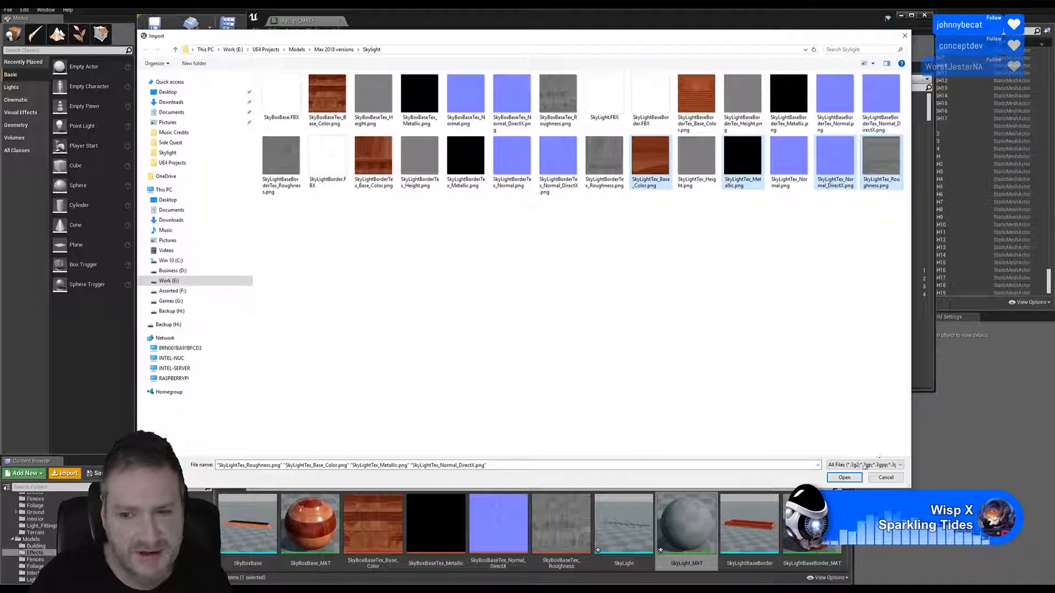
click(844, 477)
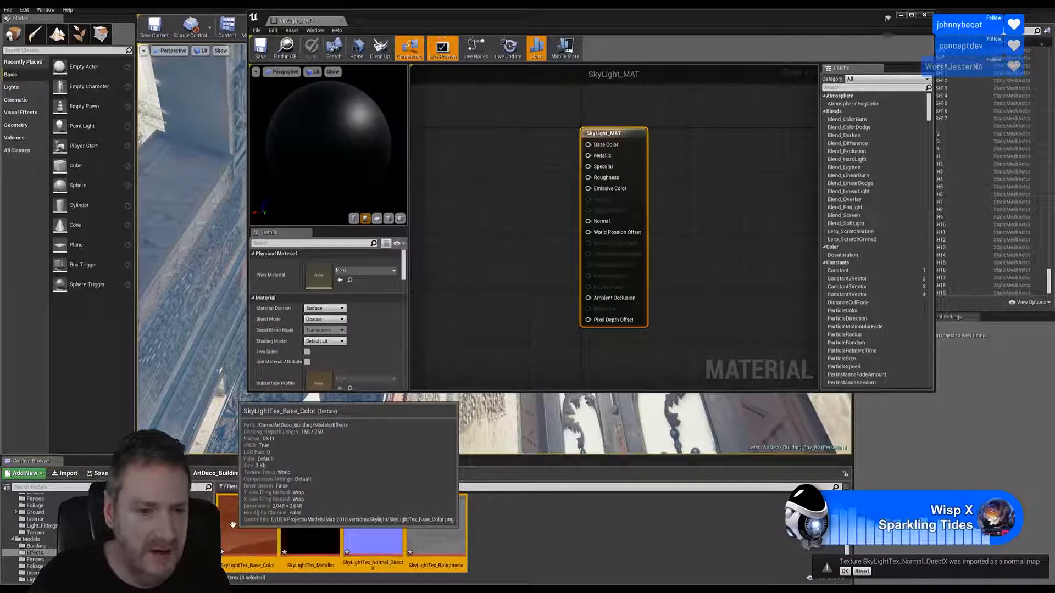
drag(238, 529, 500, 86)
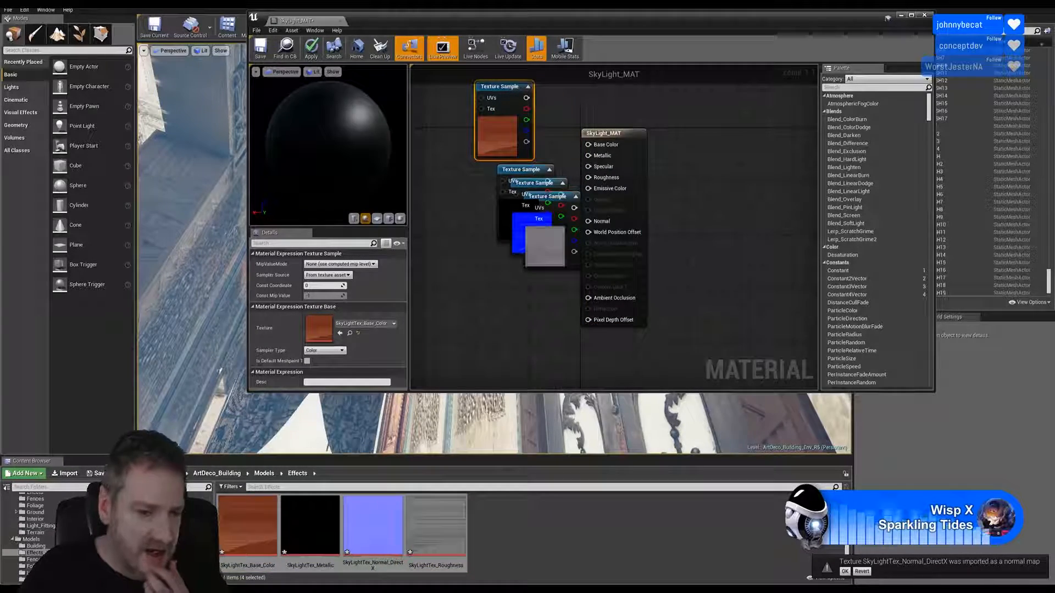
click(406, 590)
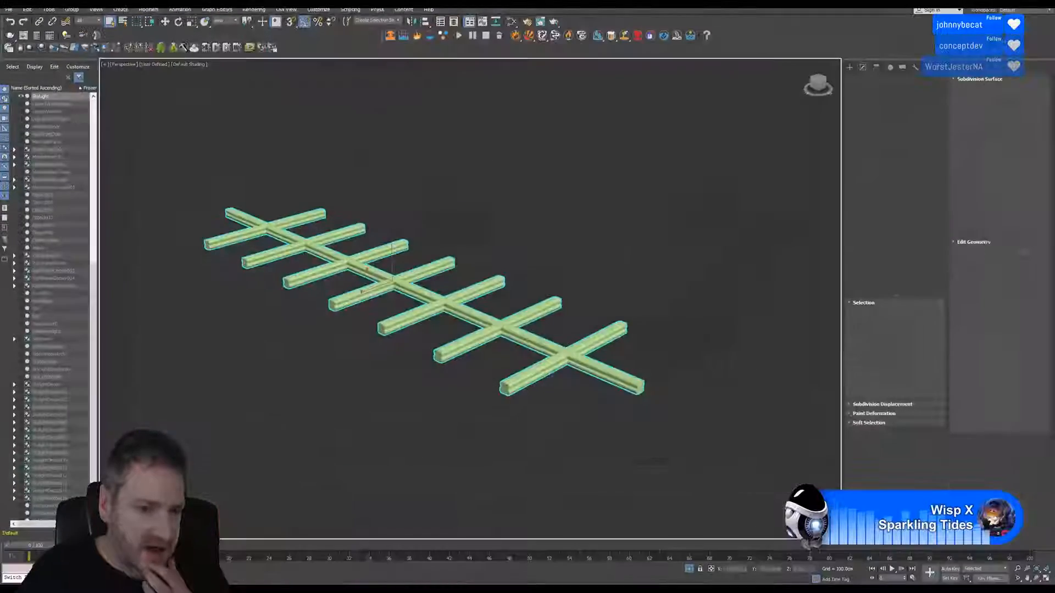
click(49, 10)
click(81, 97)
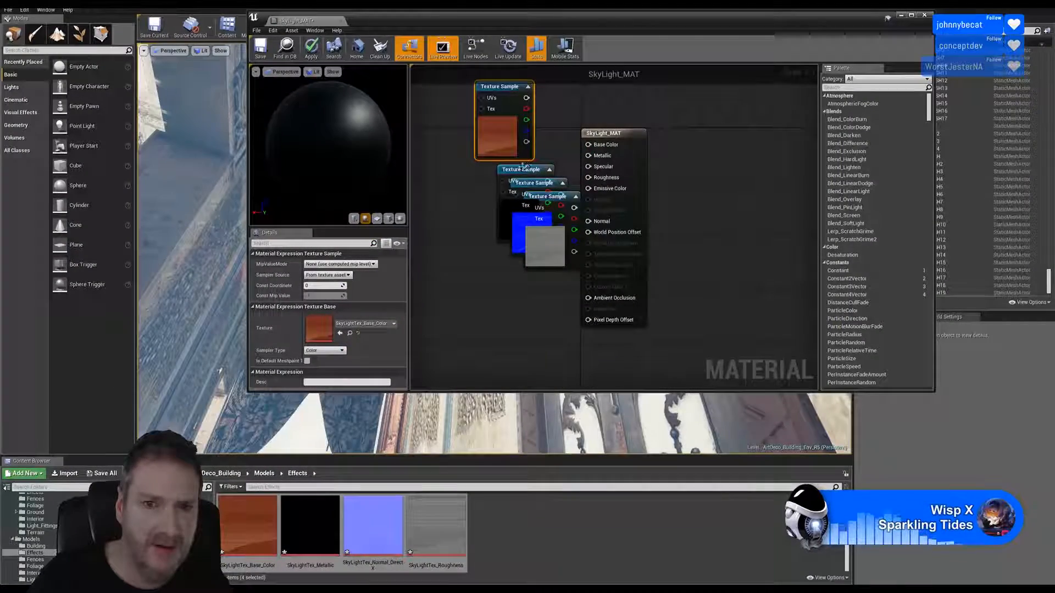
Arrange the metallic, normal and roughness texture samples in a column below the base color sample.
drag(522, 169, 509, 176)
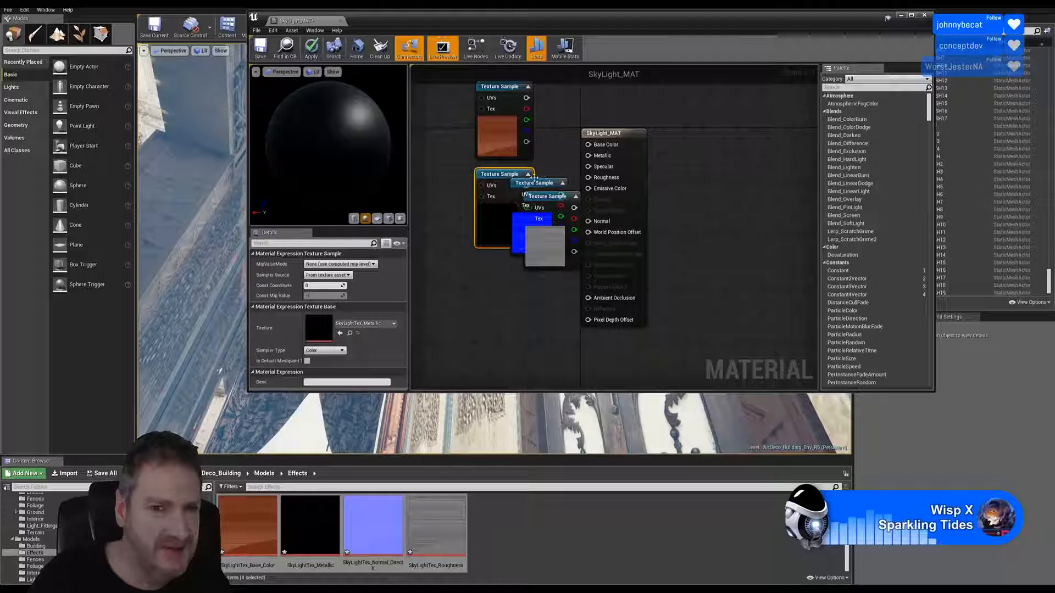
drag(541, 189, 508, 267)
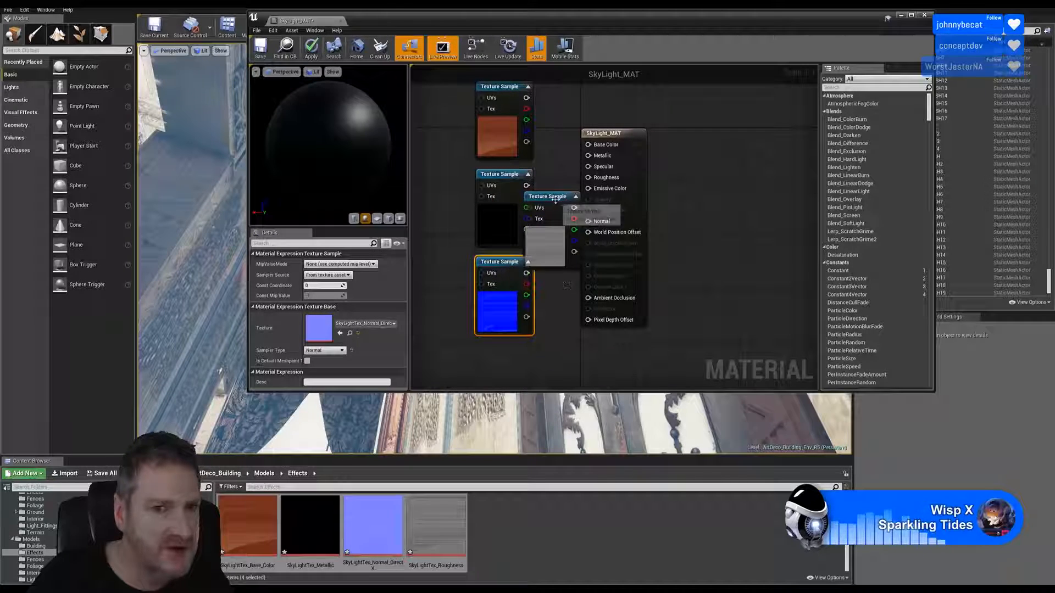
drag(552, 198, 507, 353)
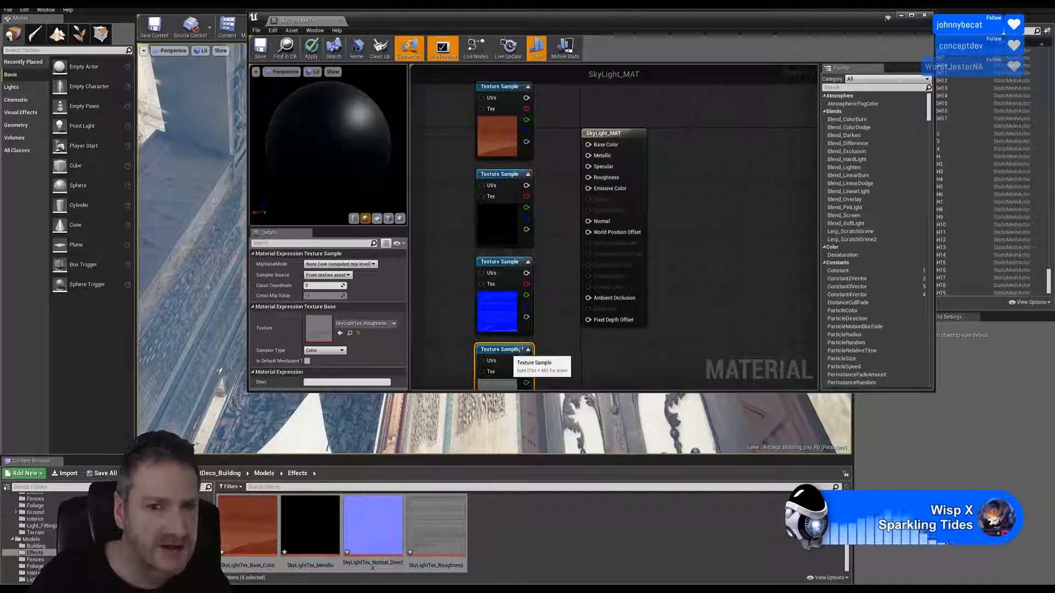
Connect the four texture samples to the material's matching Base Color, Metallic, Normal and Roughness inputs.
drag(529, 99, 587, 144)
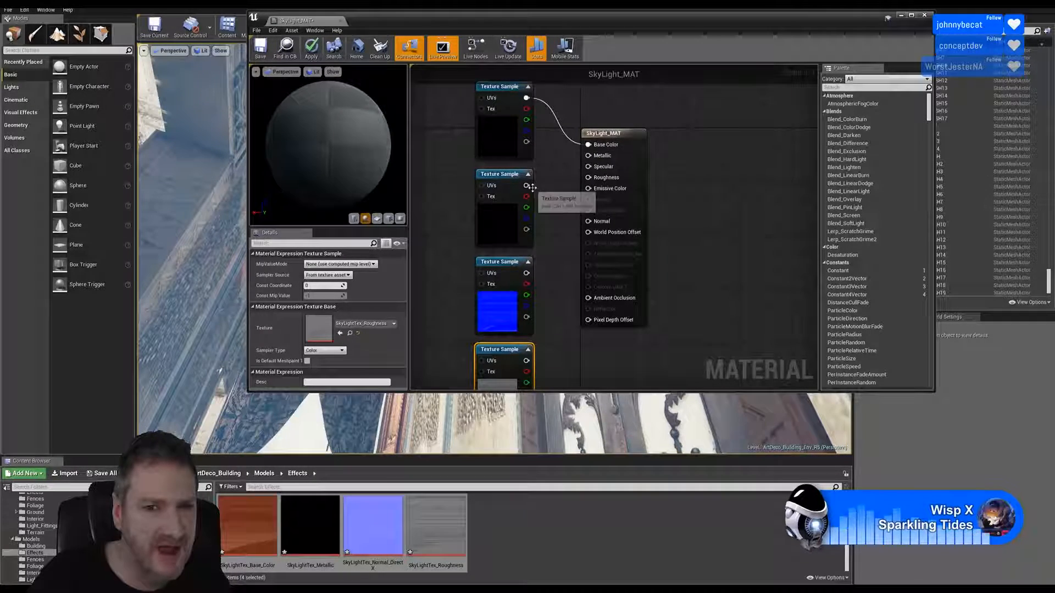
drag(526, 186, 588, 156)
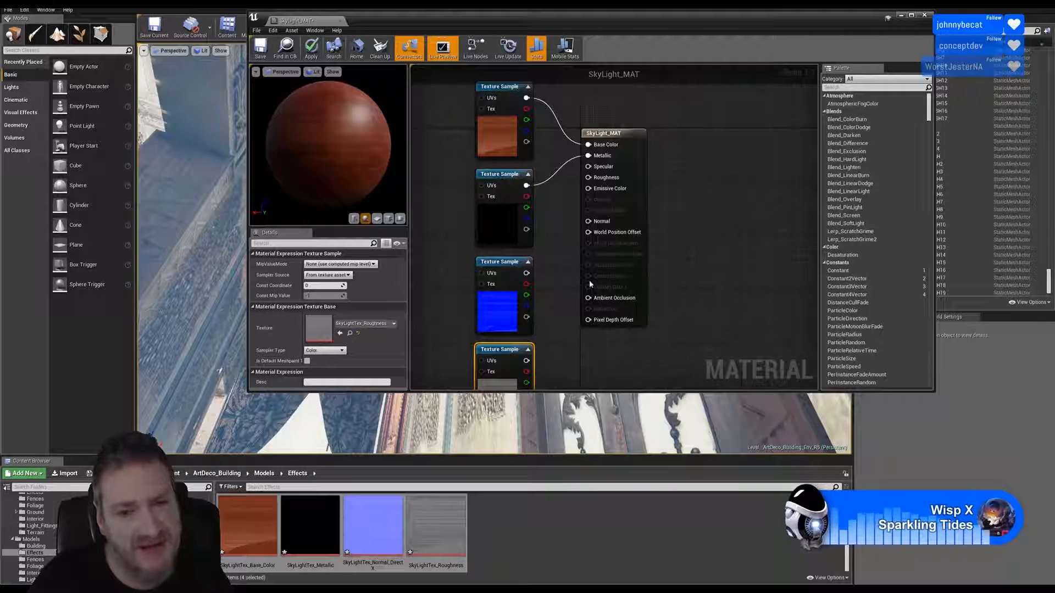
drag(527, 273, 598, 178)
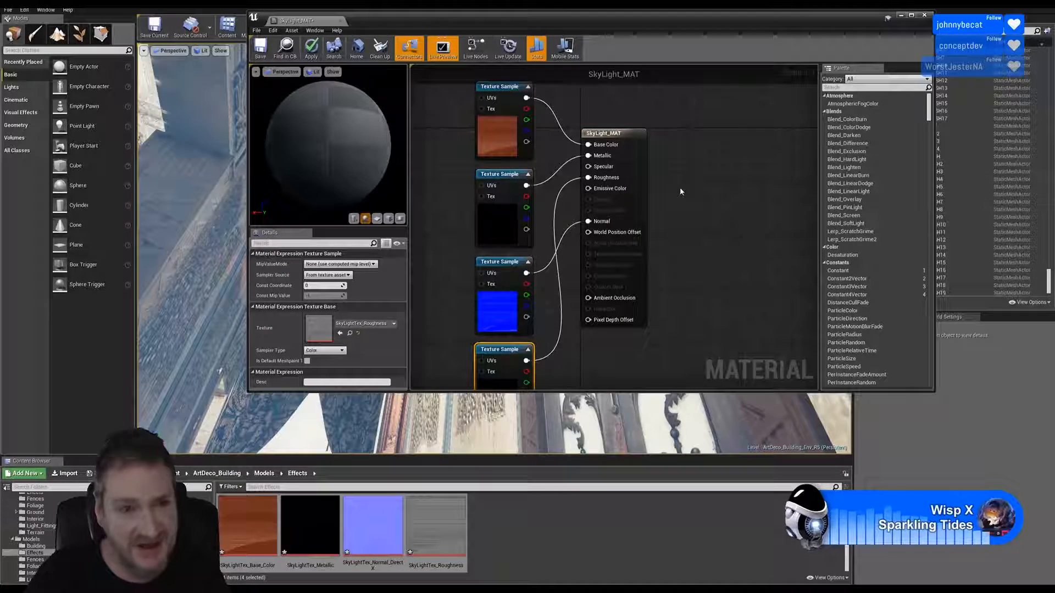
Apply and save SkyLight_MAT, and close its material editor.
click(312, 48)
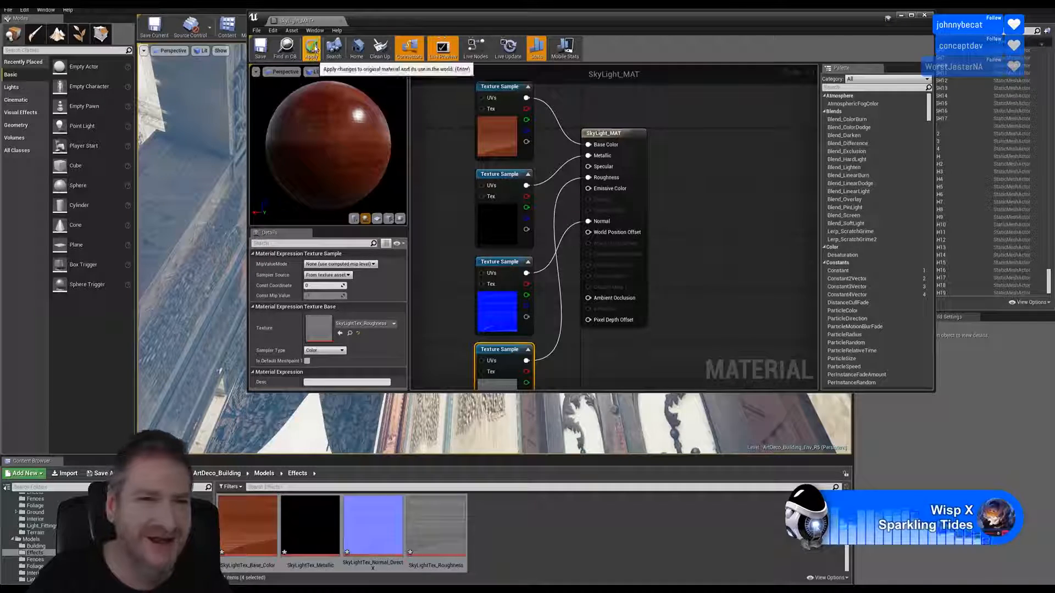
click(313, 48)
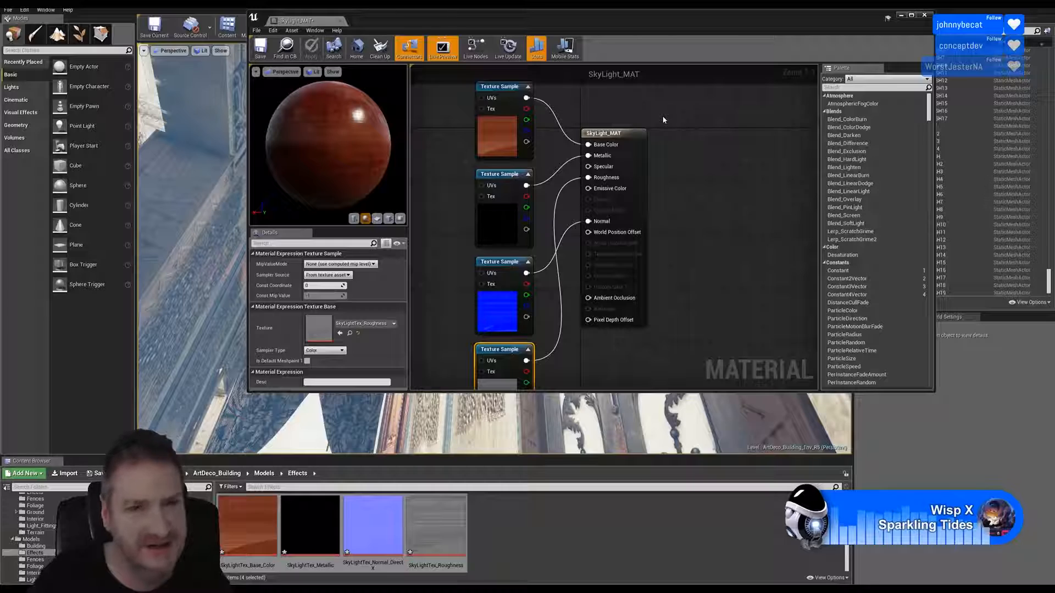
click(260, 49)
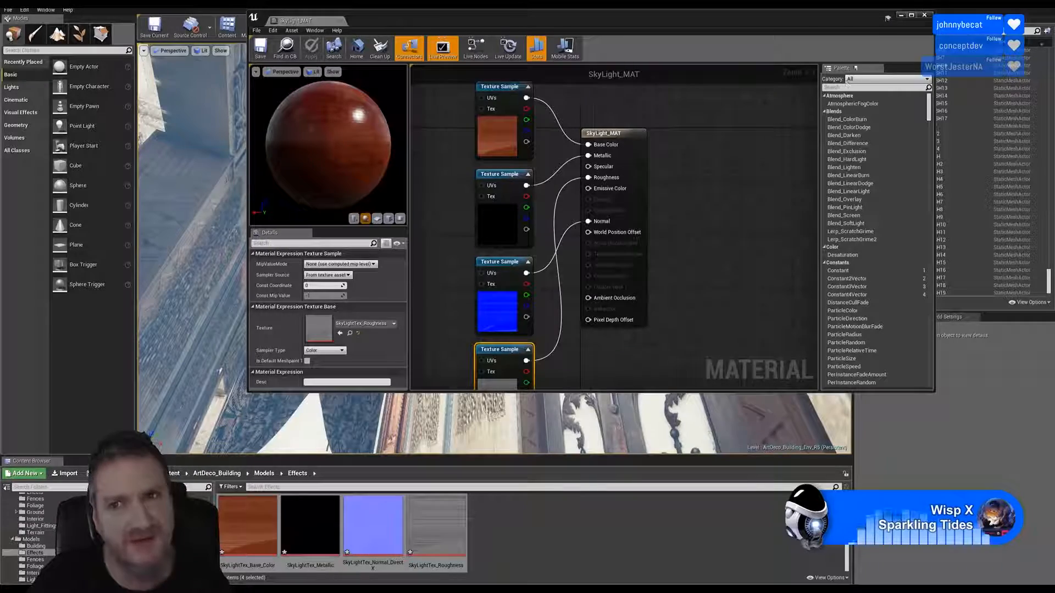
click(924, 16)
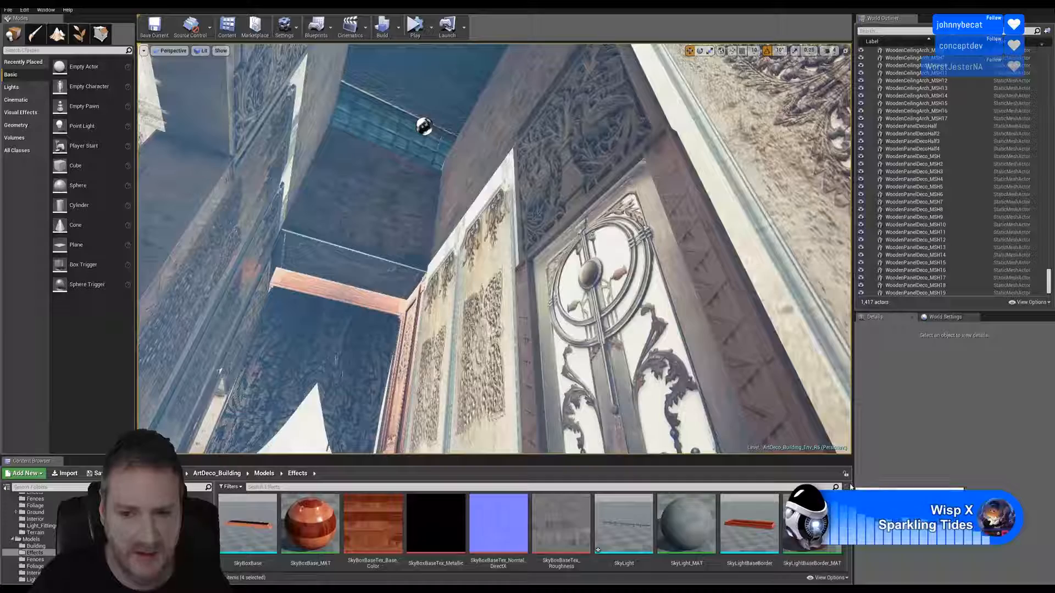
Open the SkyLight static mesh, check its wood texture from another angle, save the mesh and close its editor.
drag(848, 500, 849, 541)
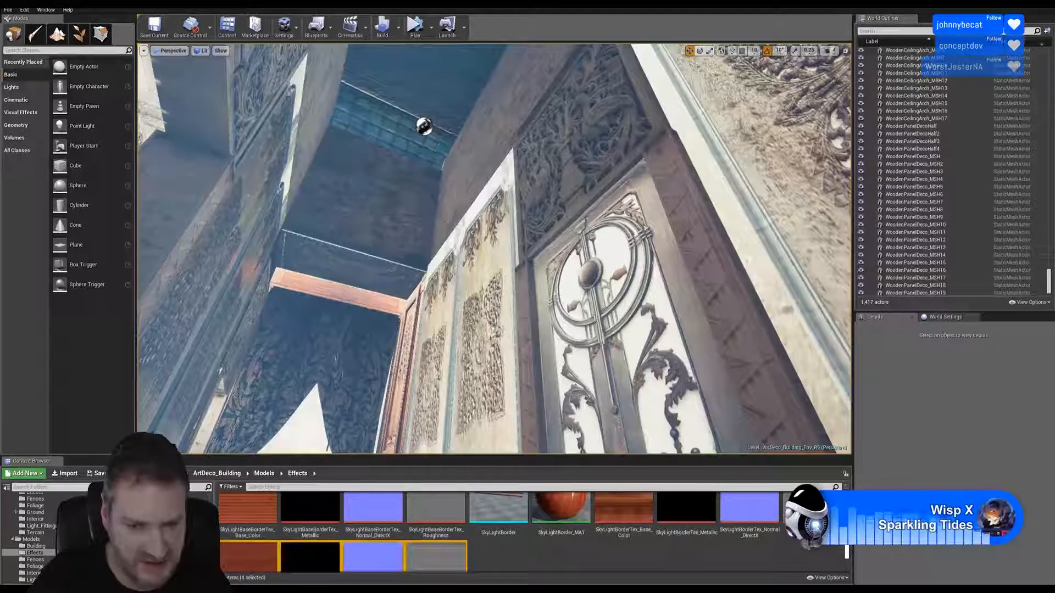
scroll(598, 521, up, 2)
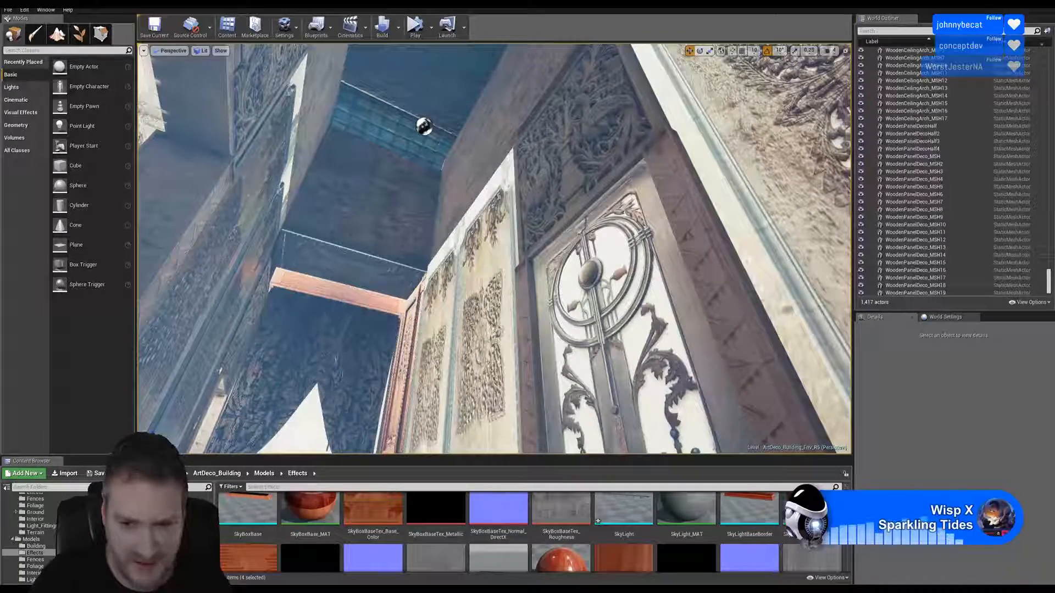
scroll(533, 527, up, 1)
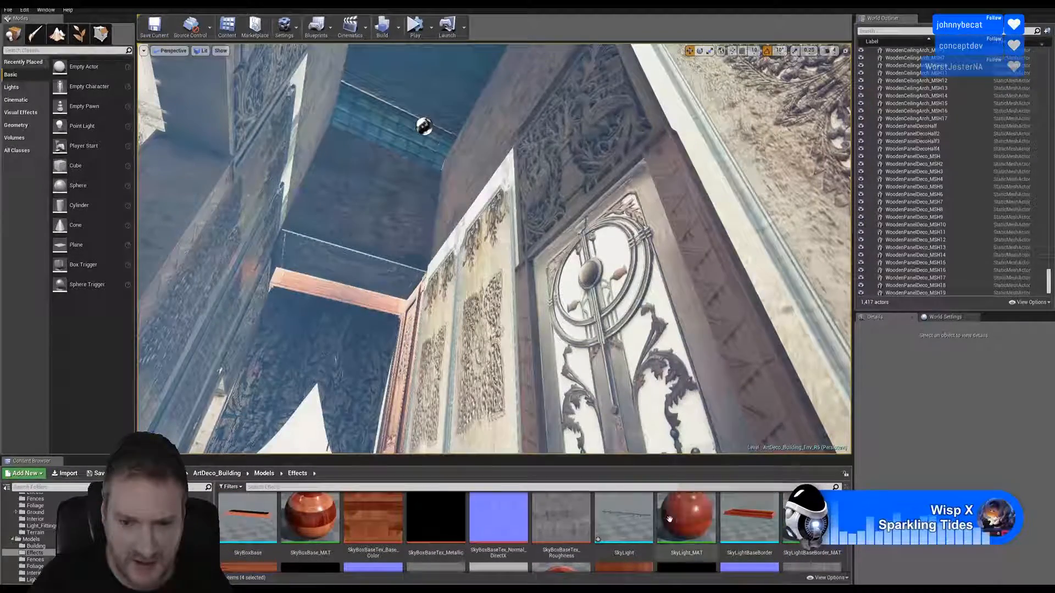
double_click(632, 516)
drag(784, 400, 835, 127)
drag(613, 254, 585, 282)
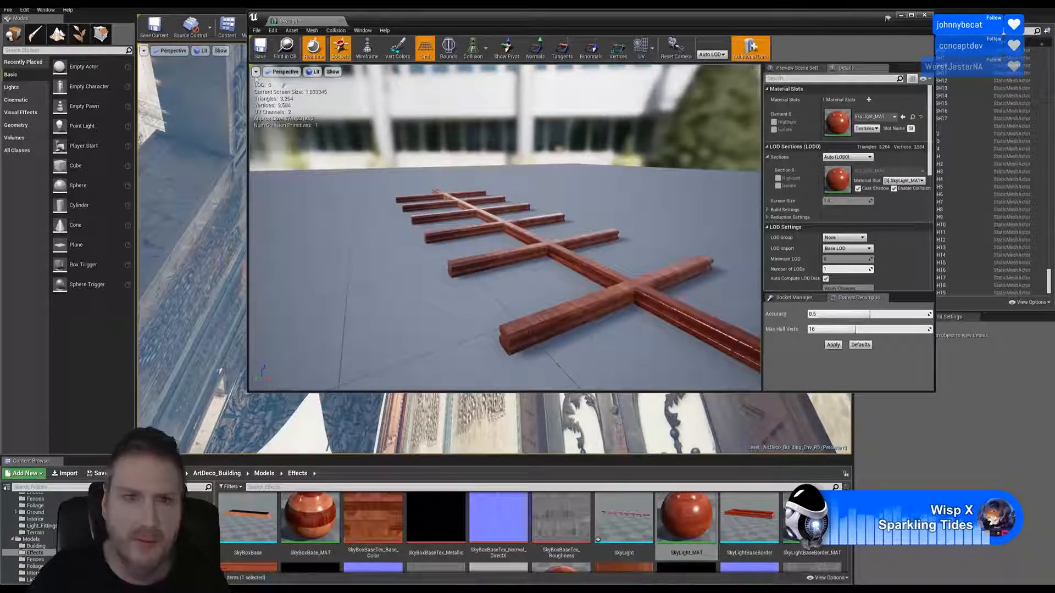
click(261, 52)
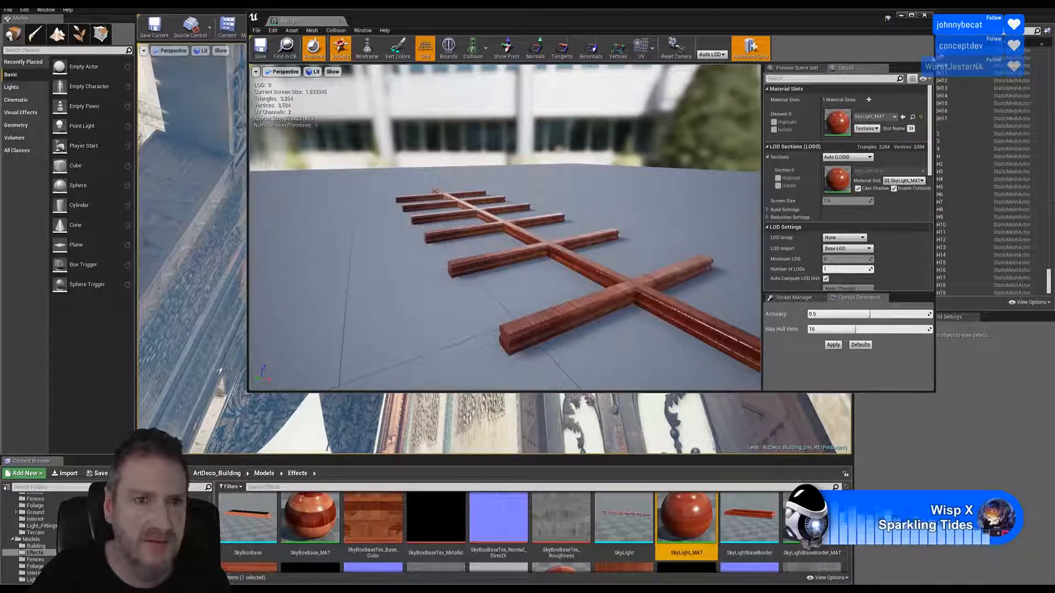
click(924, 15)
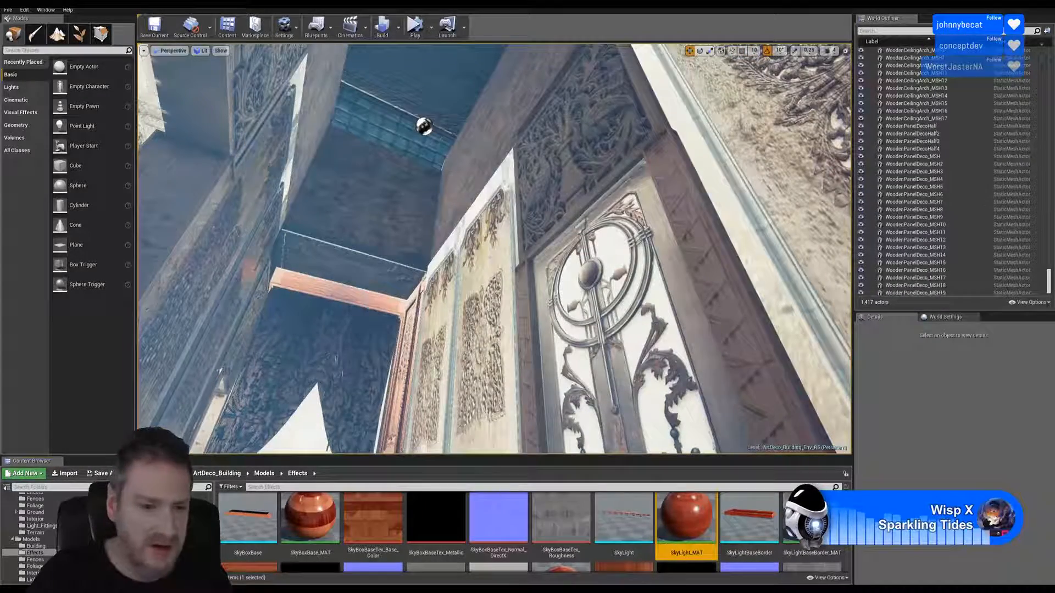
Switch to 3ds Max and turn the building view to look down through the skylight frame.
key(alt+Tab)
click(352, 134)
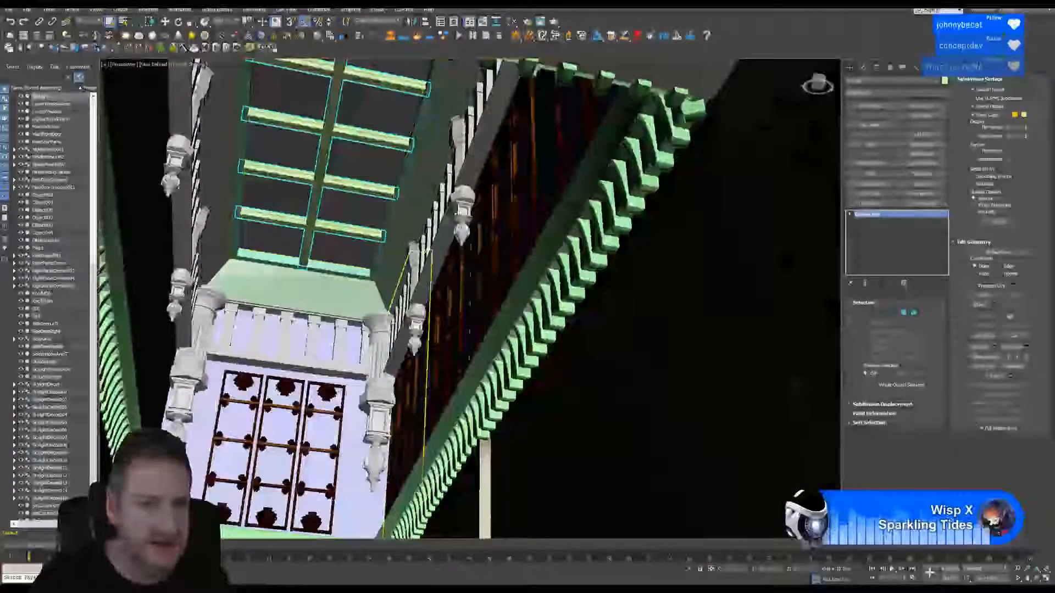
middle_drag(454, 298, 463, 331)
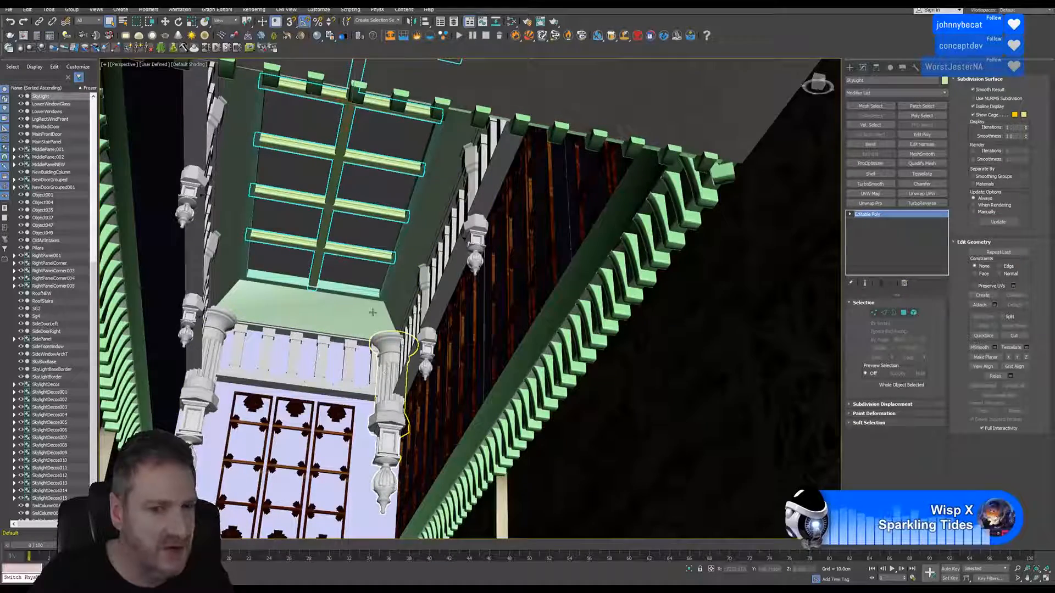
click(461, 326)
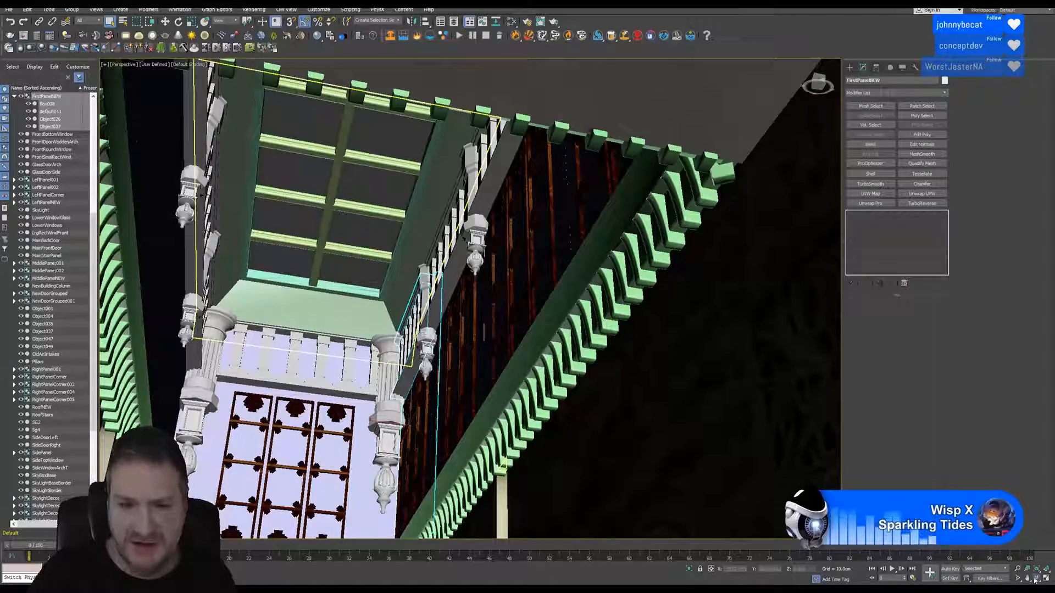
key(e)
drag(420, 389, 387, 308)
click(110, 21)
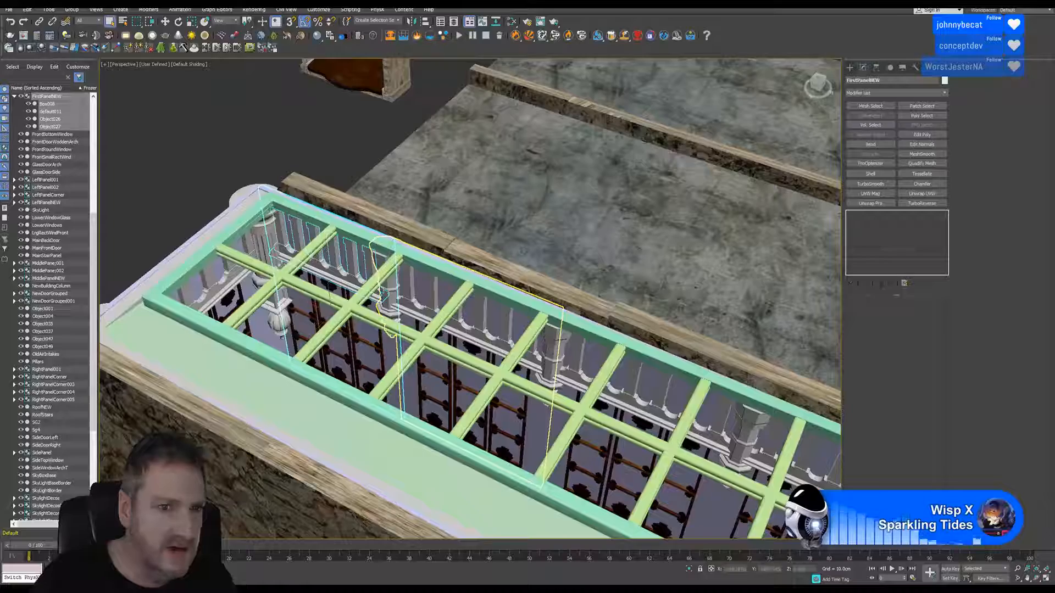
Examine the corner column, side panel, first, left and end panel groups beneath the skylight by selecting them individually.
click(258, 232)
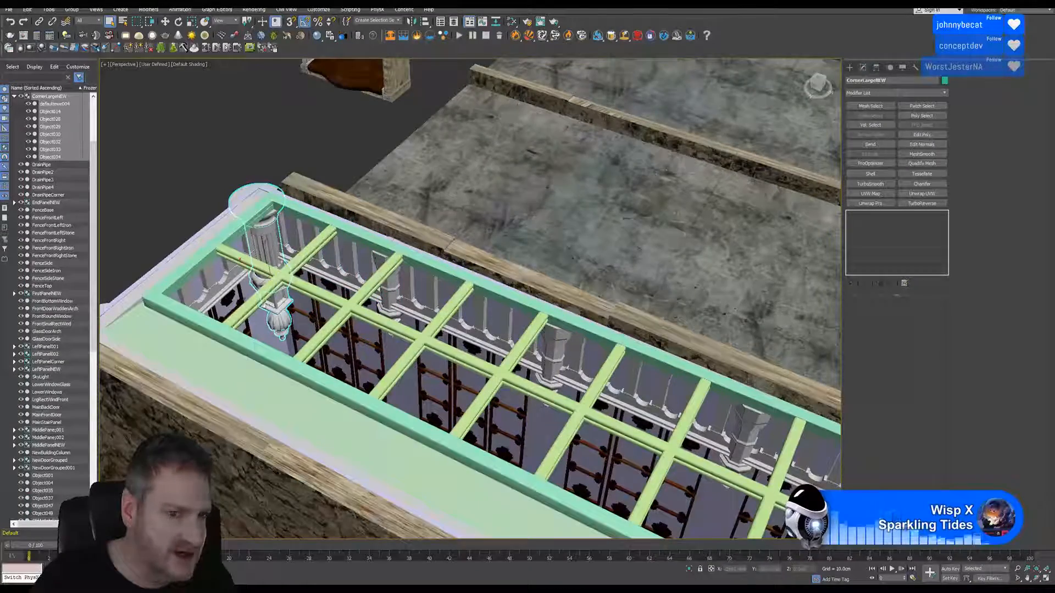
scroll(242, 259, up, 3)
scroll(242, 259, up, 2)
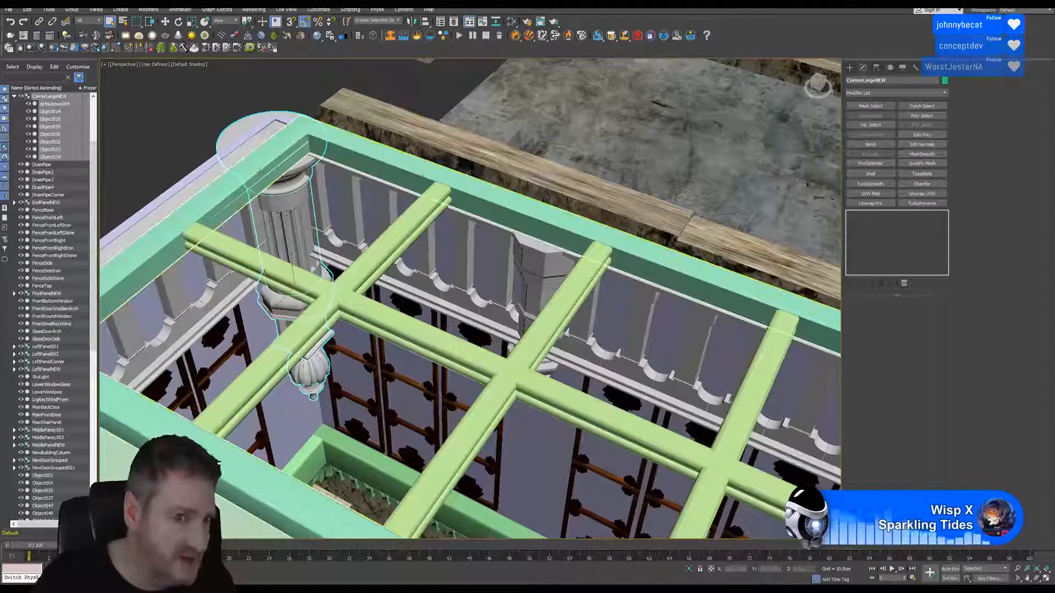
scroll(278, 235, down, 5)
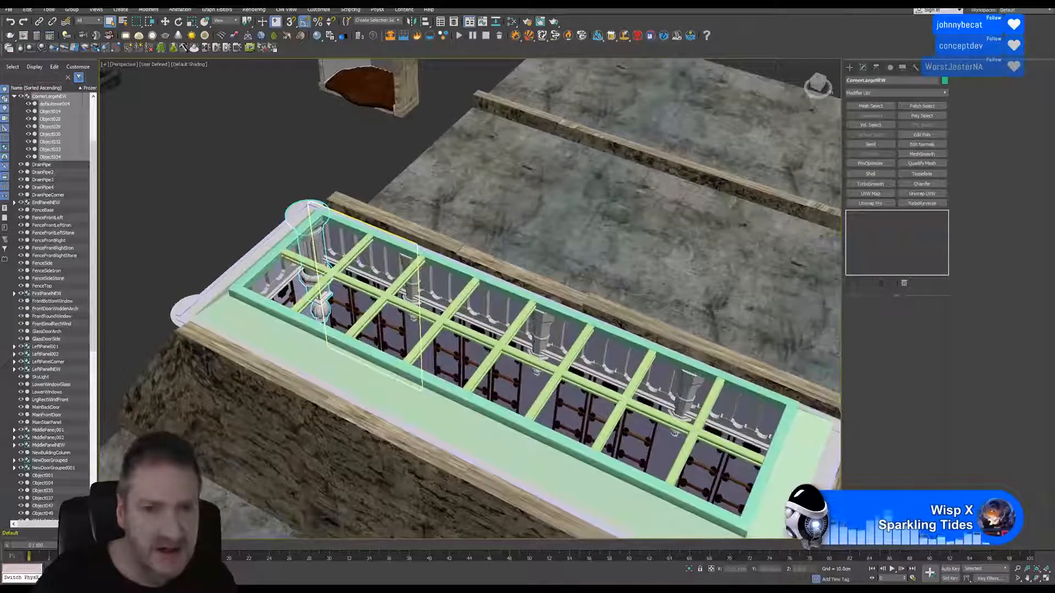
click(369, 258)
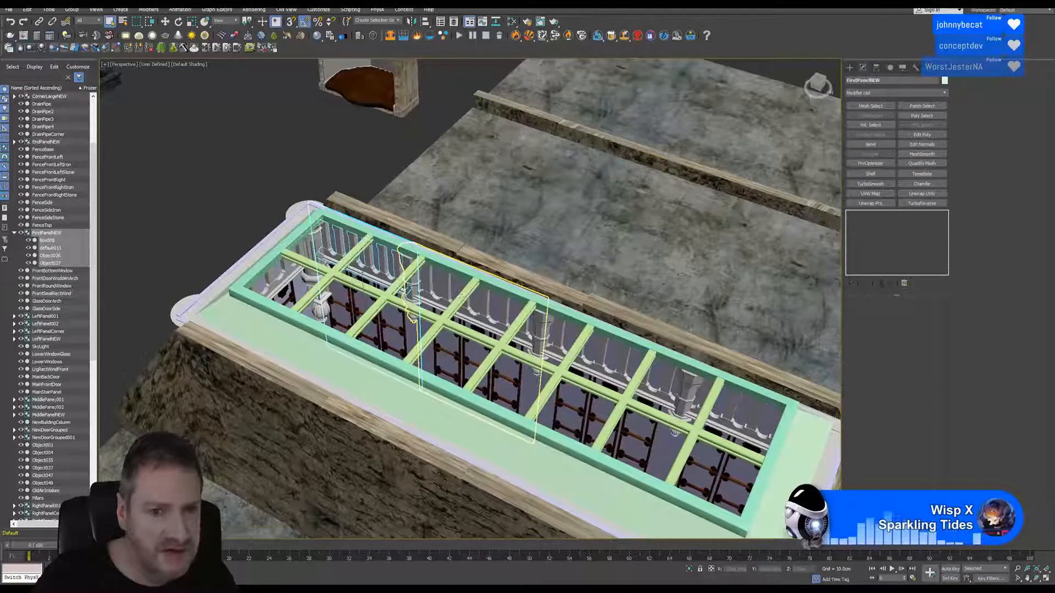
click(567, 338)
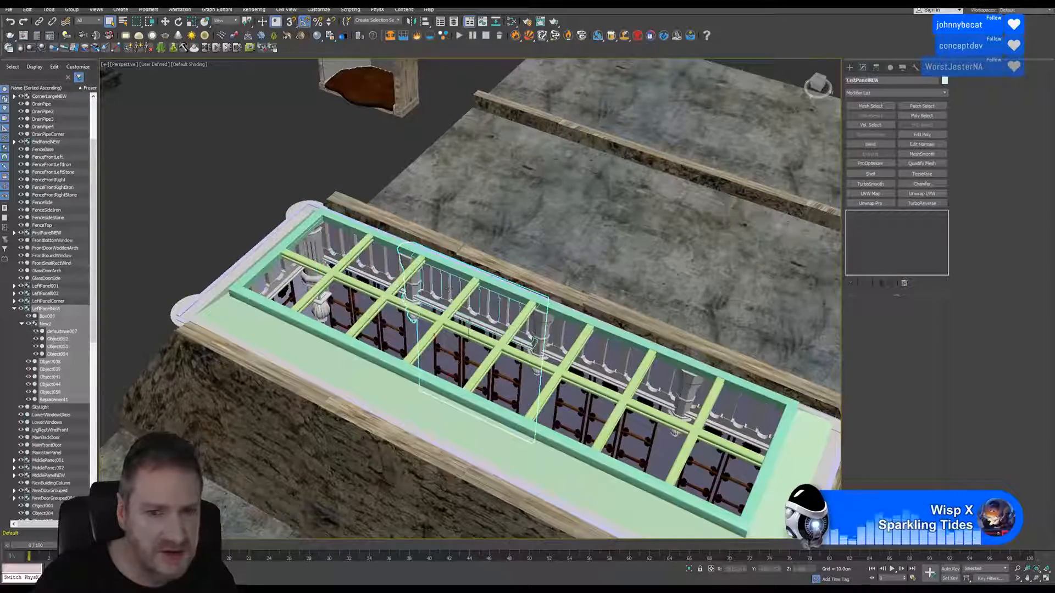
click(599, 352)
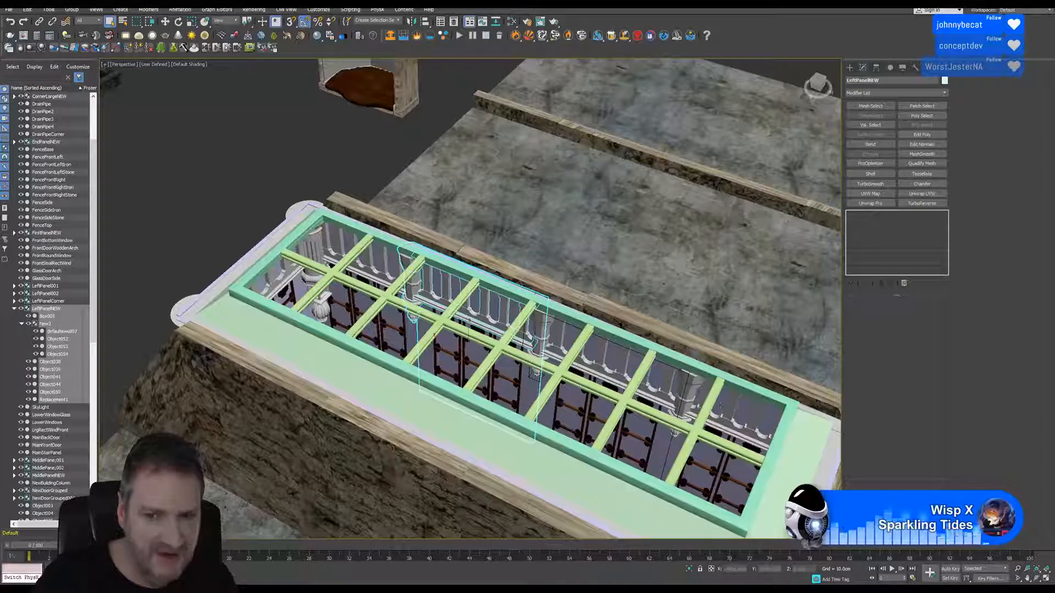
click(733, 416)
click(303, 231)
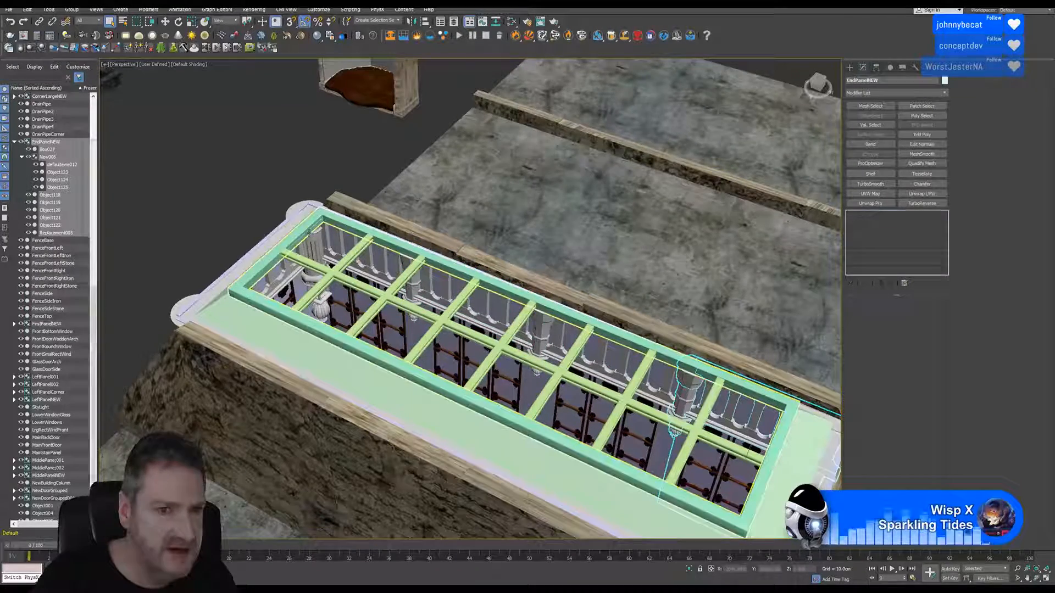
click(310, 247)
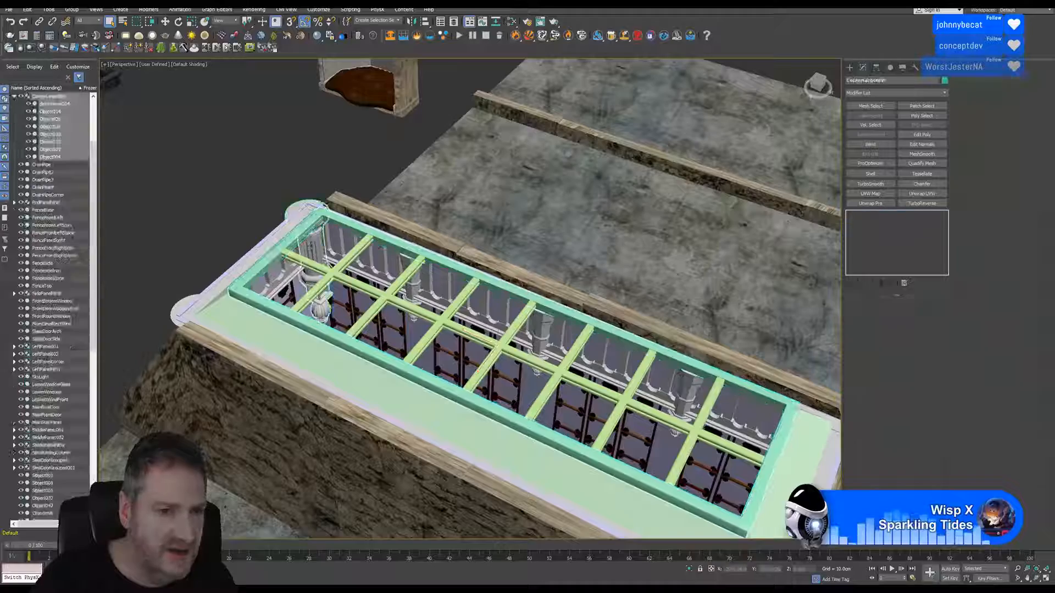
click(284, 278)
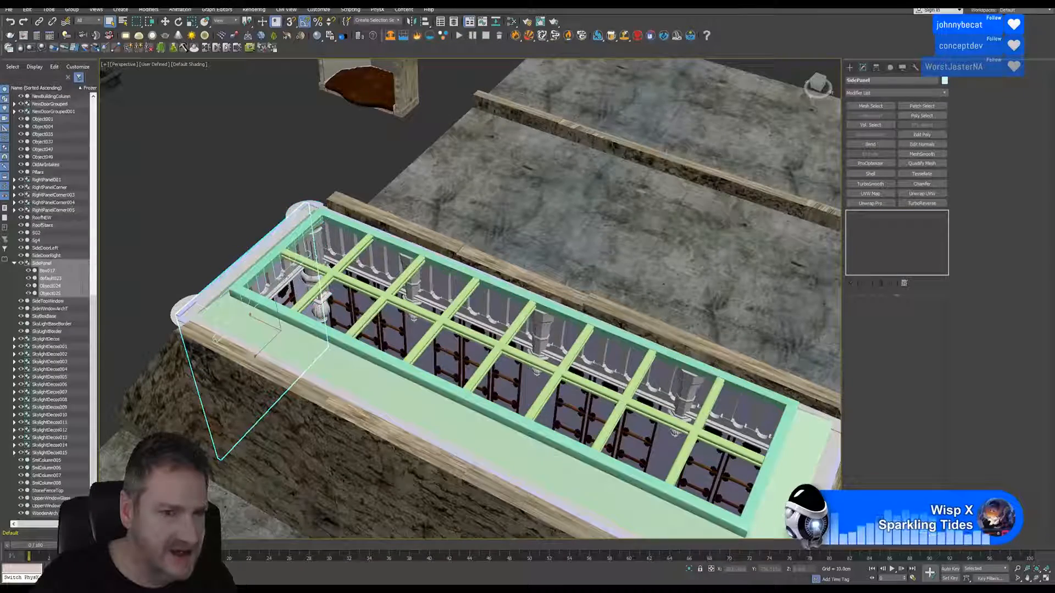
click(409, 288)
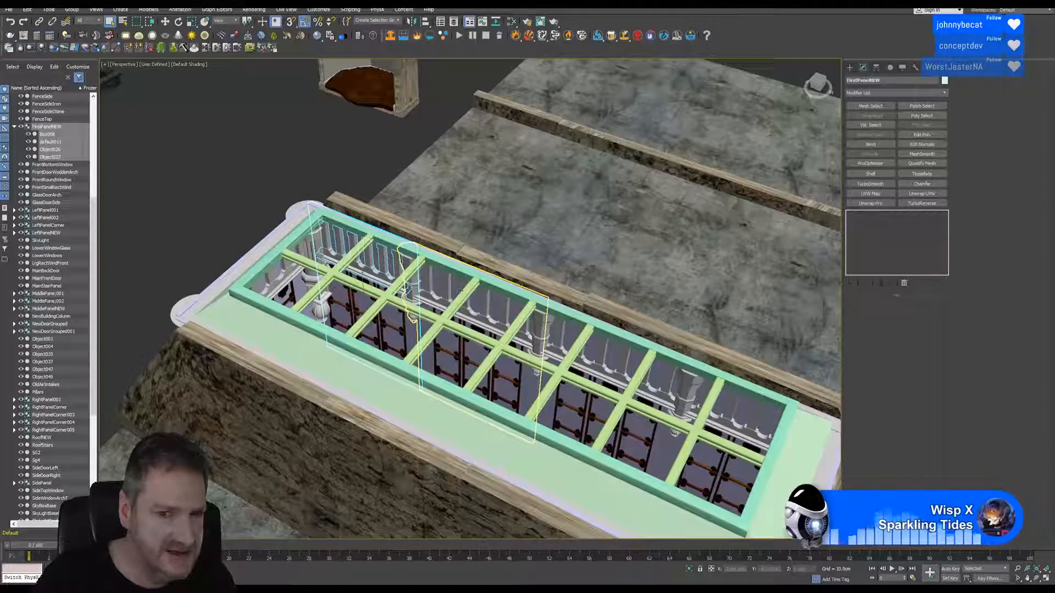
click(450, 287)
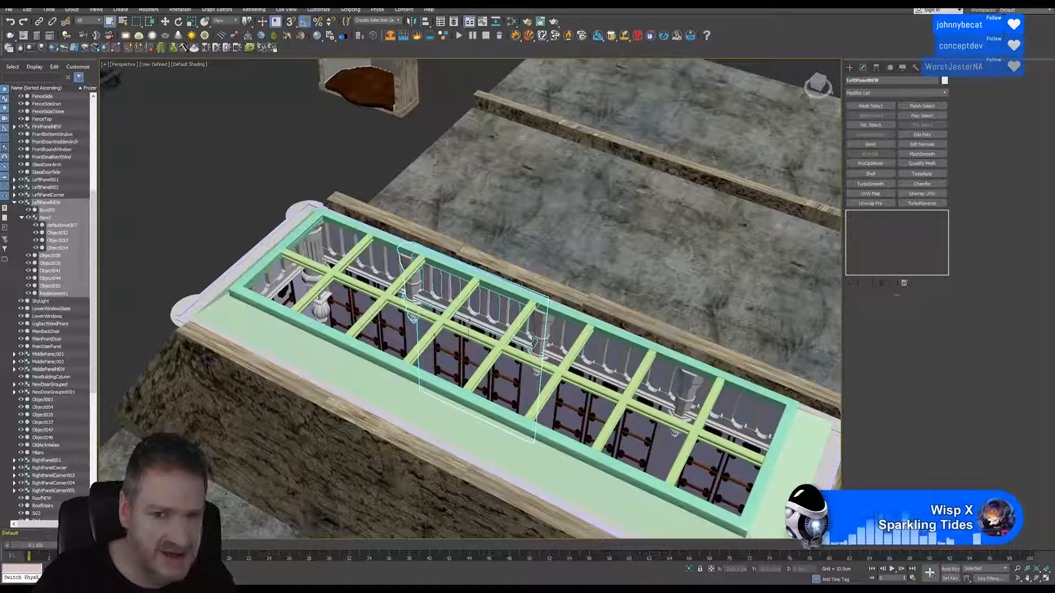
click(735, 411)
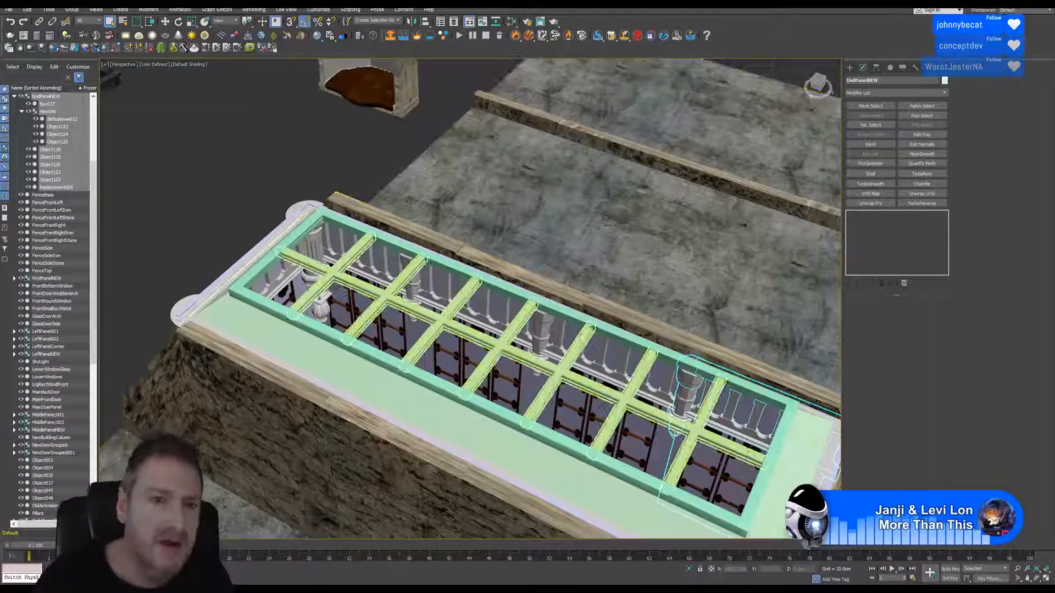
Isolate the FirstPanelNEW group beside the corner column so only that wall panel is displayed.
click(372, 264)
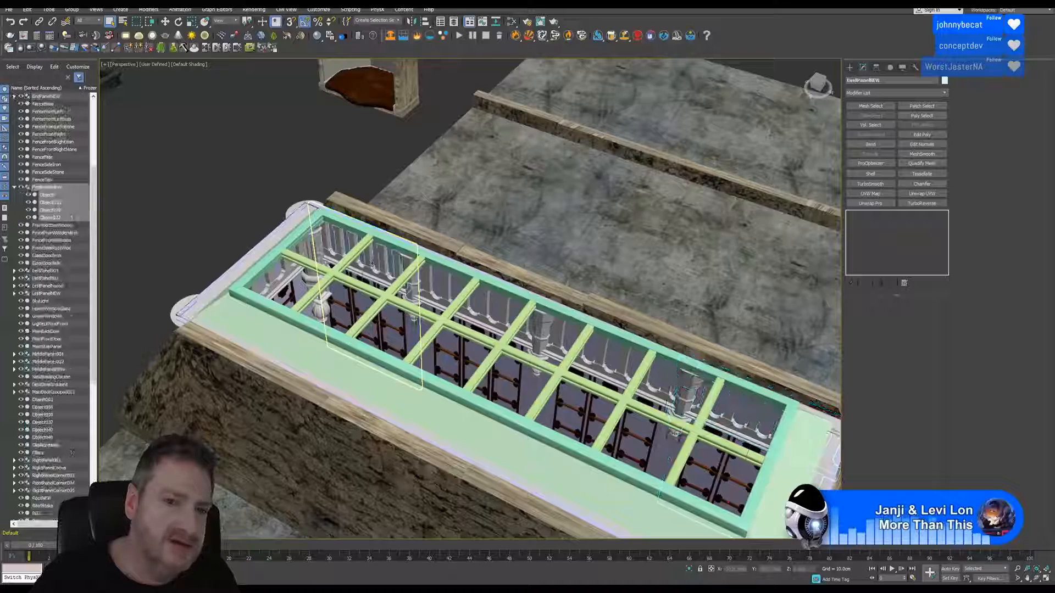
drag(938, 80, 819, 84)
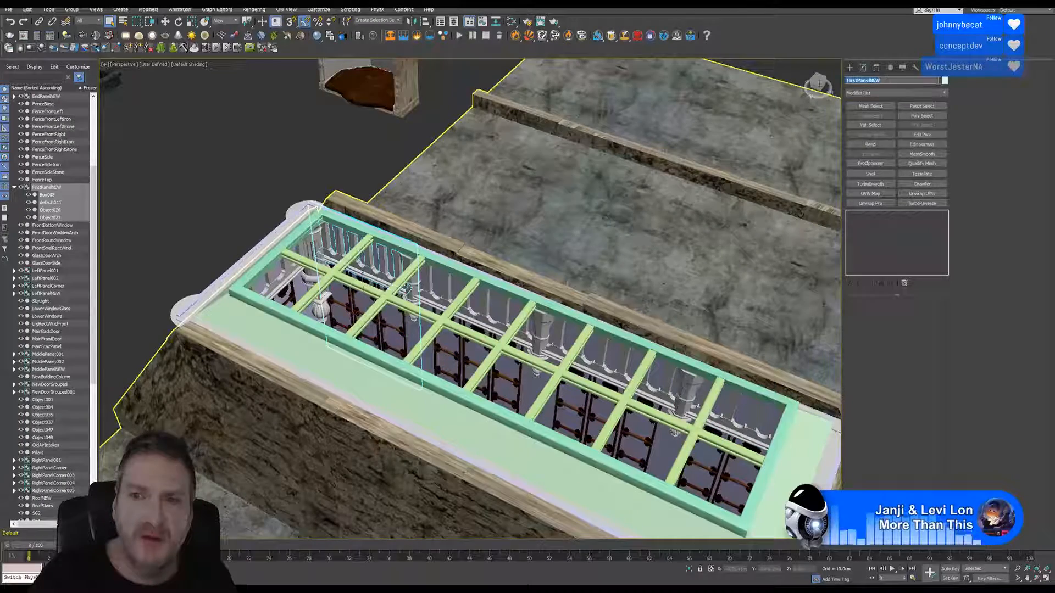
click(49, 9)
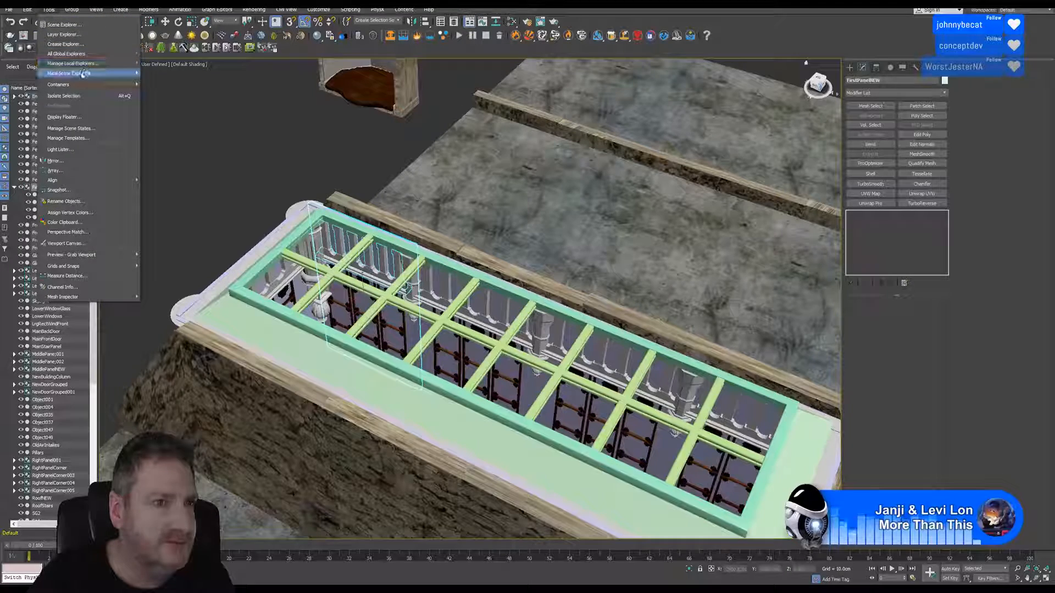
click(68, 95)
middle_drag(379, 170, 377, 196)
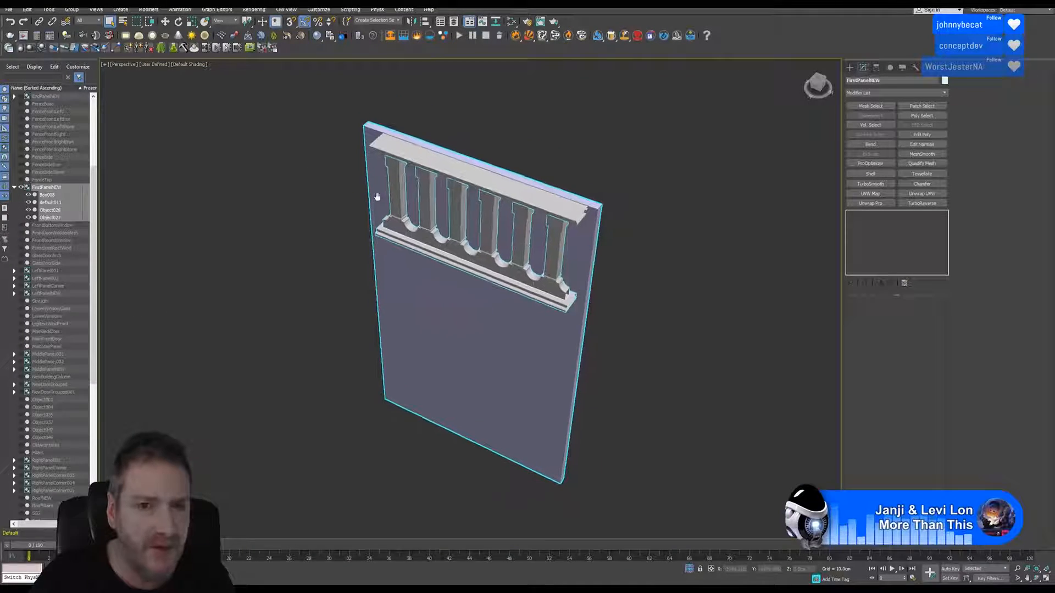
Ungroup the isolated wall panel into its separate parts and clear the selection.
click(74, 10)
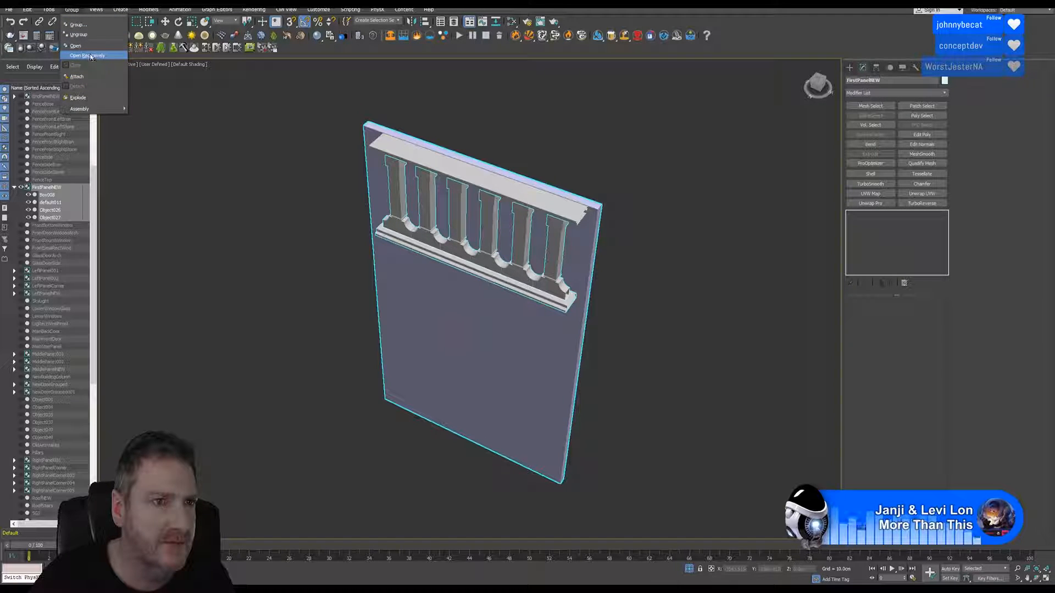
click(88, 56)
click(708, 199)
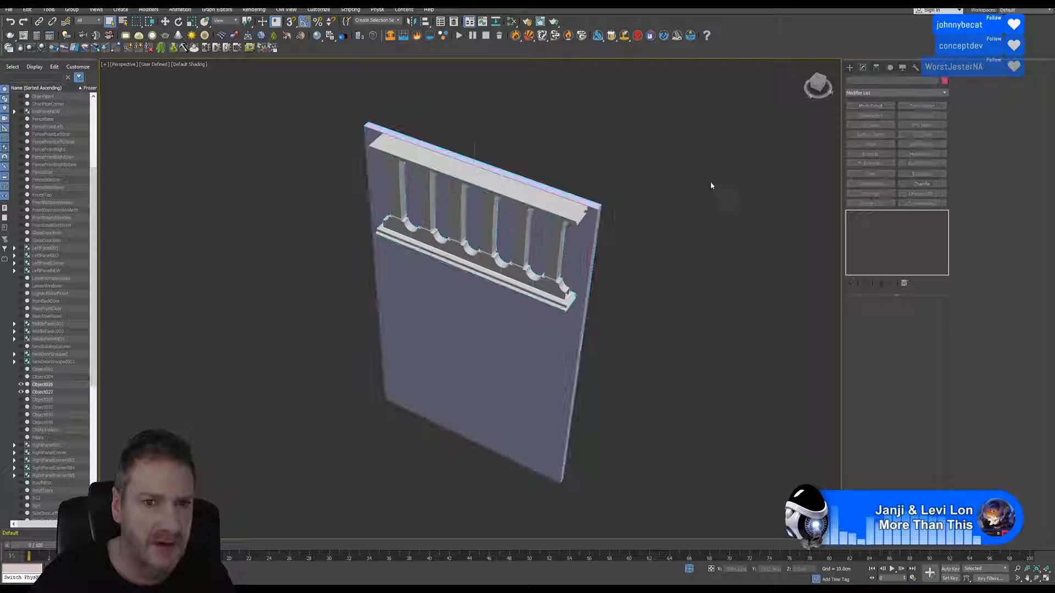
middle_drag(707, 205, 717, 189)
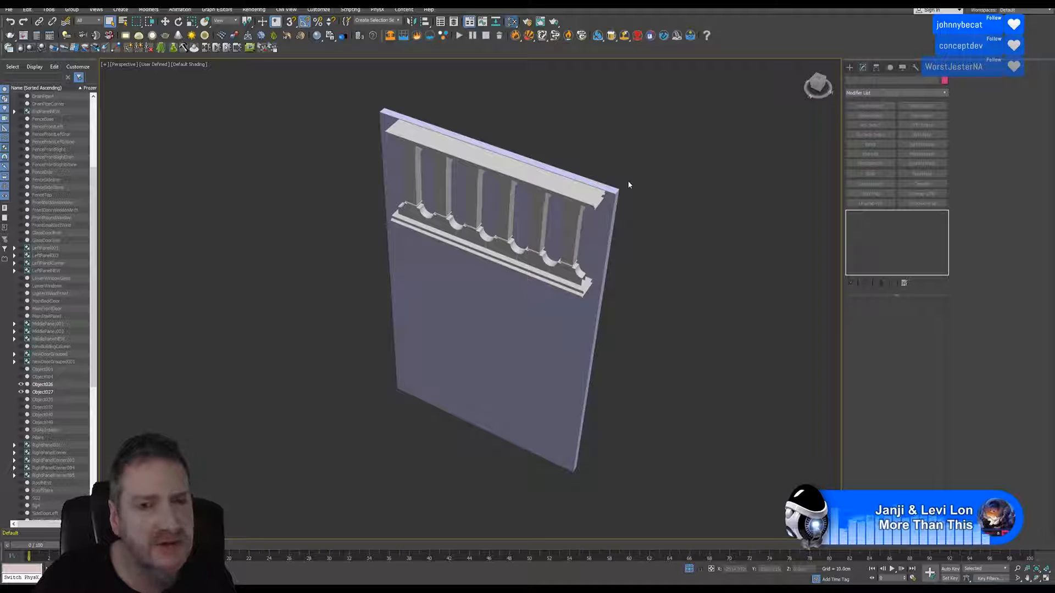
Add a new Standard material to an empty area of the Slate Material Editor graph and name it DarkWoodStraight.
key(m)
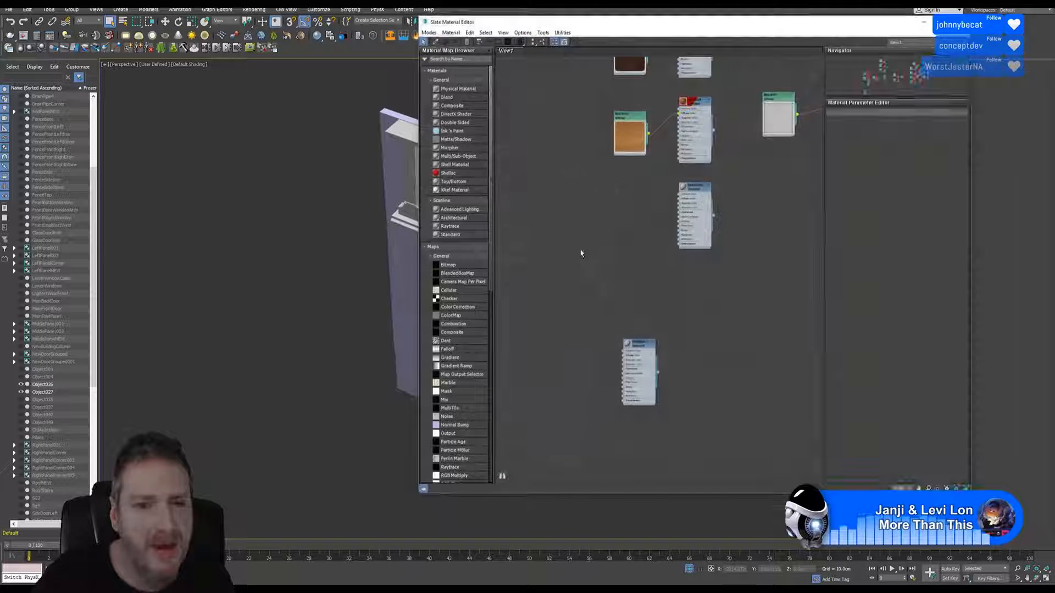
middle_drag(578, 270, 612, 224)
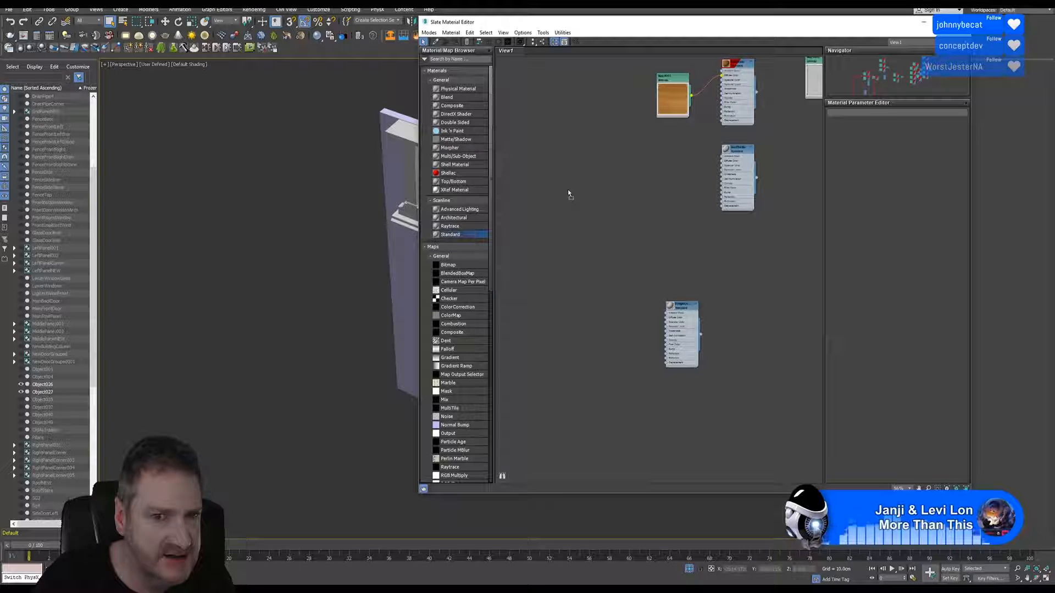
drag(568, 194, 569, 192)
scroll(568, 192, up, 2)
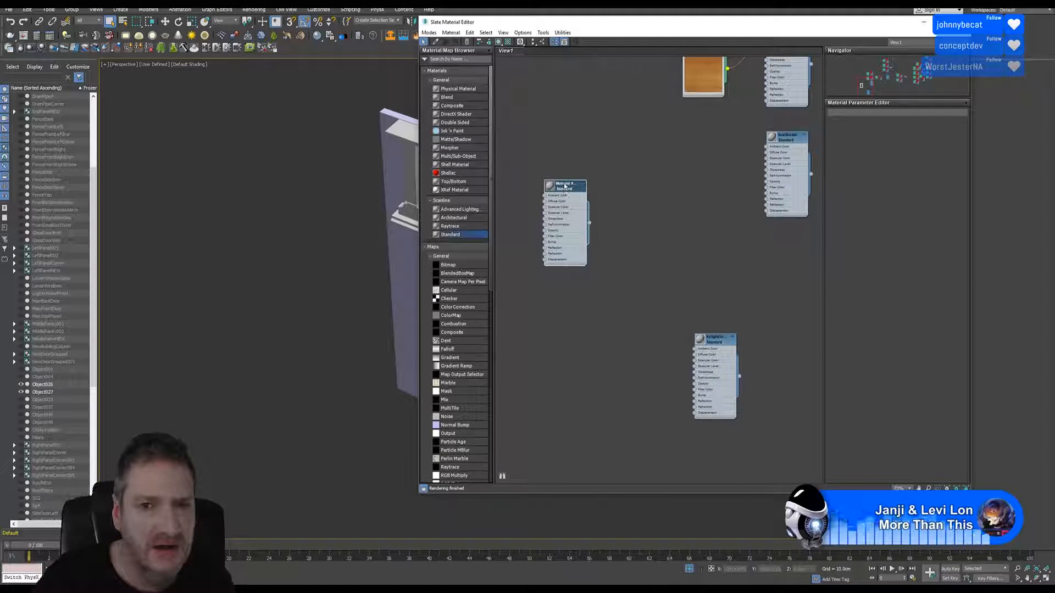
double_click(569, 188)
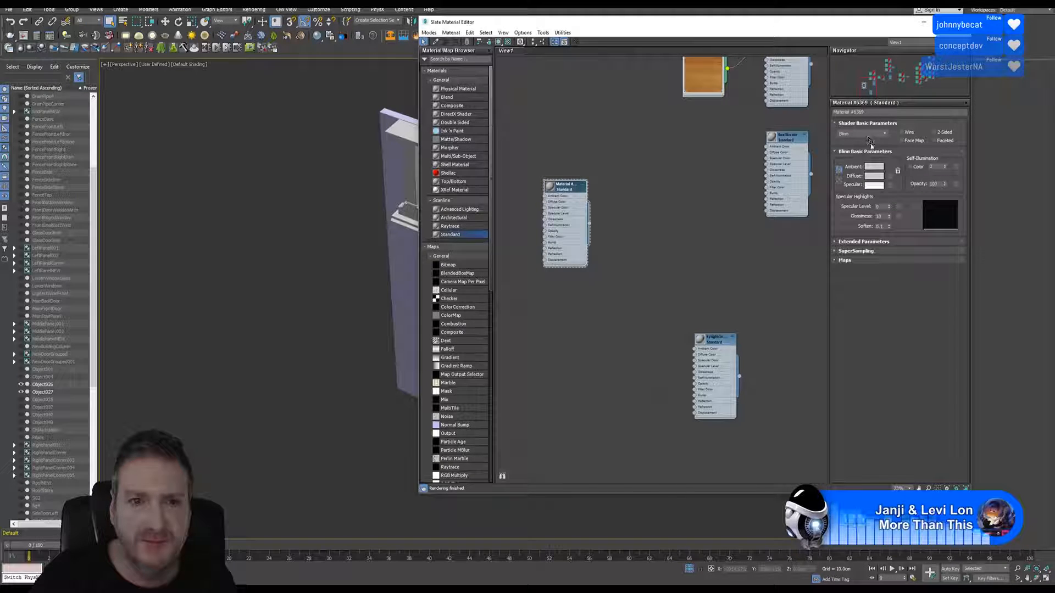
click(869, 111)
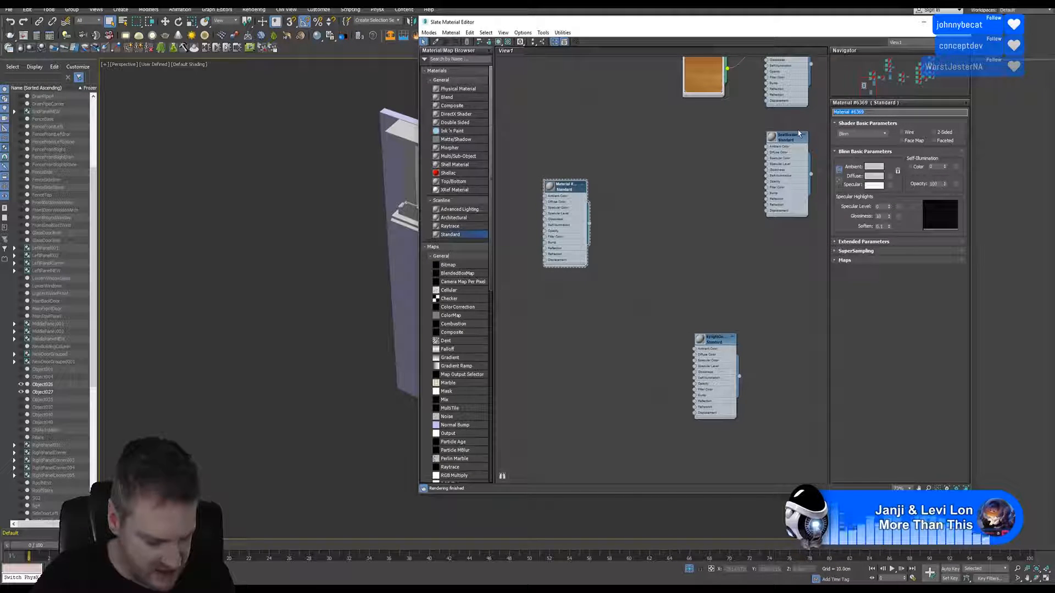
text(Wate)
text(r)
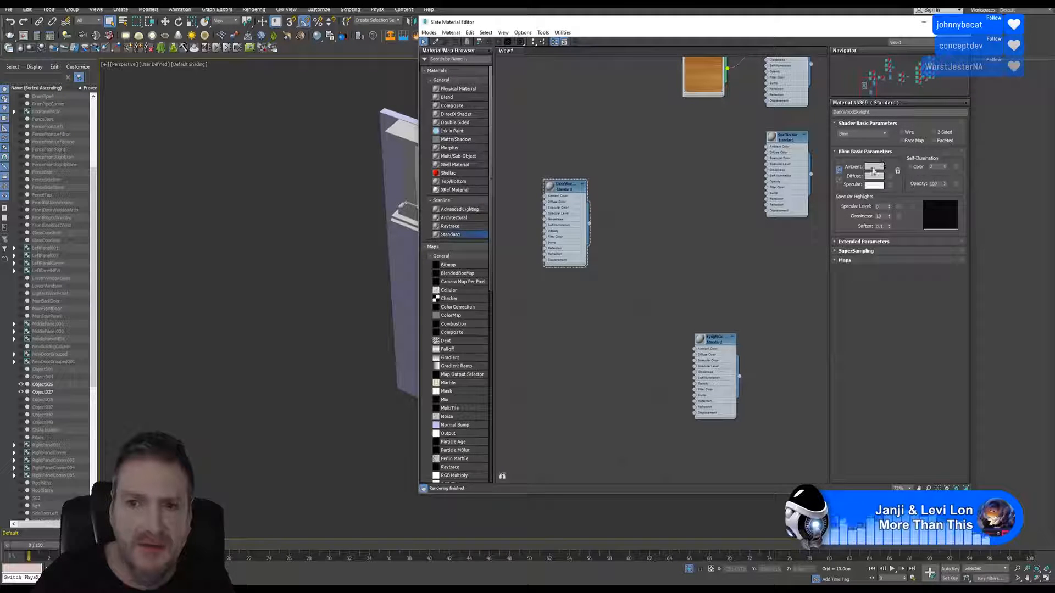
Set the dark wood material's ambient and diffuse colour to a deep blue.
click(872, 168)
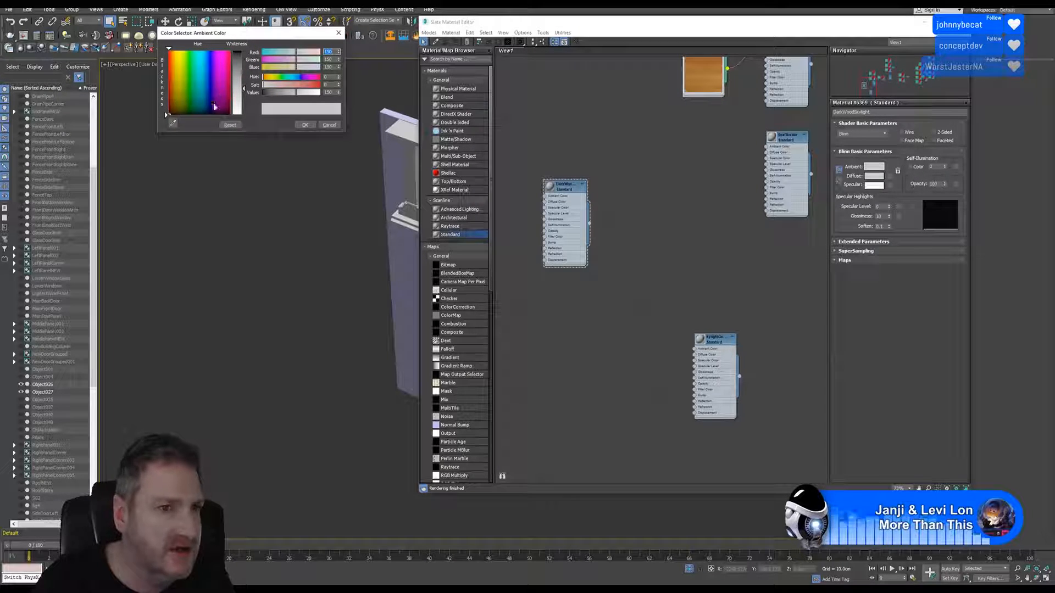
click(211, 100)
drag(242, 73, 240, 52)
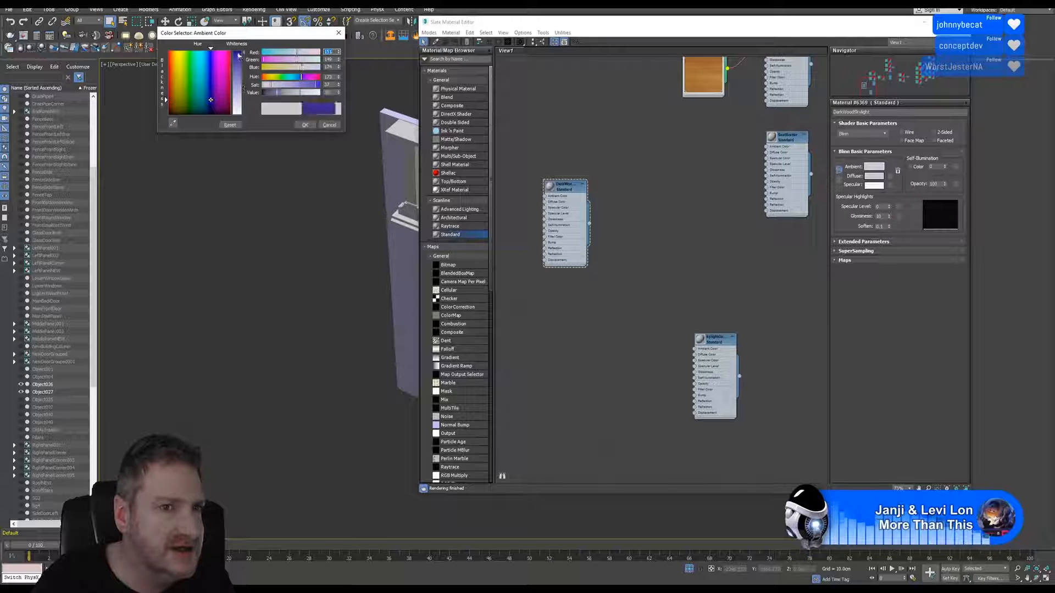
click(305, 125)
Select the railing parts on the upper part of the wall panel and assign the deep blue dark wood material to them.
middle_drag(407, 159, 250, 138)
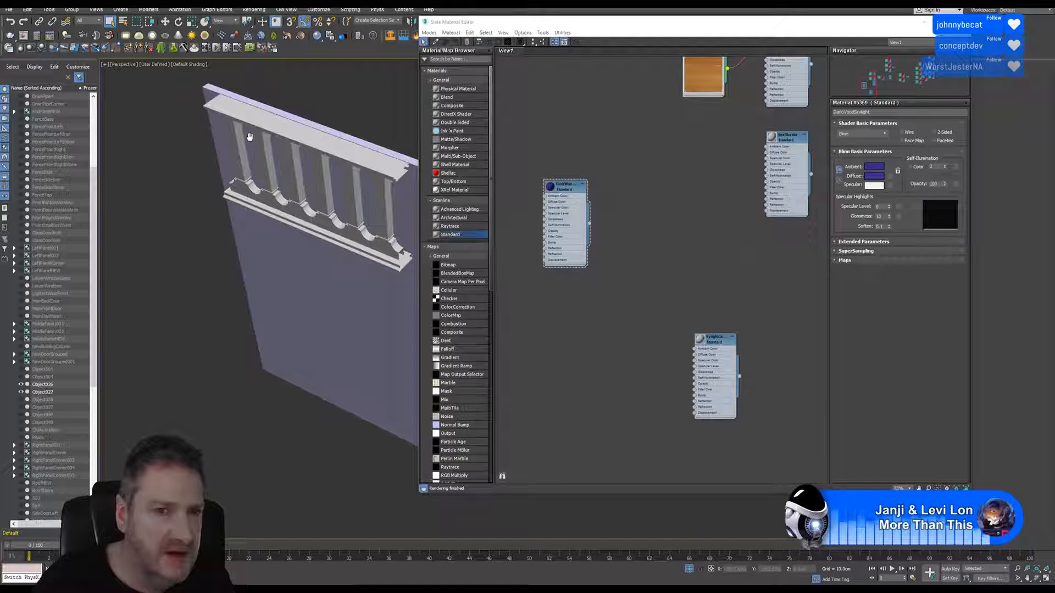
click(294, 225)
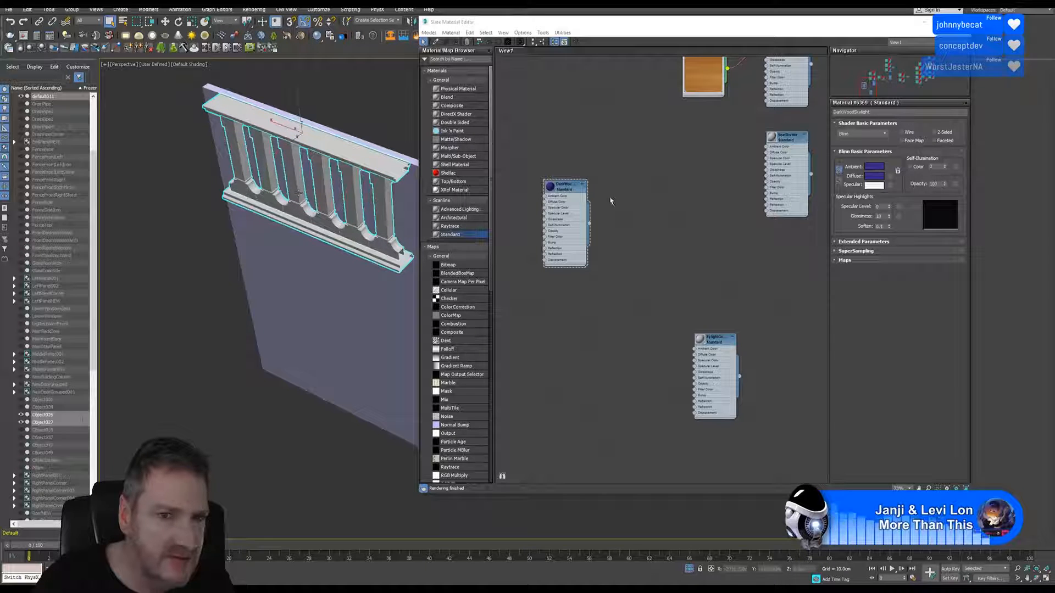
right_click(567, 191)
click(577, 214)
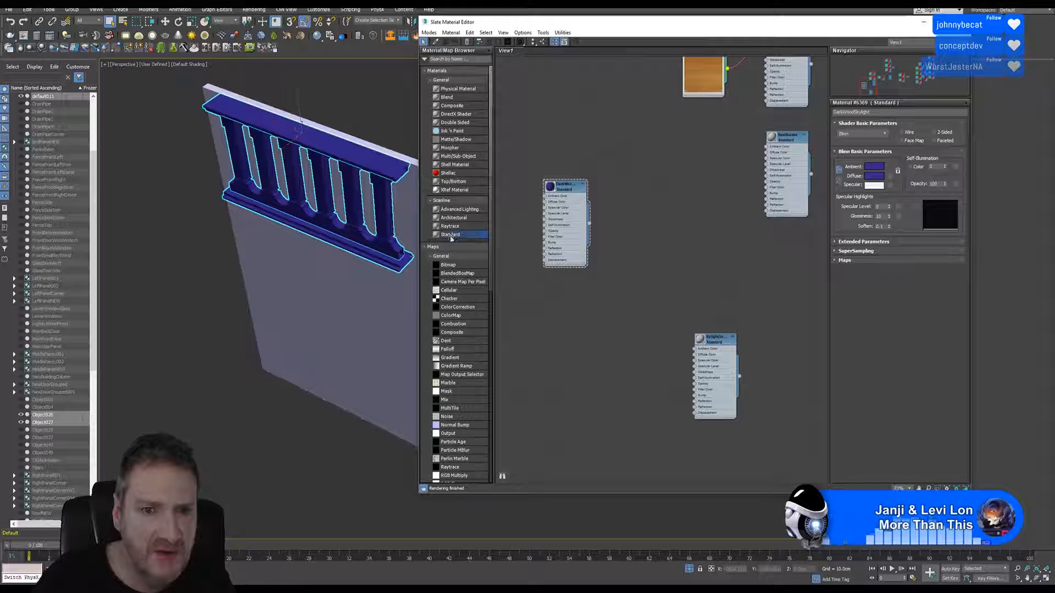
Add another Standard material below the dark wood one in the graph and name it LightWoodSkylight.
drag(551, 285, 566, 300)
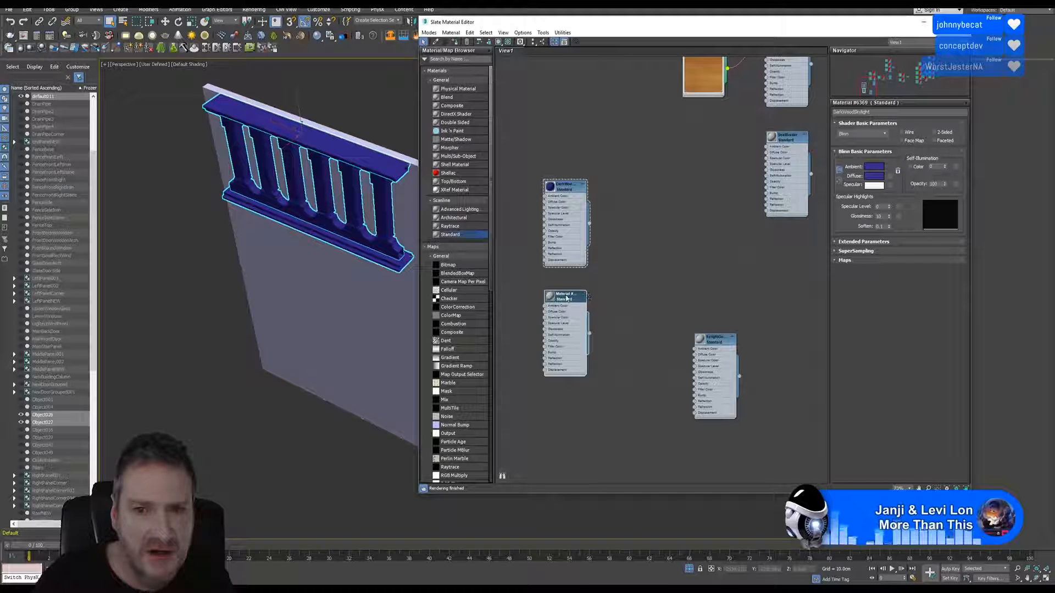
double_click(567, 299)
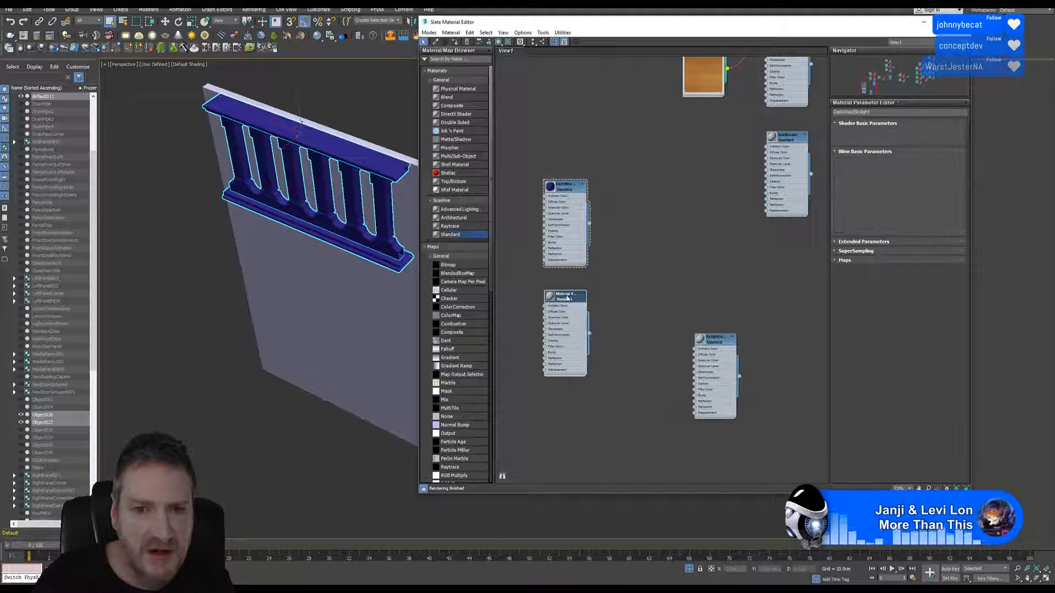
click(892, 112)
text(Li)
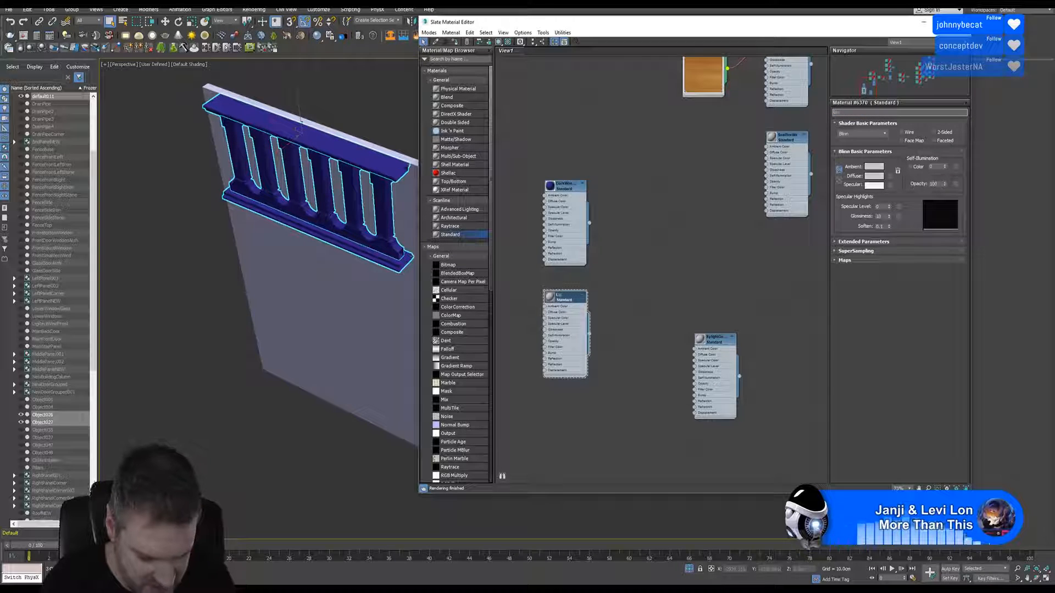
text(ghtWood)
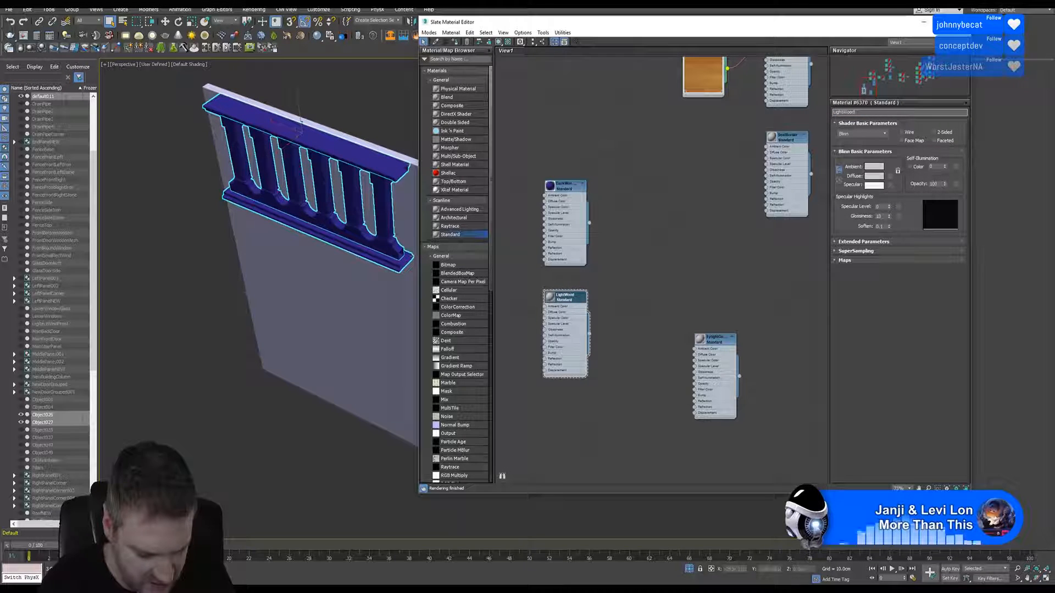
text(Skylight)
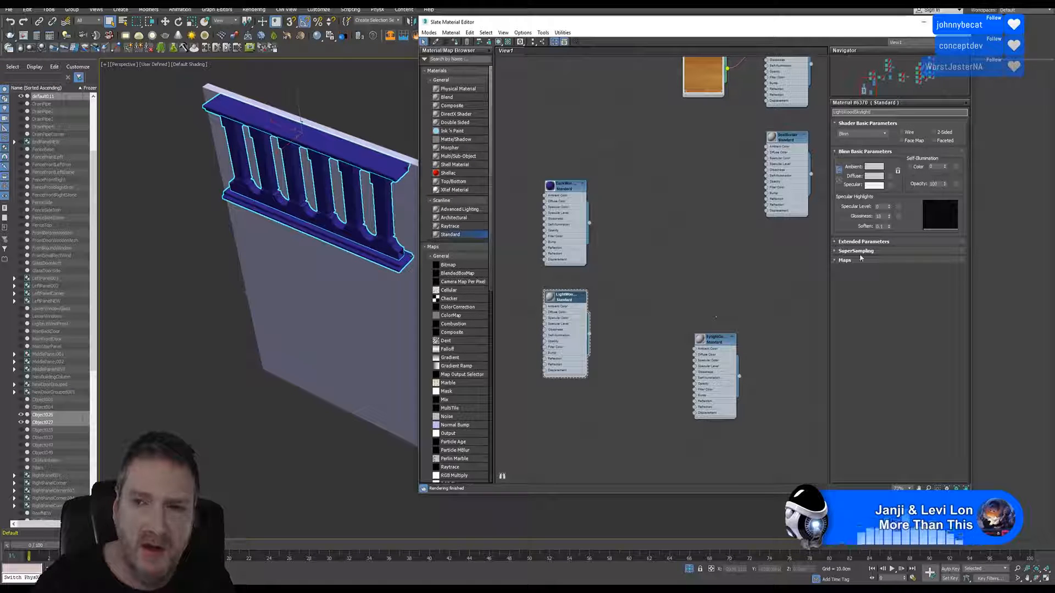
Set the LightWoodSkylight material's ambient and diffuse colour to a bright cyan.
click(556, 313)
click(567, 301)
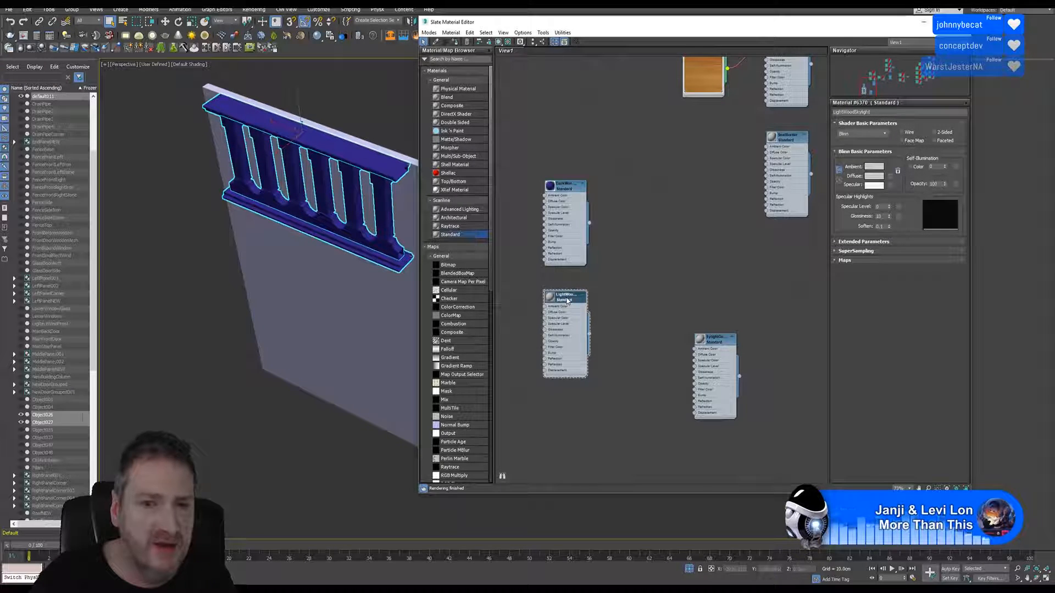
click(873, 166)
click(201, 54)
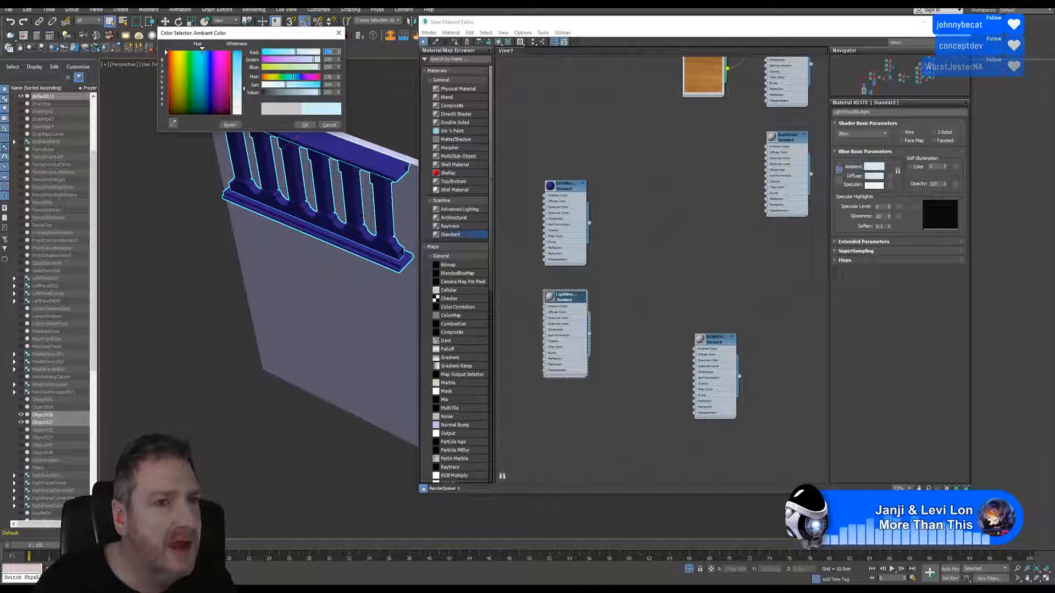
drag(239, 89, 240, 52)
click(305, 125)
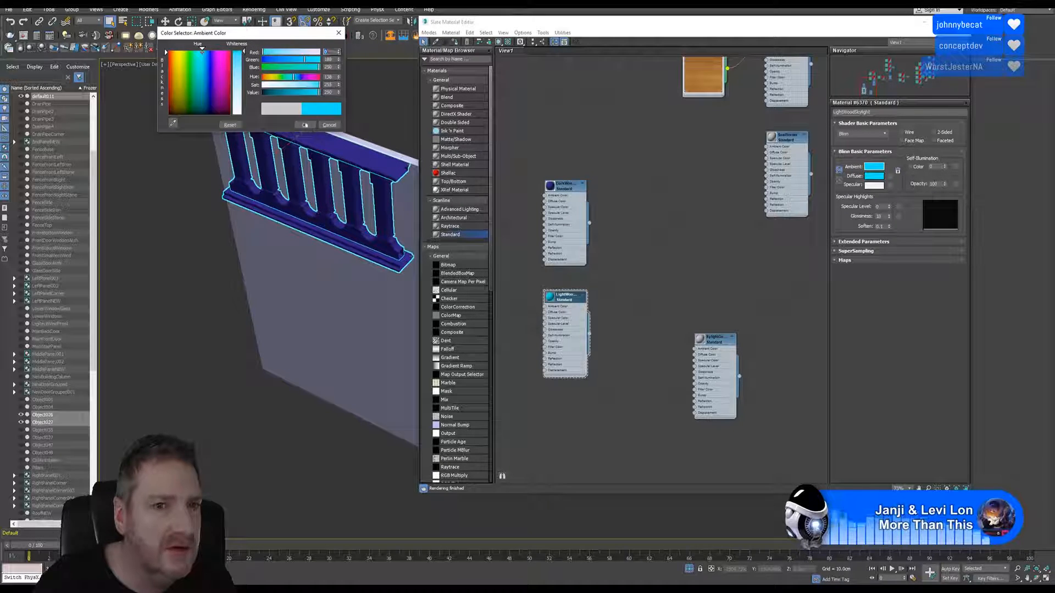
click(301, 120)
Assign LightWoodSkylight to the flat backing board of the wall panel and close the material editor.
click(275, 326)
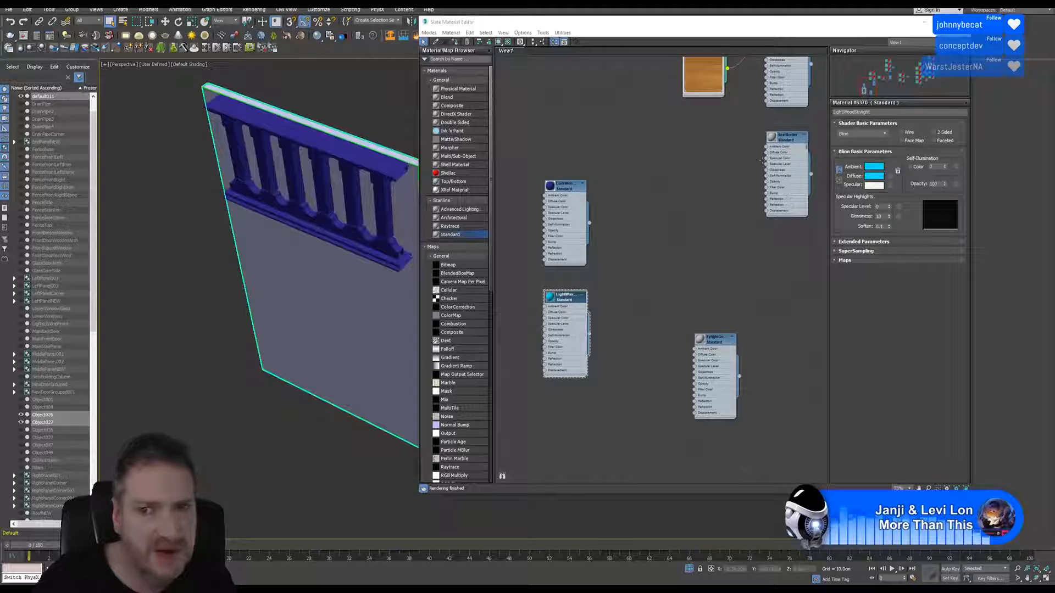
right_click(570, 302)
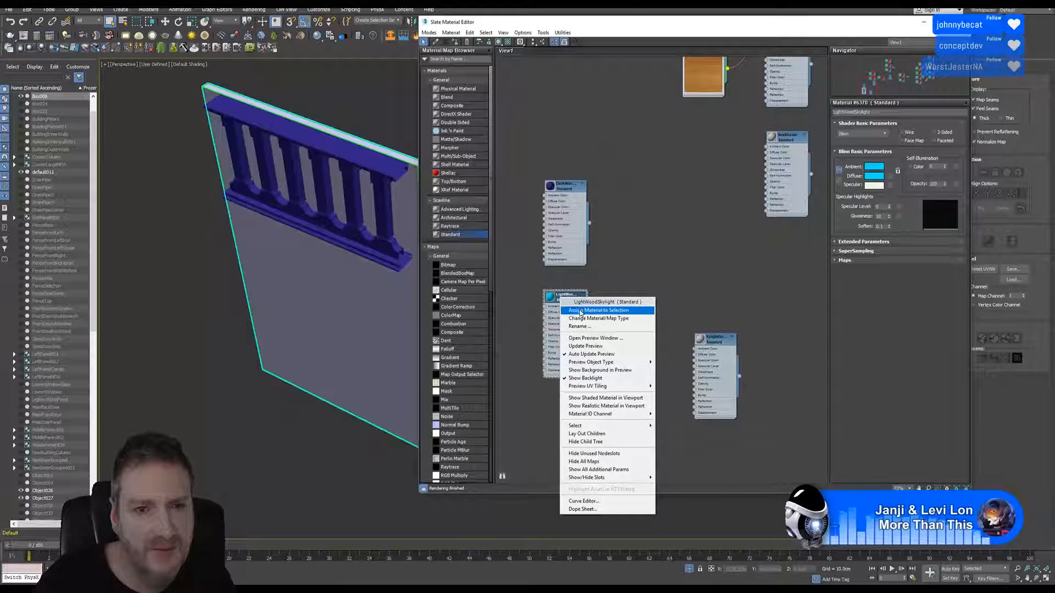
click(578, 310)
click(962, 22)
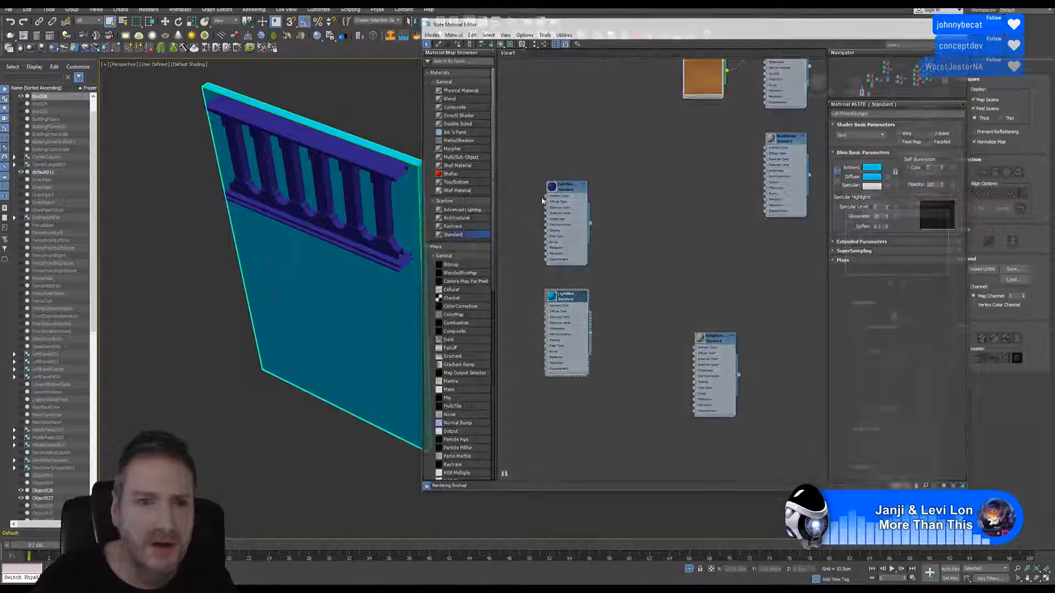
Add an Edit Poly modifier to the backing board and attach the top rail, balusters and bottom rail, matching material IDs to material.
middle_drag(493, 201, 508, 210)
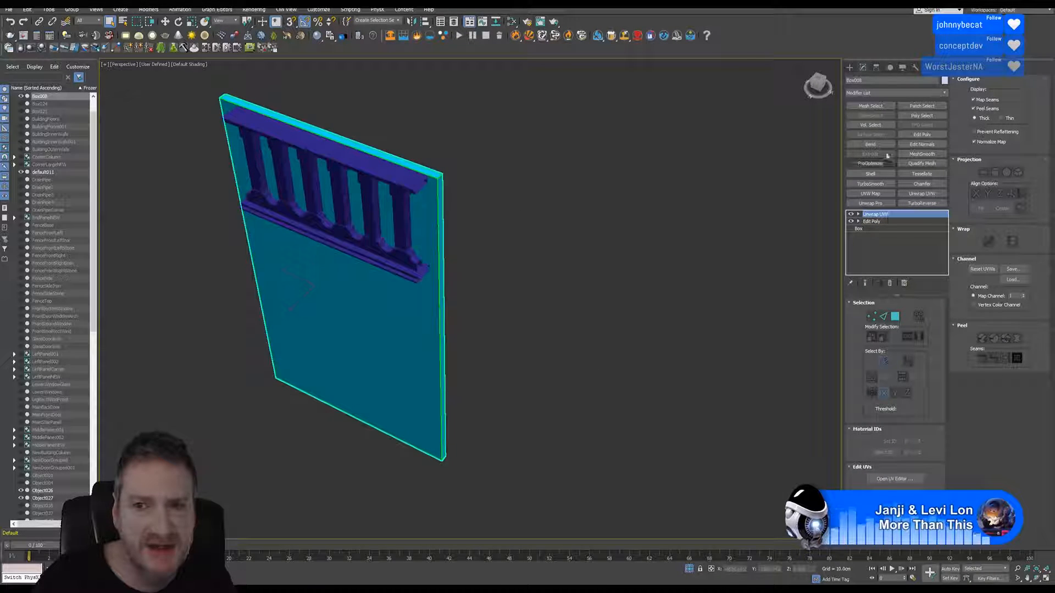
click(930, 136)
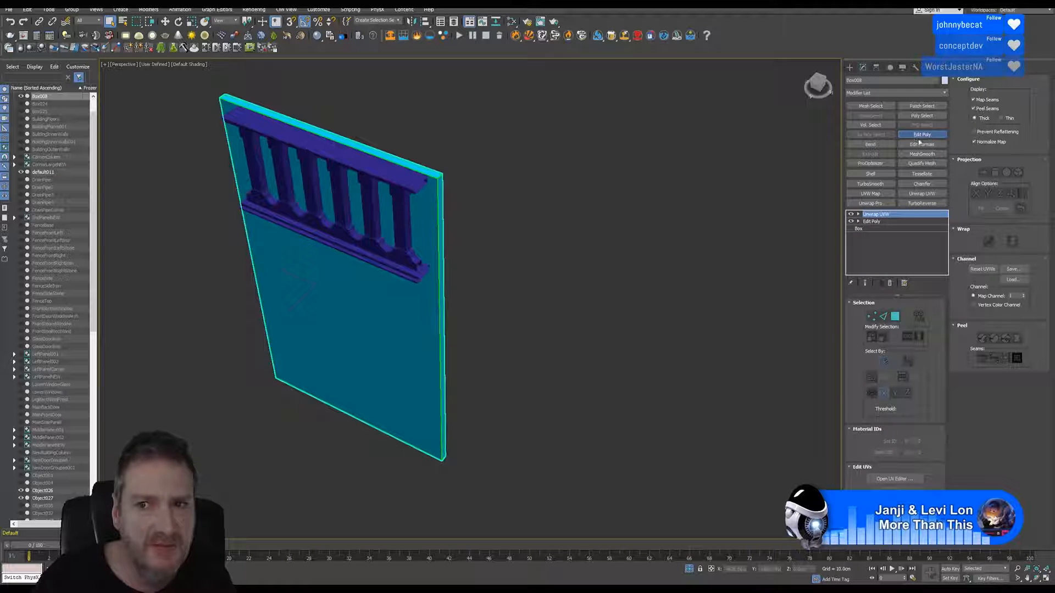
click(980, 142)
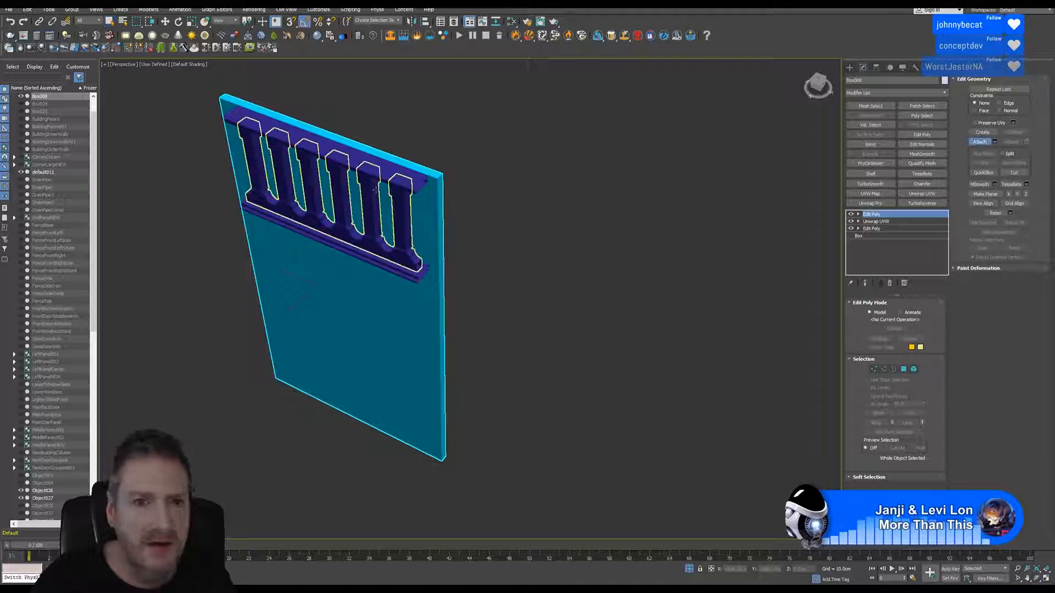
click(383, 177)
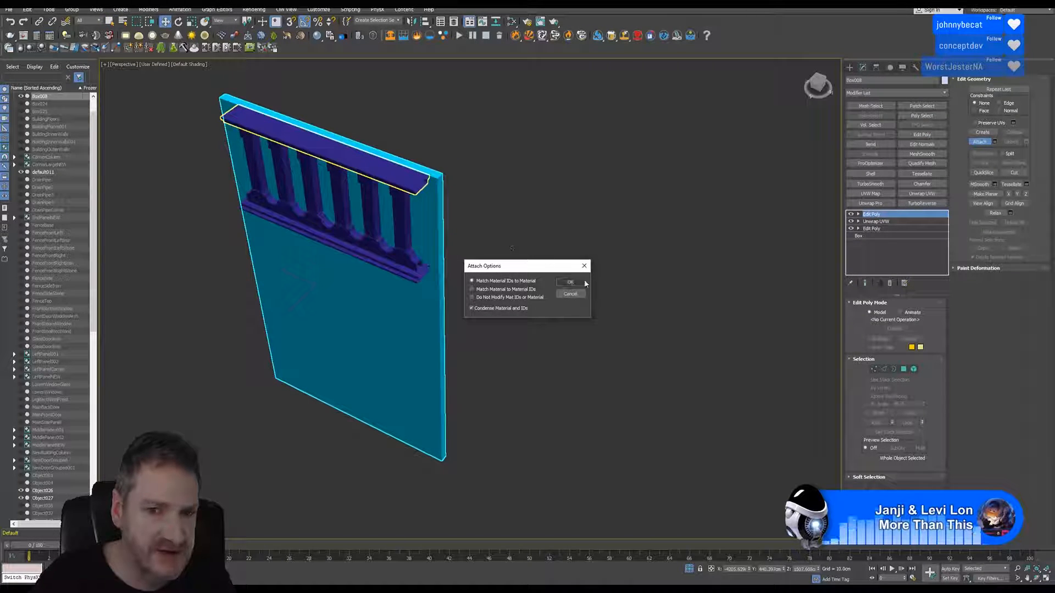
click(581, 282)
click(374, 237)
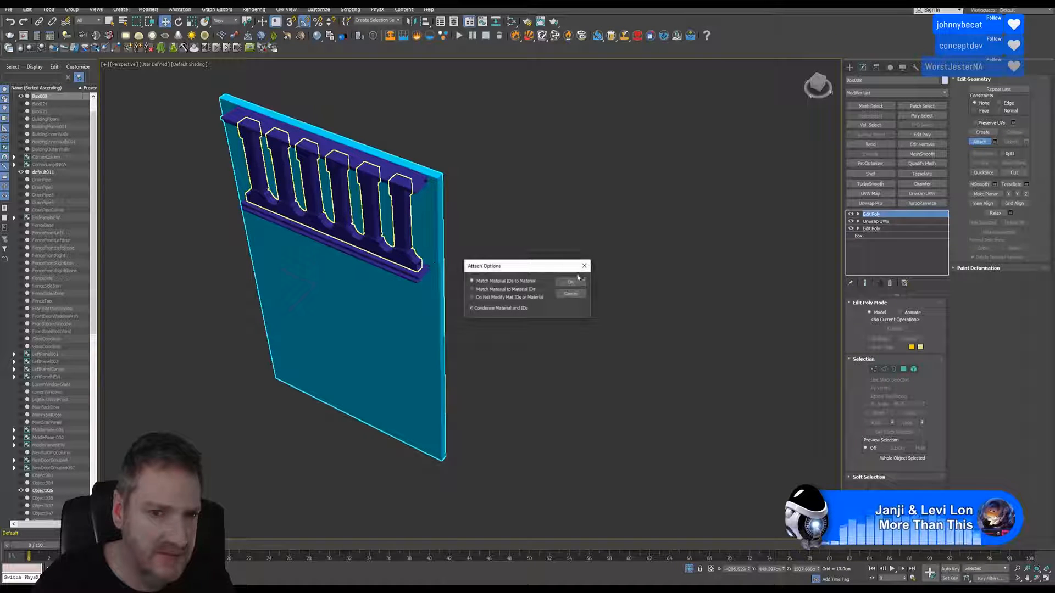
click(574, 281)
click(335, 239)
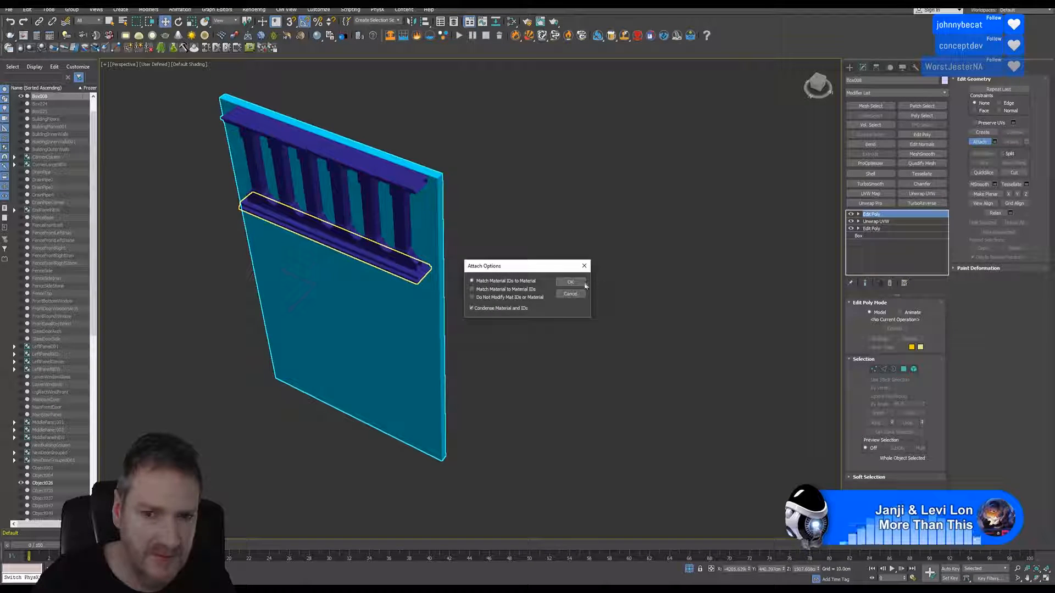
click(584, 283)
click(978, 143)
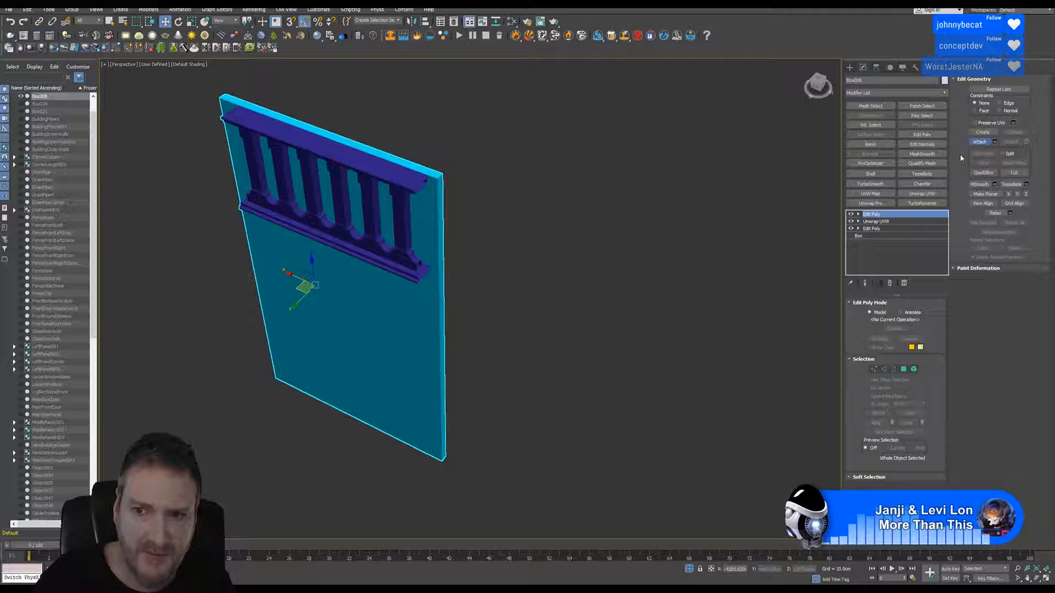
Collapse the combined panel's entire modifier stack and centre its pivot on the object.
right_click(871, 230)
click(884, 299)
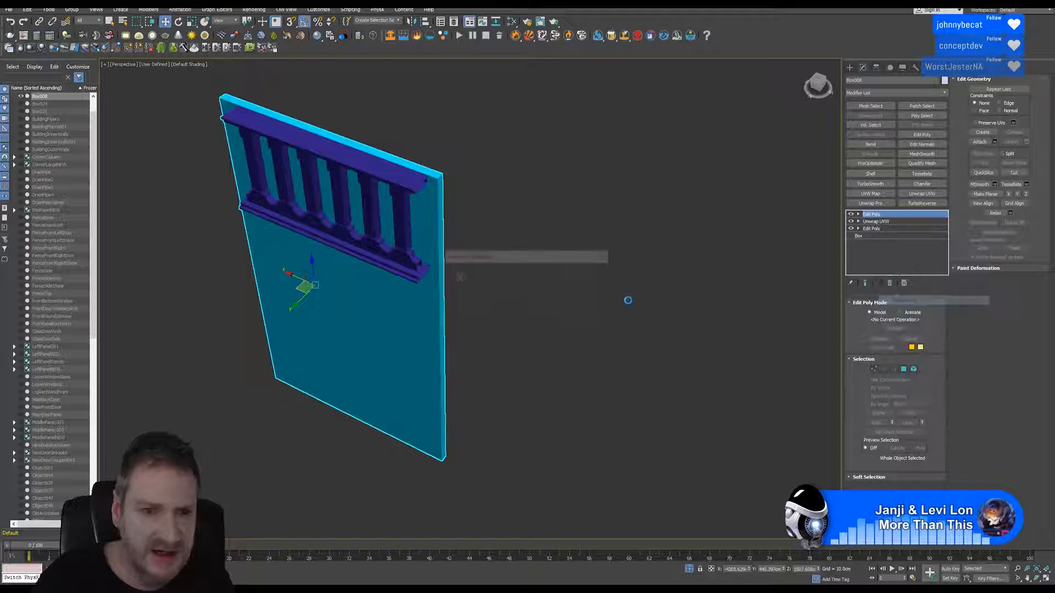
click(567, 322)
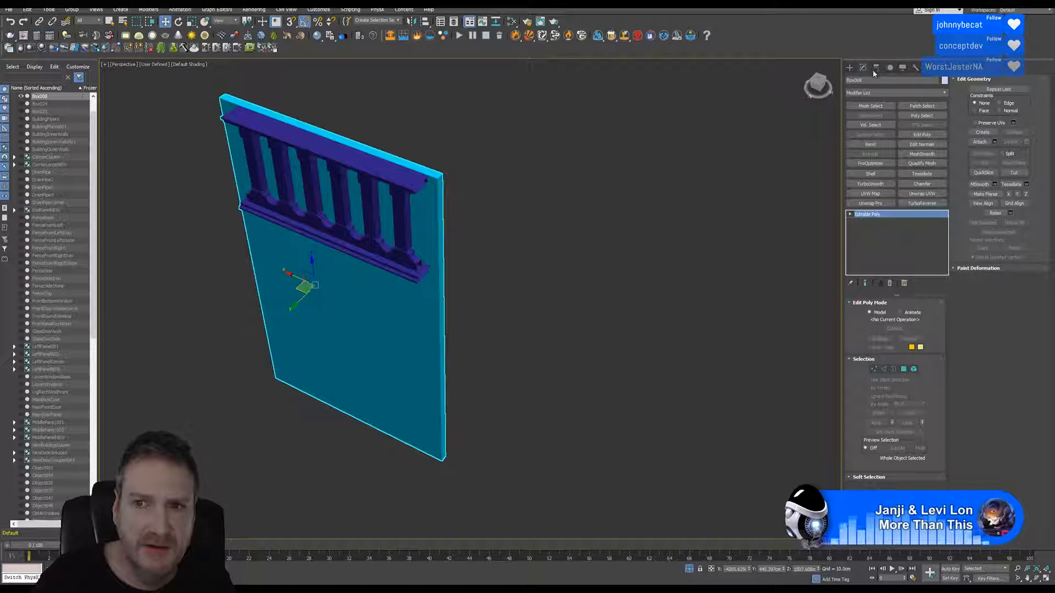
click(876, 67)
click(895, 126)
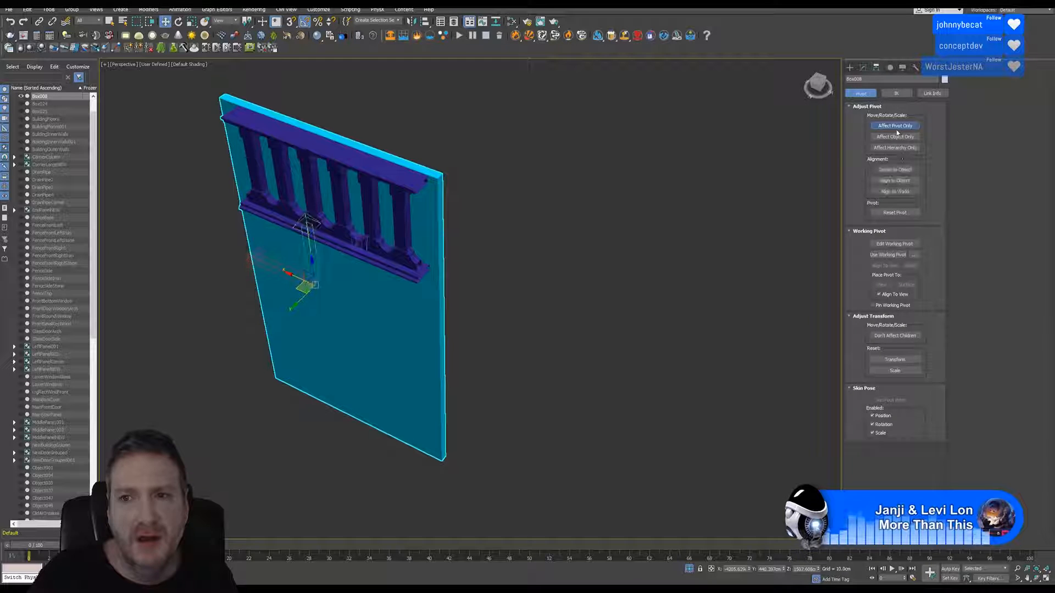
click(898, 170)
click(894, 127)
Reset the combined panel's transform with Reset XForm and collapse the resulting modifiers into the editable poly.
click(915, 69)
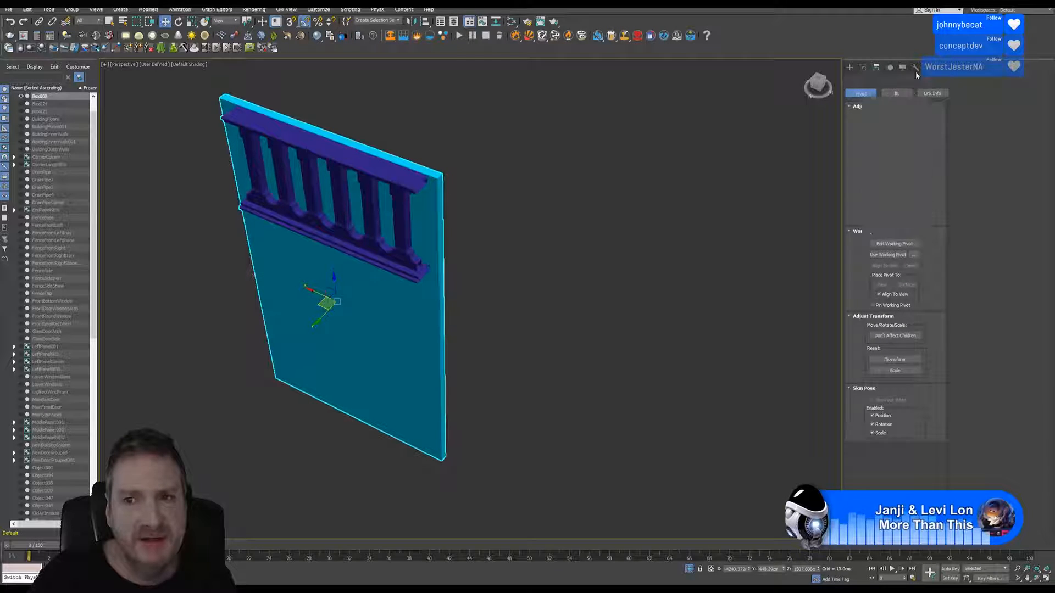
click(894, 172)
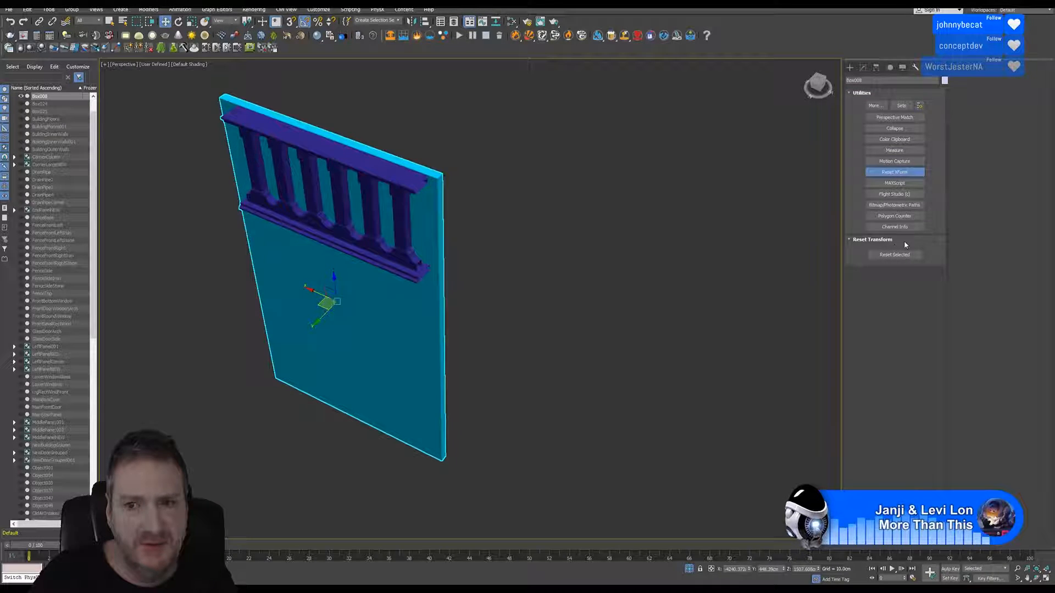
click(895, 255)
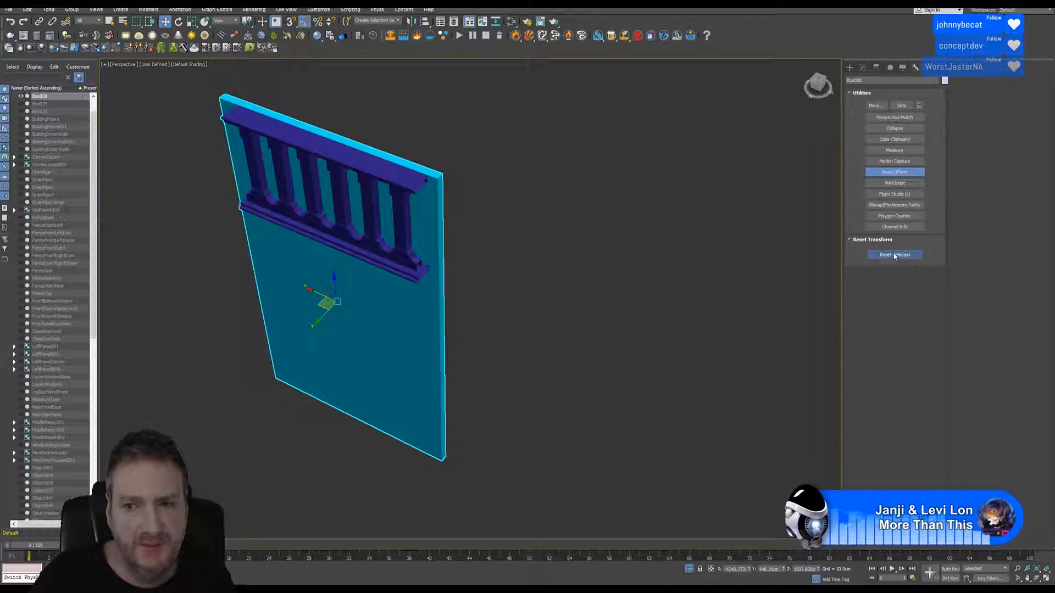
click(863, 67)
right_click(871, 215)
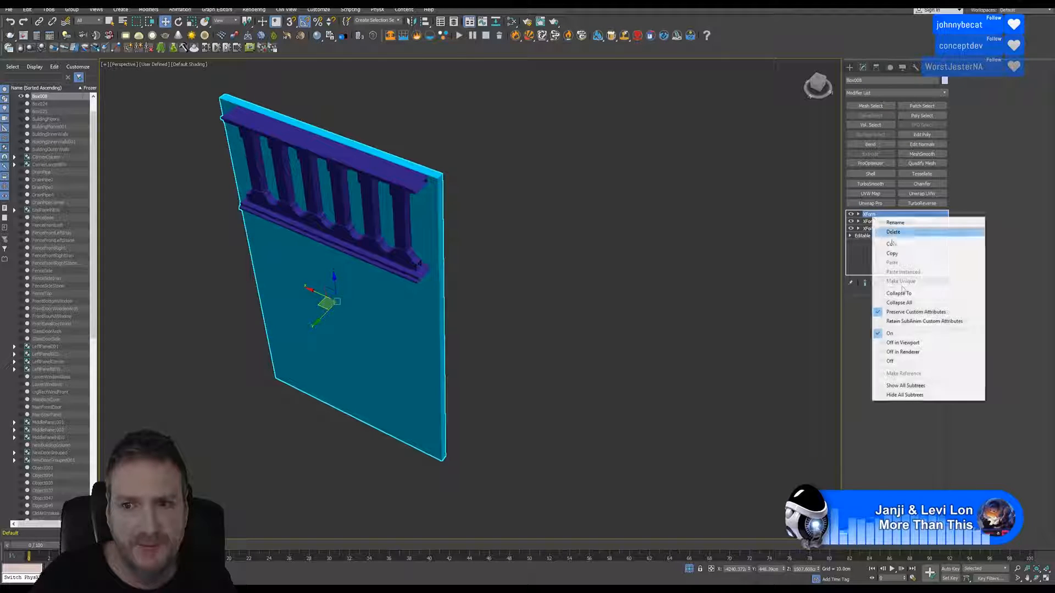
click(903, 307)
click(571, 322)
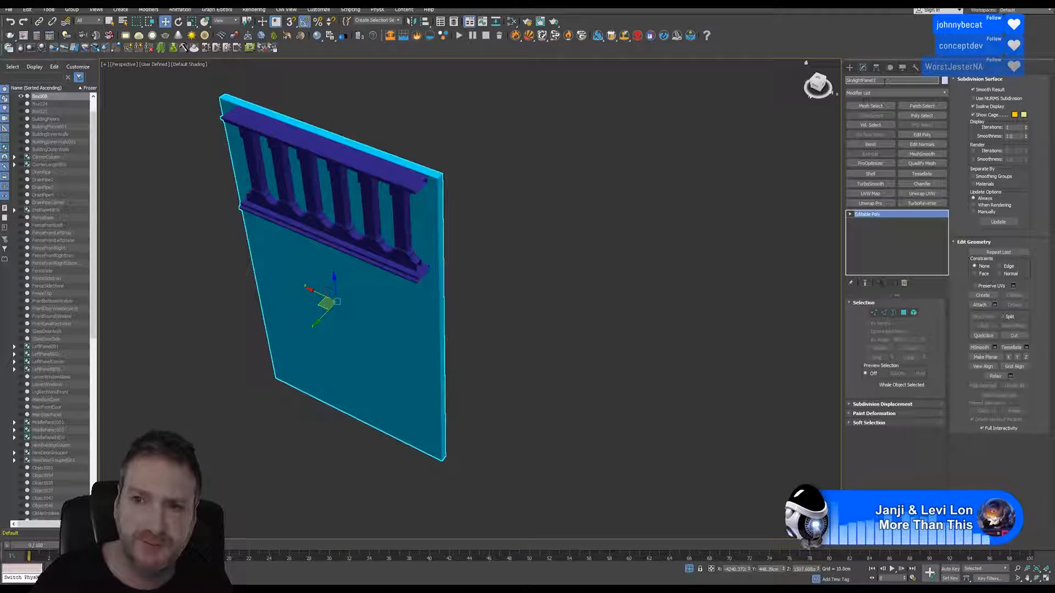
Export the isolated SkylightPanel1 object as an FBX file into the Skylight folder, keeping the current FBX export settings.
click(6, 9)
mouse_move(54, 137)
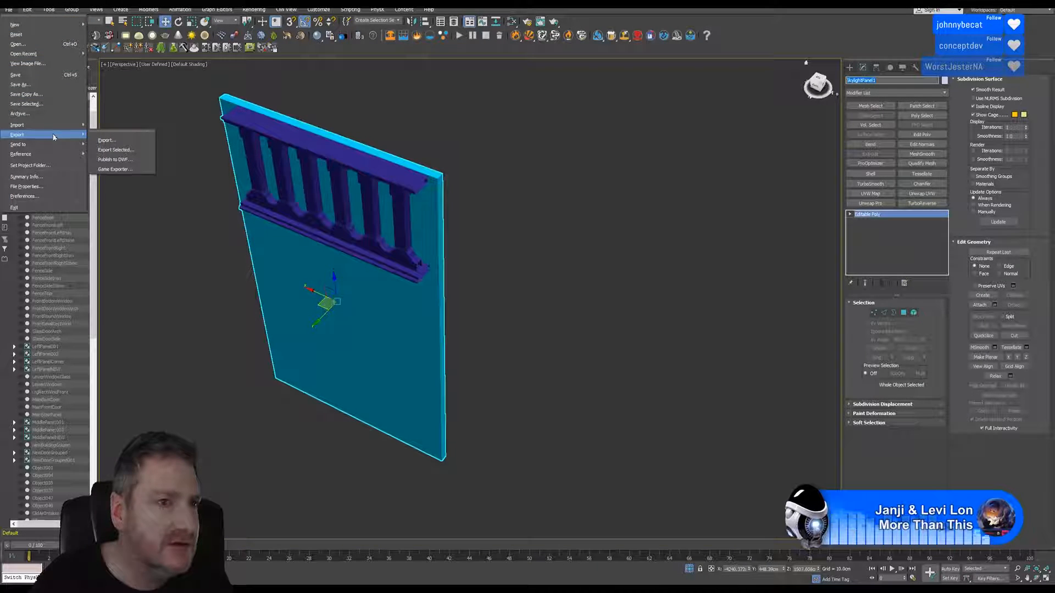
click(107, 140)
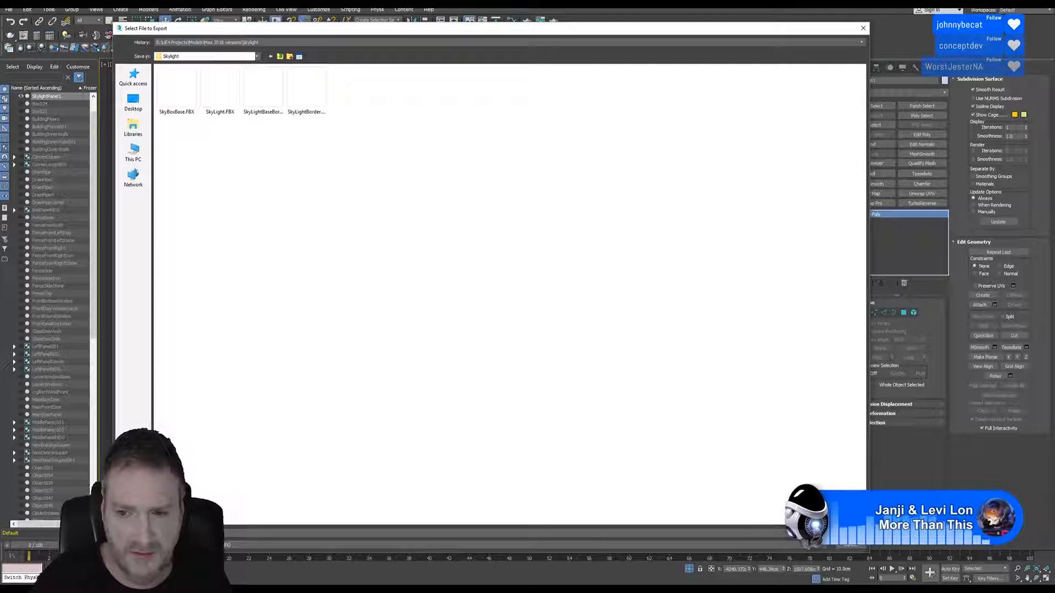
click(850, 534)
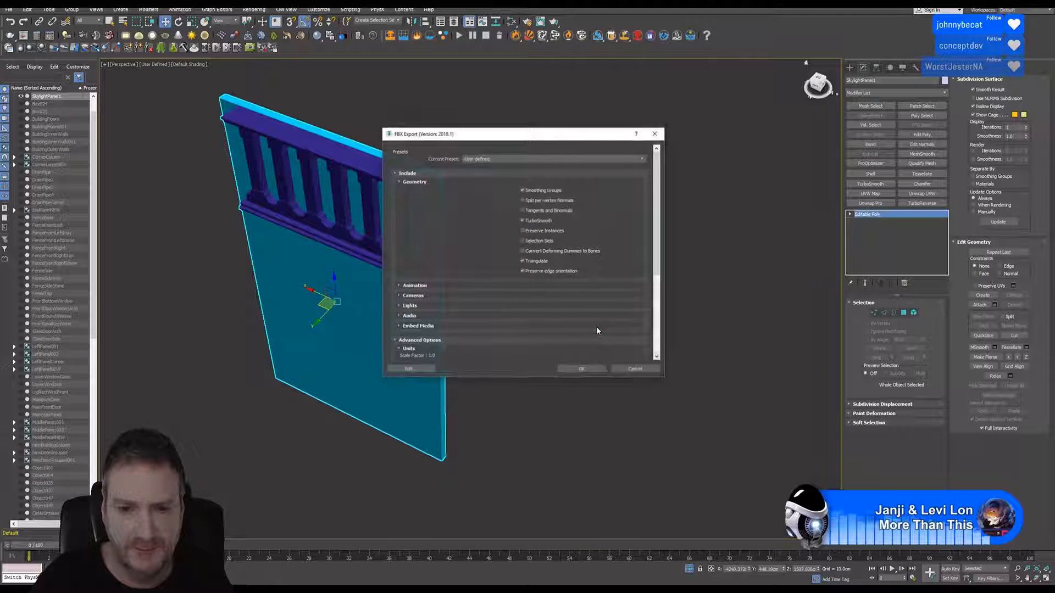
click(581, 371)
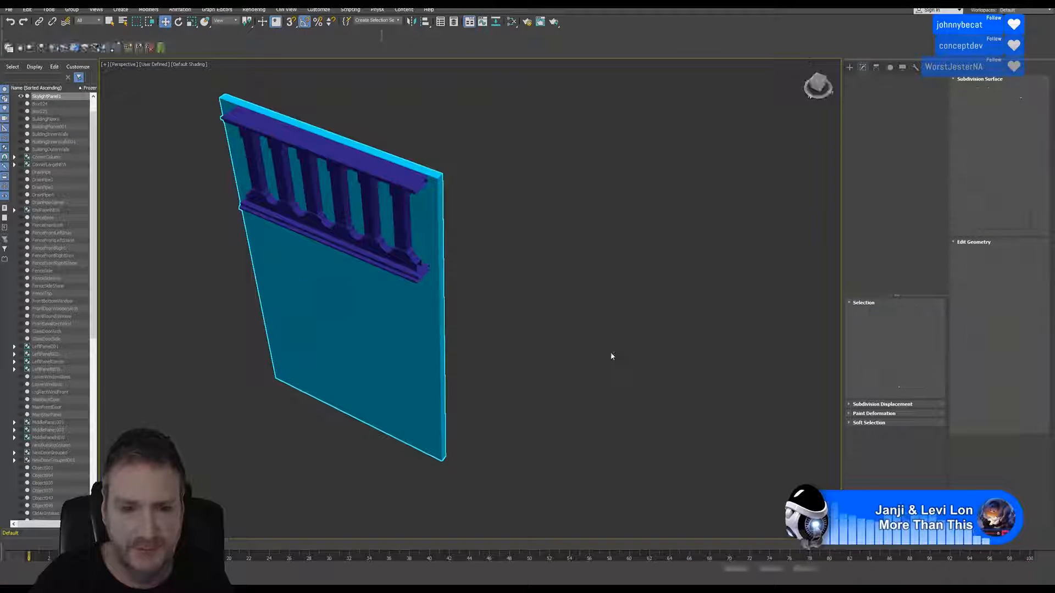
Switch to Substance Painter and save the open SkyLightTex project.
key(alt+Tab)
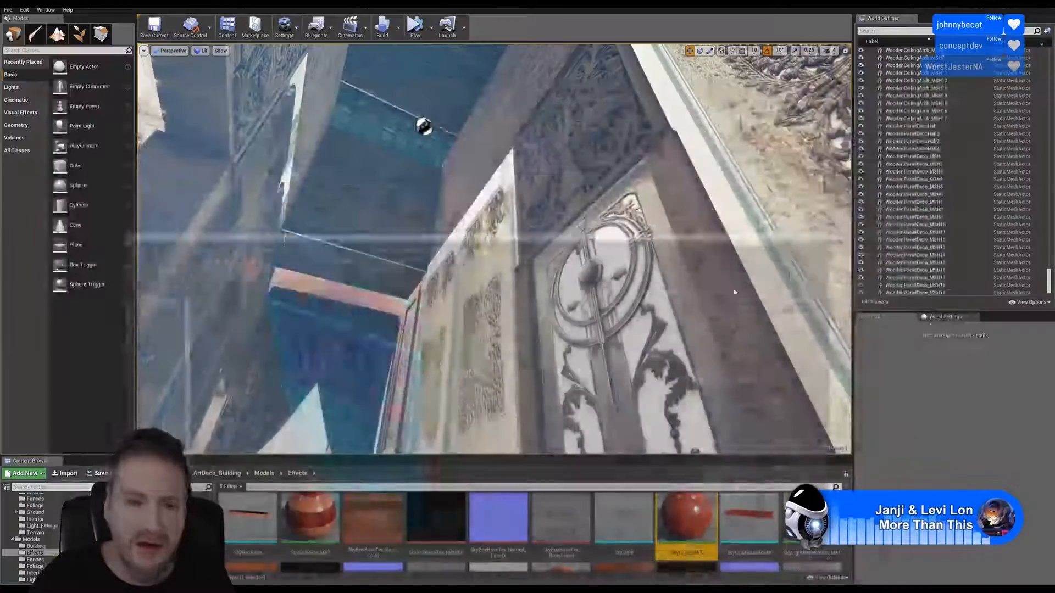
key(alt+Tab)
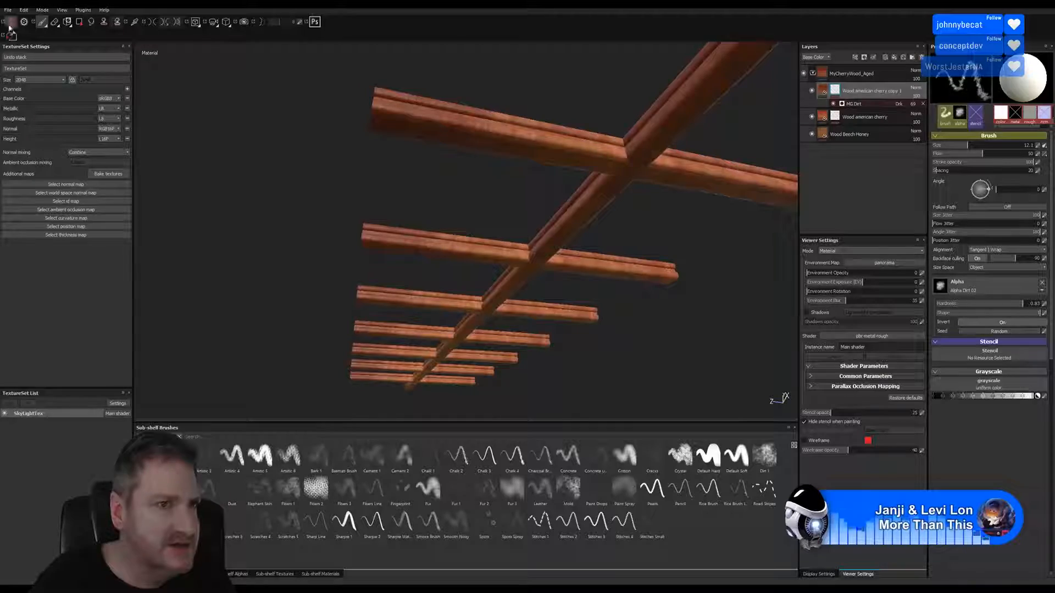
click(8, 11)
click(30, 80)
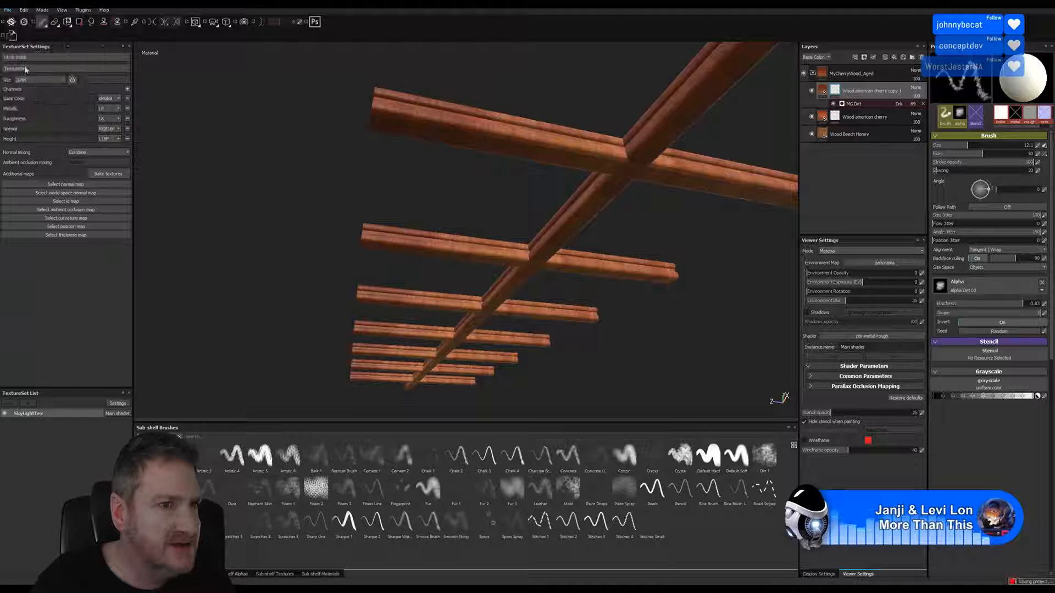
Create a new project from the SkylightPanel1.FBX mesh in the Skylight folder, using the DirectX normal format and 2048 document resolution.
click(5, 10)
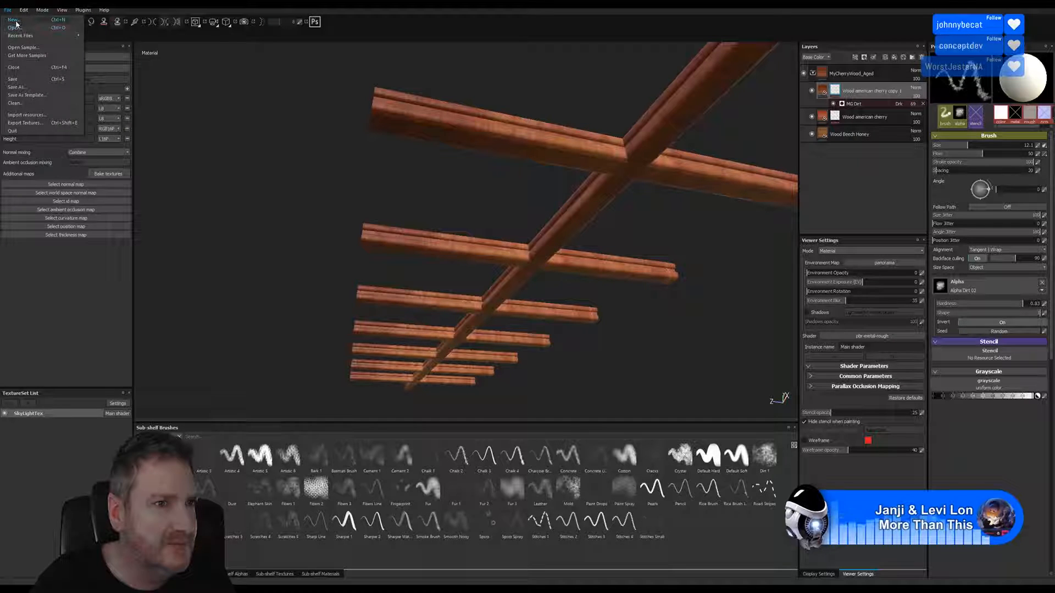
click(20, 20)
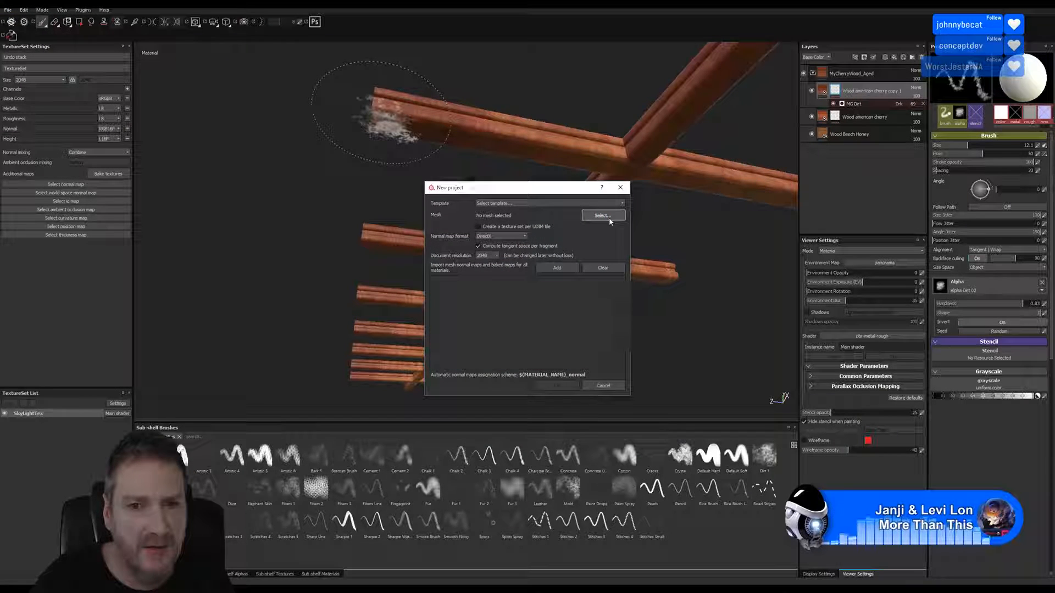
click(606, 216)
drag(545, 104, 438, 73)
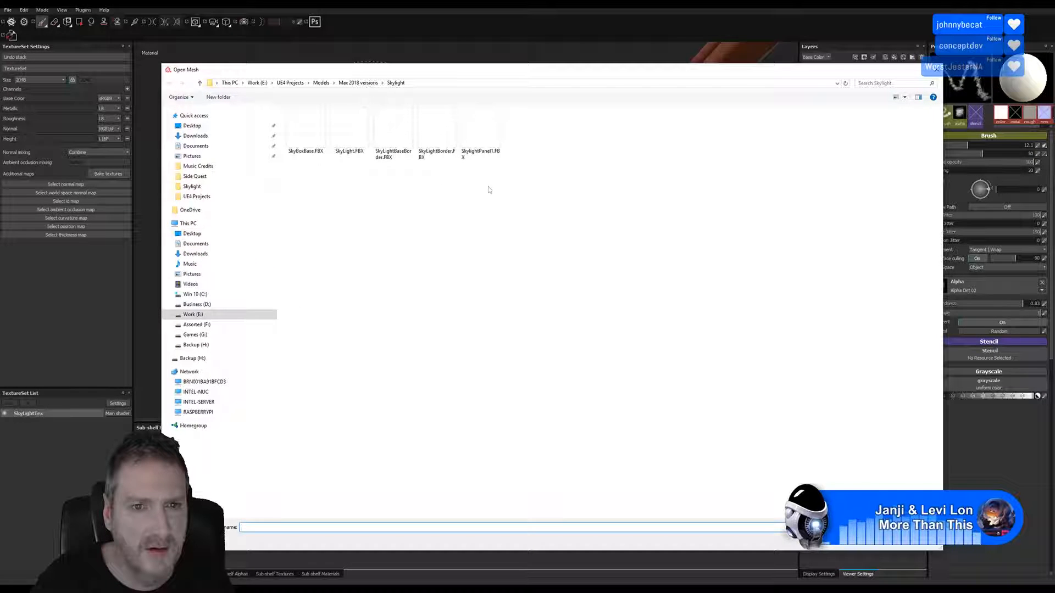
double_click(480, 132)
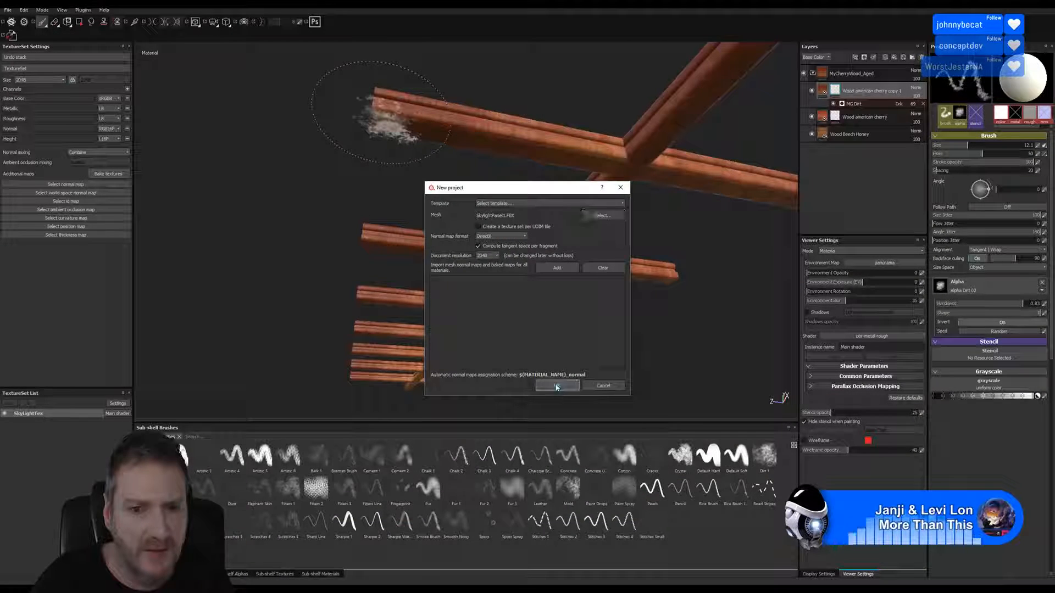
click(556, 385)
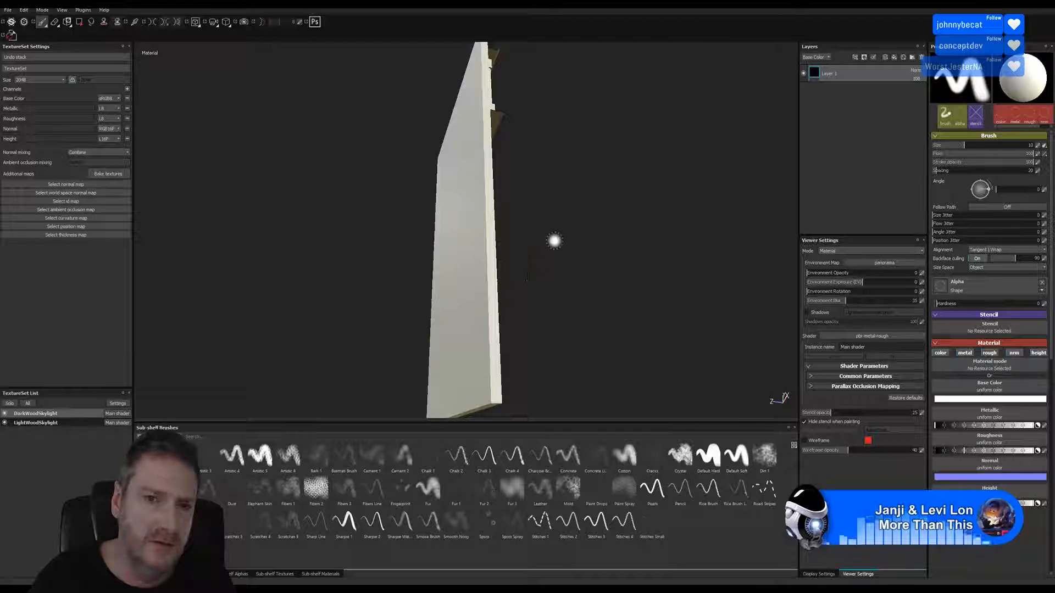
Add the MyCherryWood_Aged smart material to the LightWoodSkylight texture set.
mouse_move(428, 316)
alt+mouse_down()
mouse_move(306, 299)
mouse_move(379, 207)
mouse_move(537, 231)
mouse_move(544, 250)
alt+mouse_up()
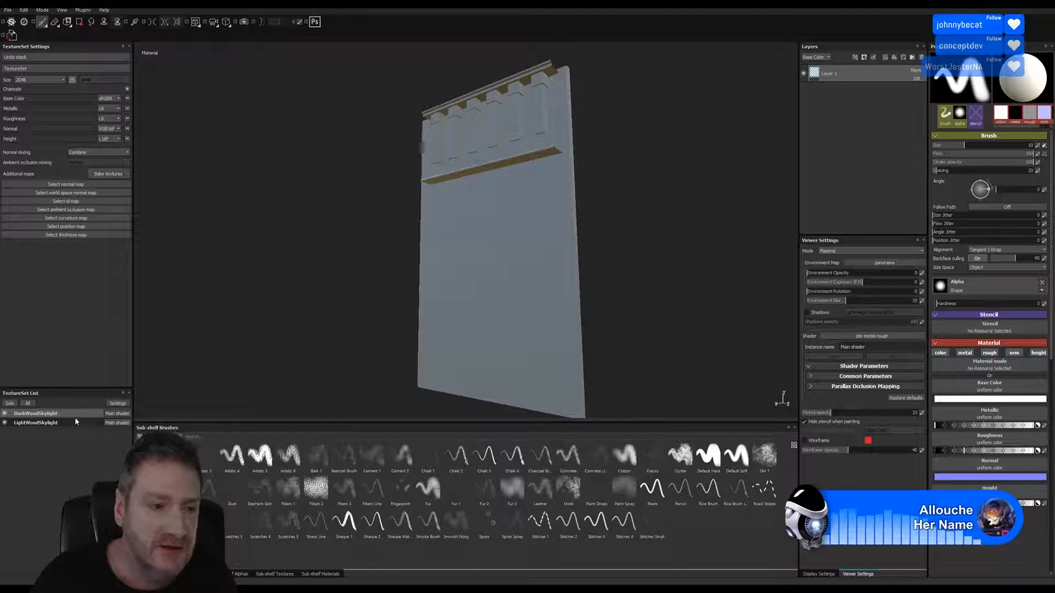
click(50, 422)
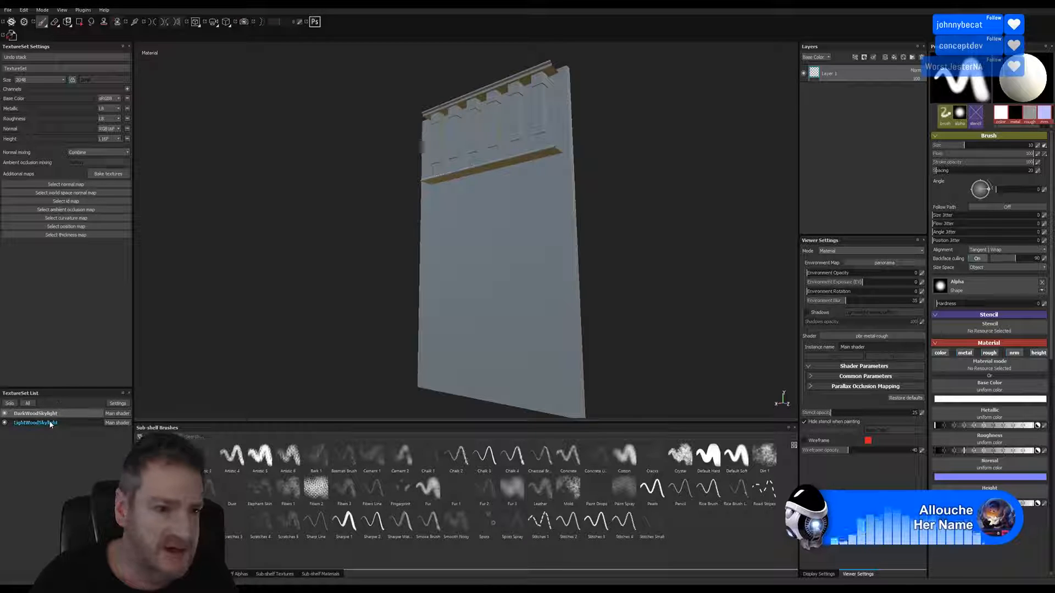
click(45, 424)
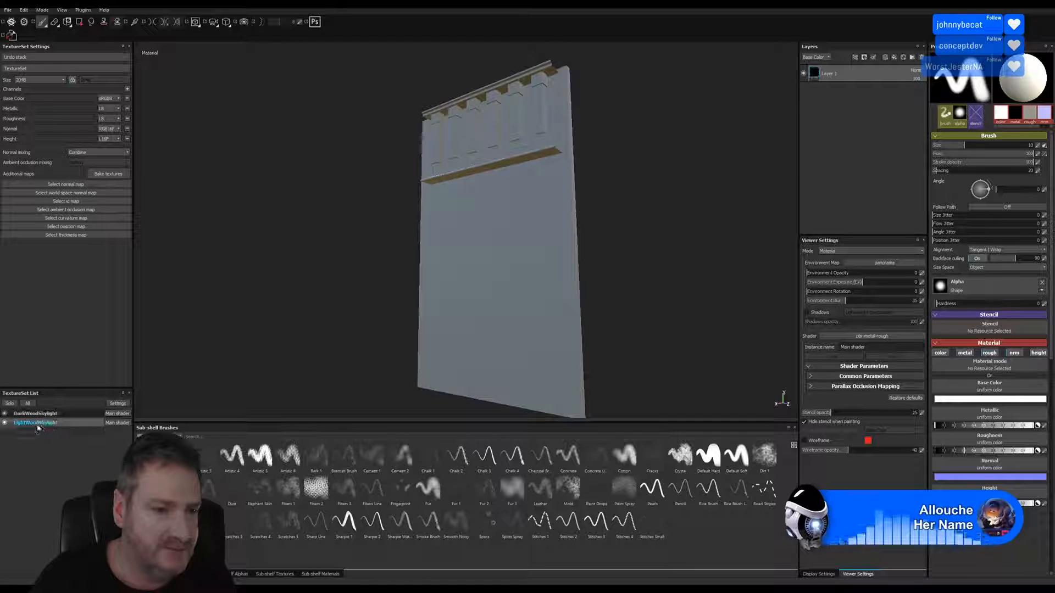
click(903, 57)
scroll(982, 122, down, 3)
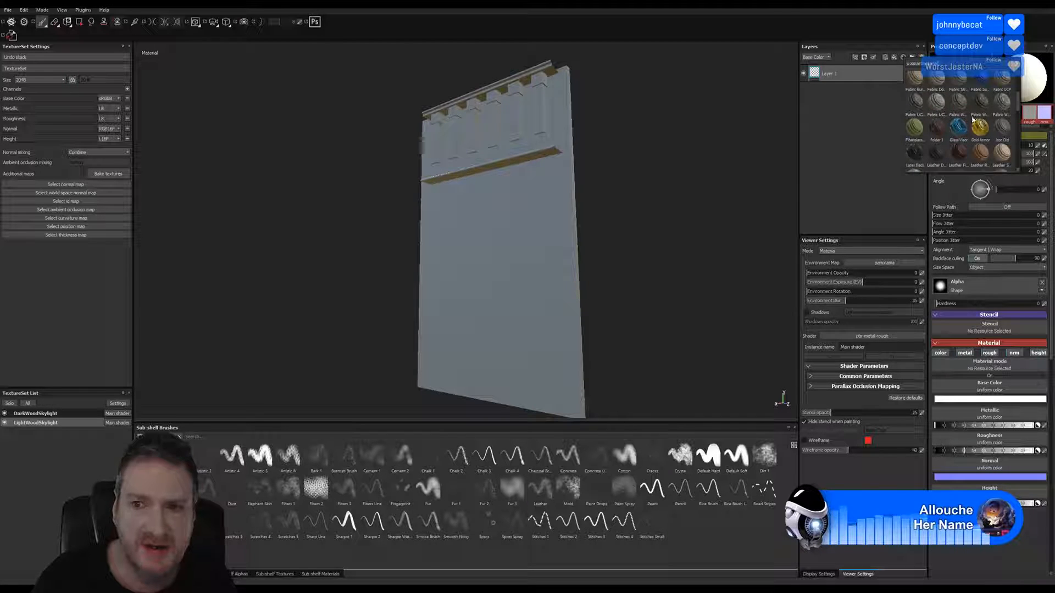
scroll(978, 121, down, 3)
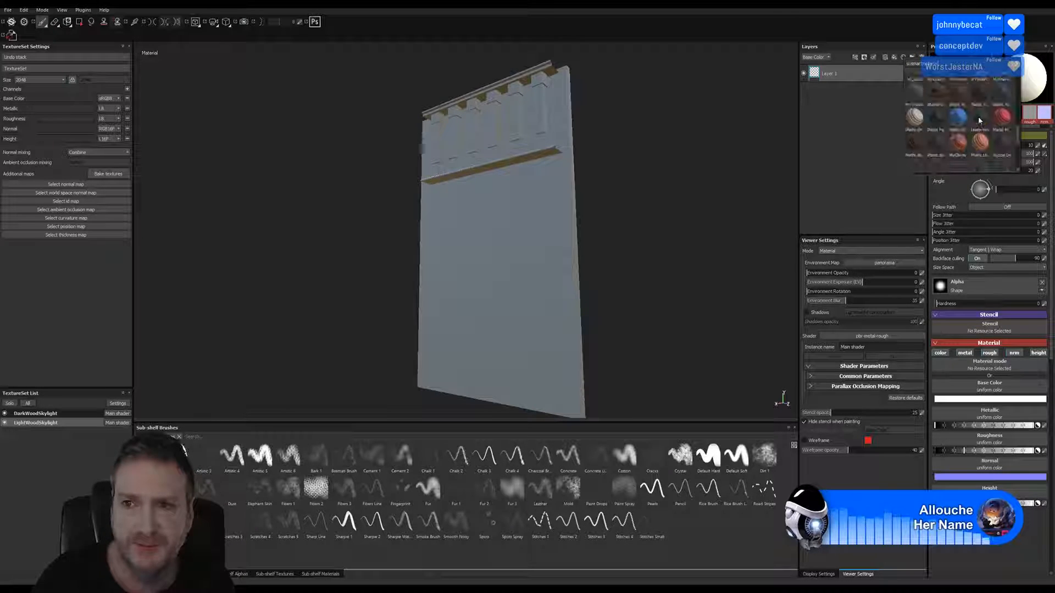
scroll(981, 121, down, 2)
scroll(975, 115, up, 3)
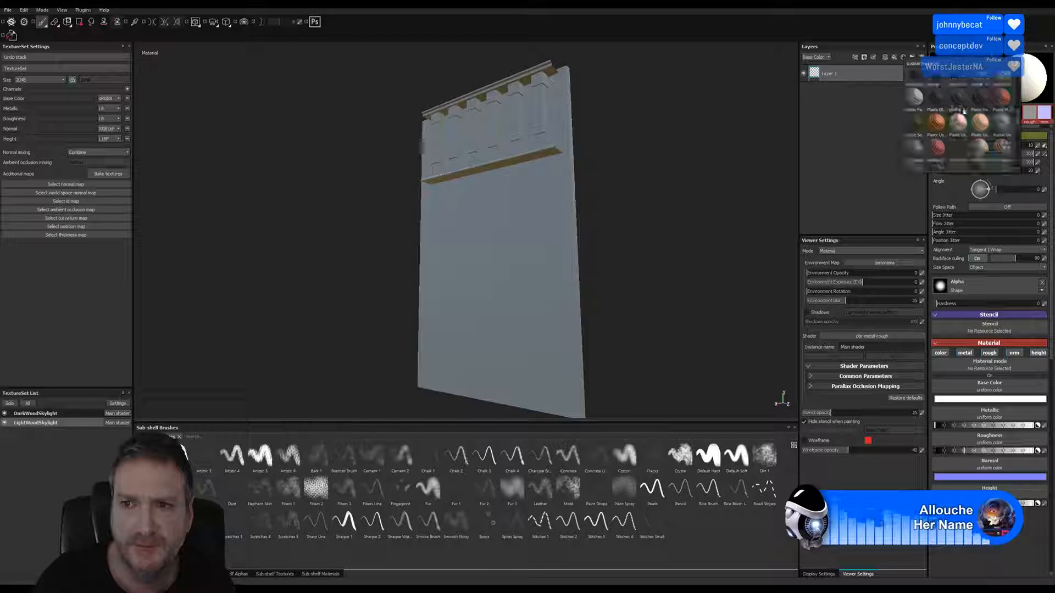
click(935, 153)
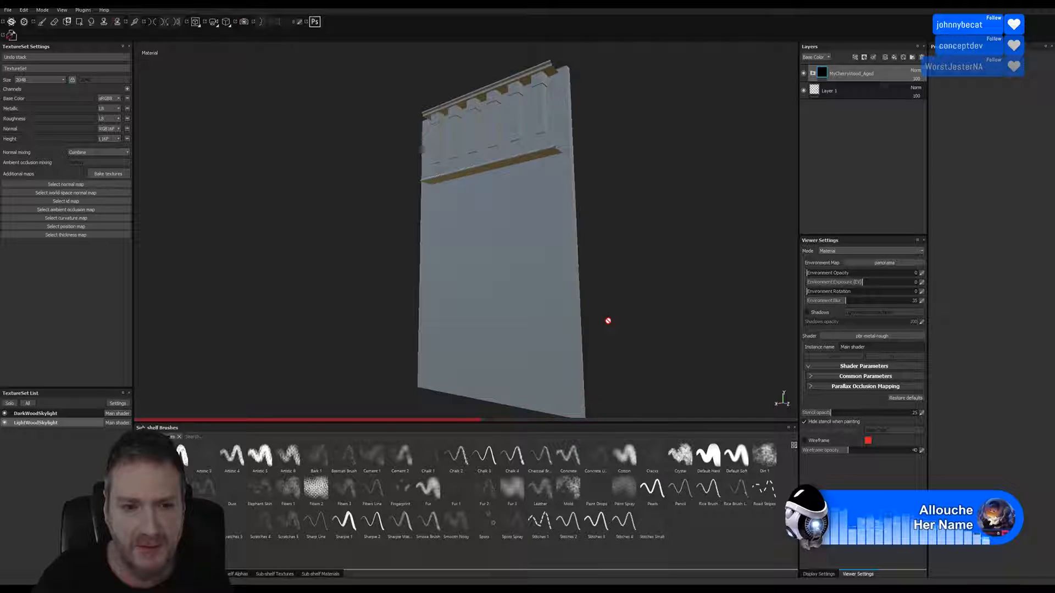
Delete the default Layer 1 beneath the cherry wood material in the LightWoodSkylight texture set.
click(852, 92)
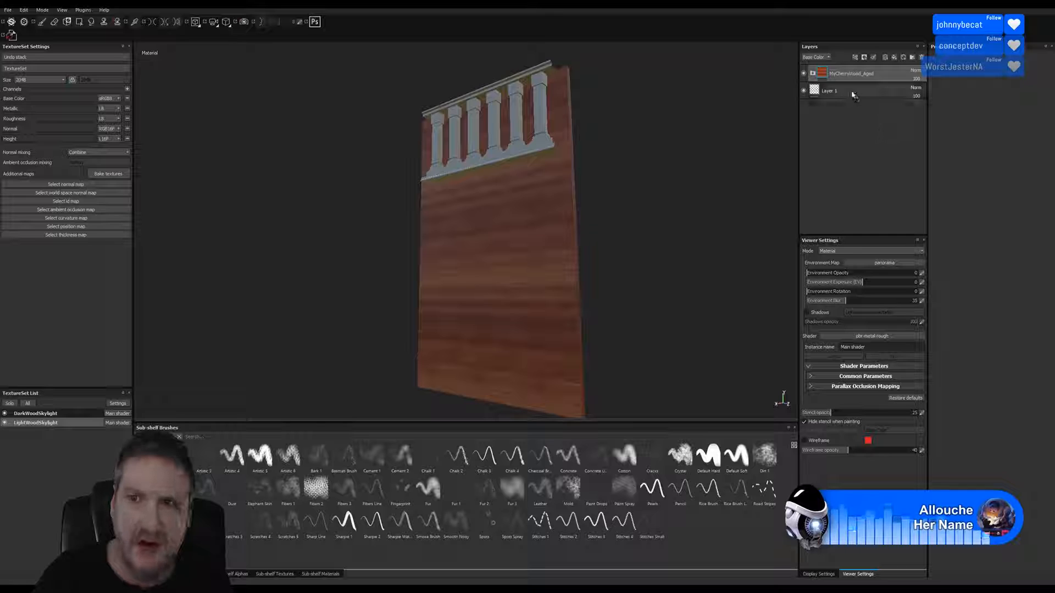
key(1)
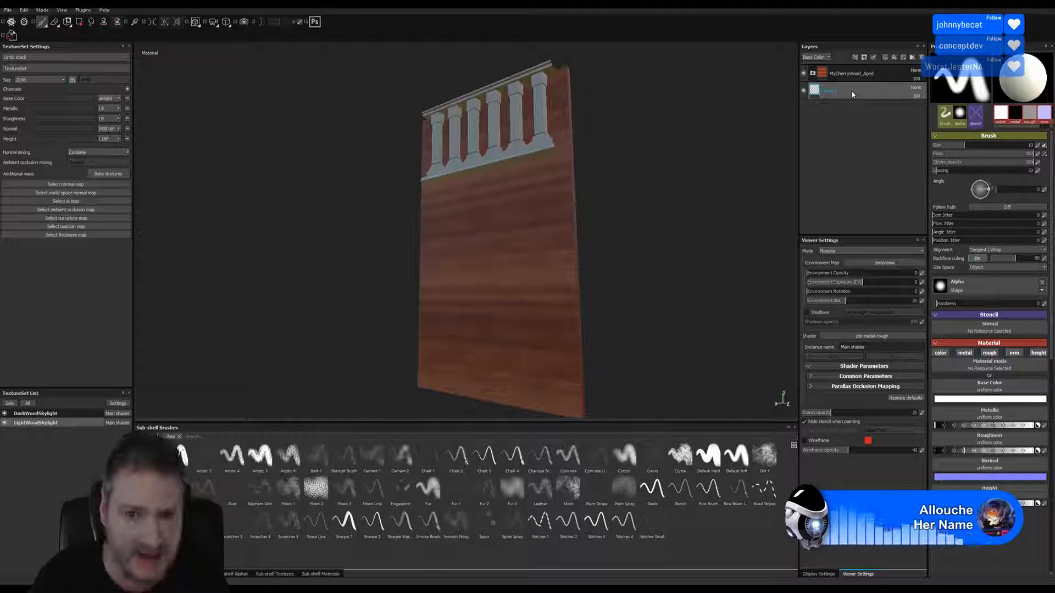
key(Delete)
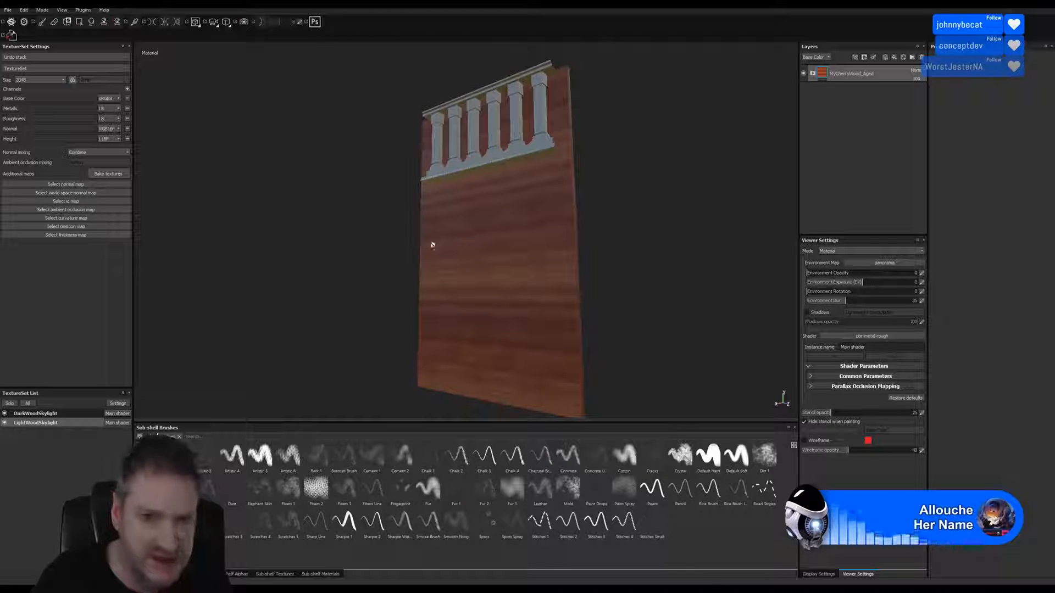
Expand the MyCherryWood_Aged group and unlink the two UV scale axes of its Wood american cherry layer.
alt+drag(433, 245, 528, 278)
alt+right_drag(527, 278, 672, 268)
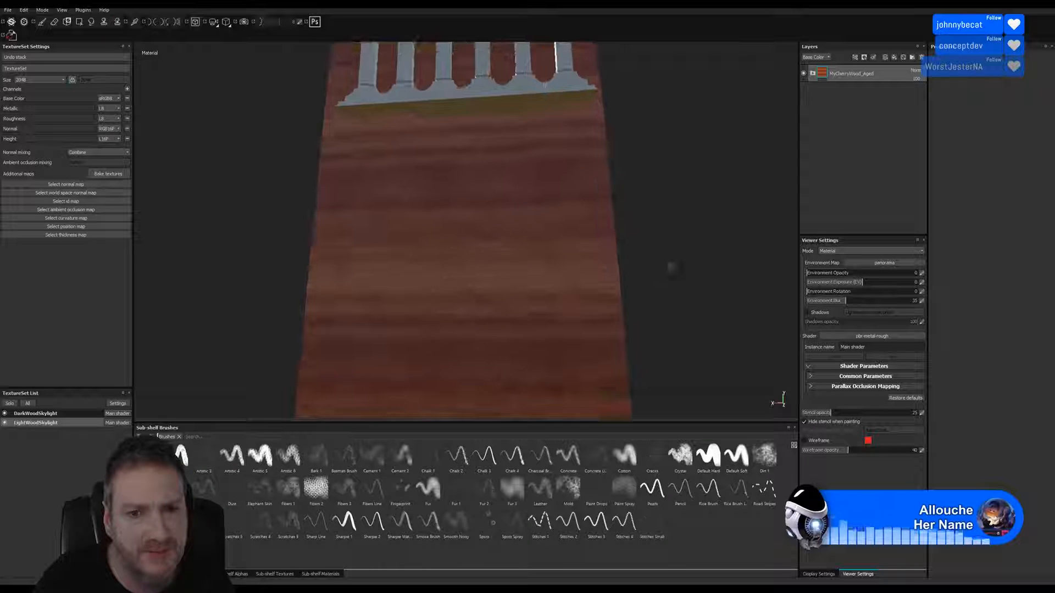
alt+drag(671, 268, 571, 225)
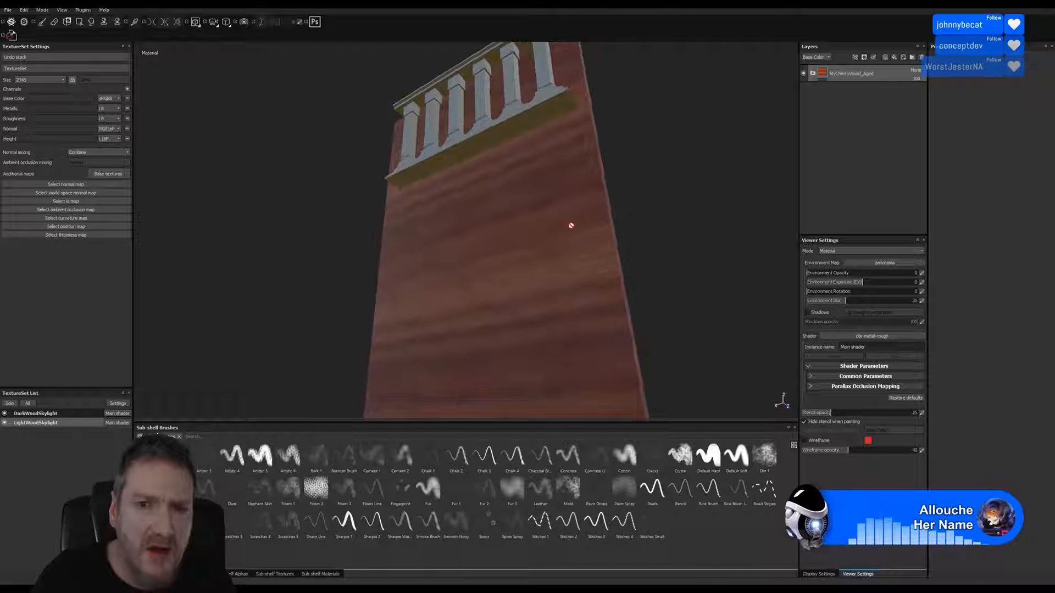
click(813, 74)
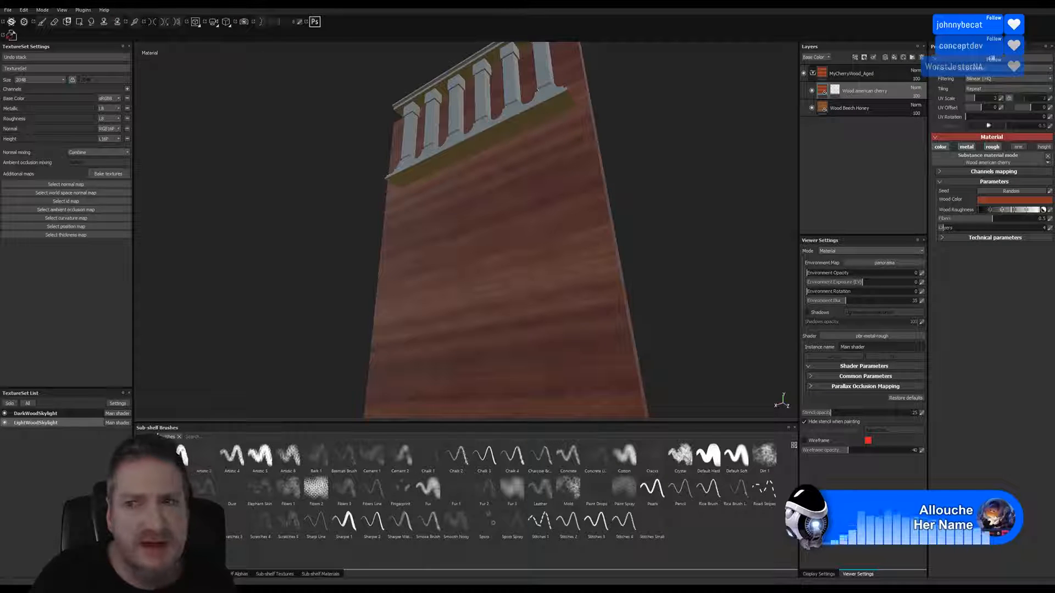
click(1009, 99)
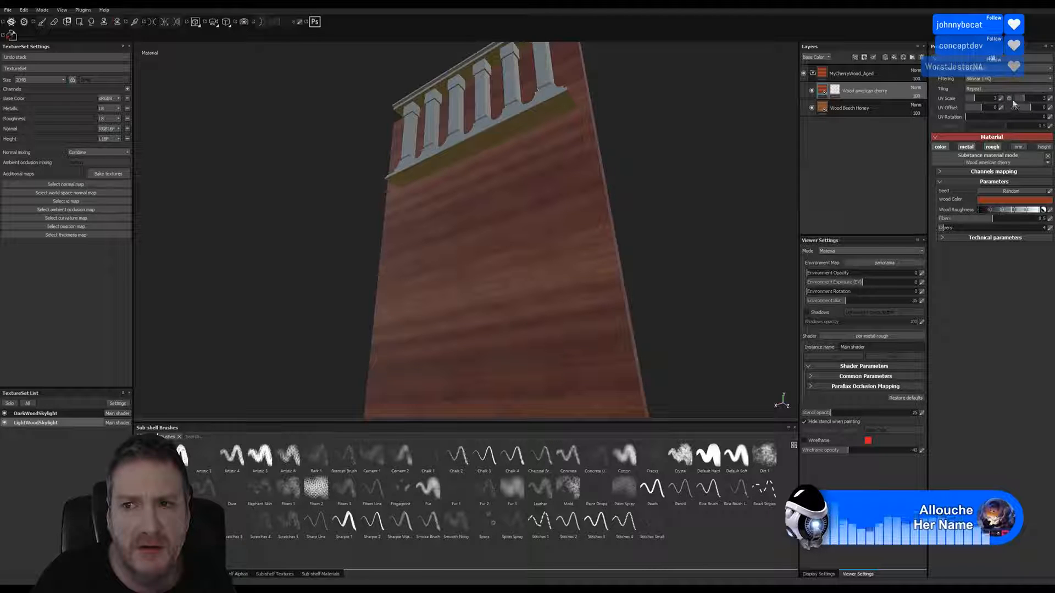
Set the Wood american cherry layer's UV scale to about 1.7 on the first axis and 1.8 on the second.
click(978, 99)
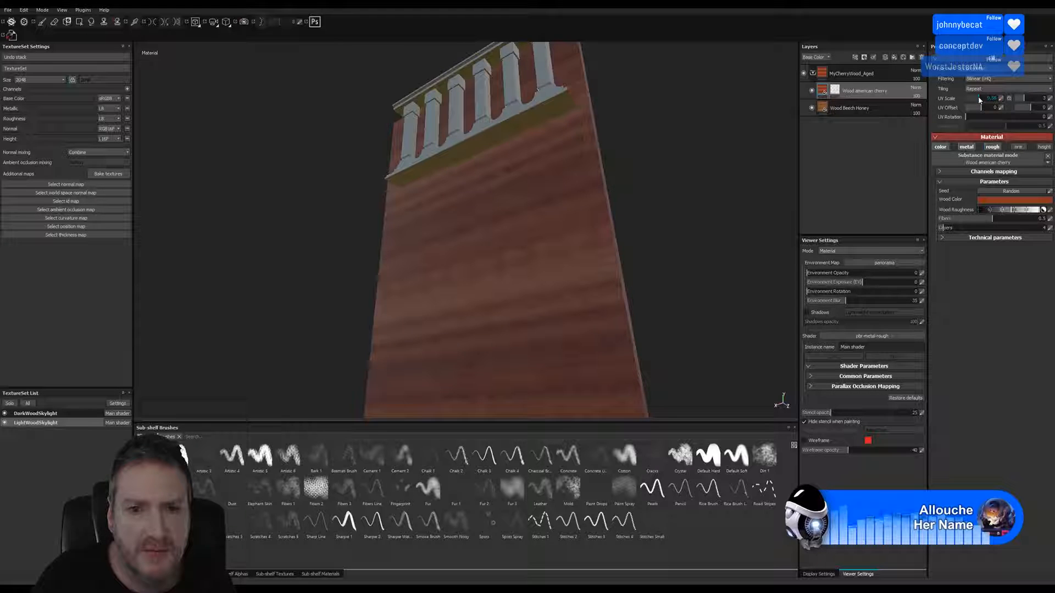
click(1016, 99)
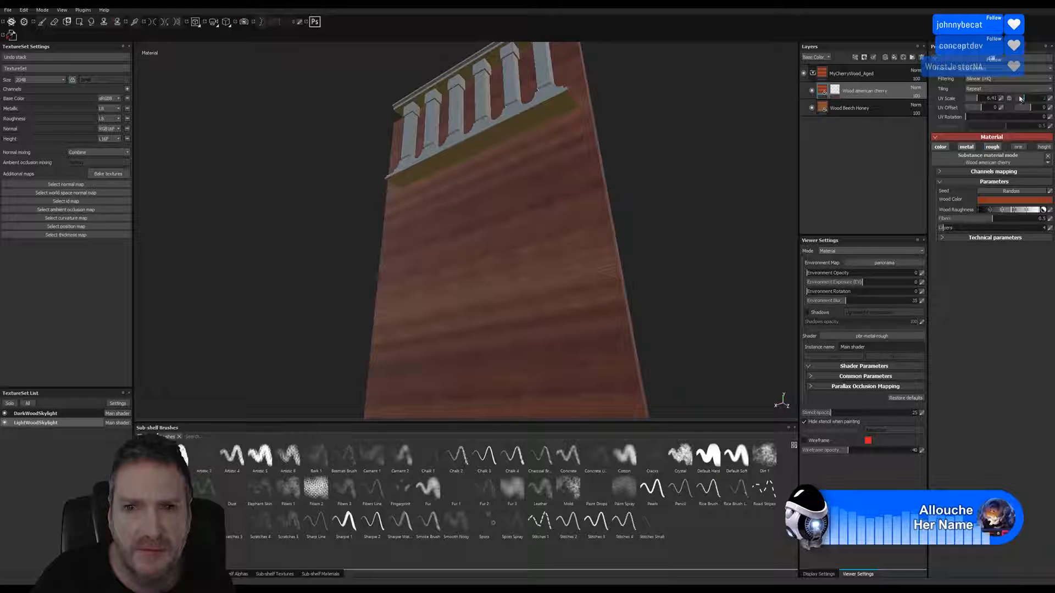
drag(1018, 99, 1019, 100)
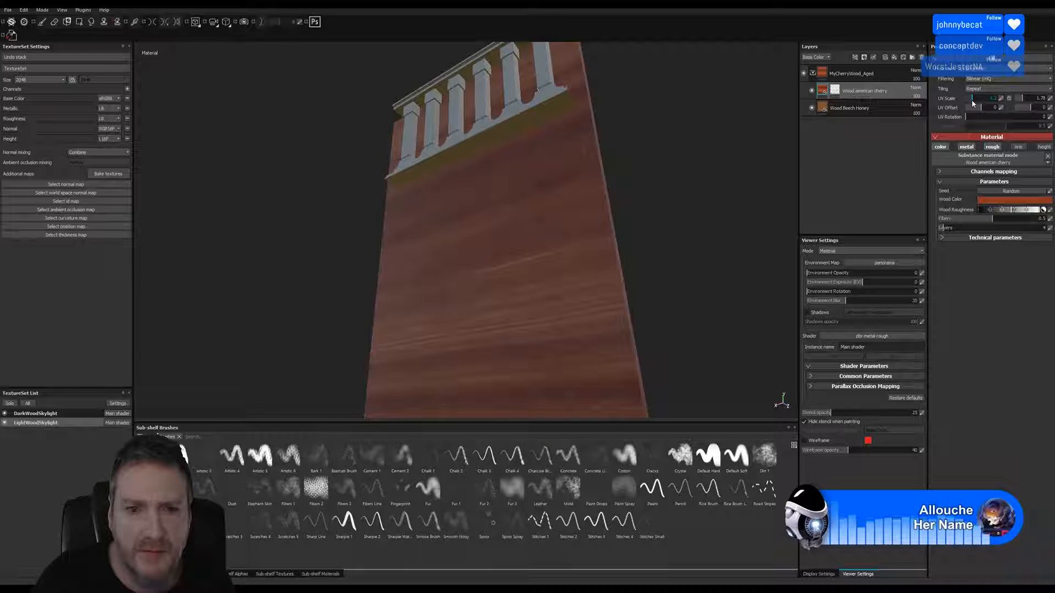
click(1021, 100)
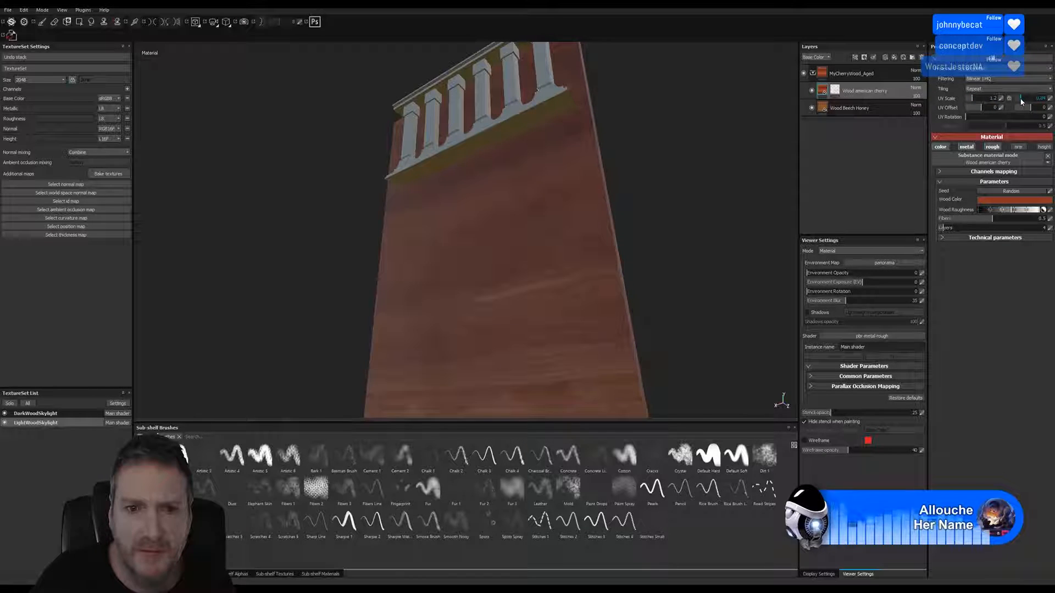
click(1021, 100)
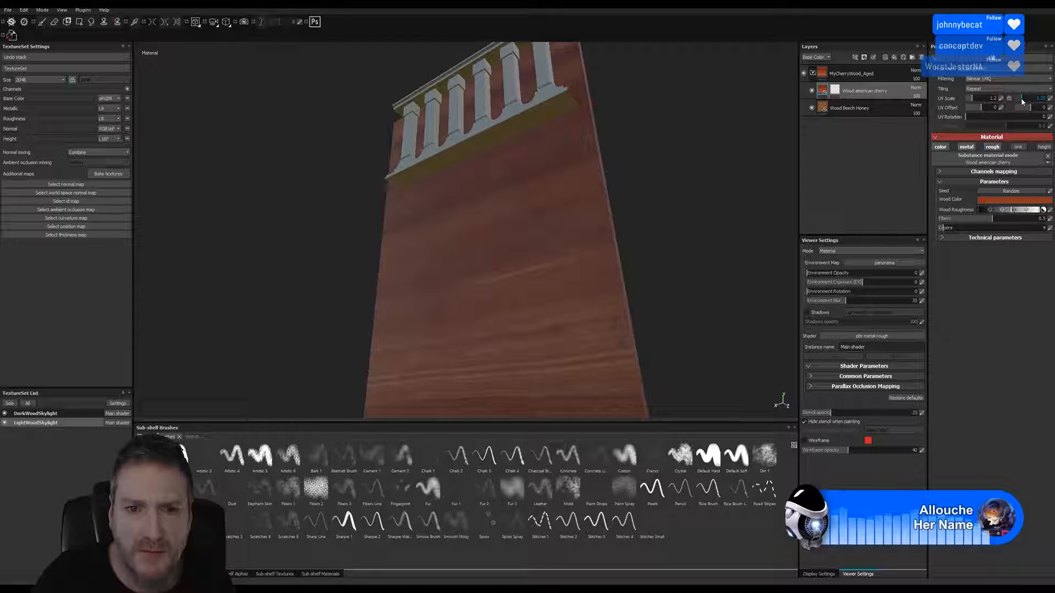
drag(1021, 102, 1022, 101)
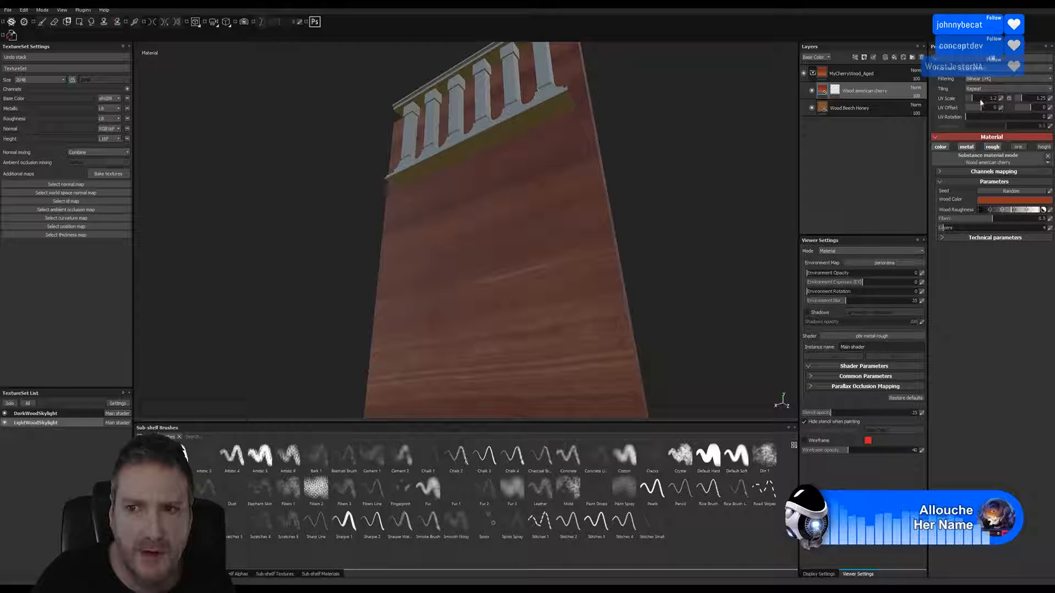
click(973, 103)
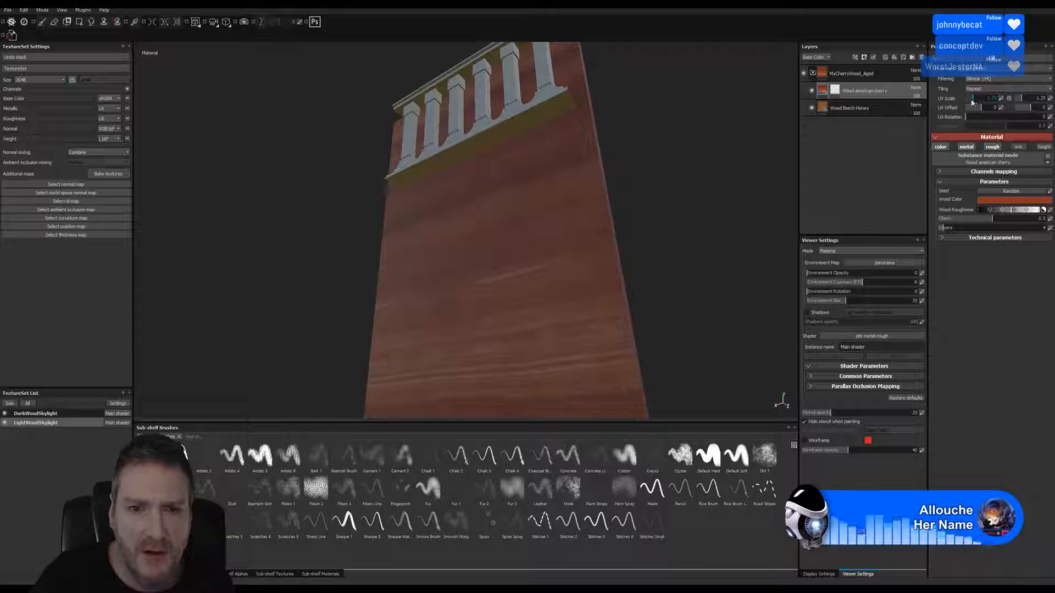
drag(972, 102, 975, 100)
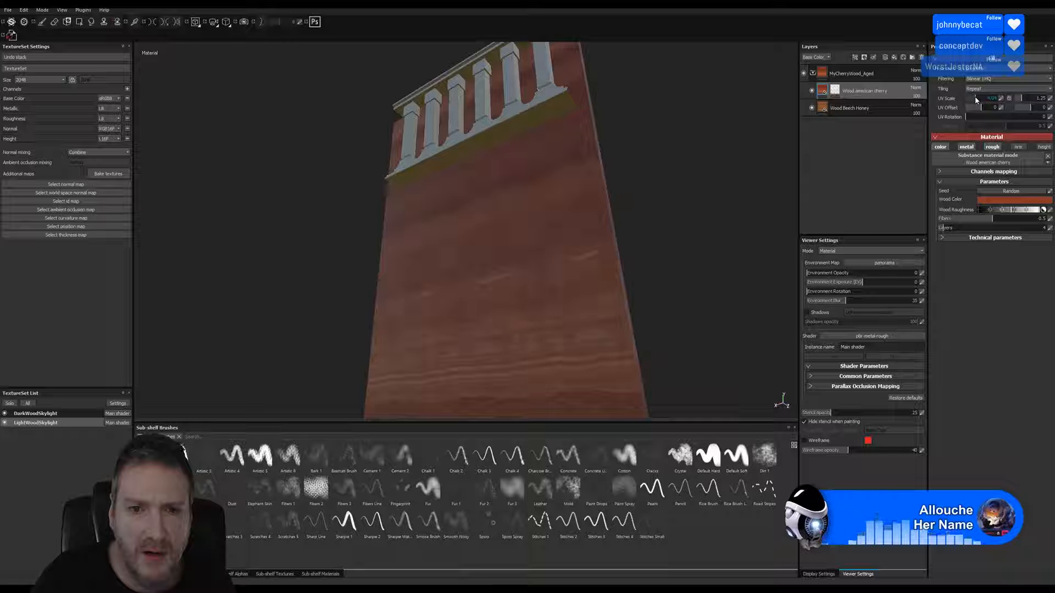
drag(974, 101, 974, 101)
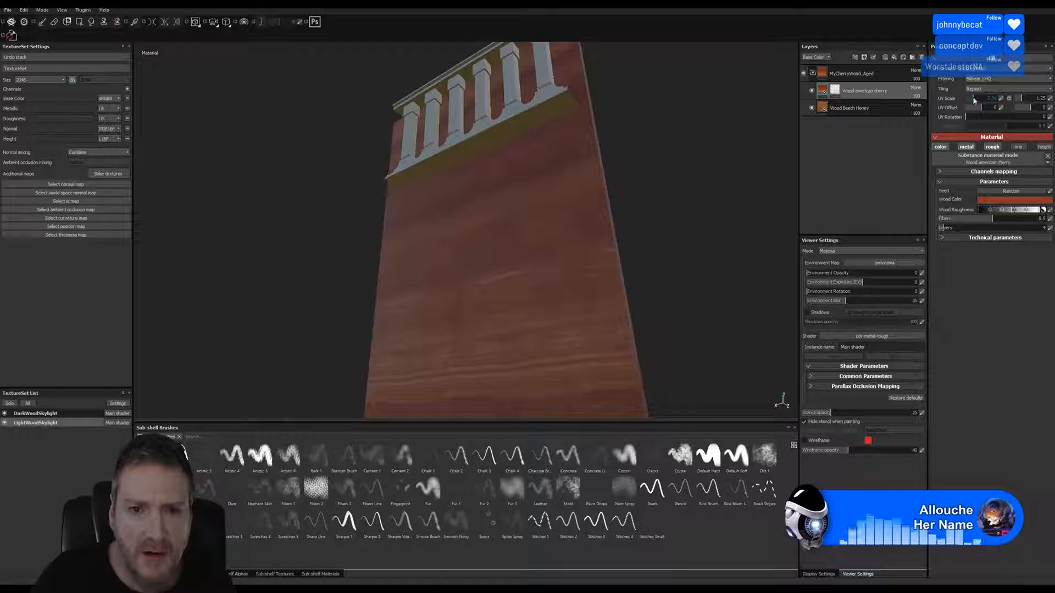
alt+drag(510, 229, 621, 235)
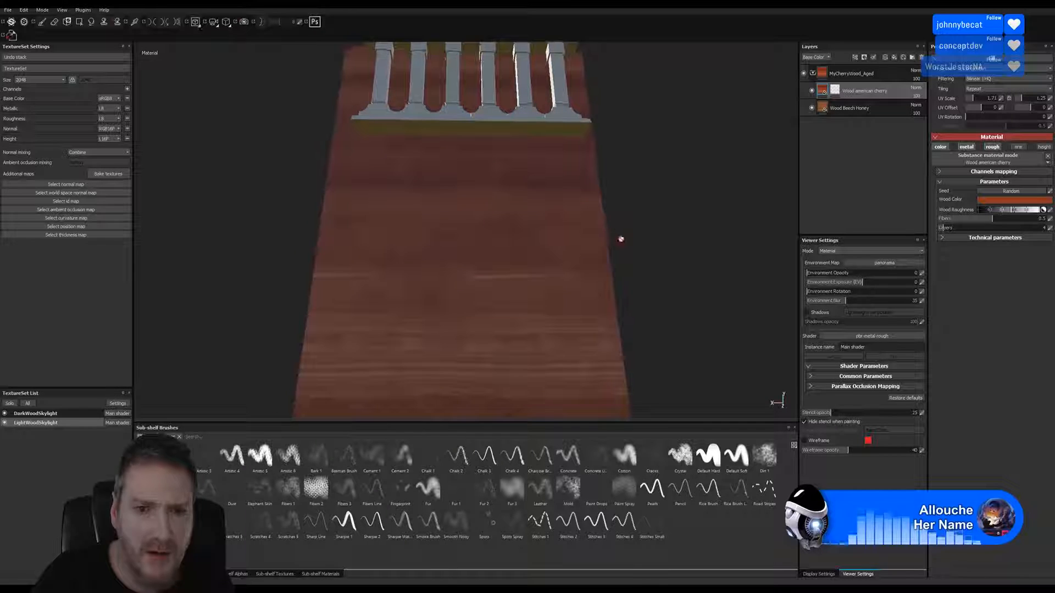
drag(1020, 100, 1023, 100)
middle_drag(640, 220, 483, 252)
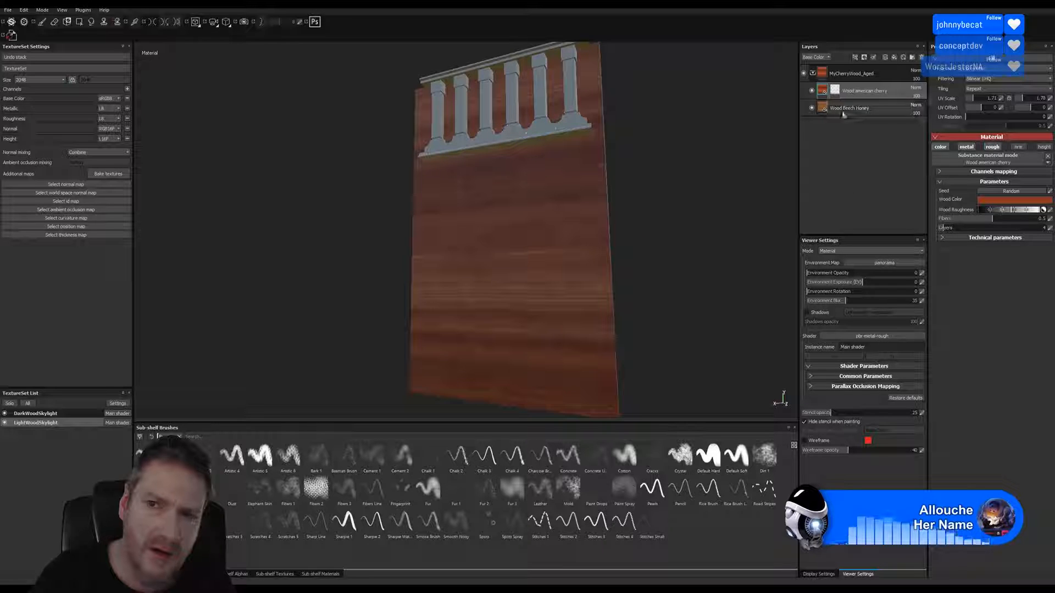
Duplicate the Wood american cherry layer within the MyCherryWood_Aged group.
right_click(822, 94)
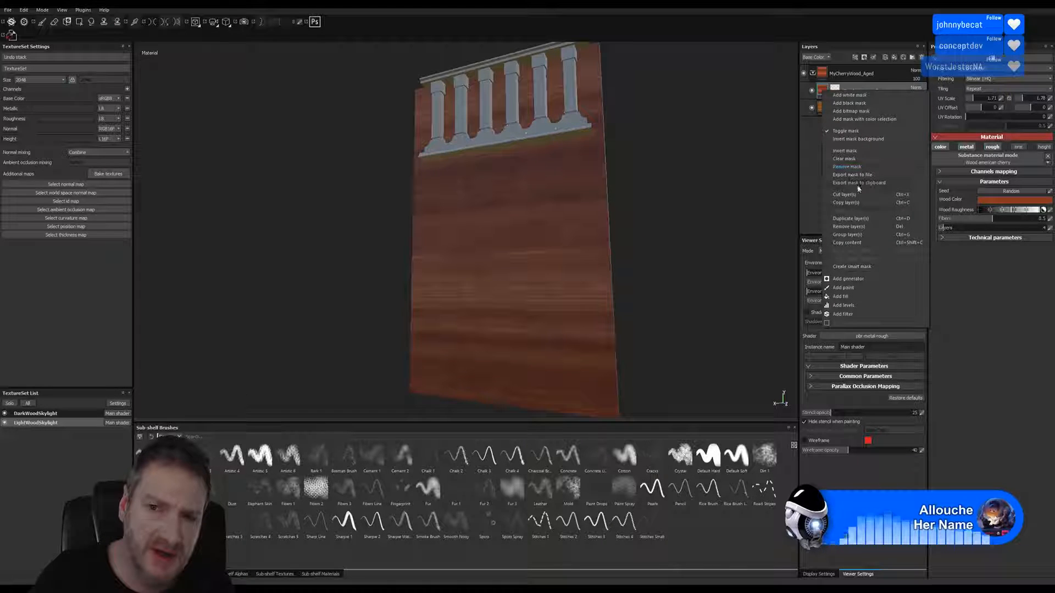
click(853, 219)
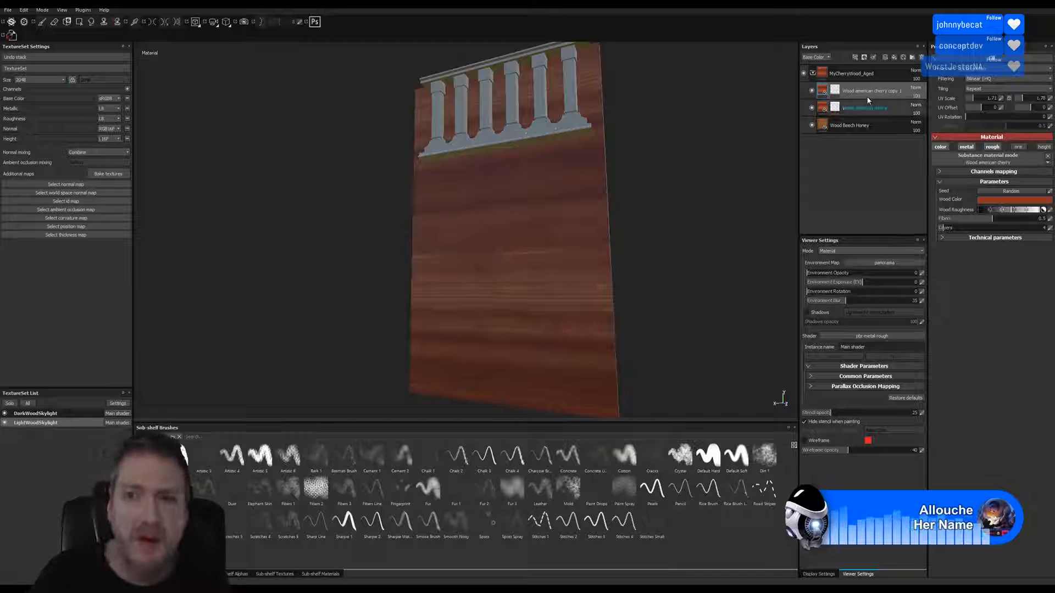
Darken the Wood Color of the duplicated Wood american cherry layer to a brightness value of about 0.4.
click(1013, 200)
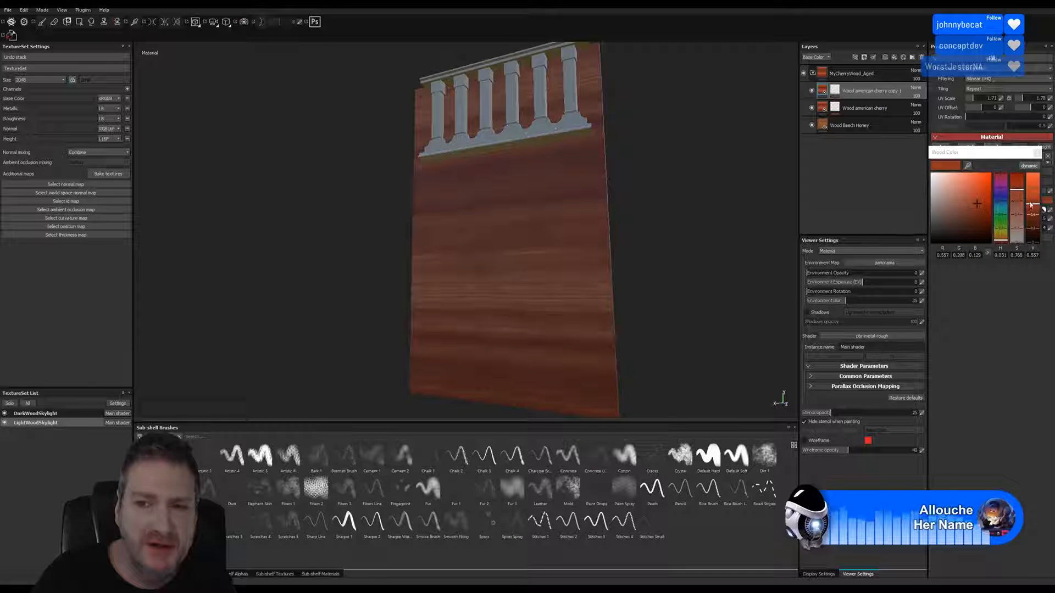
click(1033, 213)
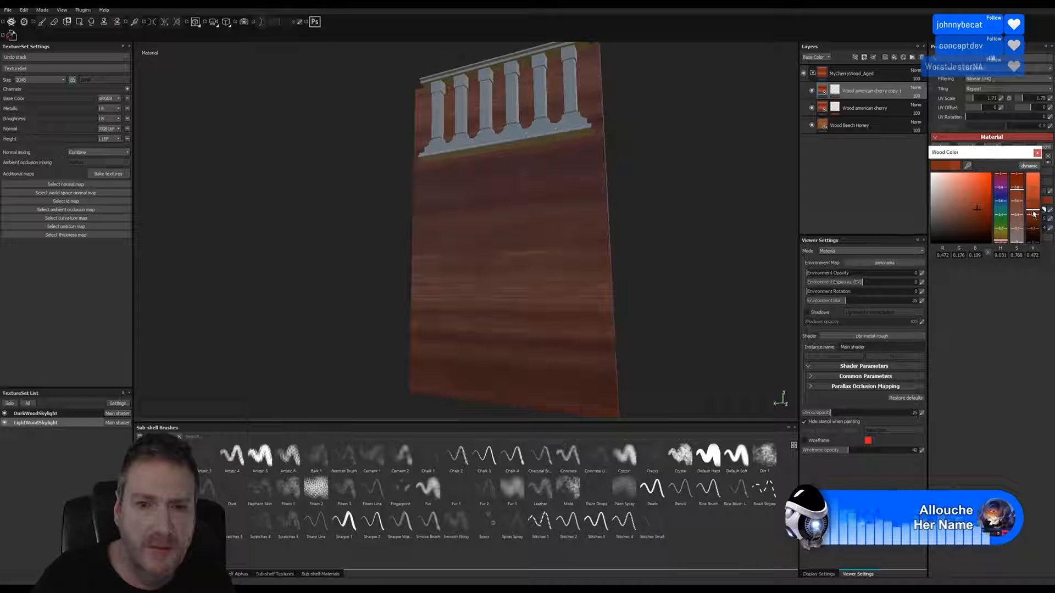
drag(1034, 217, 1035, 221)
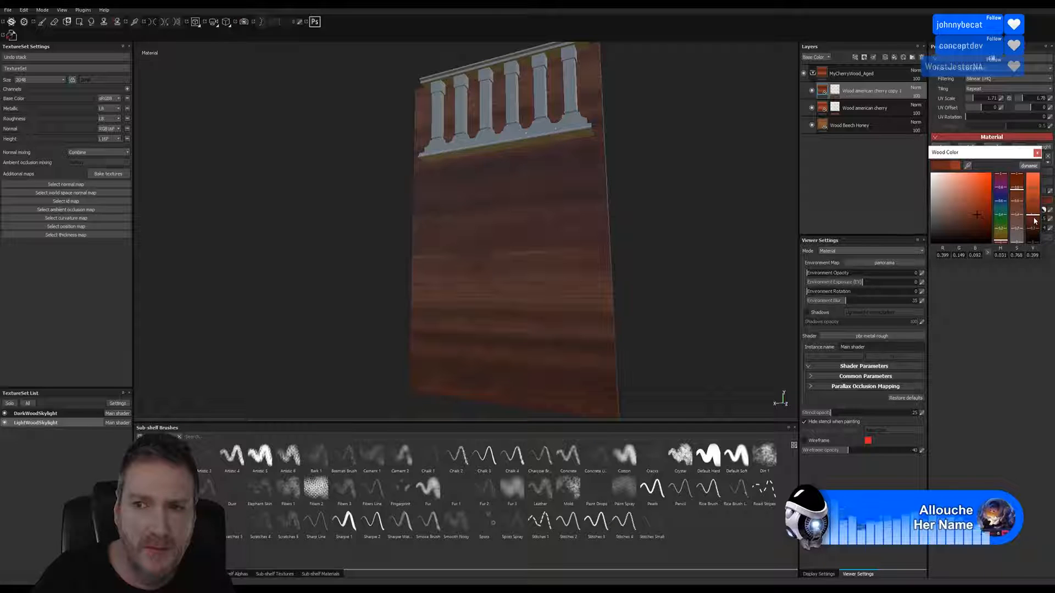
click(1036, 152)
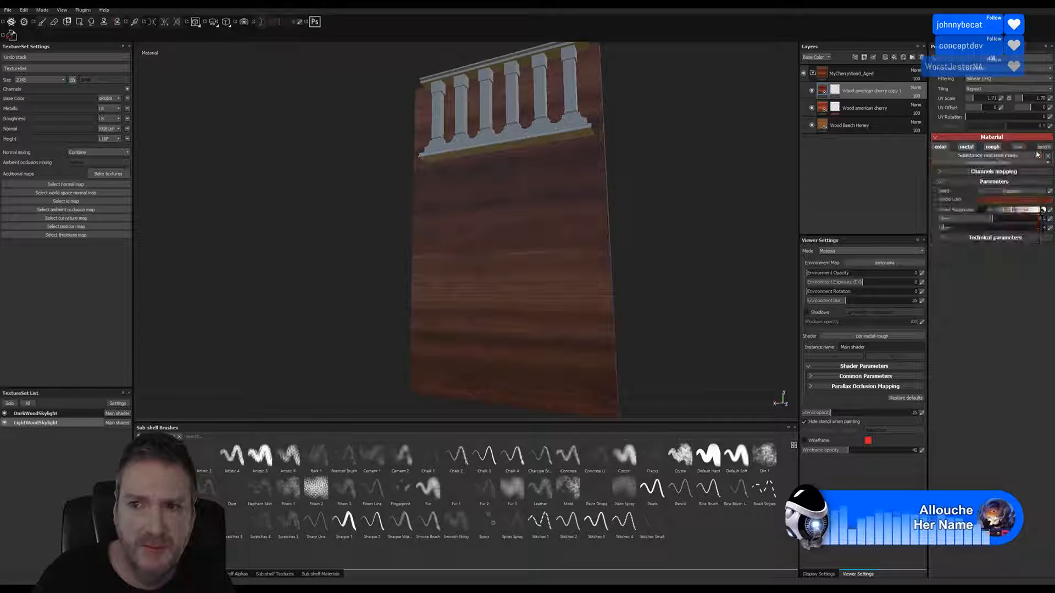
Select the duplicated cherry layer's mask, enlarge the dirt brush to its maximum size, and paint uneven patches across the wall panel.
click(836, 88)
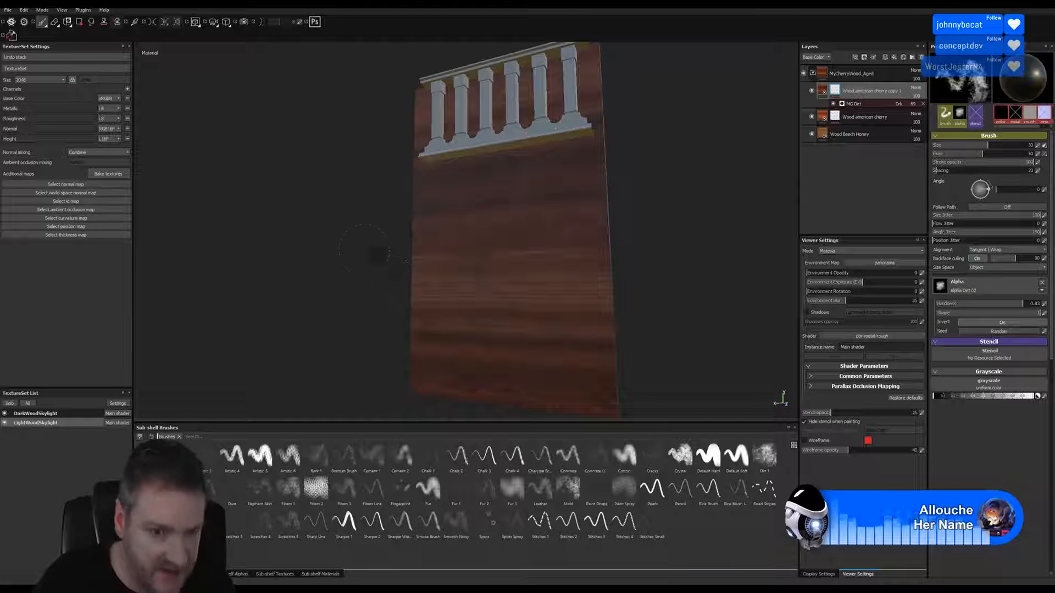
alt+drag(364, 252, 421, 254)
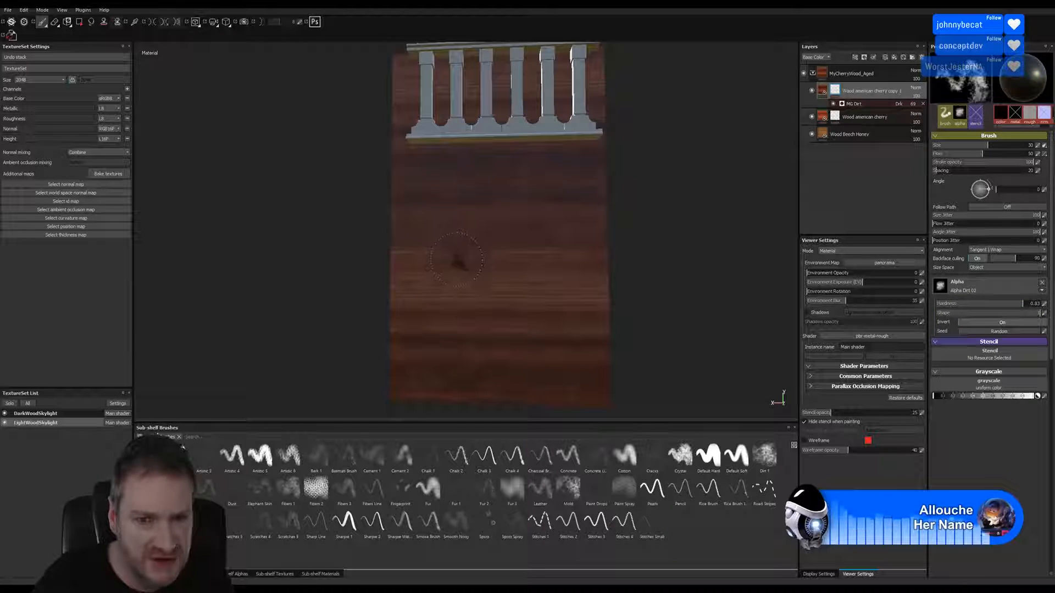
key(bracketright)
key(bracketright)
key(bracketright)
key(bracketright)
key(bracketright)
key(bracketright)
key(bracketright)
key(bracketright)
key(bracketright)
key(bracketright)
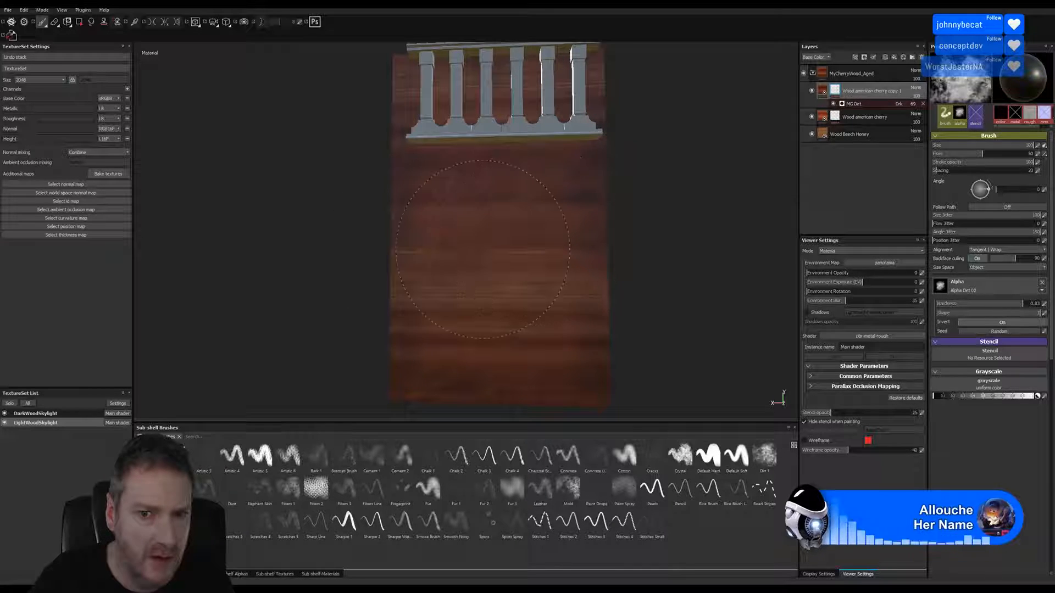
mouse_move(683, 294)
alt+mouse_down()
mouse_move(586, 269)
mouse_move(662, 198)
mouse_move(760, 205)
mouse_move(628, 207)
mouse_move(643, 229)
alt+mouse_up()
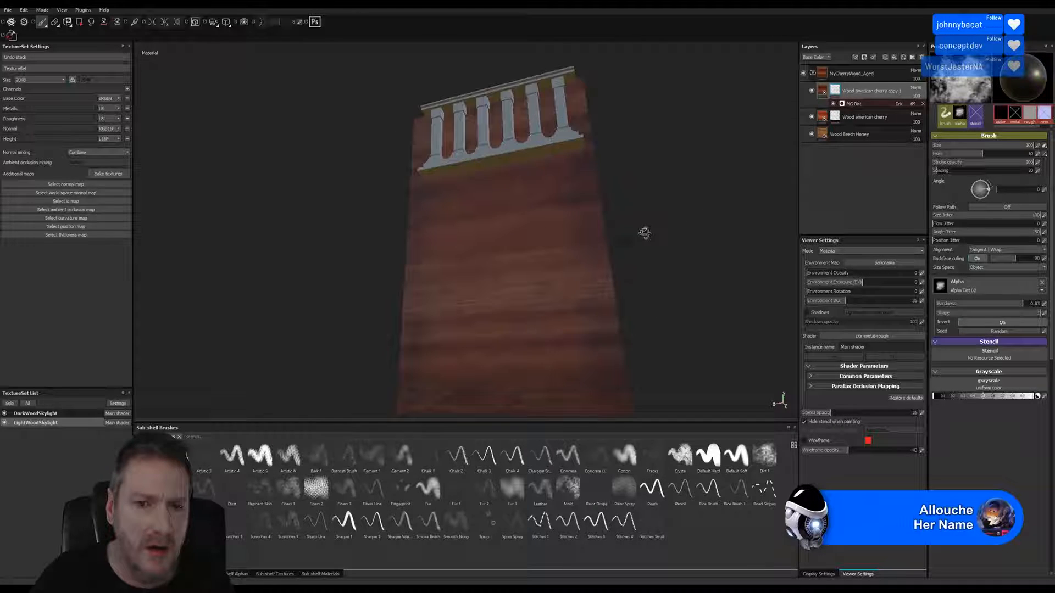
alt+drag(683, 306, 662, 263)
alt+right_drag(661, 263, 666, 312)
alt+middle_drag(668, 315, 650, 254)
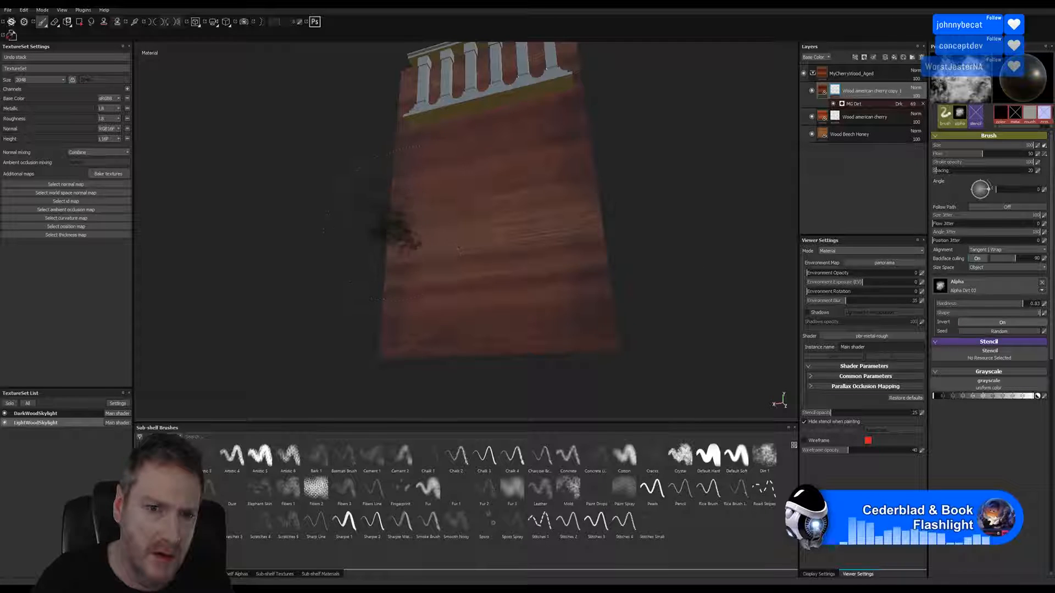
mouse_move(640, 210)
alt+mouse_down()
mouse_move(673, 229)
mouse_move(737, 182)
mouse_move(683, 160)
mouse_move(607, 170)
mouse_move(631, 179)
mouse_move(652, 149)
mouse_move(613, 152)
mouse_move(565, 180)
mouse_move(659, 177)
mouse_move(637, 203)
mouse_move(619, 289)
mouse_move(522, 181)
alt+mouse_up()
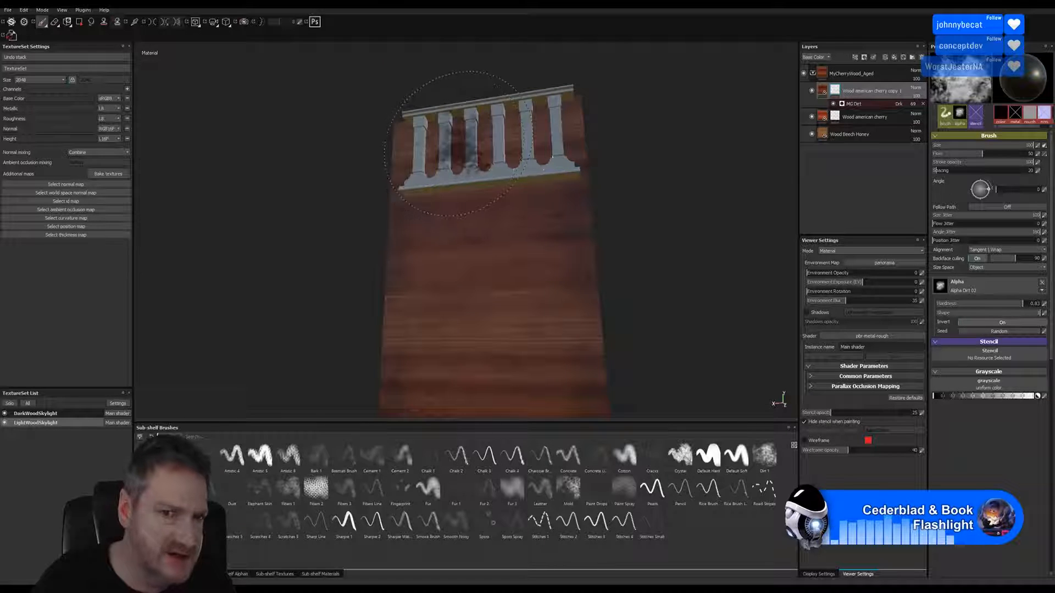
Add the Wood Beech Chocolate Brown material to the DarkWoodSkylight texture set, beneath its Layer 1.
click(50, 414)
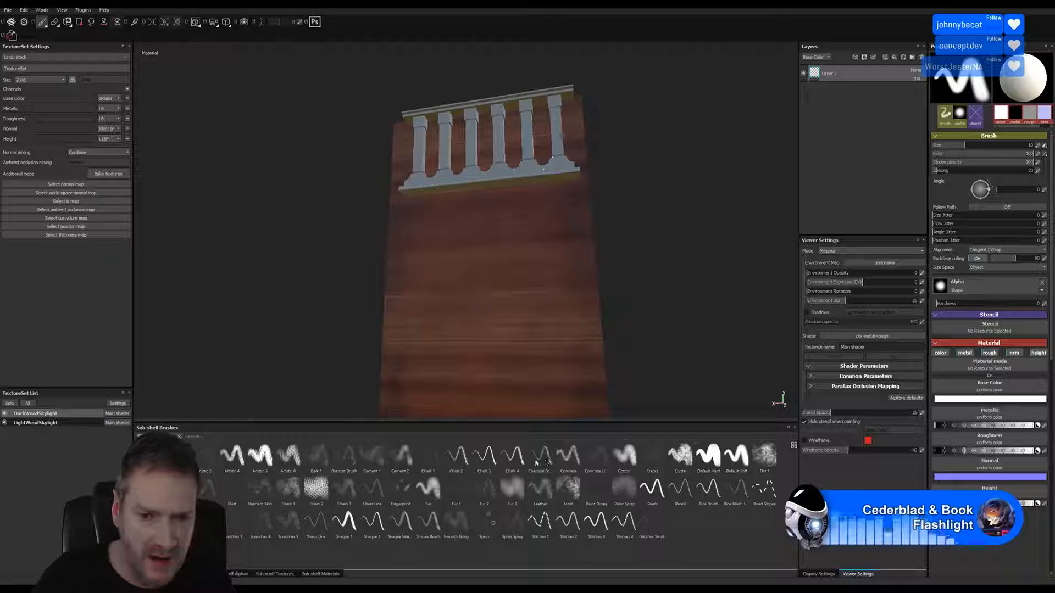
click(321, 574)
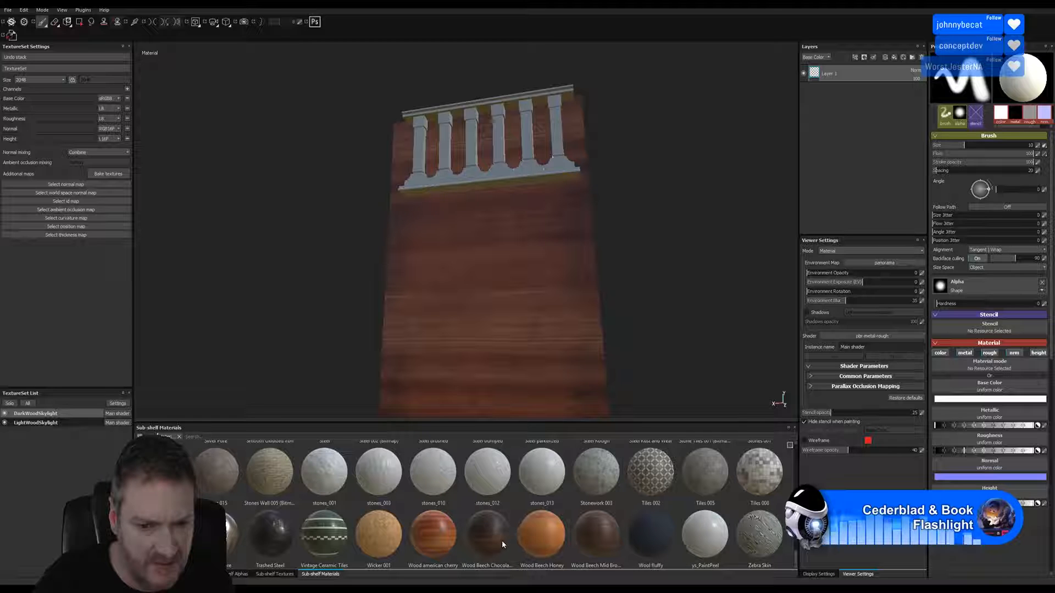
drag(492, 539, 874, 150)
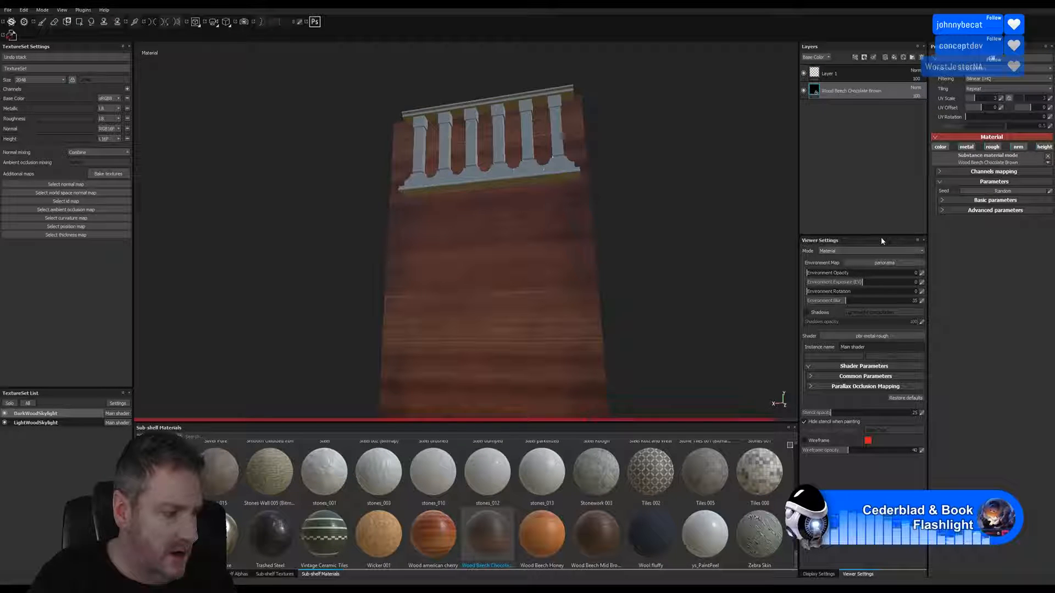
Delete the default Layer 1 above the Wood Beech Chocolate Brown layer in the DarkWoodSkylight texture set.
alt+right_drag(566, 181, 648, 189)
alt+right_drag(522, 198, 706, 209)
alt+right_drag(600, 198, 659, 197)
alt+drag(659, 198, 577, 188)
alt+middle_drag(681, 164, 627, 274)
alt+drag(627, 274, 652, 284)
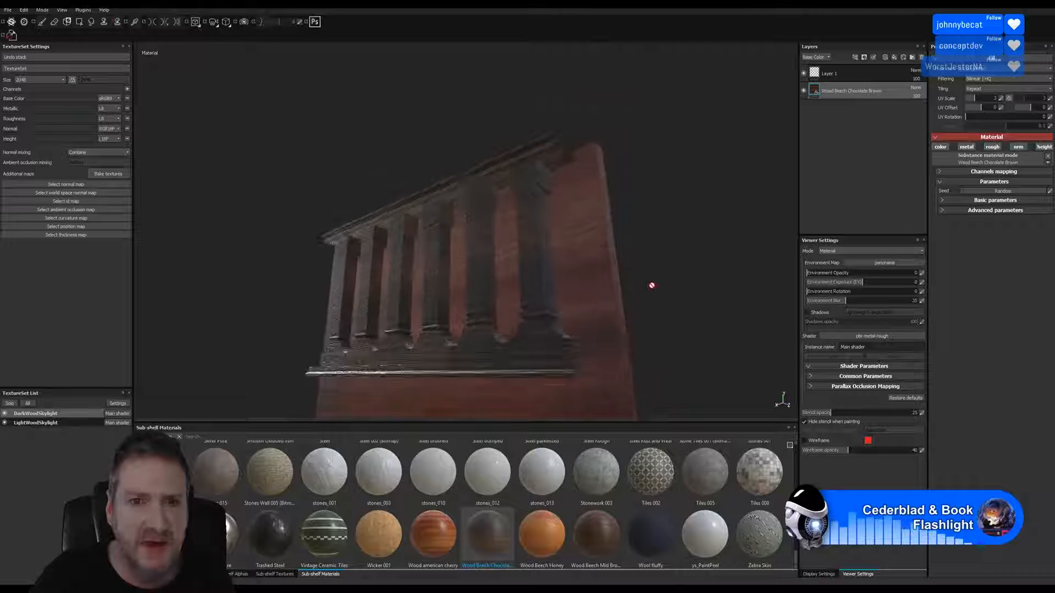
click(853, 73)
key(1)
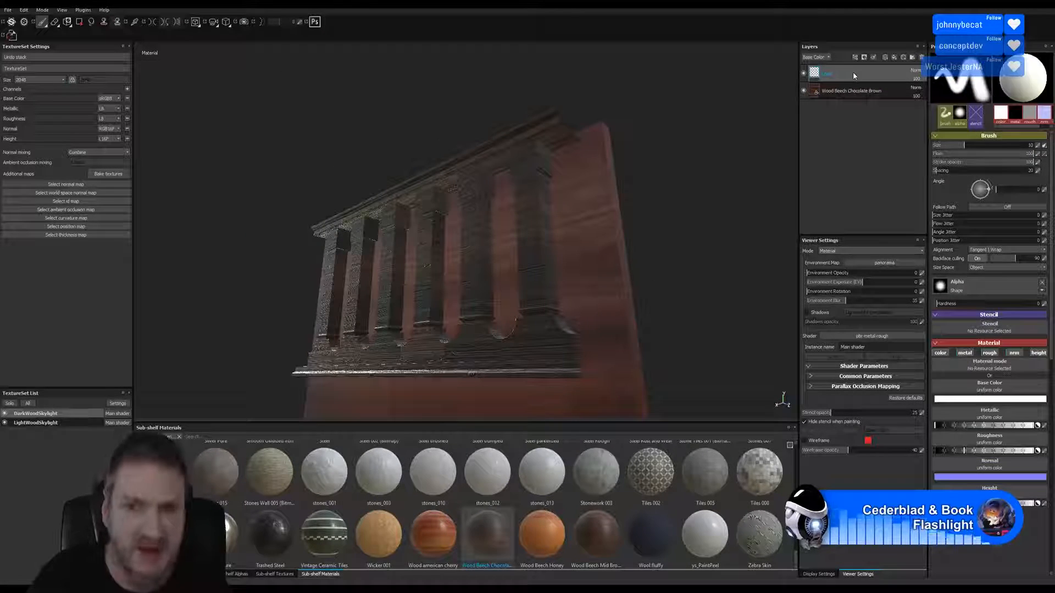
key(Delete)
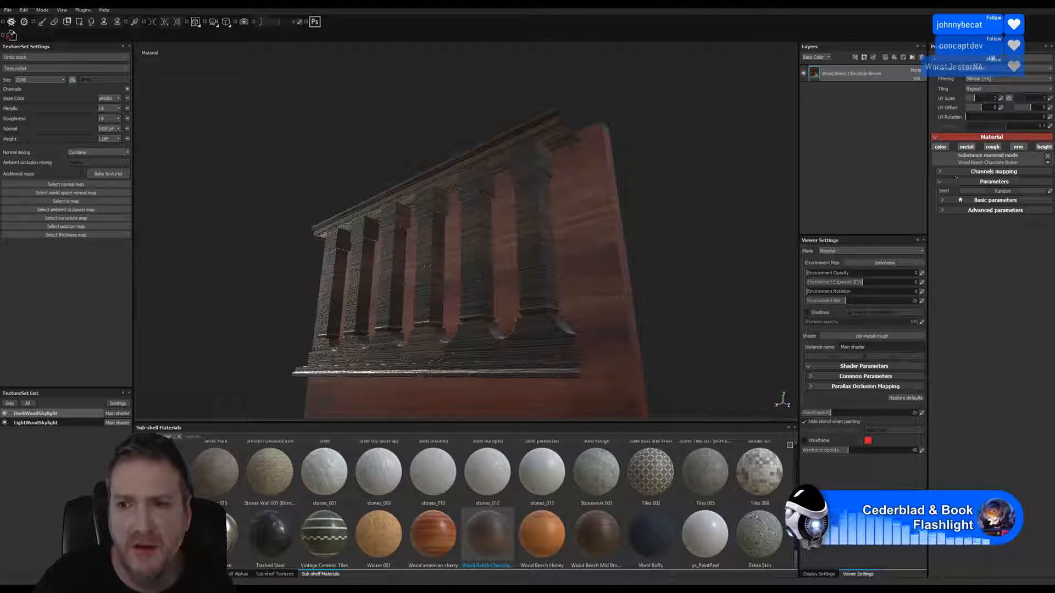
Compare the Wood Beech Chocolate Brown layer with its height channel off and on, and set its Height Range to about 0.07.
click(981, 210)
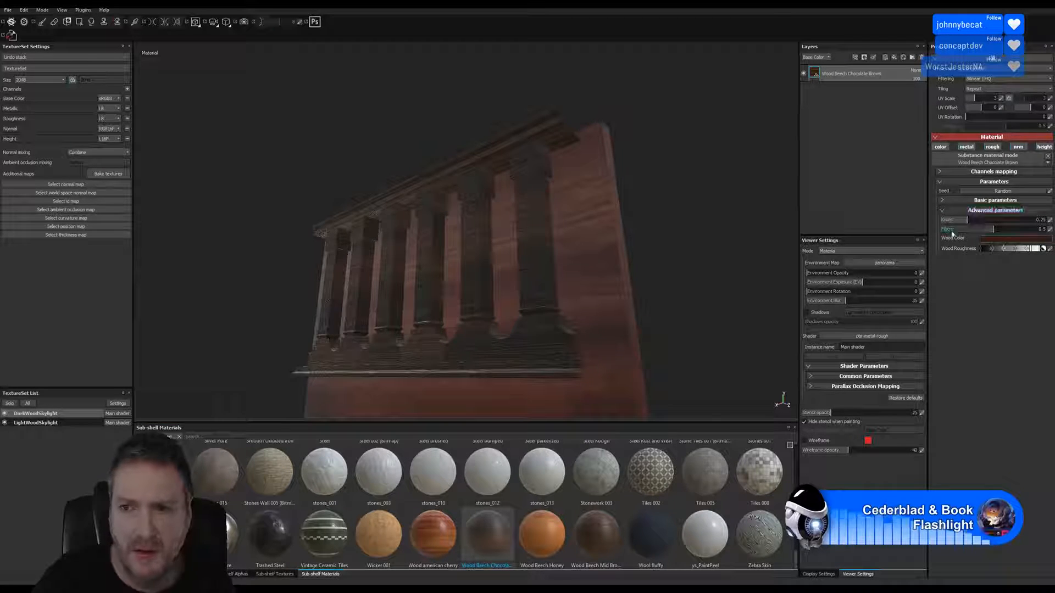
click(943, 200)
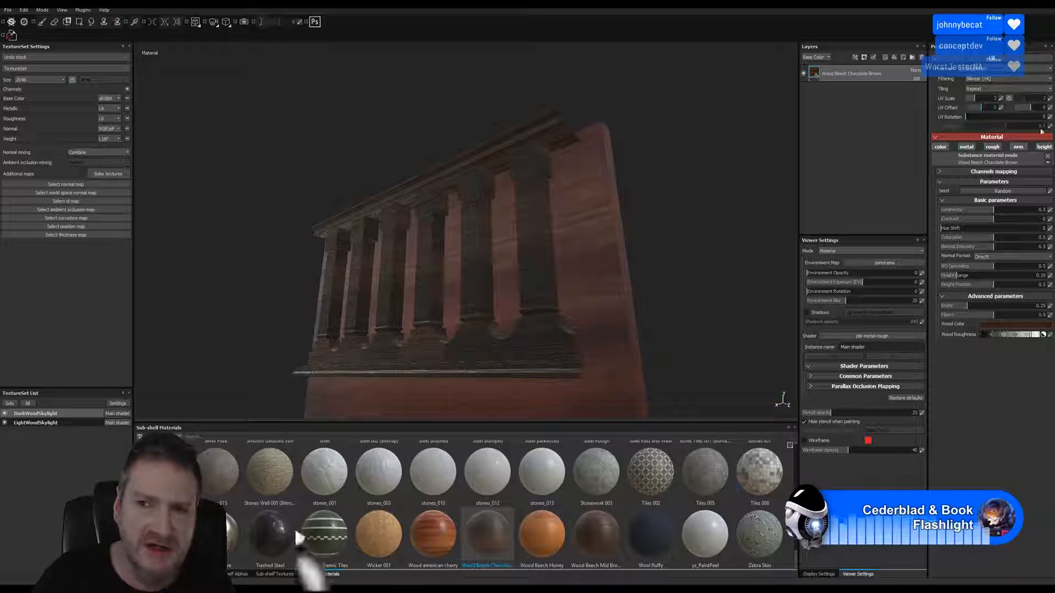
click(1044, 147)
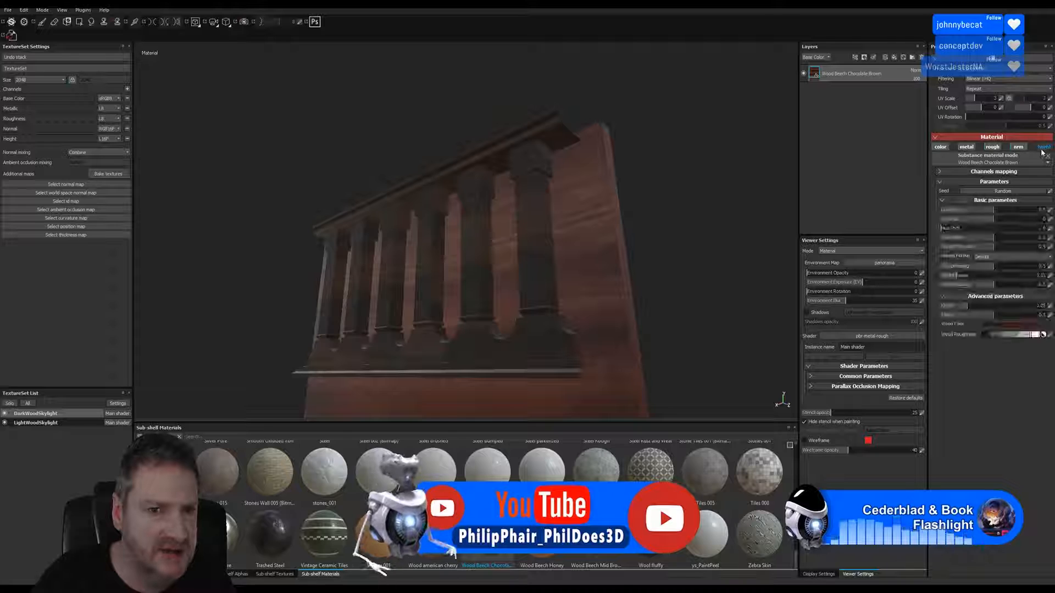
alt+drag(579, 181, 539, 196)
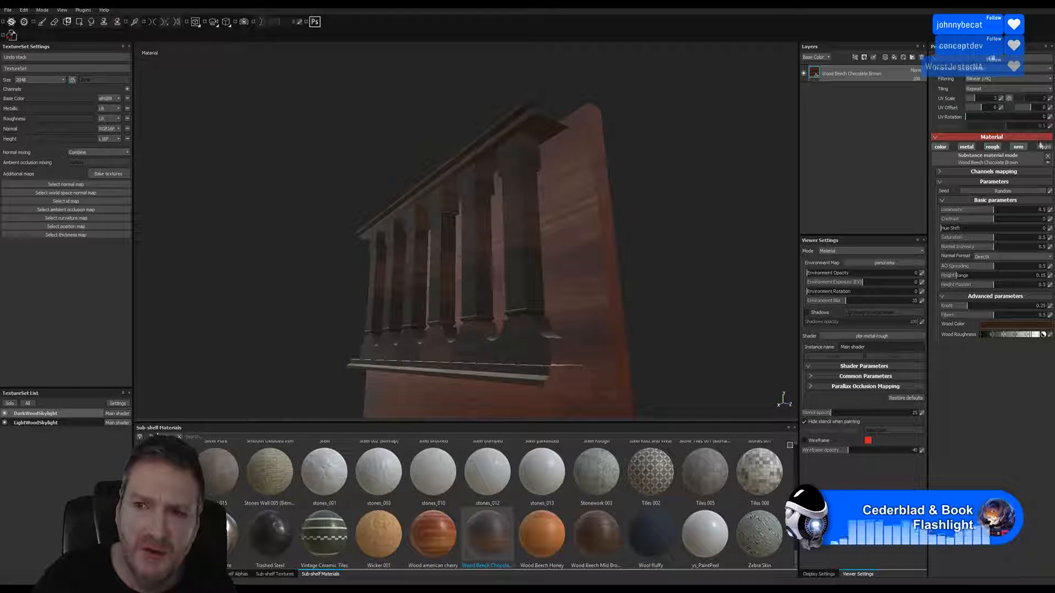
click(1043, 147)
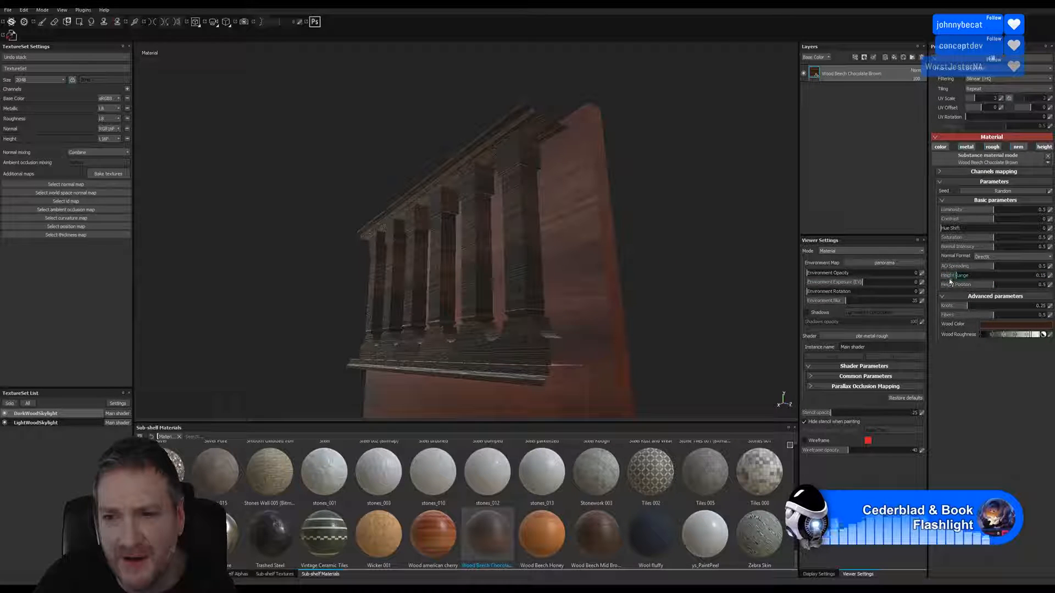
click(948, 277)
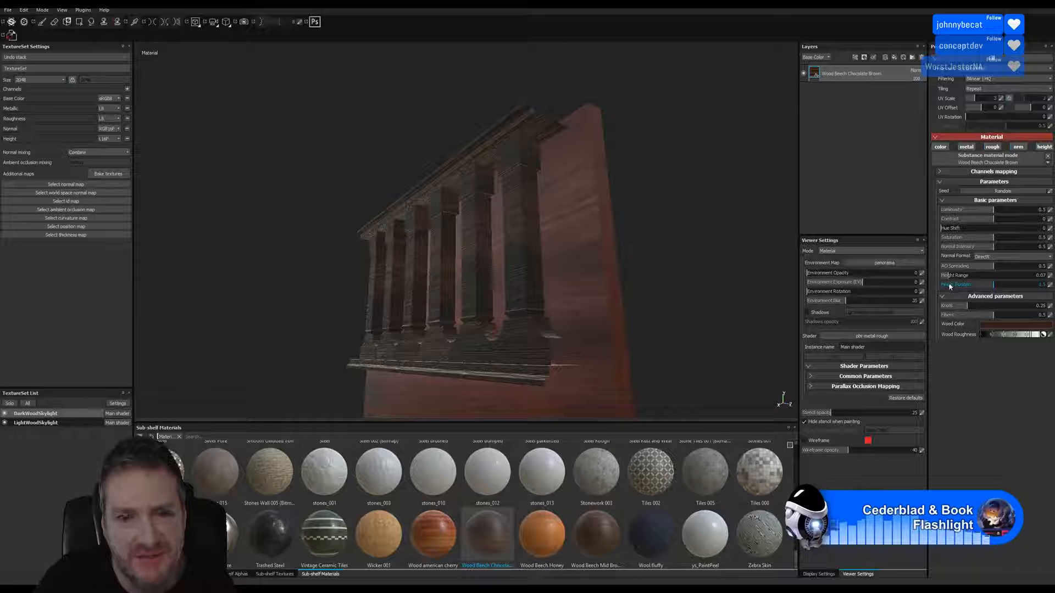
Lower the Wood Beech Chocolate Brown layer's Height Range to 0.04 and its Height Position to 0.08.
click(949, 285)
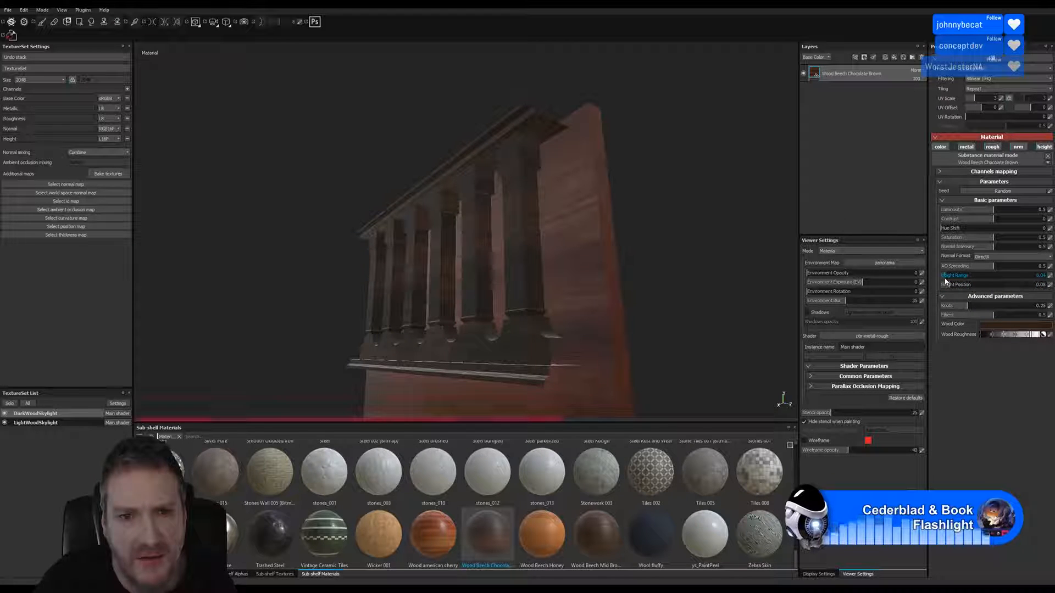
alt+drag(650, 264, 511, 224)
alt+drag(511, 251, 519, 138)
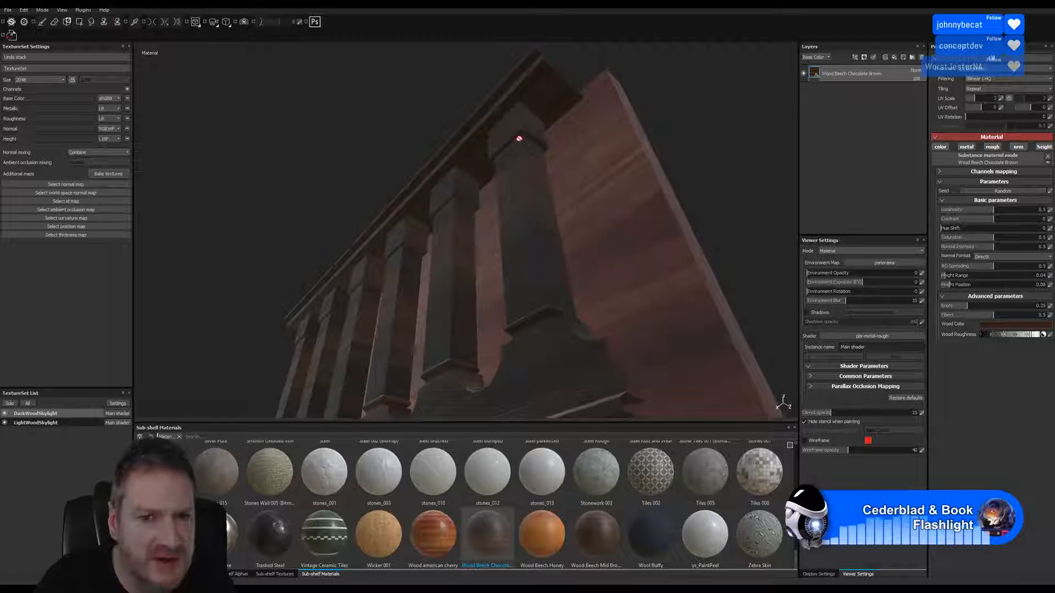
alt+drag(518, 361, 587, 258)
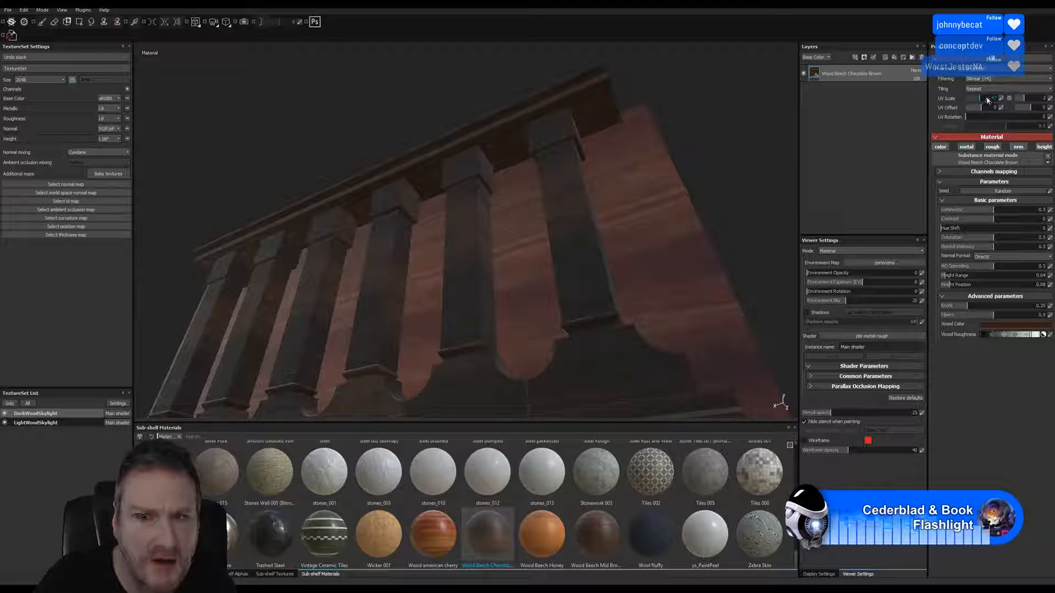
Set the Wood Beech Chocolate Brown layer's UV Scale to about 1.71 and 0.31 to stretch the grain on the columns.
drag(993, 99, 1018, 101)
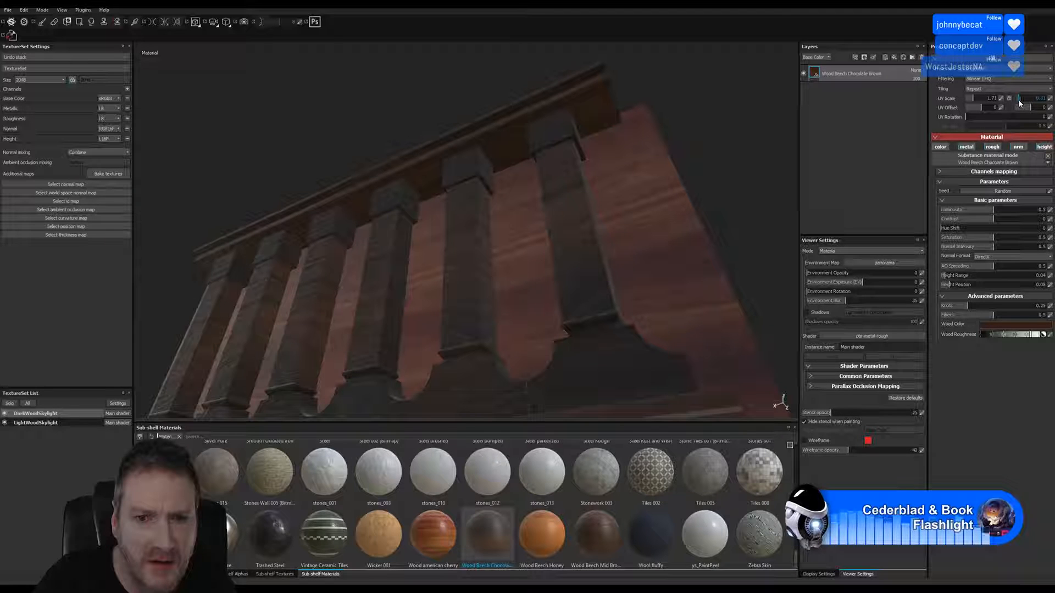
drag(1019, 100, 1020, 106)
alt+drag(313, 330, 572, 397)
alt+drag(380, 291, 582, 275)
alt+drag(532, 298, 440, 255)
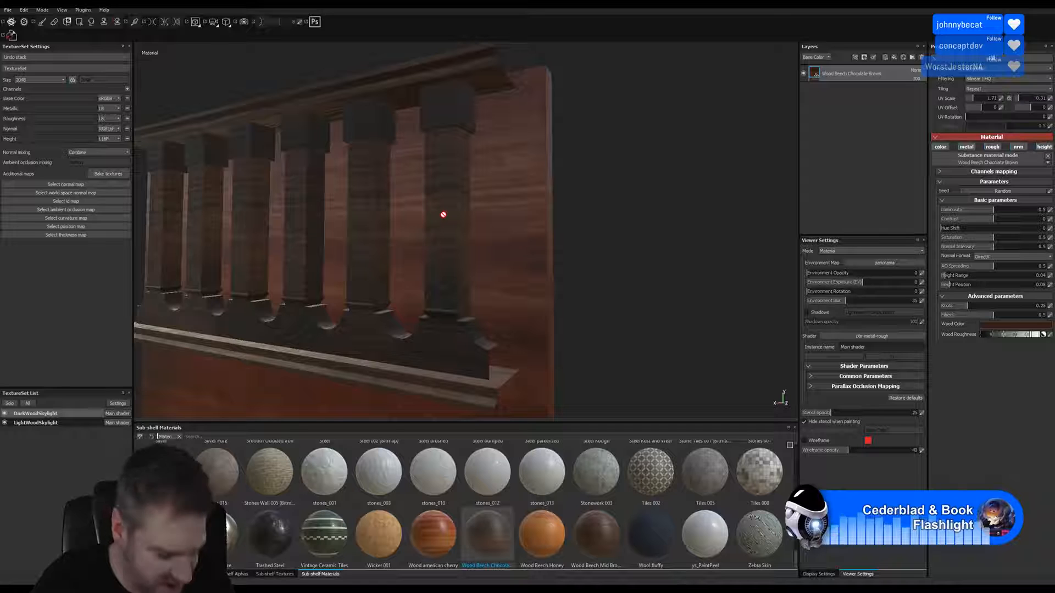
alt+drag(440, 218, 497, 232)
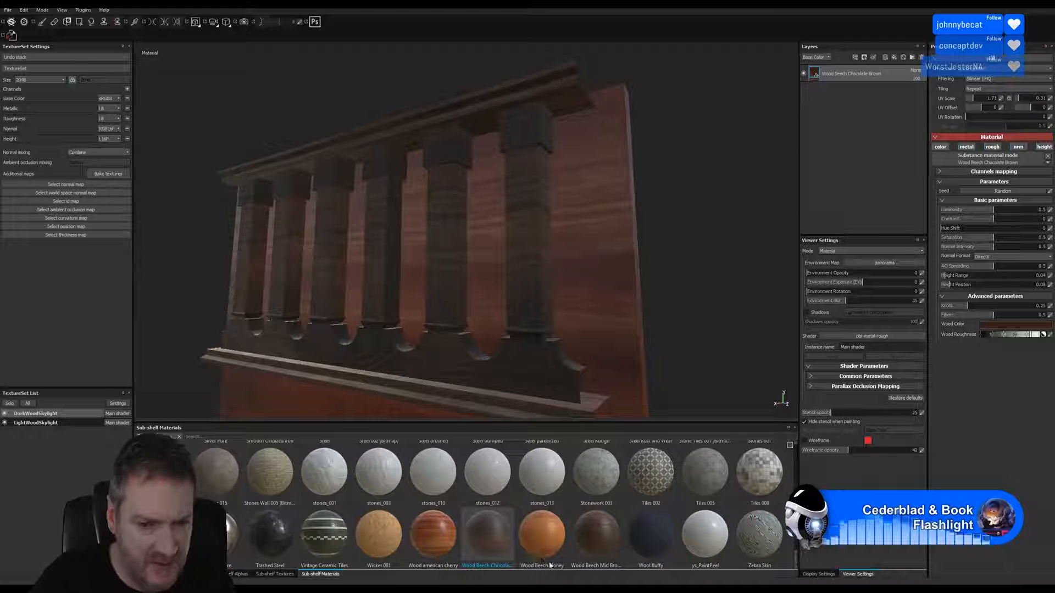
Add Wood Beech Honey as a layer beneath Wood Beech Chocolate Brown and disable its height channel.
drag(546, 542, 850, 163)
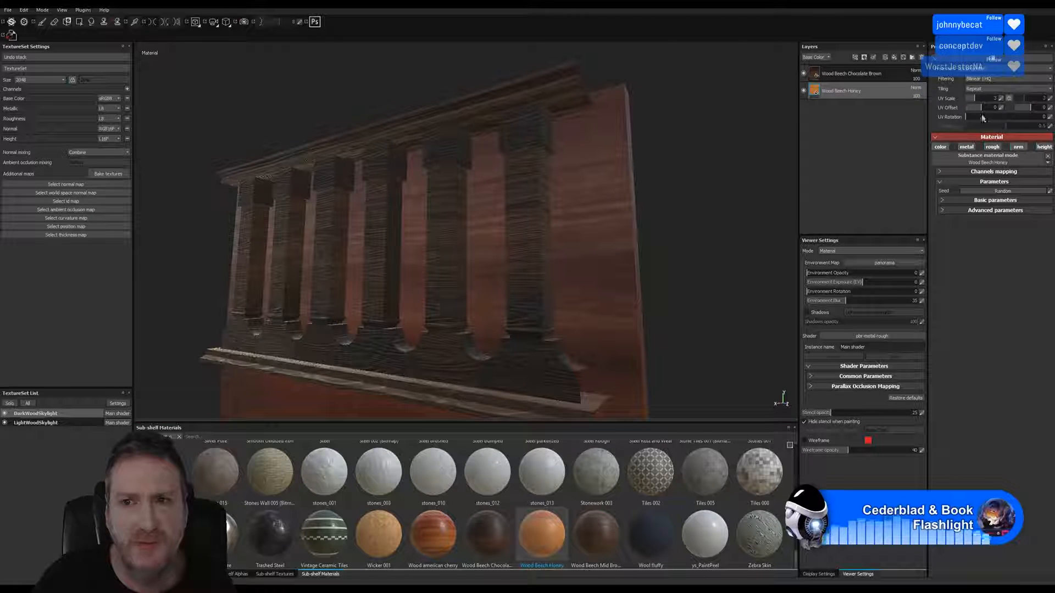
click(990, 147)
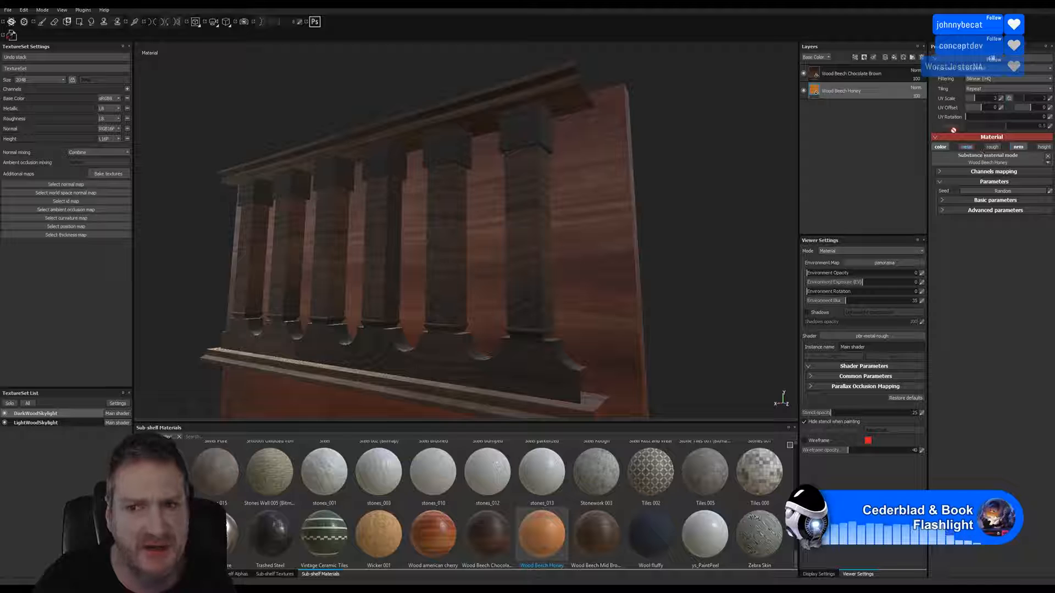
click(1018, 148)
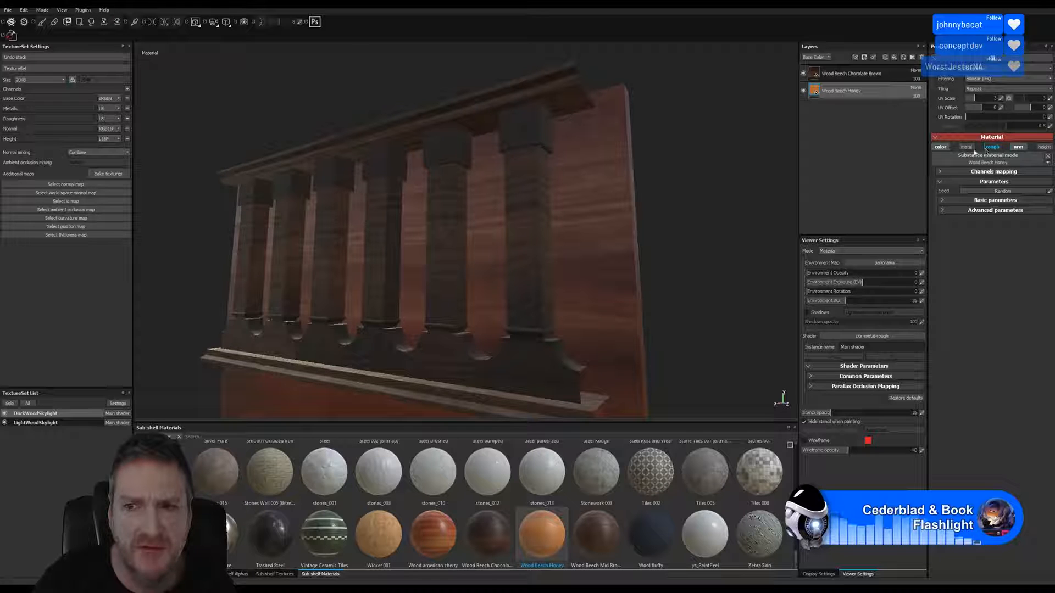
click(966, 146)
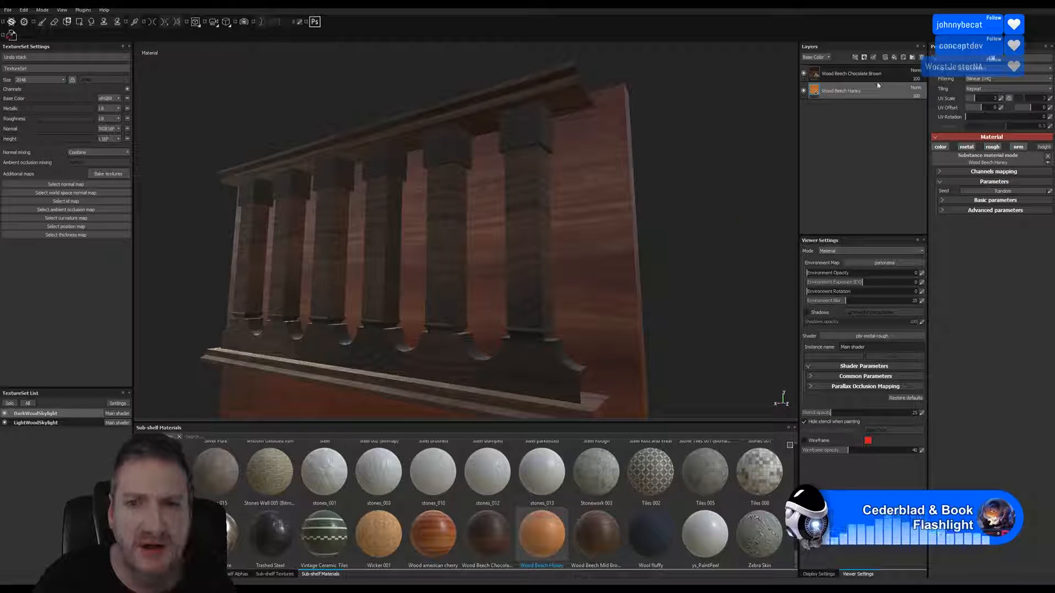
Add a white mask to the Wood Beech Chocolate Brown layer.
click(814, 75)
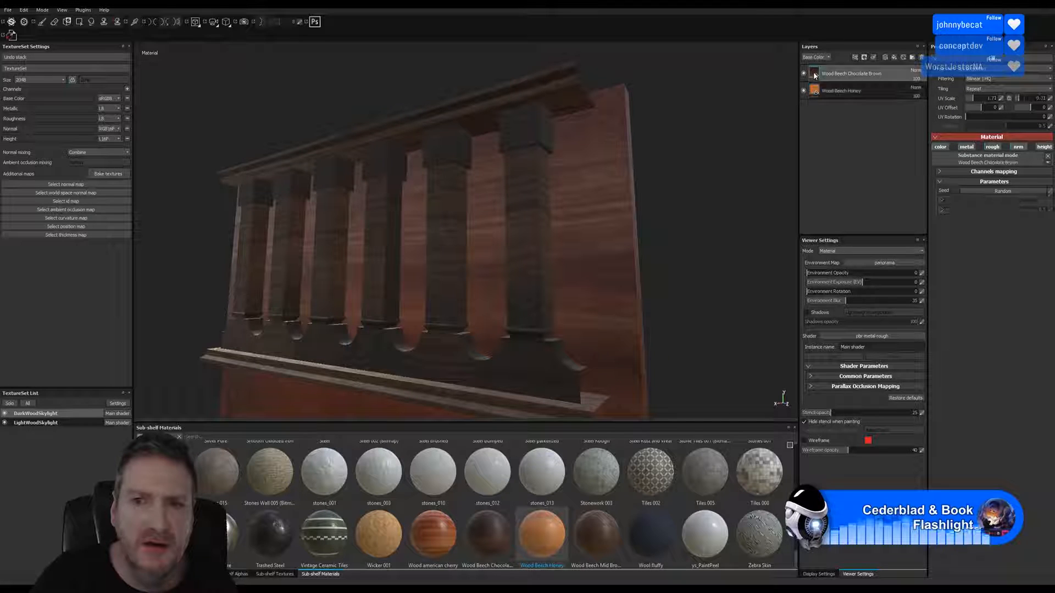
right_click(814, 75)
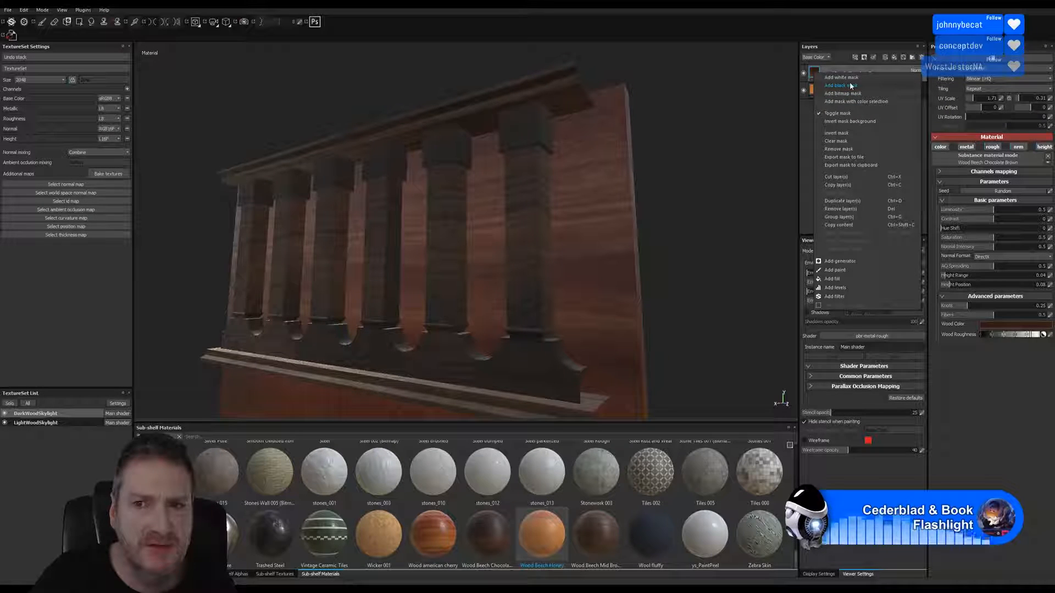
click(841, 85)
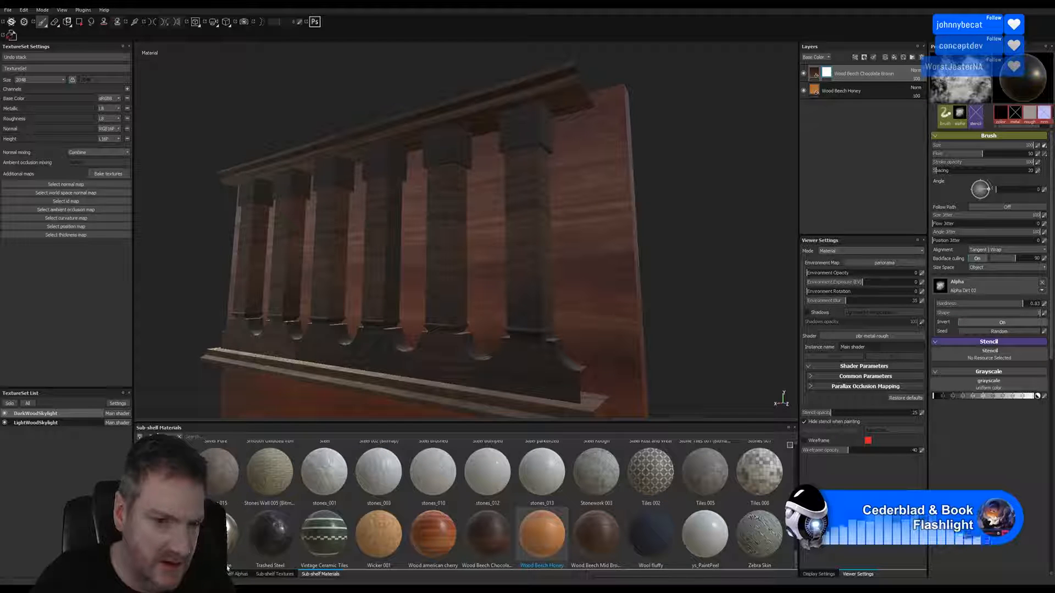
Choose a dirt brush for painting the Chocolate Brown layer's mask and reduce its size well below the column width.
click(189, 574)
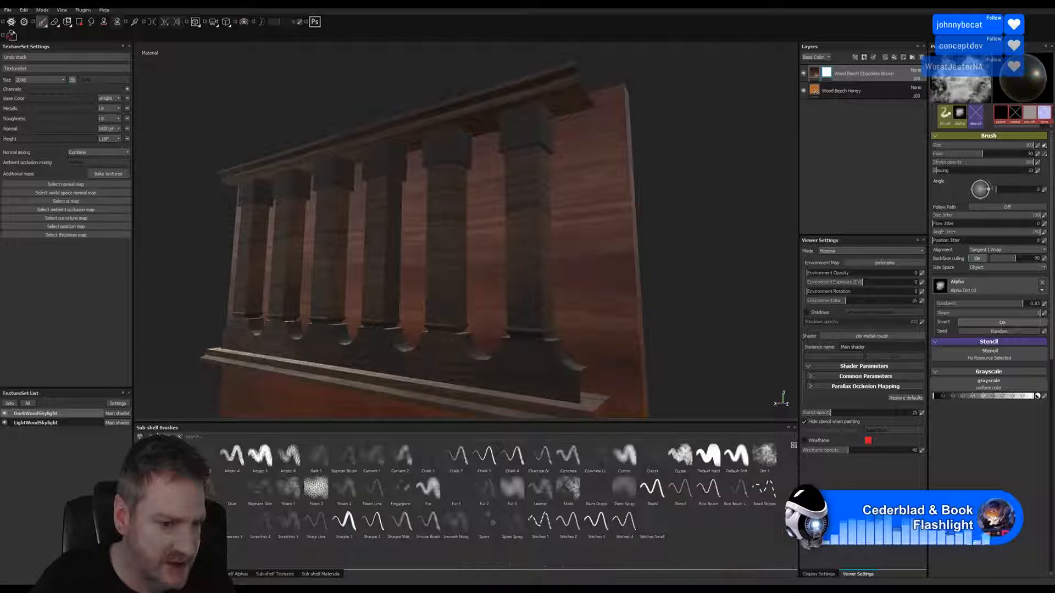
click(224, 493)
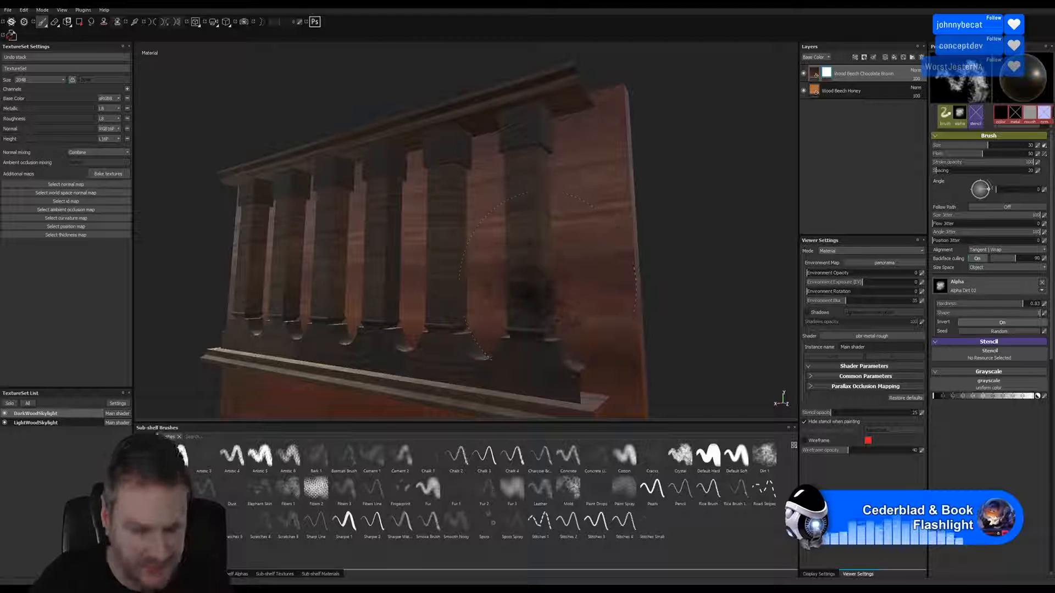
key(bracketleft)
key(bracketleft)
key(bracketleft)
key(bracketleft)
key(bracketleft)
key(bracketleft)
key(bracketleft)
key(bracketleft)
key(bracketleft)
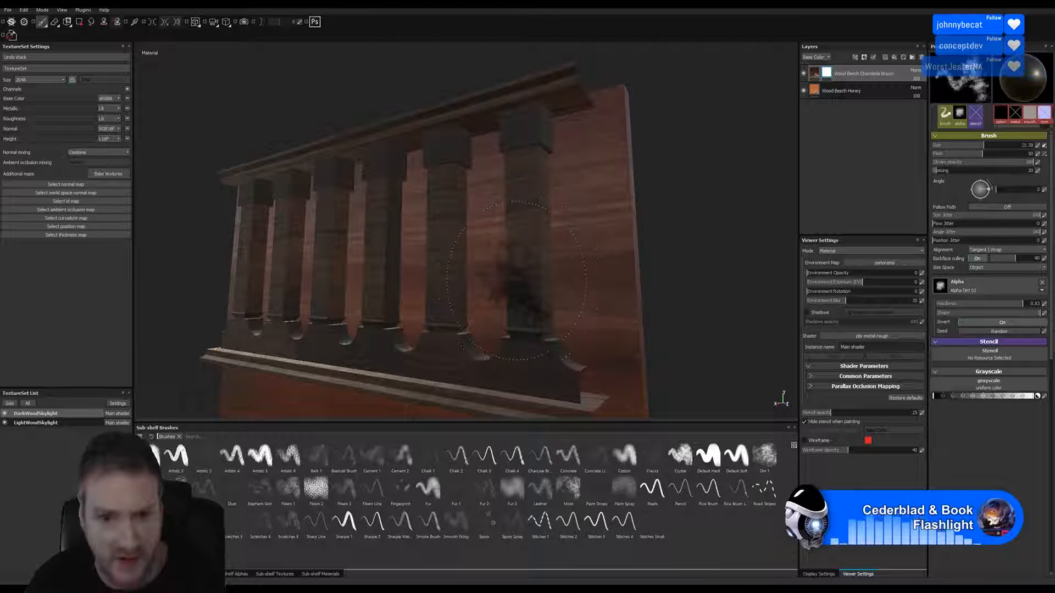
key(bracketleft)
key(bracketleft)
key(bracketleft)
key(bracketleft)
key(bracketleft)
key(bracketleft)
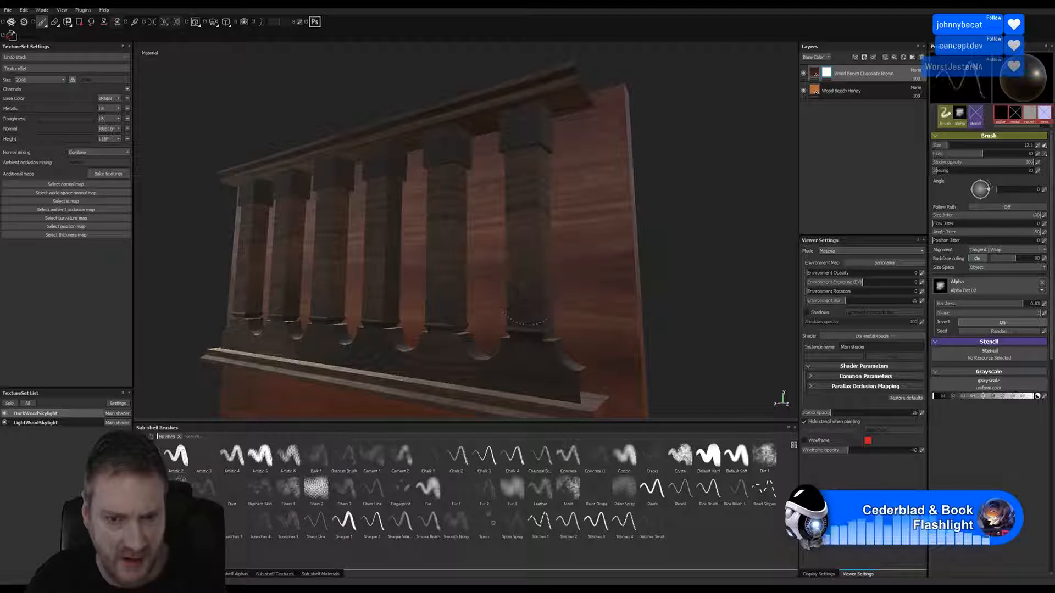
Paint a small worn spot into the mask at the upper corner of the arch by a column base, with brush size about 2.83.
alt+drag(621, 291, 661, 302)
alt+right_drag(661, 302, 758, 333)
alt+middle_drag(758, 333, 775, 171)
mouse_move(532, 313)
alt+mouse_down()
mouse_move(511, 327)
mouse_move(695, 335)
alt+mouse_up()
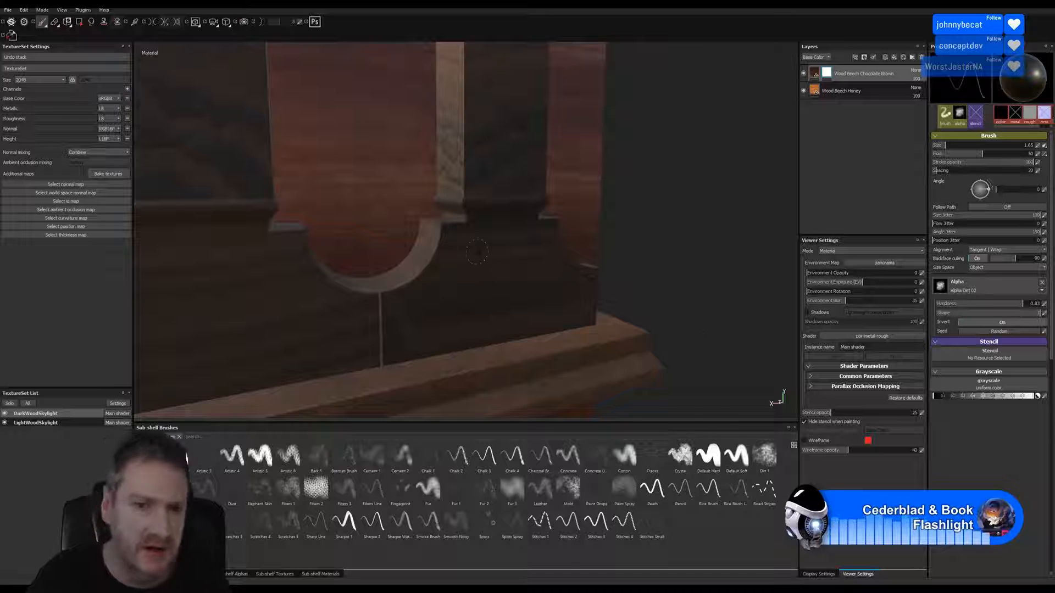
alt+right_drag(438, 237, 819, 240)
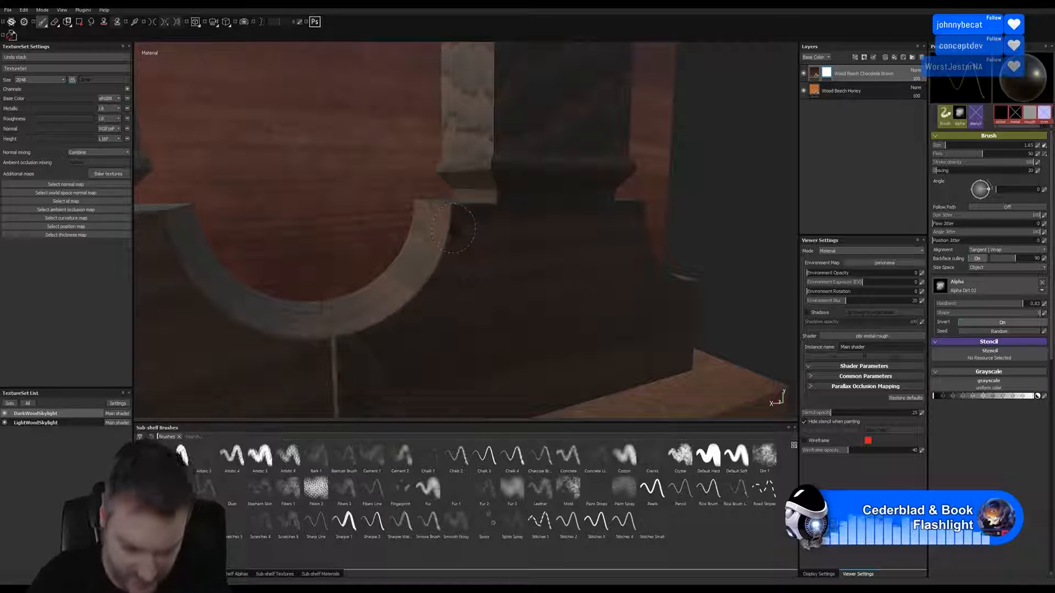
key(bracketright)
mouse_move(451, 213)
mouse_down()
mouse_move(450, 244)
mouse_move(467, 226)
mouse_up()
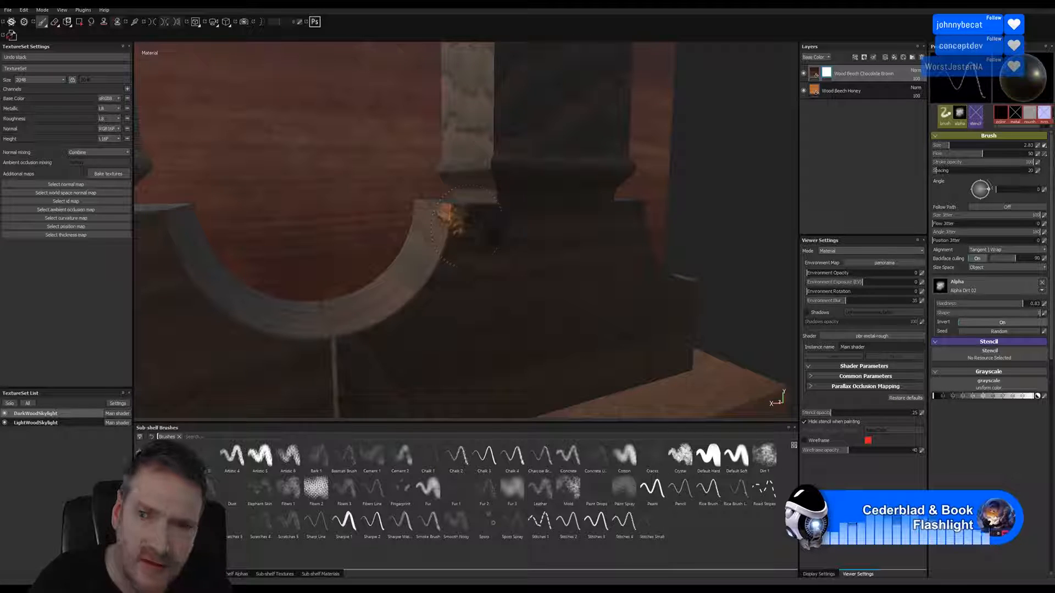
Disable the metal, rough and nrm channels of the Wood Beech Honey layer so that it contributes color only.
click(815, 91)
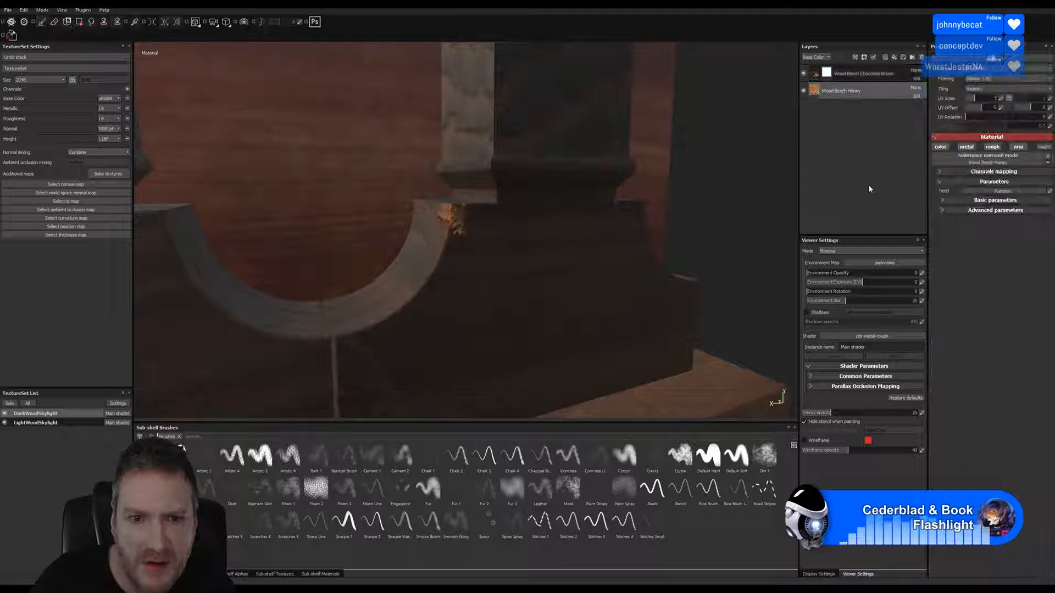
click(1018, 148)
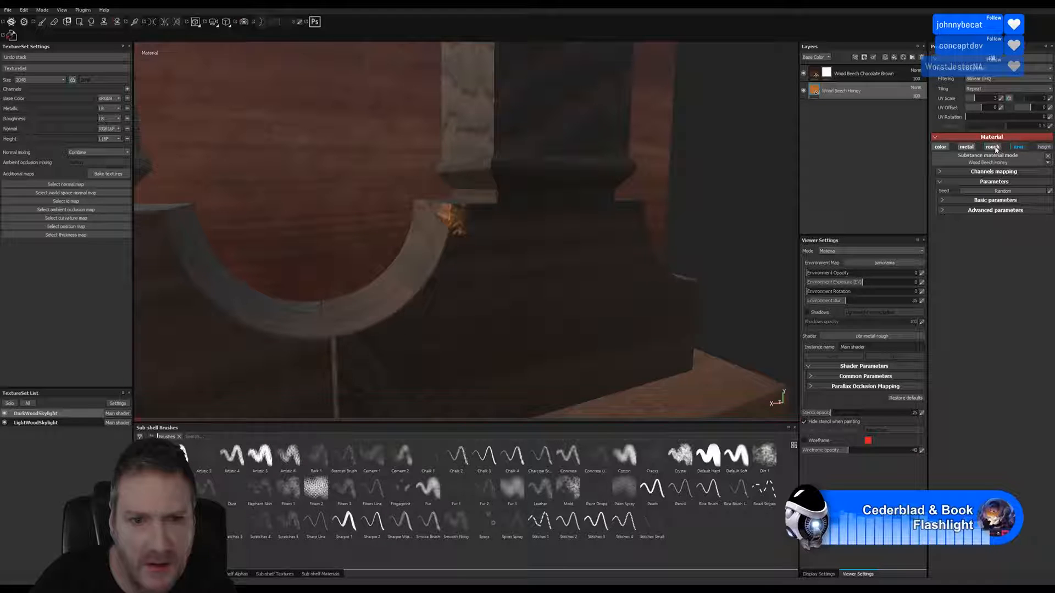
click(993, 147)
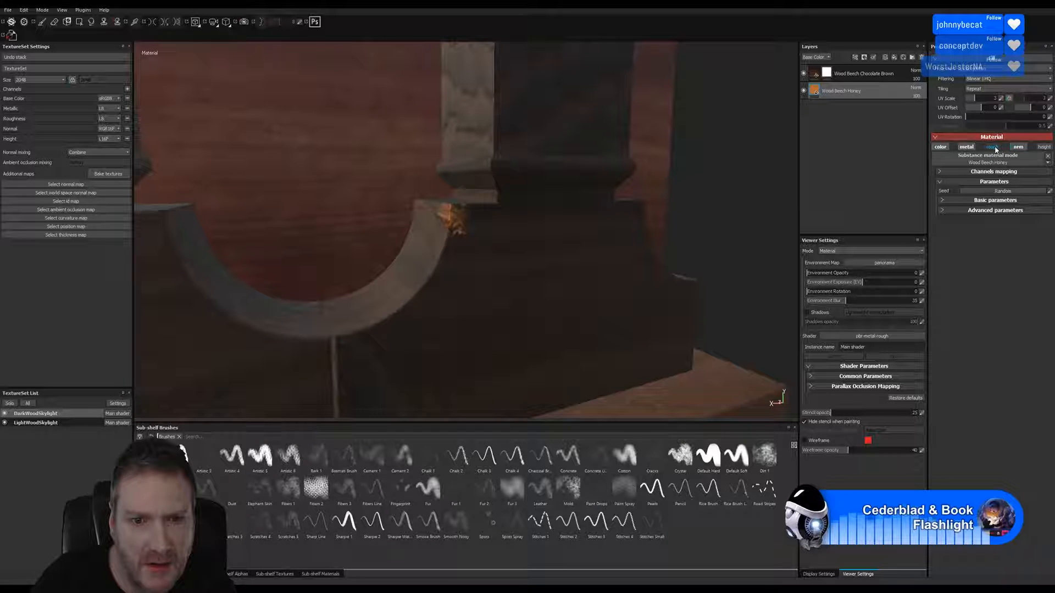
click(965, 148)
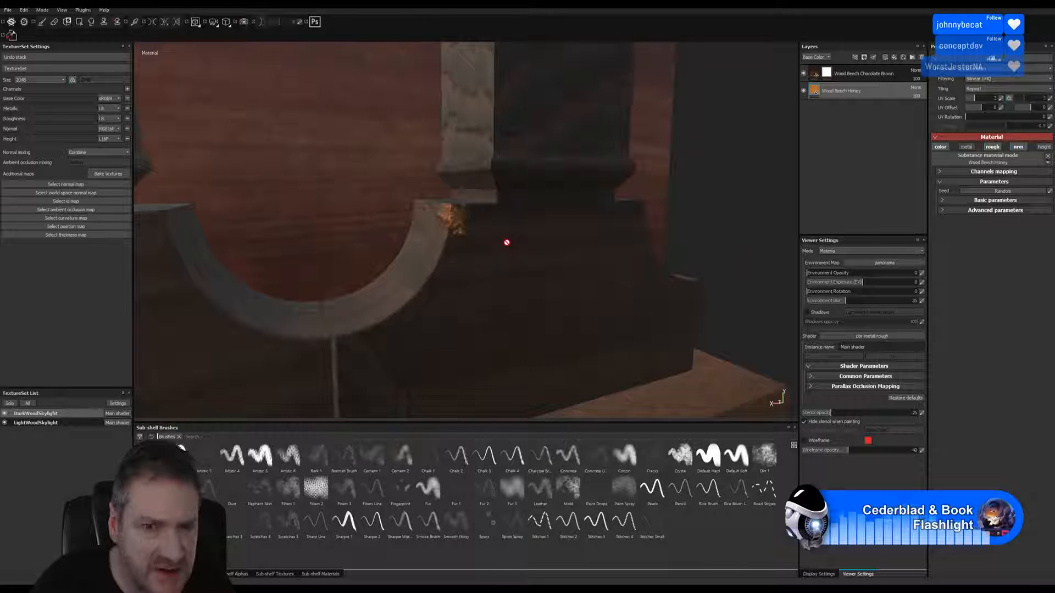
alt+drag(504, 240, 440, 173)
alt+right_drag(467, 234, 664, 230)
alt+drag(664, 230, 446, 200)
click(1018, 148)
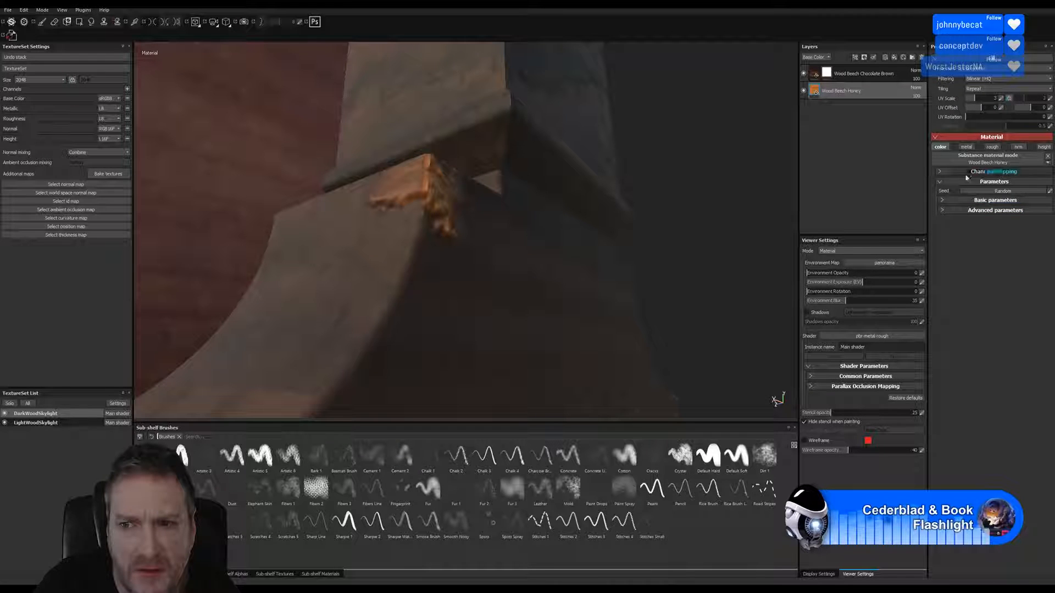
Compare the model with the Wood Beech Chocolate Brown layer hidden and shown, and inspect its mask's brush and grayscale settings.
click(803, 75)
click(803, 74)
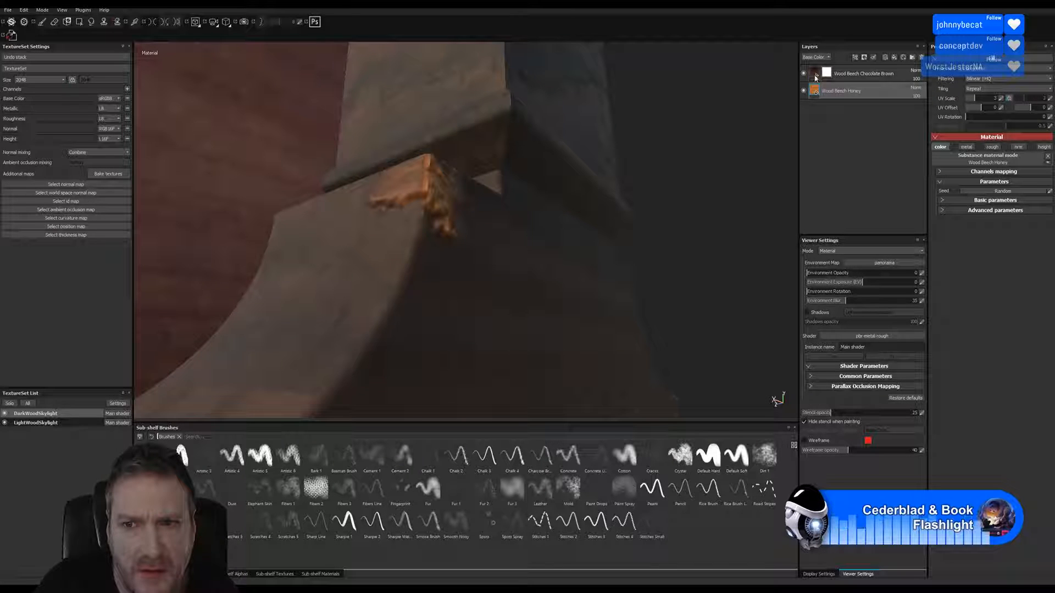
click(825, 75)
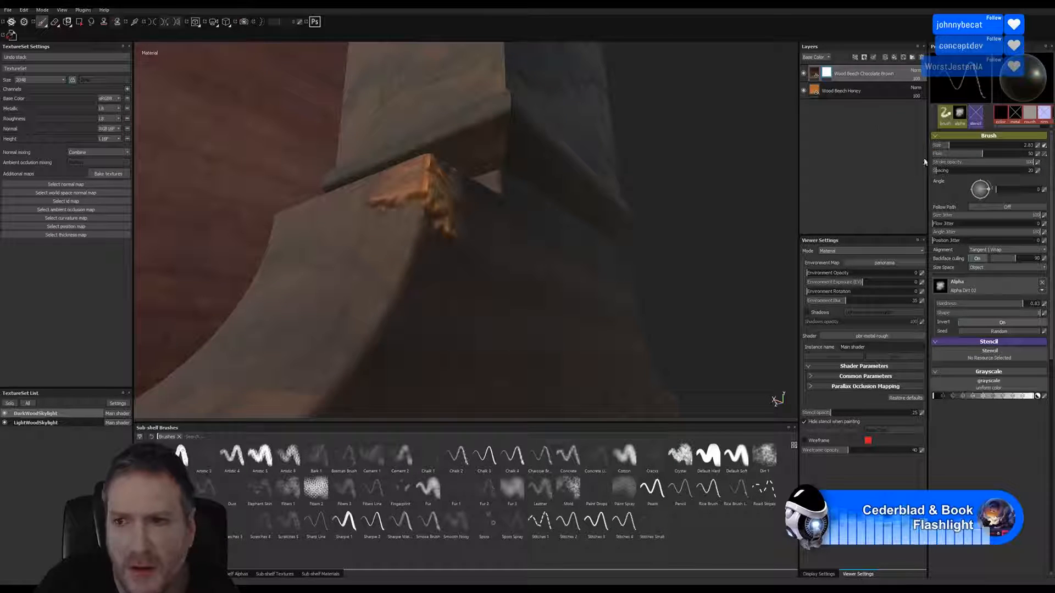
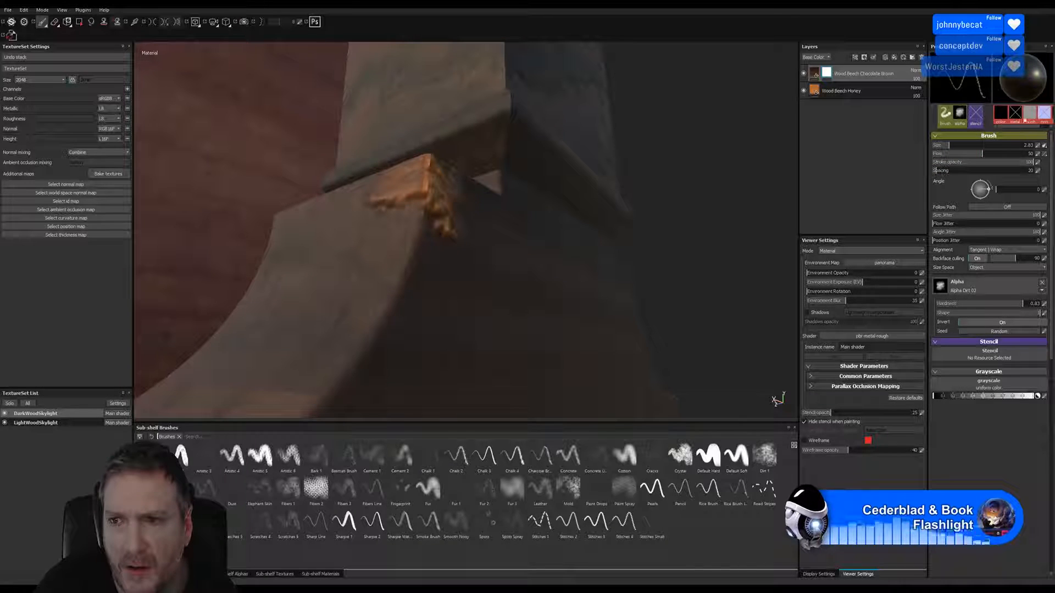
click(1029, 116)
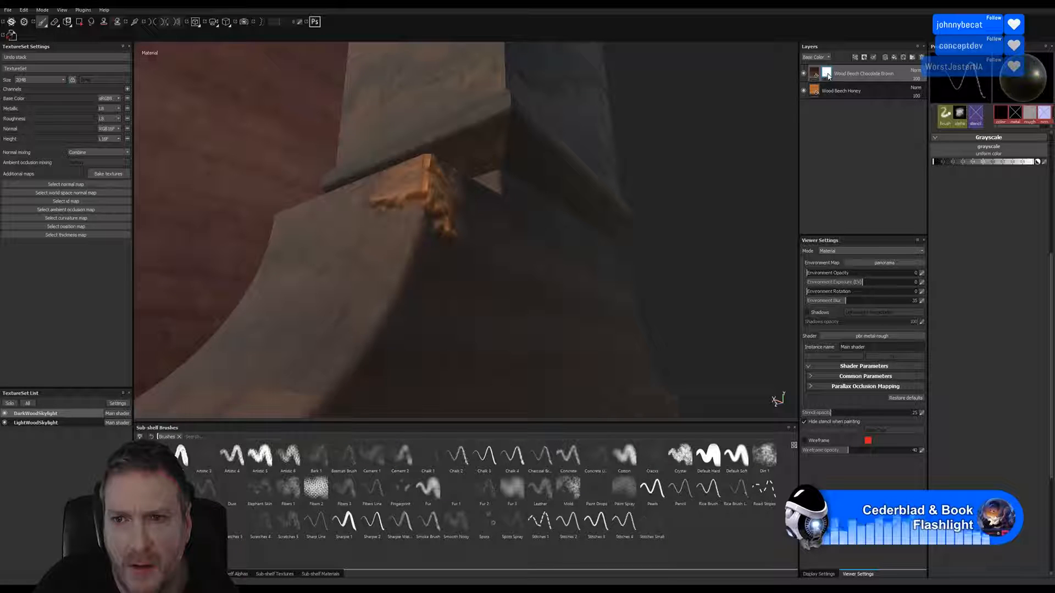
click(938, 139)
click(938, 139)
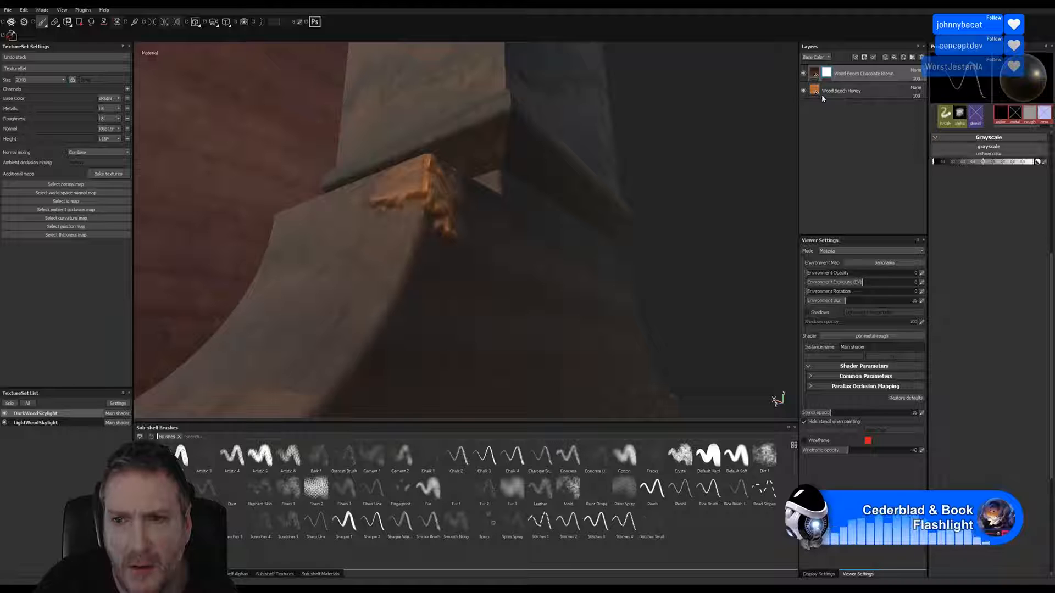
Test the nrm, rough and metal channels of the Wood Beech Chocolate Brown layer, and turn off its height channel.
click(815, 75)
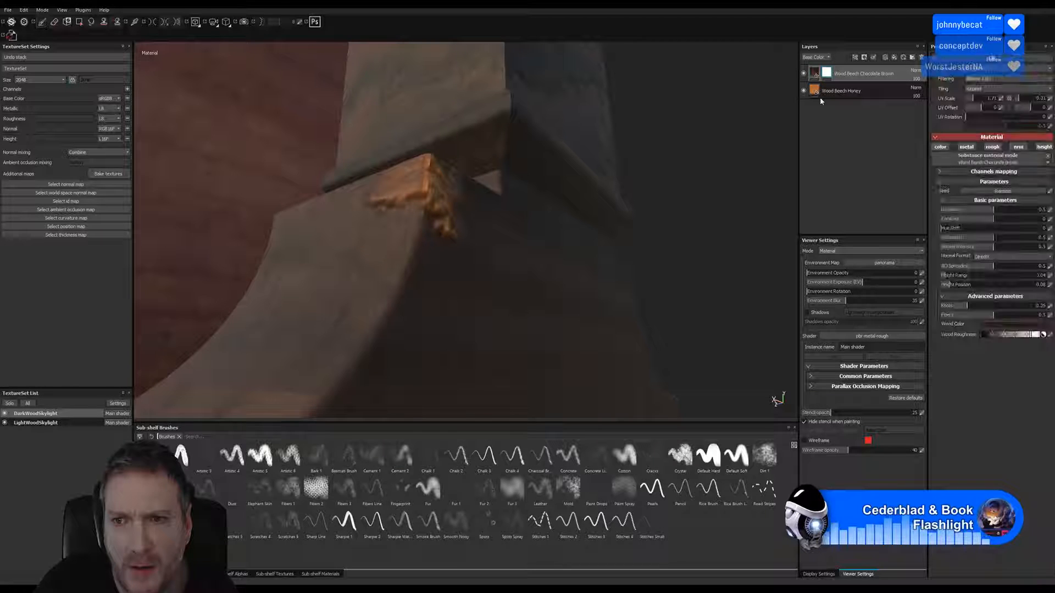
click(1018, 150)
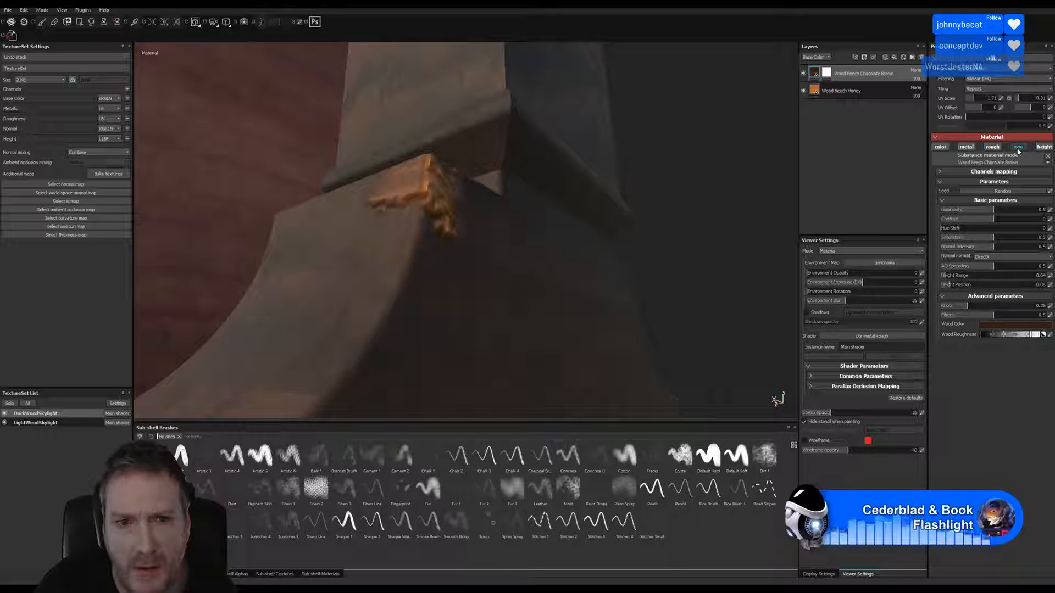
click(993, 151)
click(980, 150)
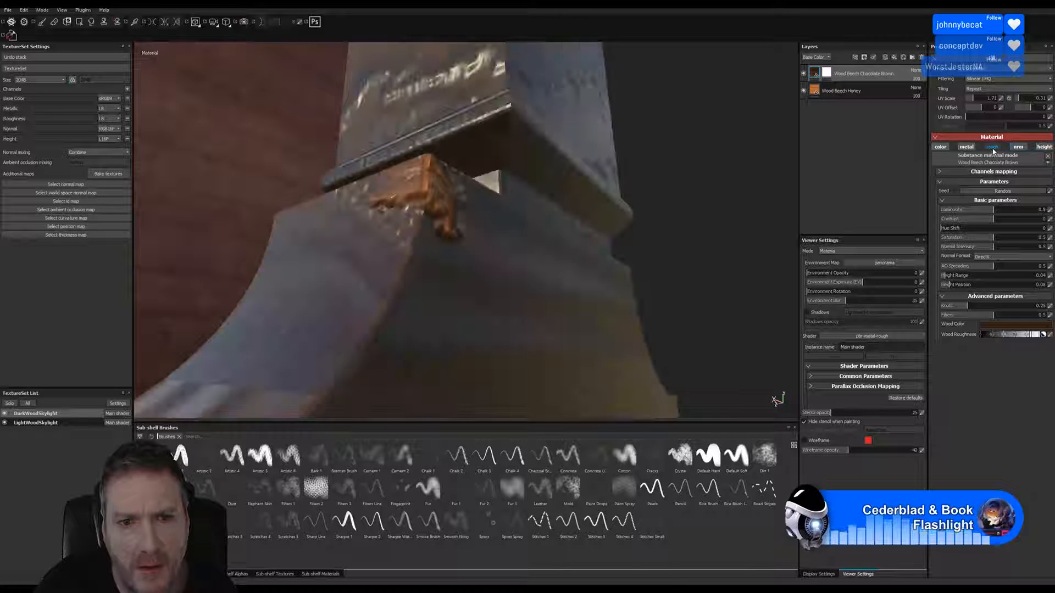
click(969, 149)
click(968, 149)
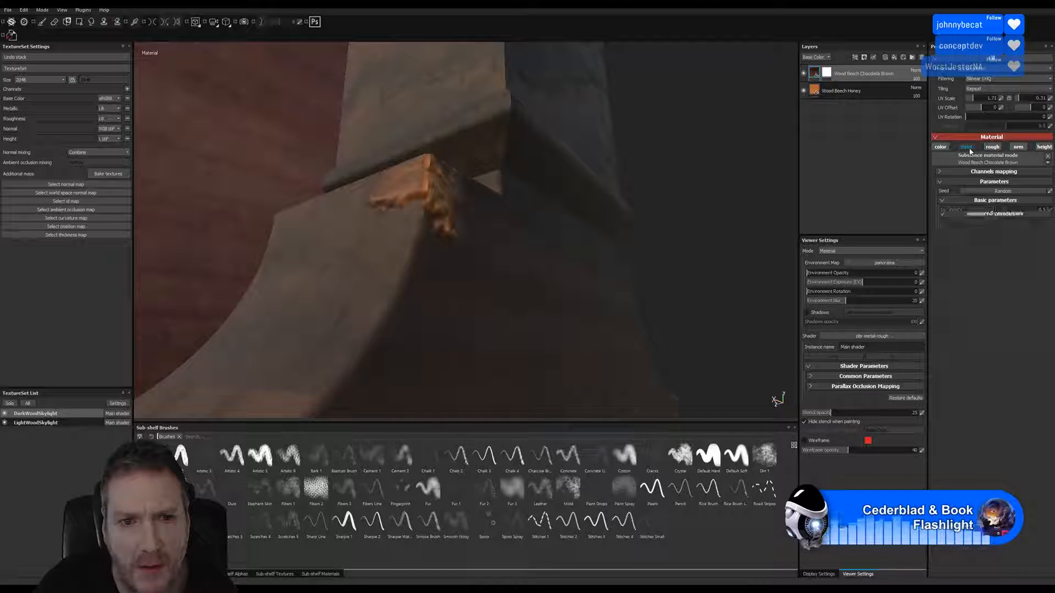
click(1044, 147)
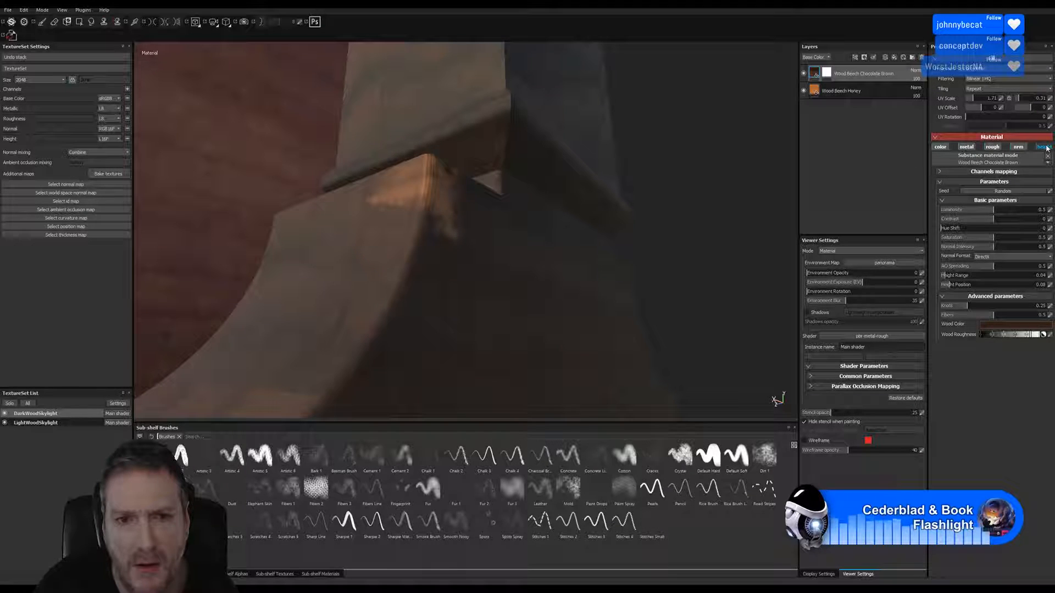
Compare the painted arch edge with the height channel of the Wood Beech Chocolate Brown layer switched on and off.
click(1044, 147)
click(1046, 149)
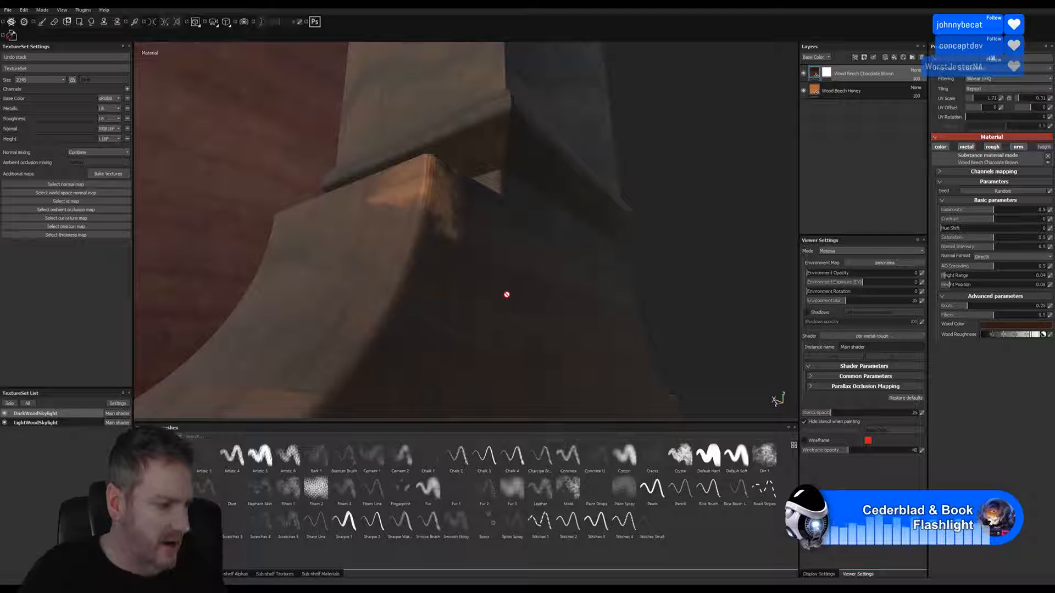
alt+drag(464, 249, 632, 250)
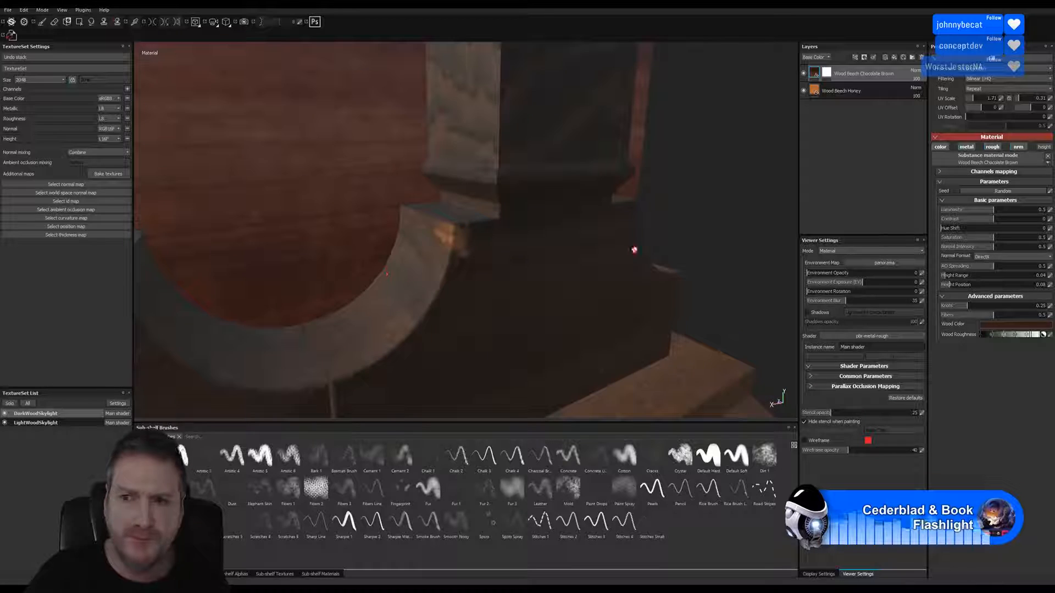
click(1045, 147)
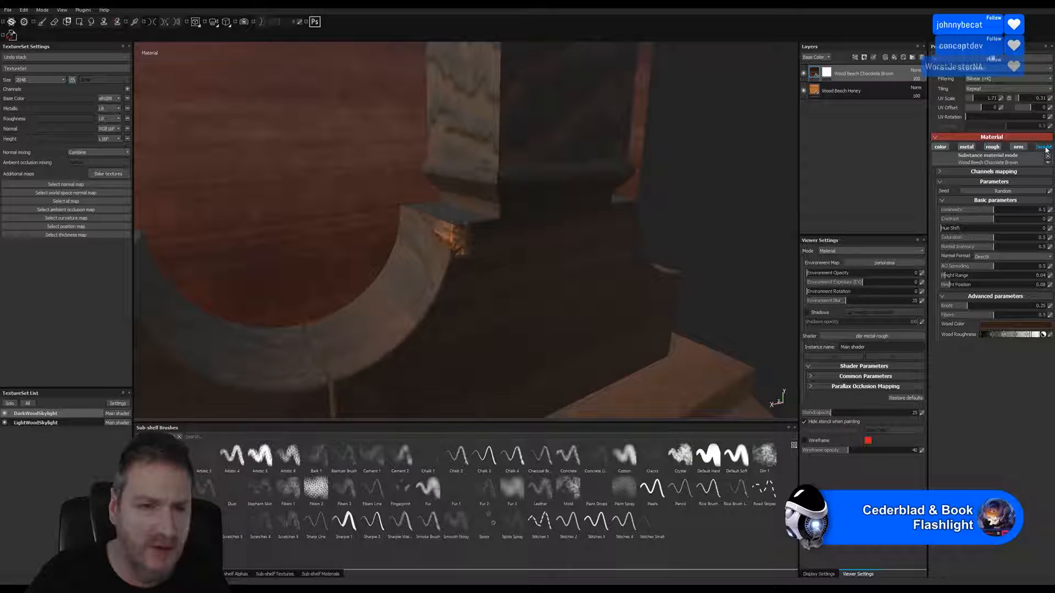
click(1047, 148)
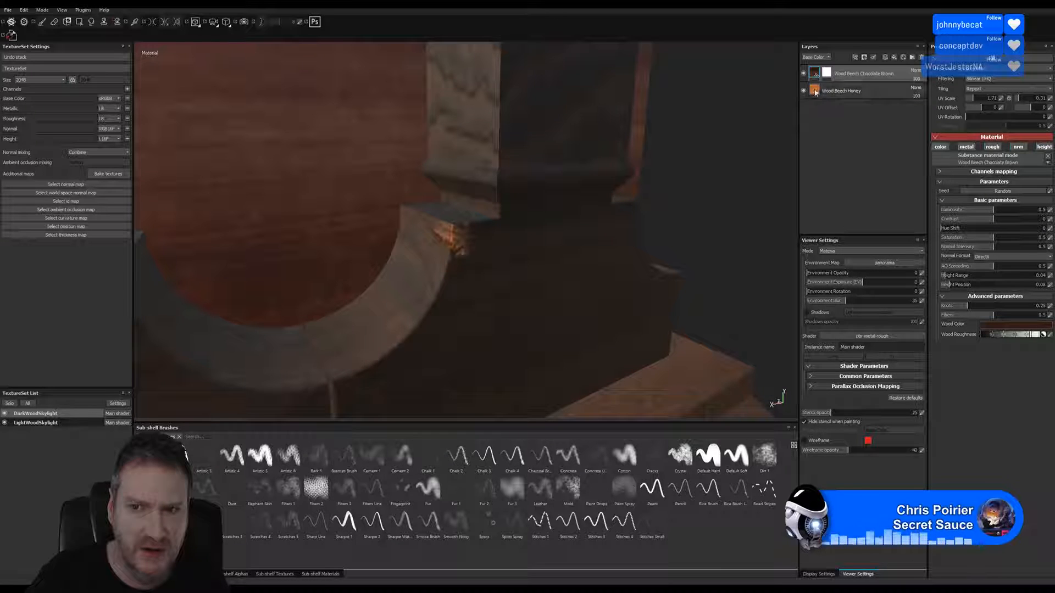
Enable the height channel of the Wood Beech Honey layer and check its relief around the column bases.
click(1042, 147)
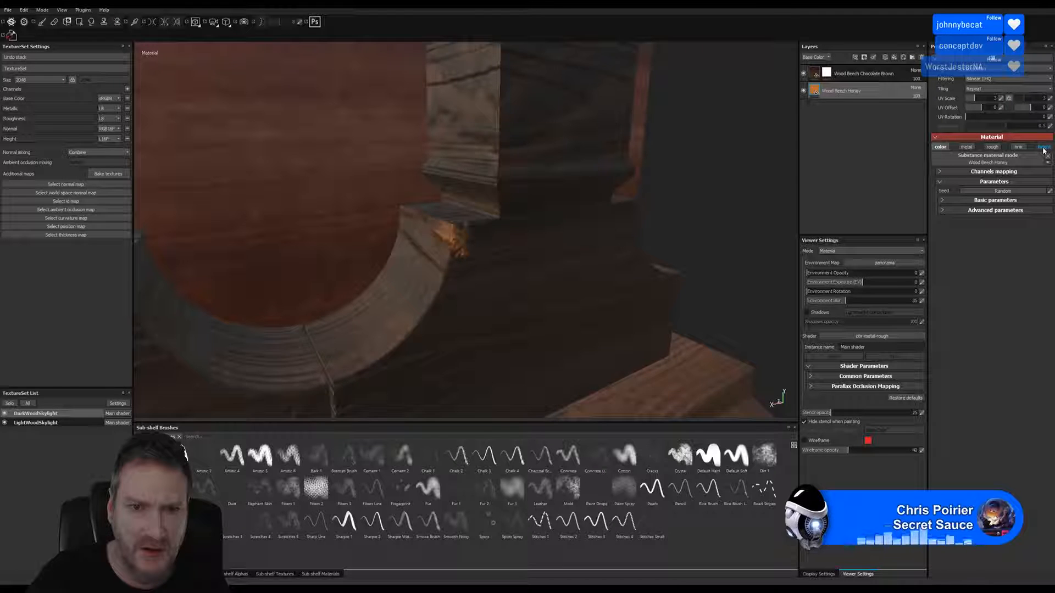
click(1042, 148)
click(1042, 148)
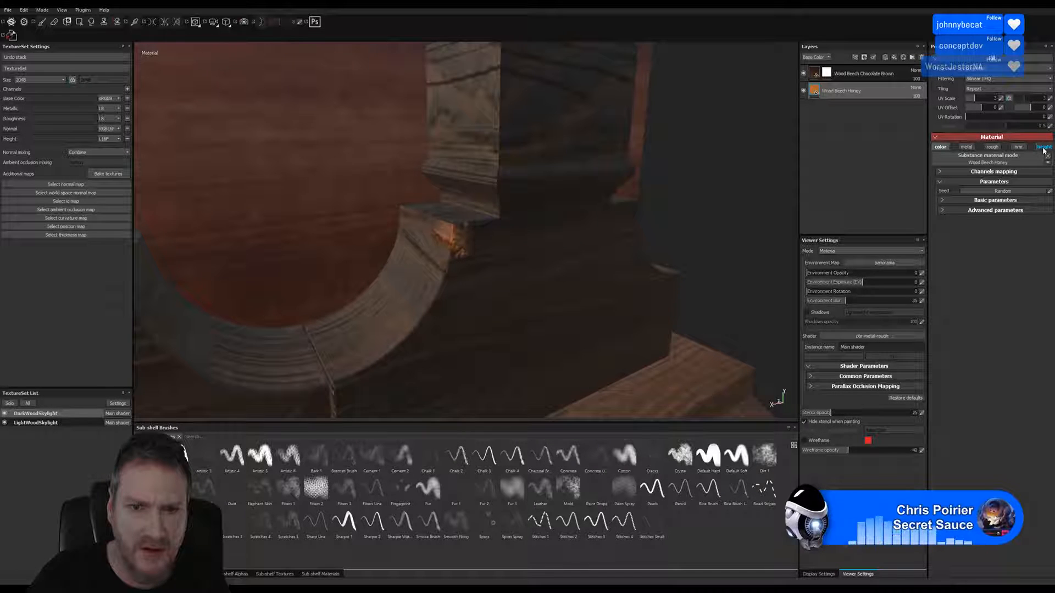
alt+drag(670, 213, 472, 228)
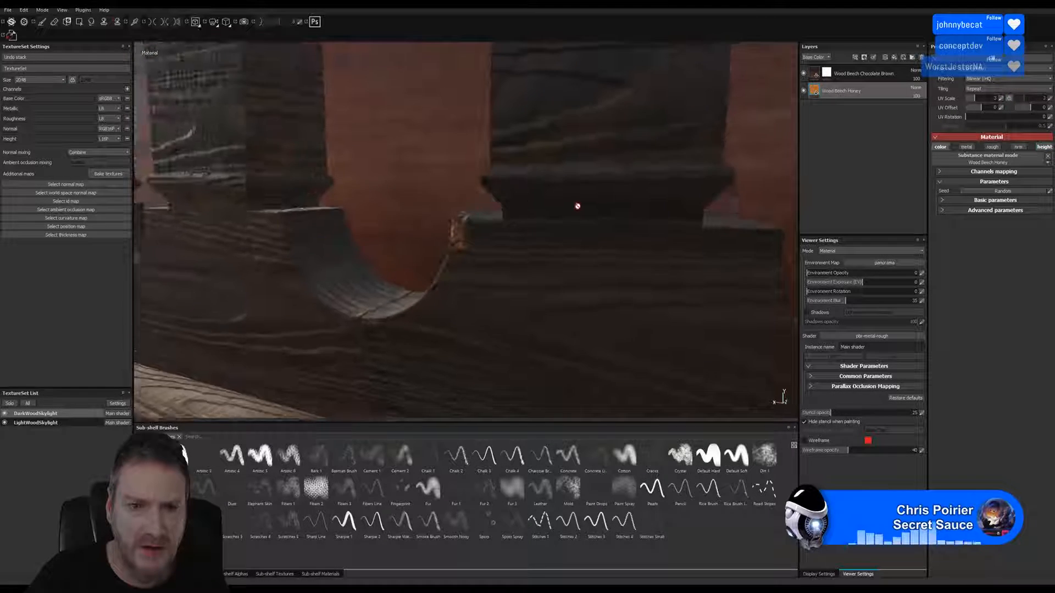
alt+drag(574, 208, 319, 275)
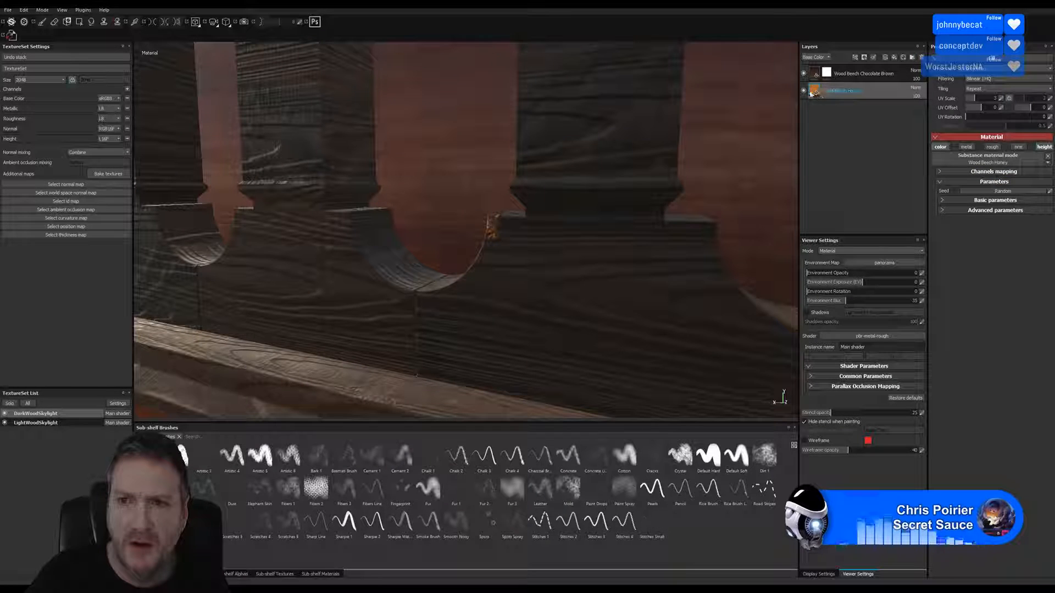
Set the Wood Beech Honey layer's Height Range to 0.04 and Height Position to 0.08 in its basic parameters.
click(942, 203)
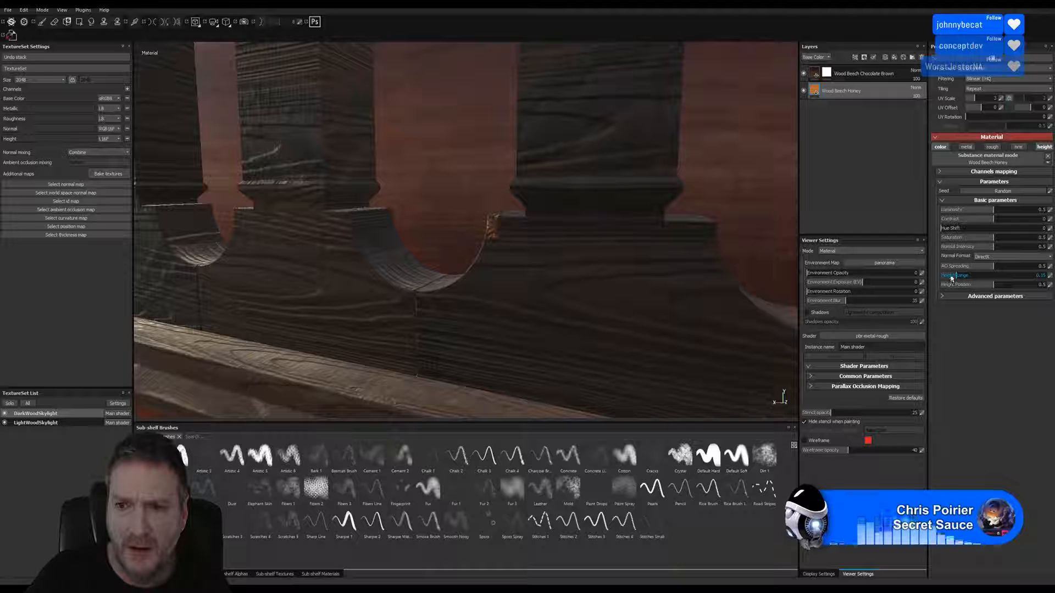
click(949, 286)
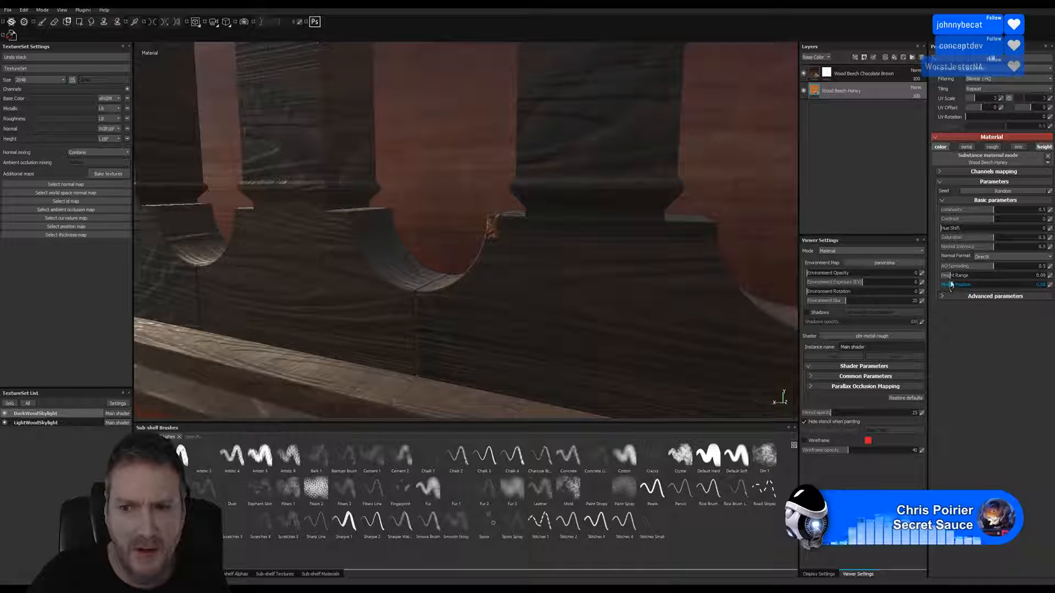
click(945, 275)
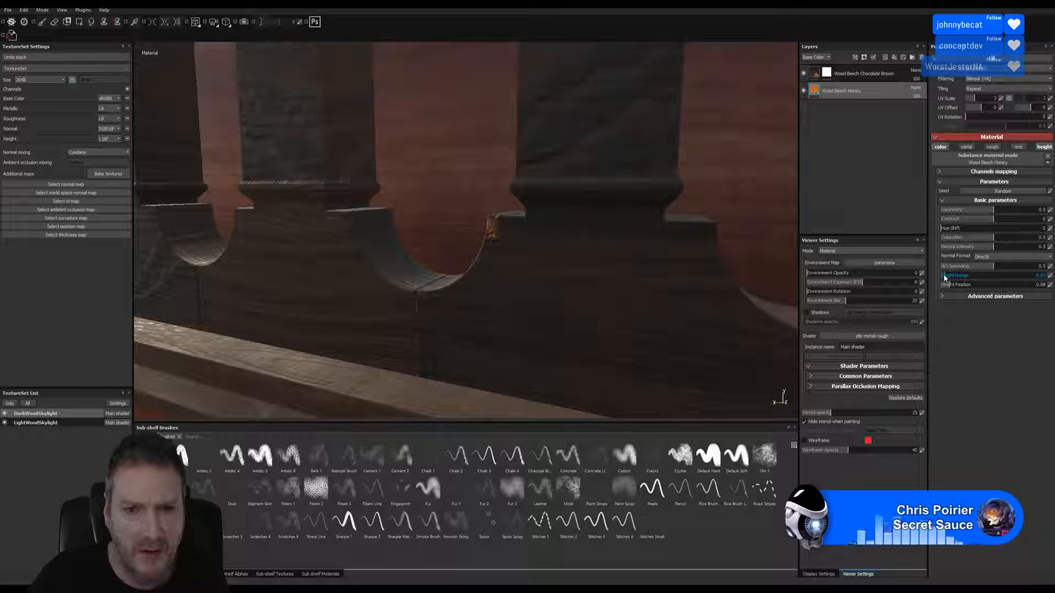
Enable the metal and nrm channels of the Wood Beech Honey layer and turn off the Chocolate Brown layer's height channel.
alt+drag(600, 241, 752, 247)
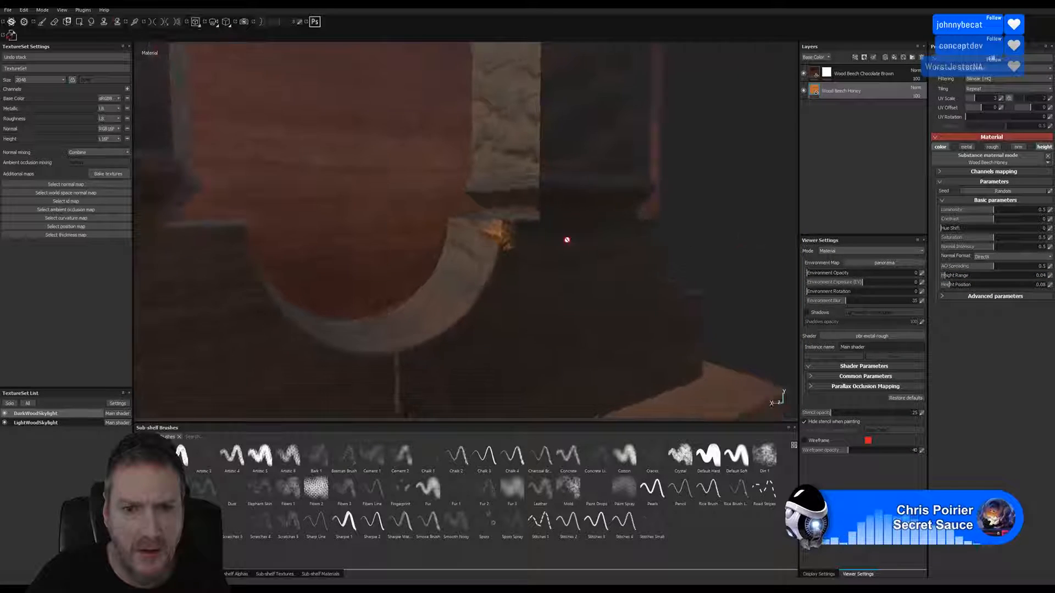
alt+right_drag(533, 239, 713, 239)
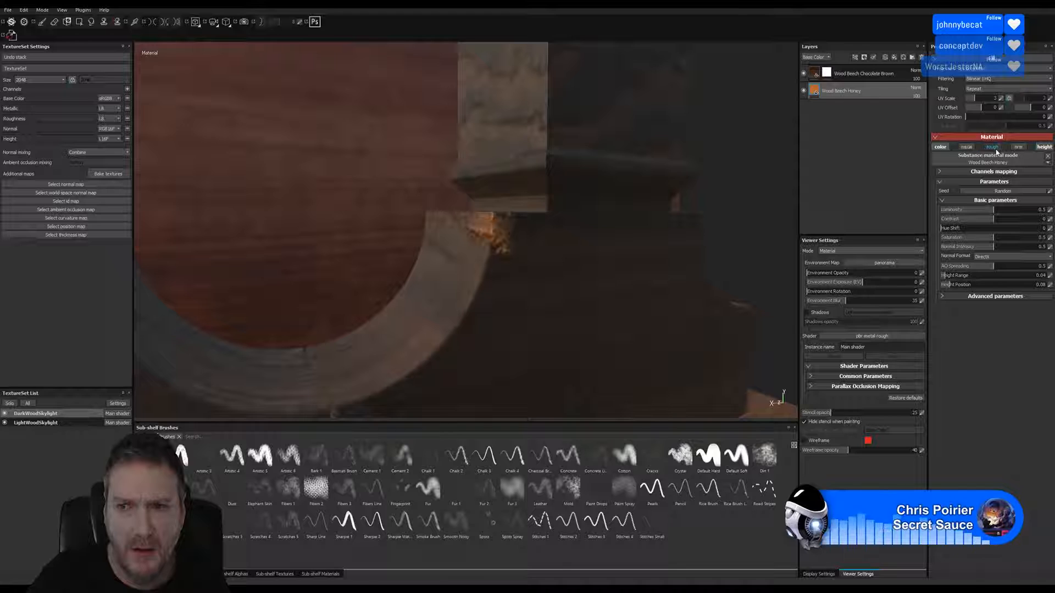
click(970, 148)
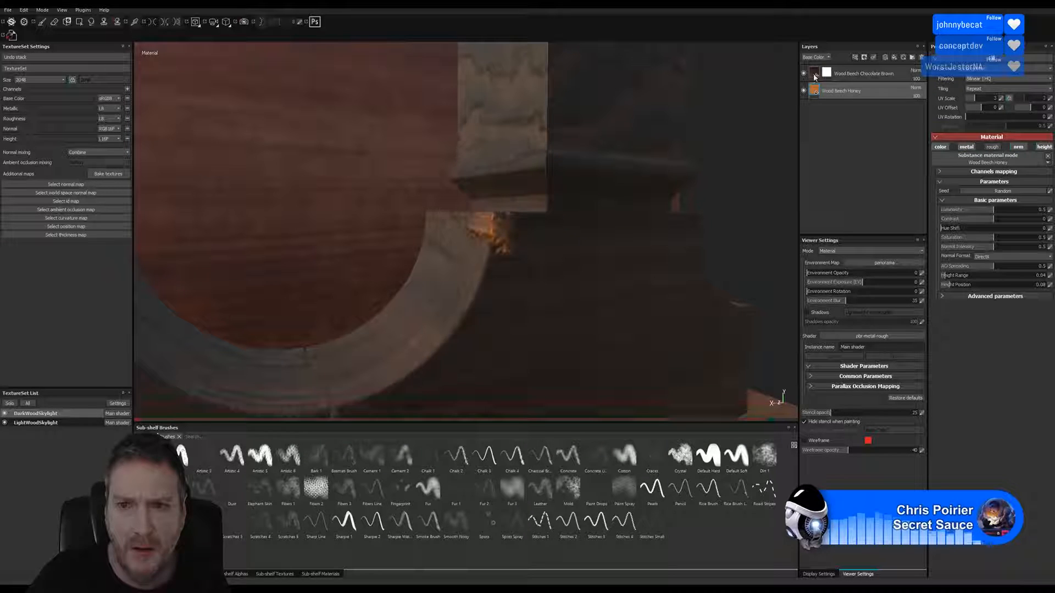
click(1045, 149)
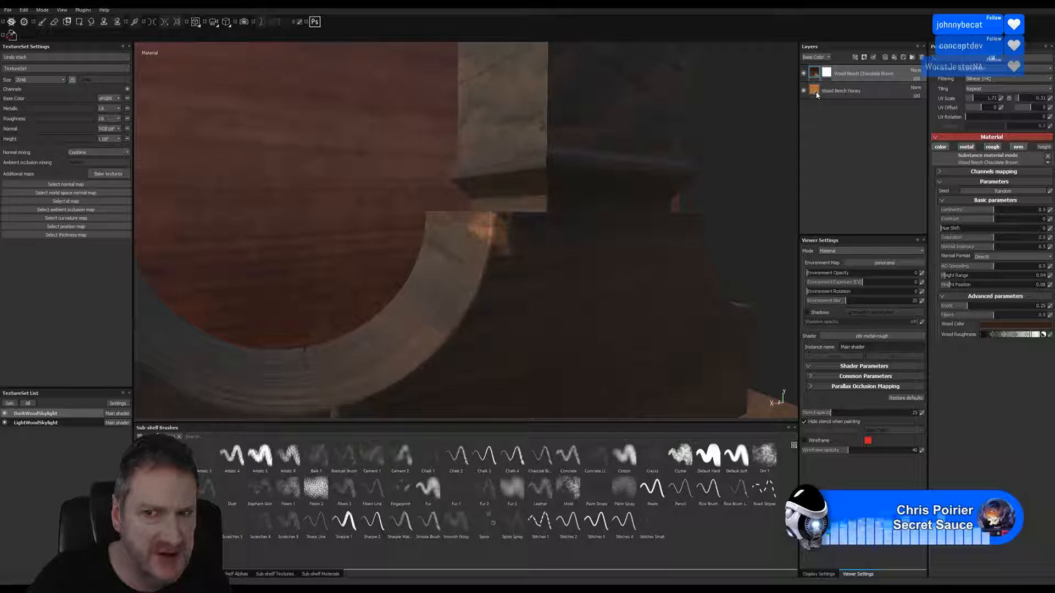
Paint a worn strip into the Chocolate Brown layer's mask along the arch's upper curved edge with a smaller brush.
alt+right_drag(712, 231, 707, 188)
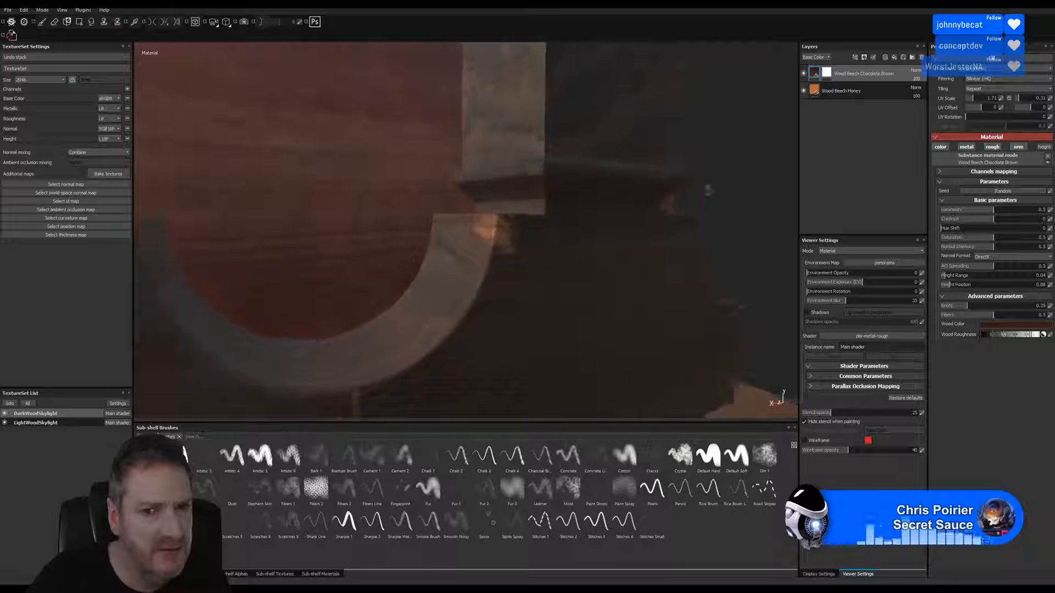
mouse_move(709, 244)
alt+mouse_down()
mouse_move(546, 266)
mouse_move(414, 304)
mouse_move(315, 301)
mouse_move(498, 201)
mouse_move(790, 234)
mouse_move(714, 230)
alt+mouse_up()
alt+right_drag(714, 231, 766, 229)
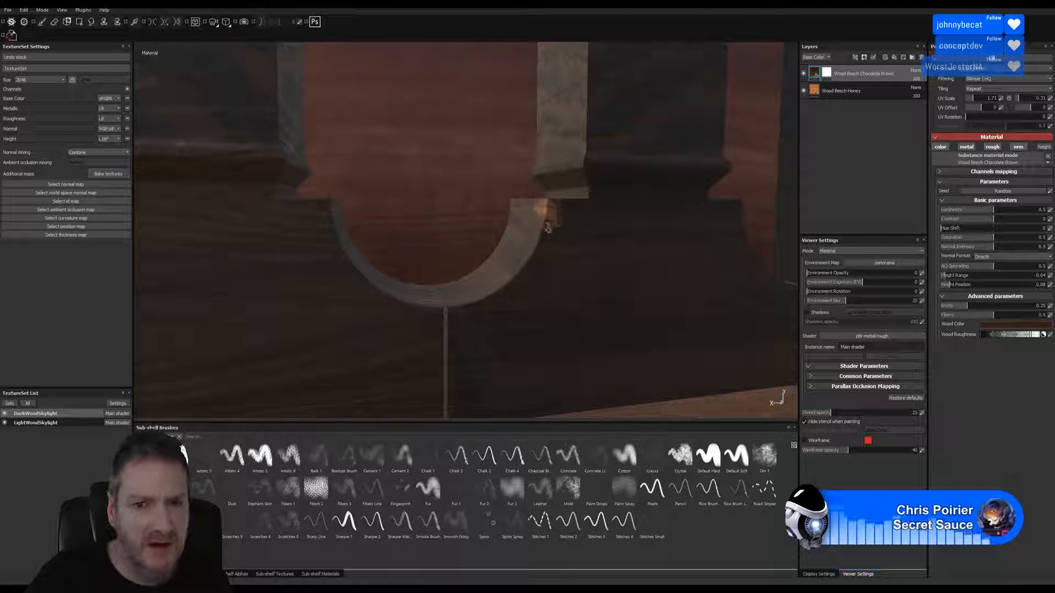
alt+right_drag(547, 228, 862, 192)
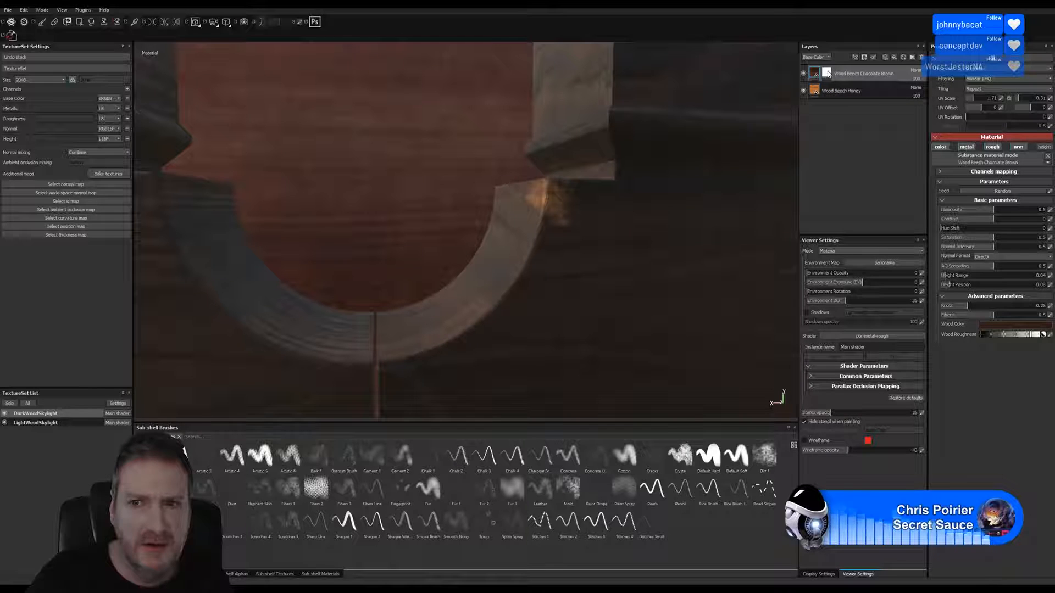
key(1)
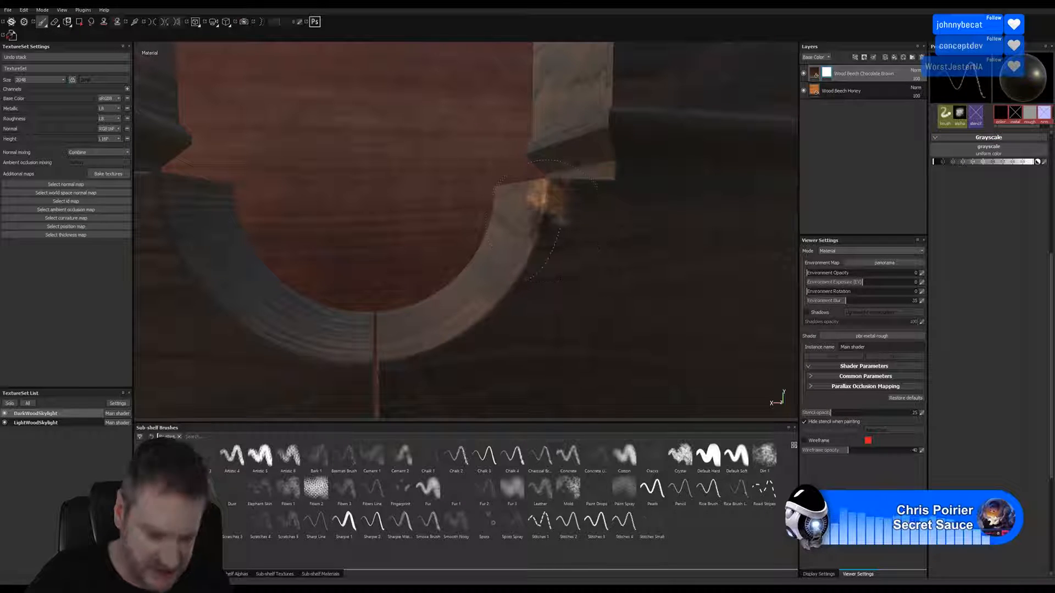
ctrl+right_drag(545, 220, 514, 218)
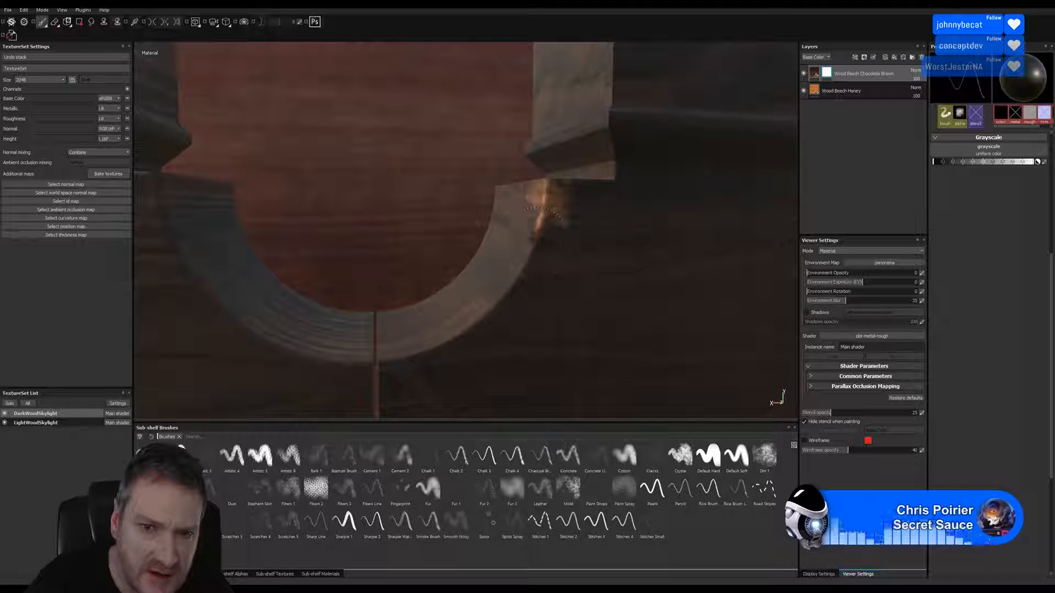
mouse_move(542, 214)
mouse_down()
mouse_move(530, 247)
mouse_move(557, 187)
mouse_up()
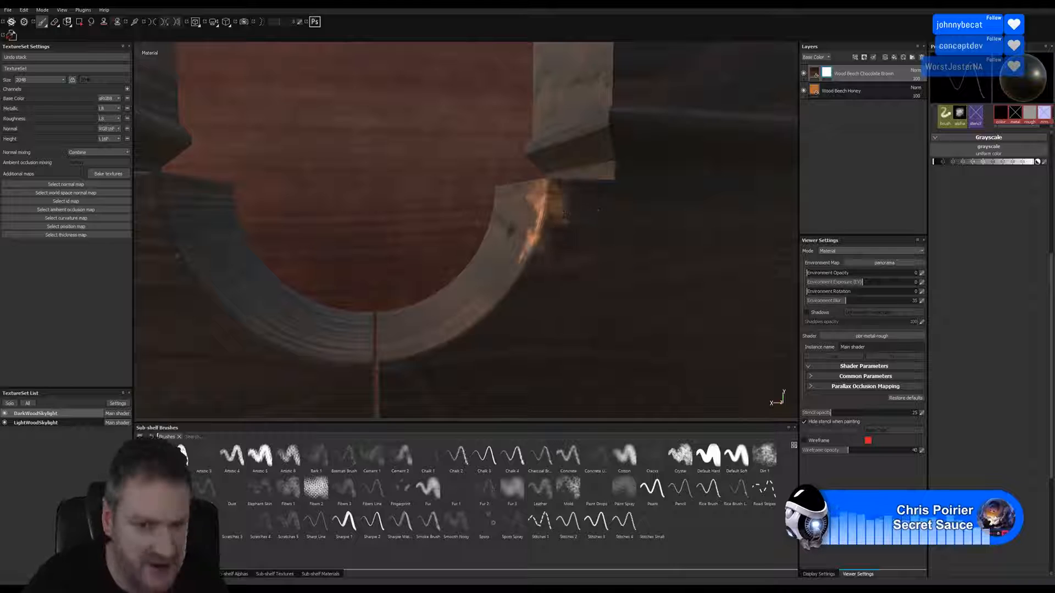
Examine the painted arch edge from a distance and from several angles along the row of columns.
alt+right_drag(528, 221, 293, 275)
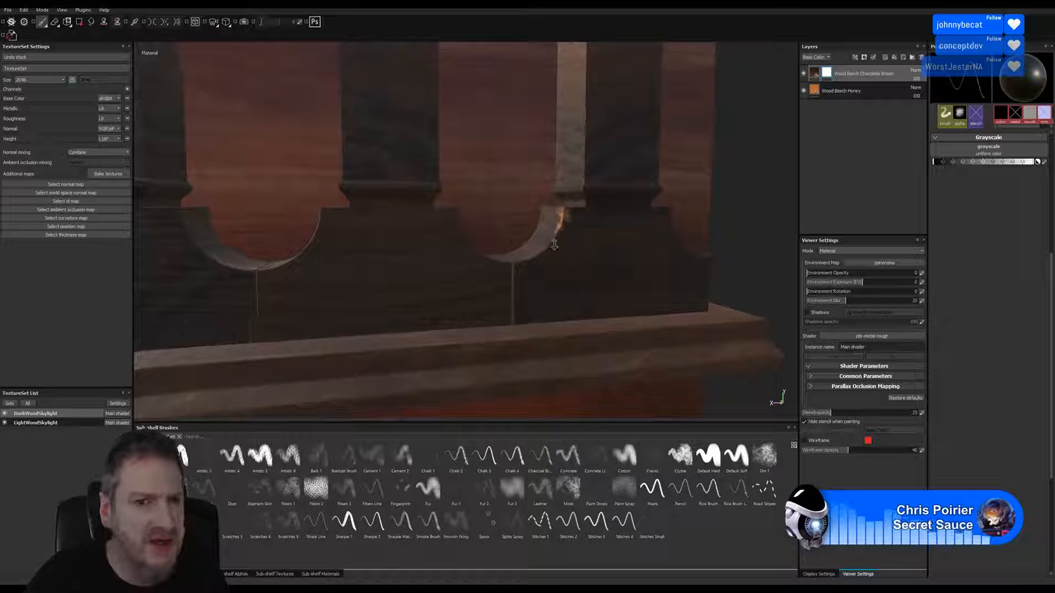
alt+drag(294, 275, 384, 253)
alt+drag(714, 225, 647, 219)
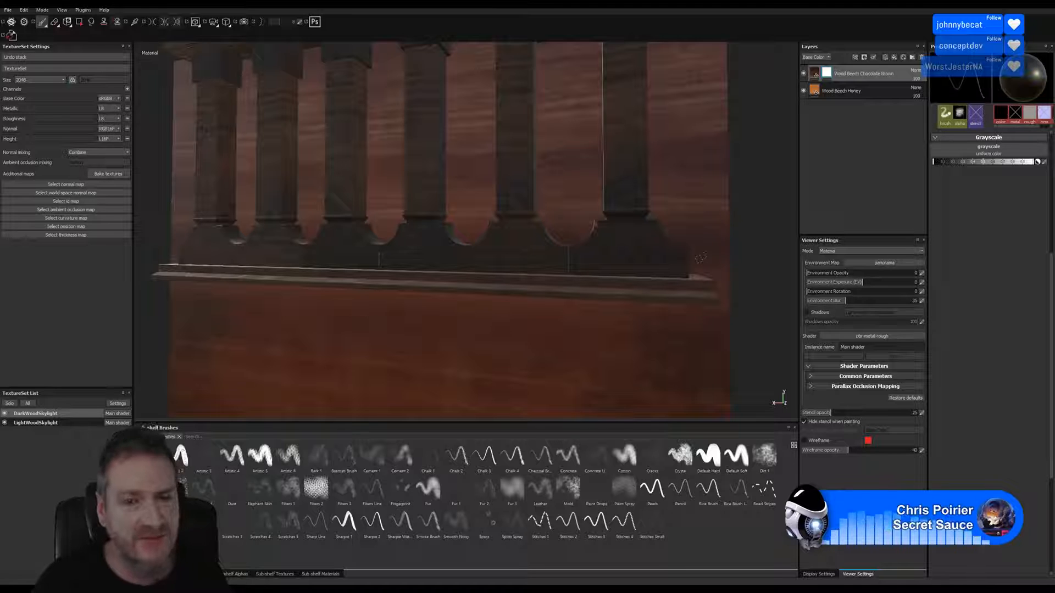
alt+right_drag(659, 254, 819, 279)
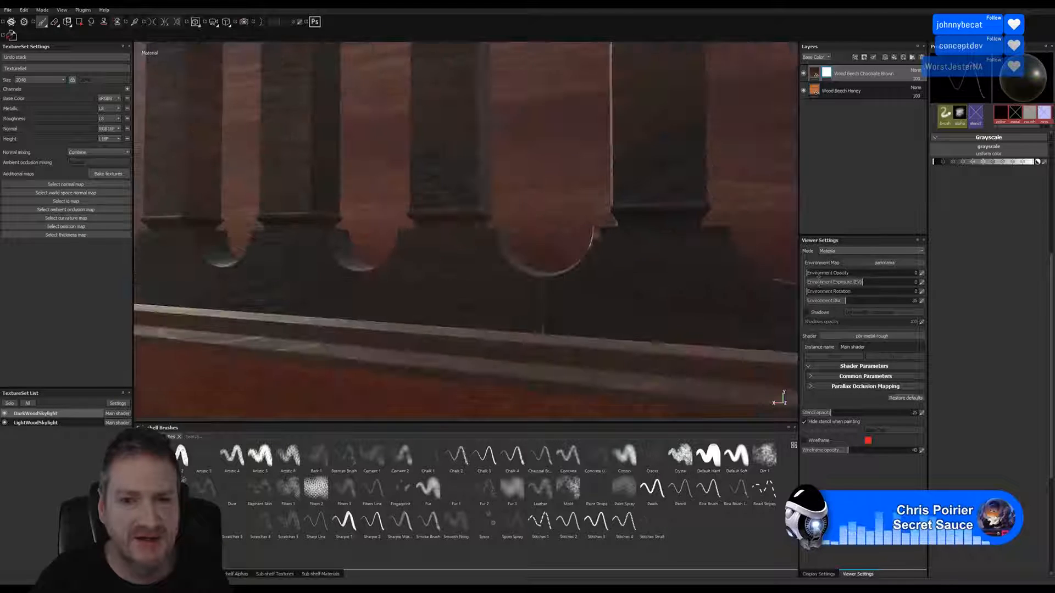
alt+drag(527, 226, 659, 231)
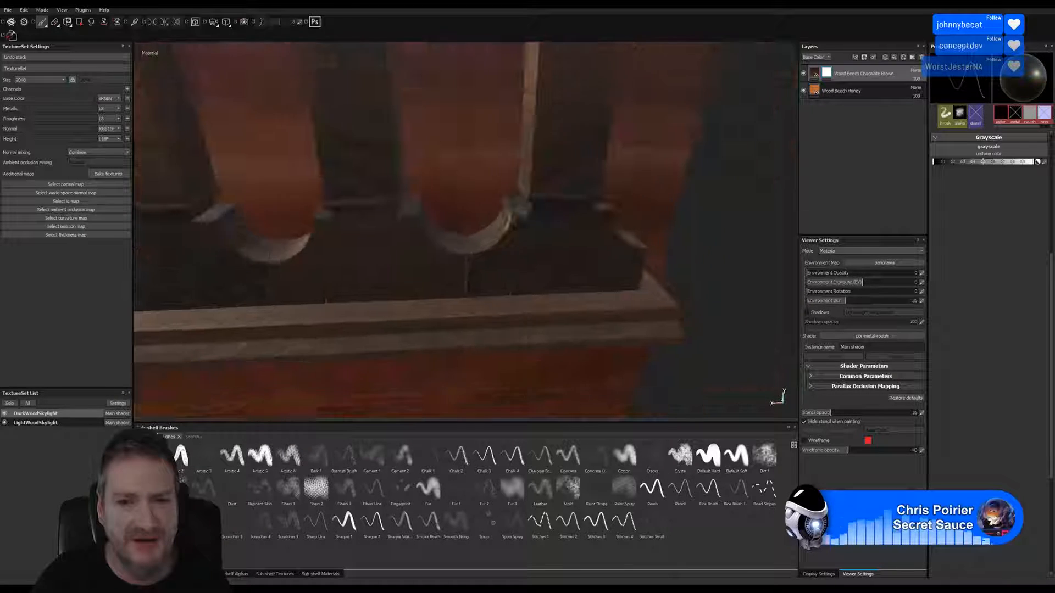
alt+right_drag(659, 230, 806, 243)
alt+right_drag(571, 223, 698, 239)
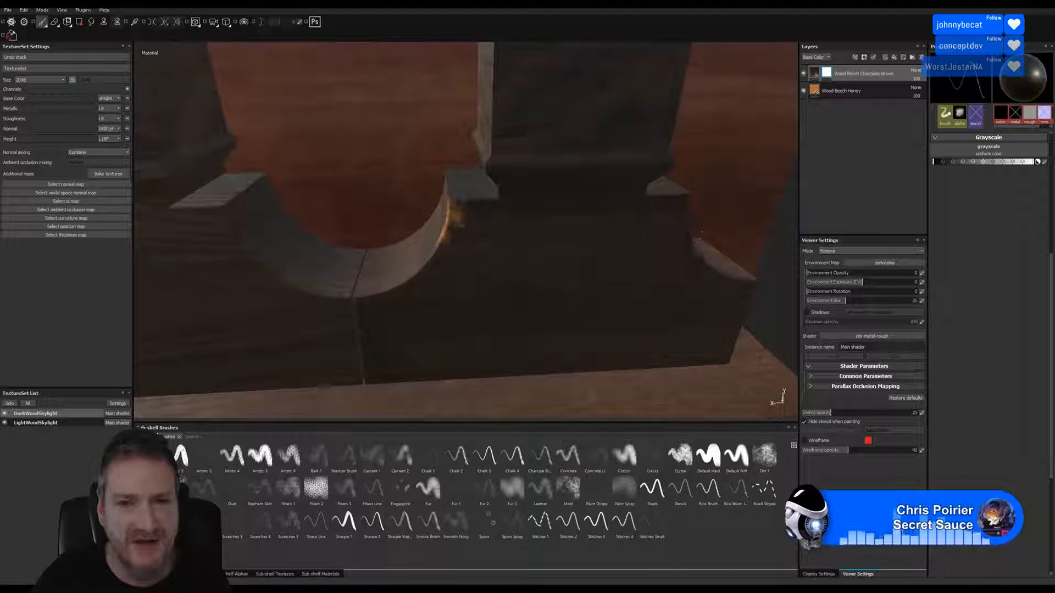
Paint wear into the mask on the corner of the column's base moulding directly above the worn arch edge.
alt+middle_drag(621, 205, 632, 242)
alt+drag(552, 240, 656, 216)
alt+drag(608, 246, 531, 287)
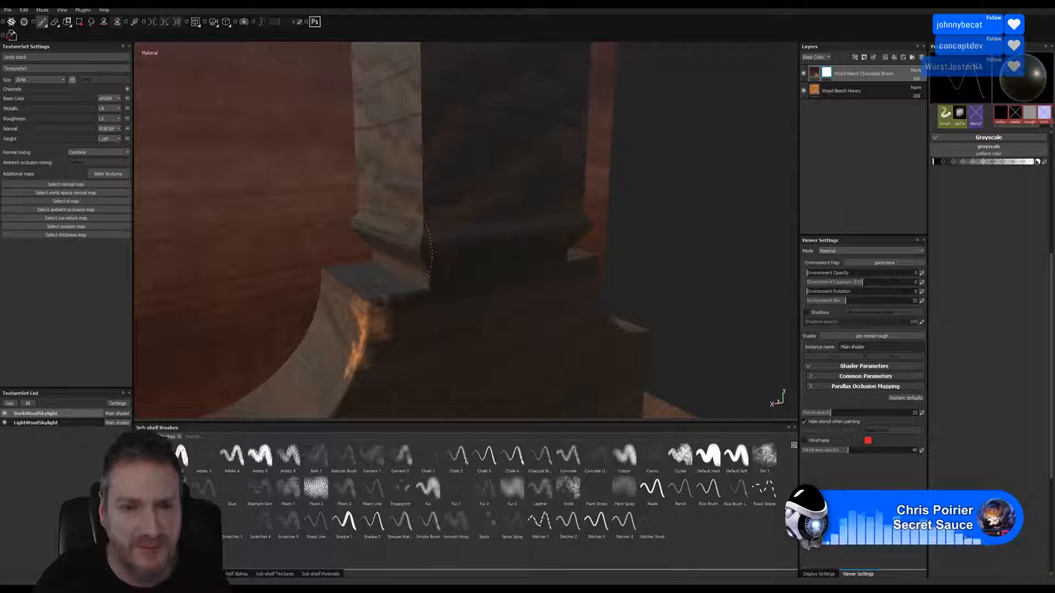
alt+drag(417, 246, 398, 256)
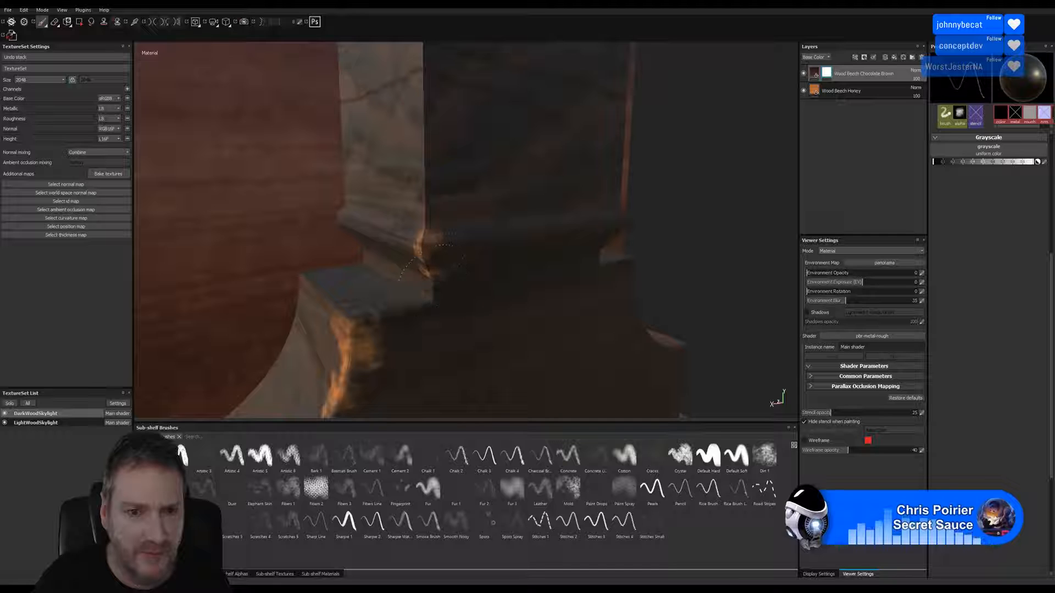
mouse_move(435, 279)
mouse_down()
mouse_move(429, 224)
mouse_move(451, 258)
mouse_move(457, 237)
mouse_up()
Paint worn patches into the mask along the outer curved edge of the end column's foot.
alt+middle_drag(577, 254, 420, 191)
alt+middle_drag(485, 229, 470, 216)
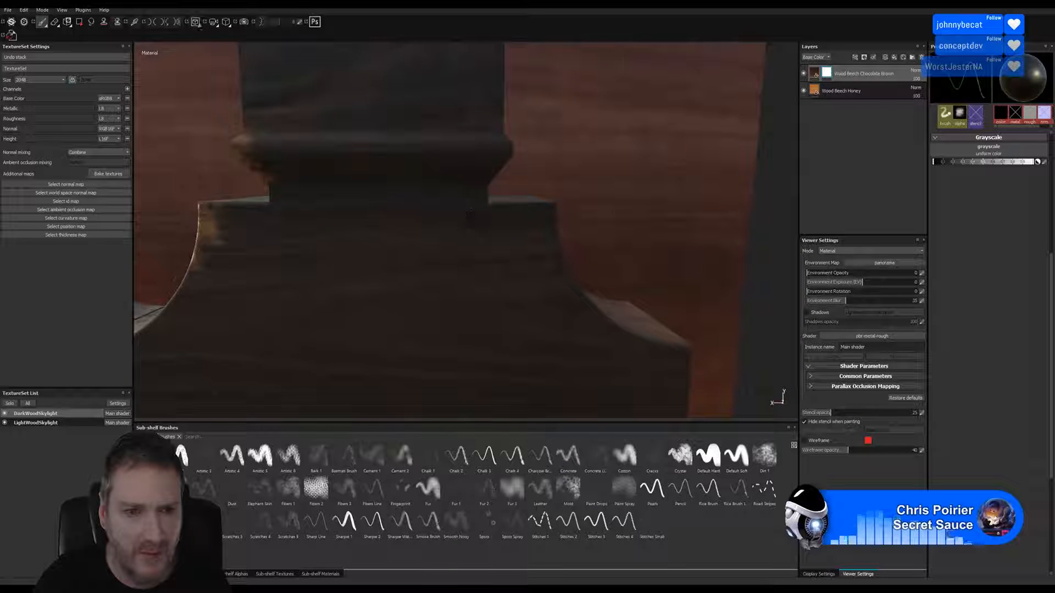
alt+drag(470, 216, 406, 245)
mouse_move(539, 292)
alt+mouse_down()
mouse_move(518, 288)
mouse_move(754, 301)
mouse_move(537, 239)
mouse_move(516, 247)
mouse_move(551, 297)
alt+mouse_up()
click(505, 227)
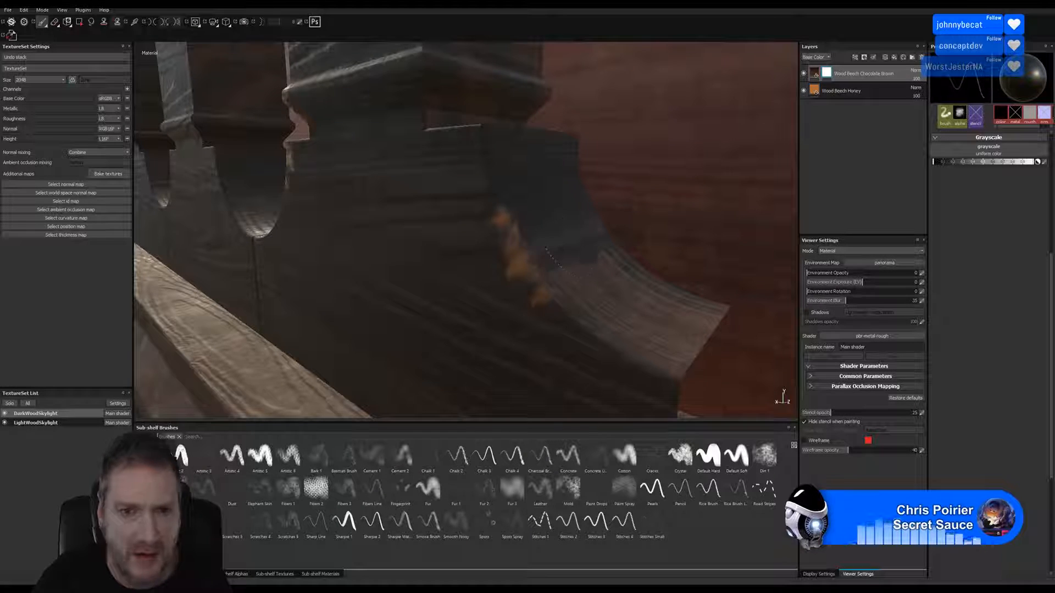
Paint a worn patch into the mask on the outer front corner of the end column's base moulding.
mouse_move(467, 252)
alt+right_down()
mouse_move(407, 289)
mouse_move(384, 215)
alt+right_up()
alt+middle_drag(384, 214, 519, 360)
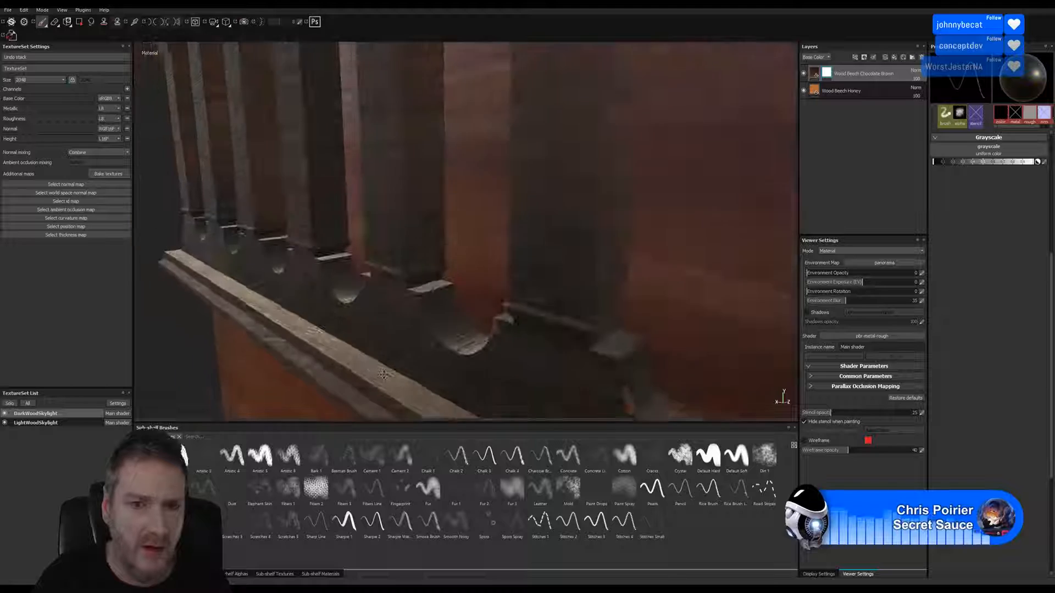
alt+drag(519, 360, 494, 335)
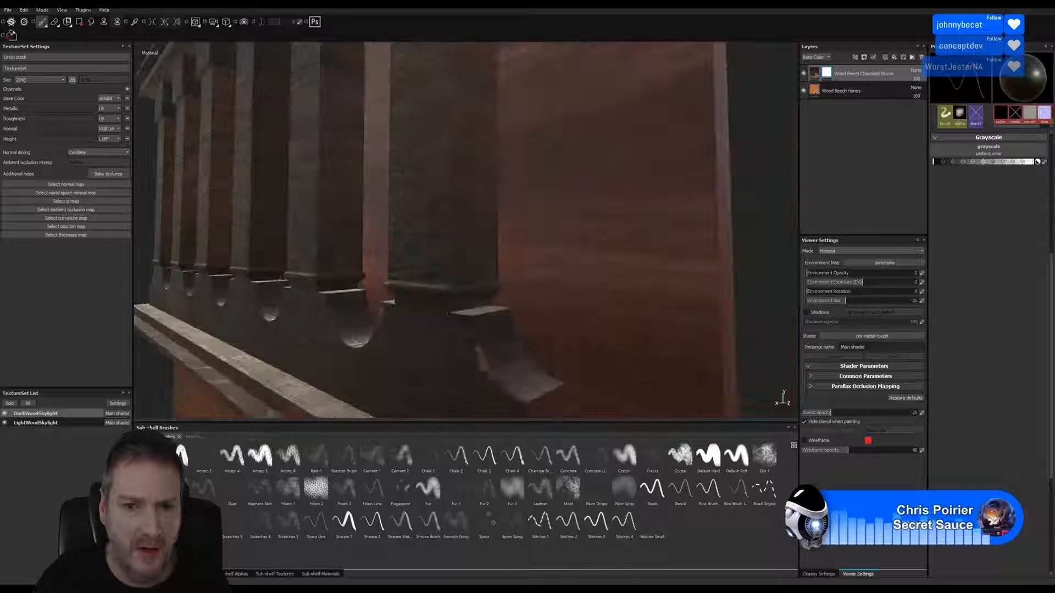
alt+right_drag(692, 307, 769, 319)
alt+drag(600, 287, 621, 242)
alt+right_drag(593, 307, 656, 301)
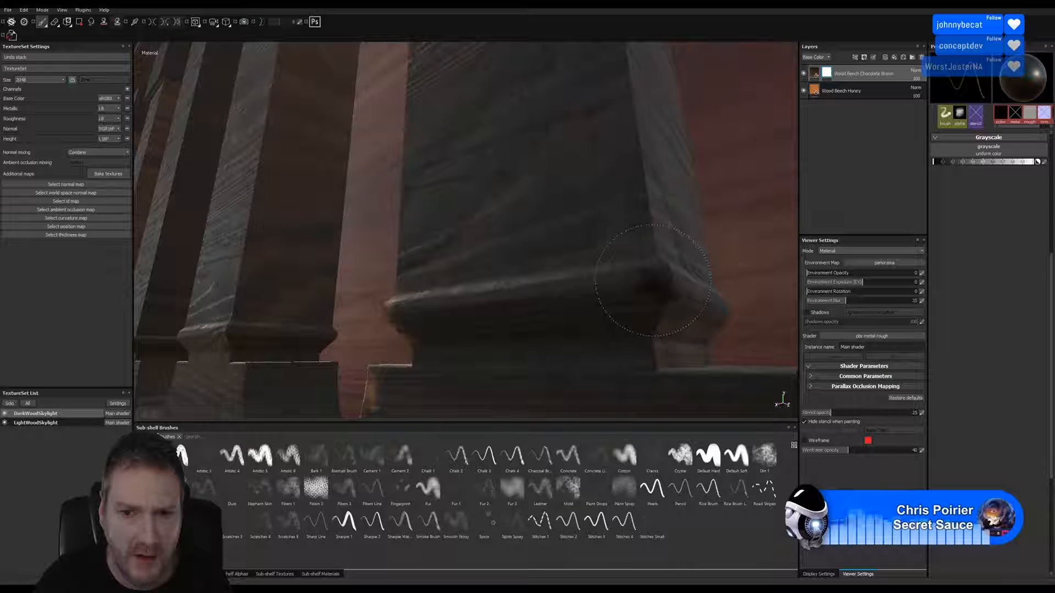
mouse_move(662, 280)
mouse_down()
mouse_move(675, 277)
mouse_move(620, 273)
mouse_move(680, 302)
mouse_move(631, 328)
mouse_move(664, 324)
mouse_up()
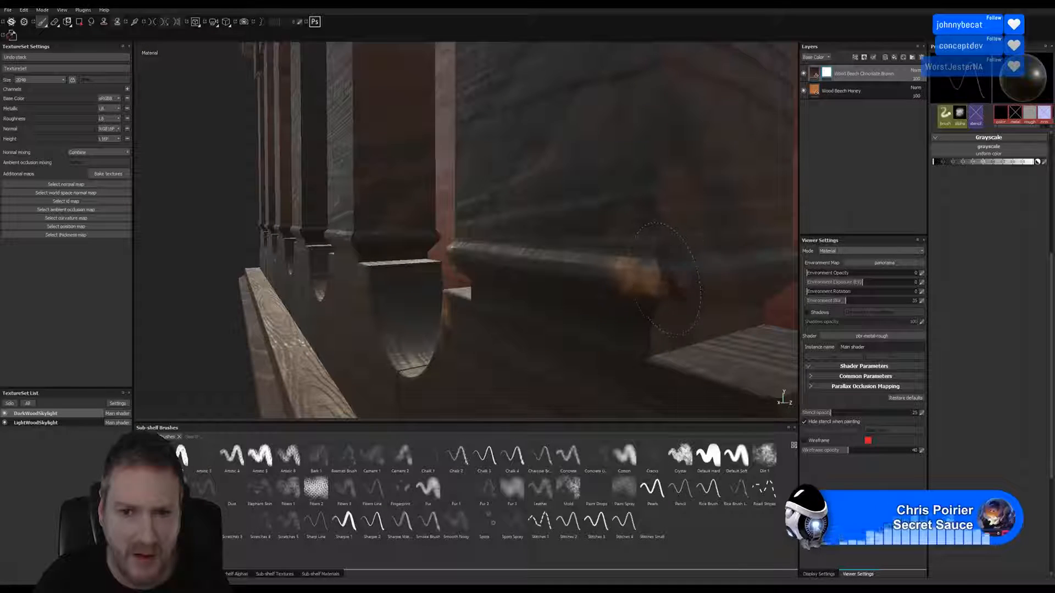
mouse_move(667, 279)
mouse_down()
mouse_move(735, 280)
mouse_move(724, 272)
mouse_move(645, 314)
mouse_move(384, 296)
mouse_up()
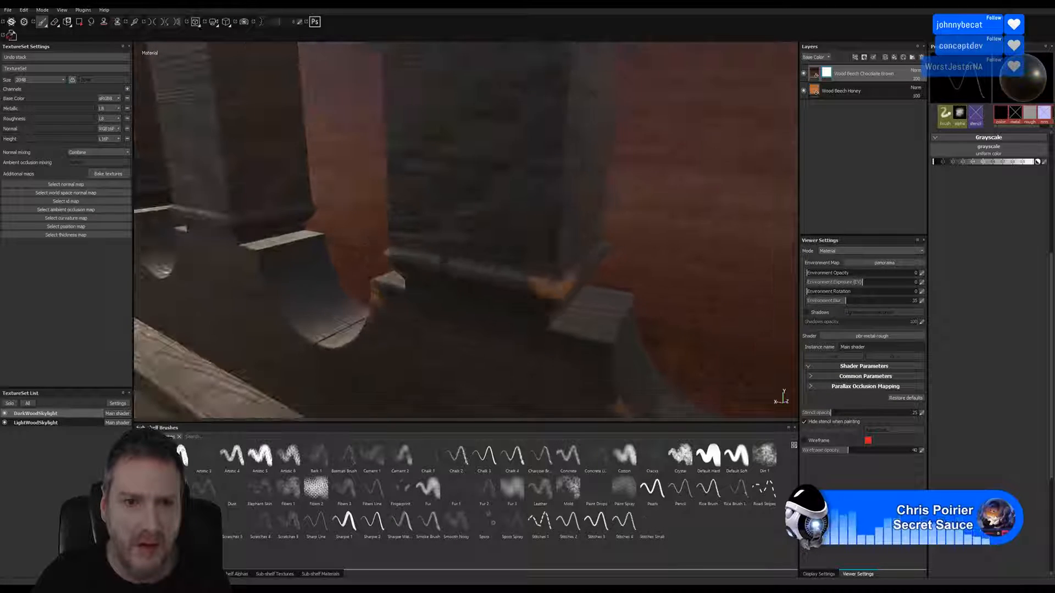
Paint worn patches into the mask along the lower edges and front corners of the end column's capital block.
mouse_move(444, 258)
alt+mouse_down()
mouse_move(308, 236)
mouse_move(439, 209)
alt+mouse_up()
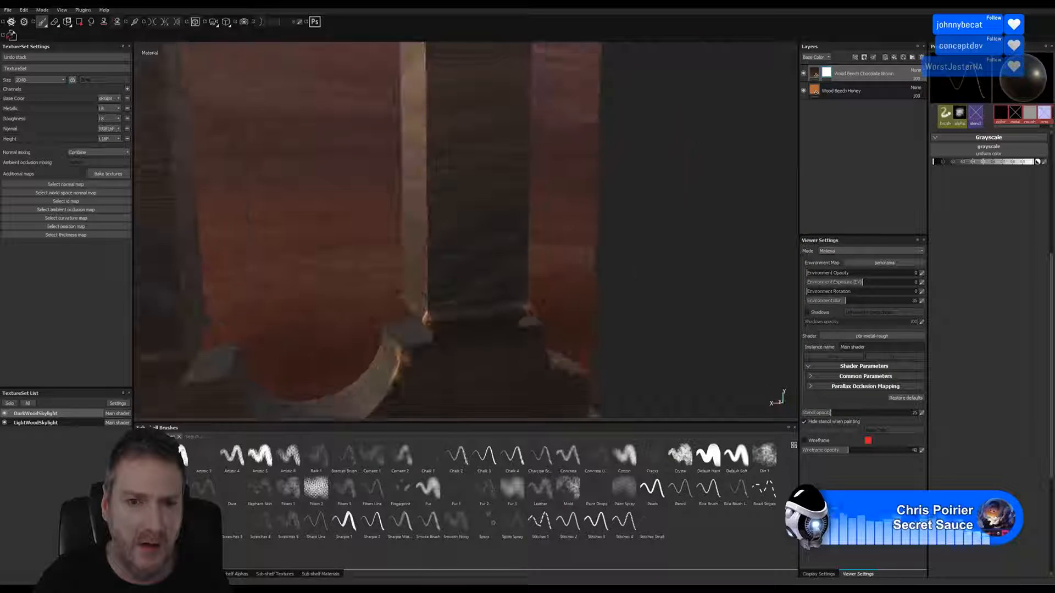
mouse_move(474, 226)
alt+middle_down()
mouse_move(496, 392)
mouse_move(469, 275)
mouse_move(477, 401)
alt+middle_up()
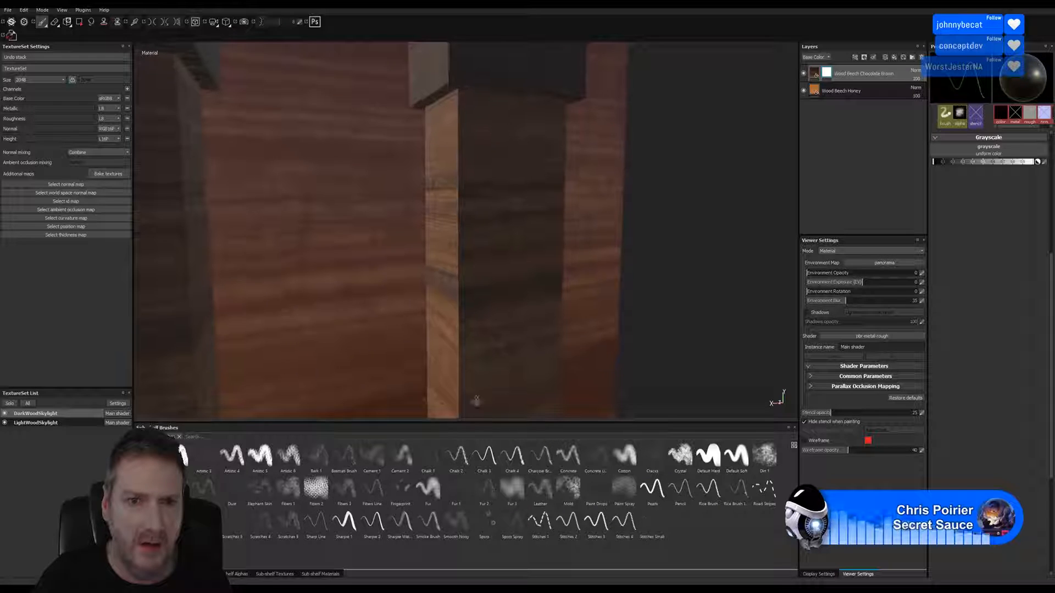
alt+middle_drag(482, 167, 485, 321)
alt+right_drag(488, 286, 864, 260)
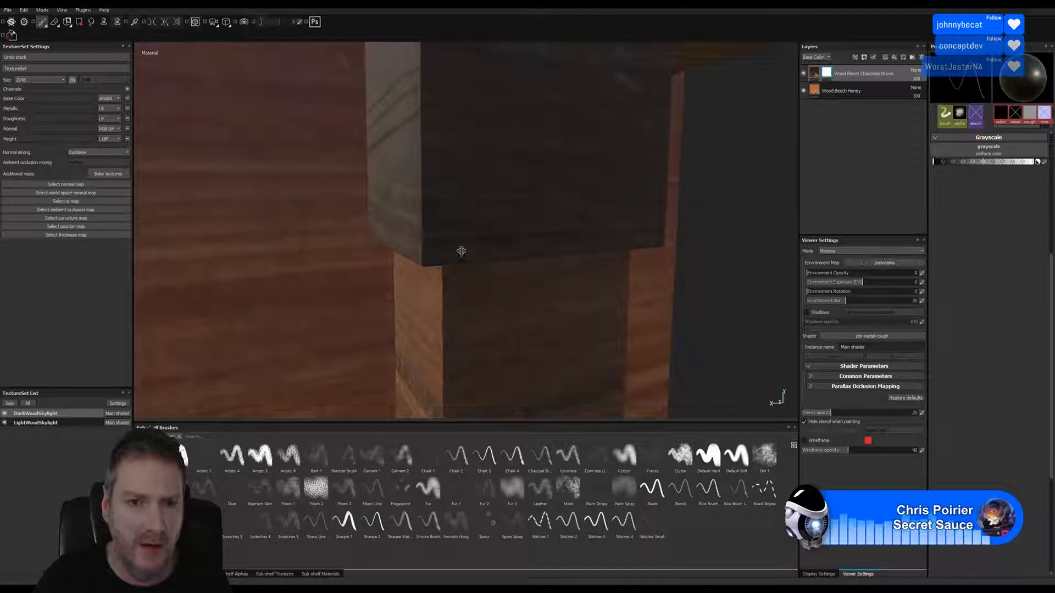
alt+middle_drag(461, 251, 516, 262)
alt+drag(516, 263, 472, 144)
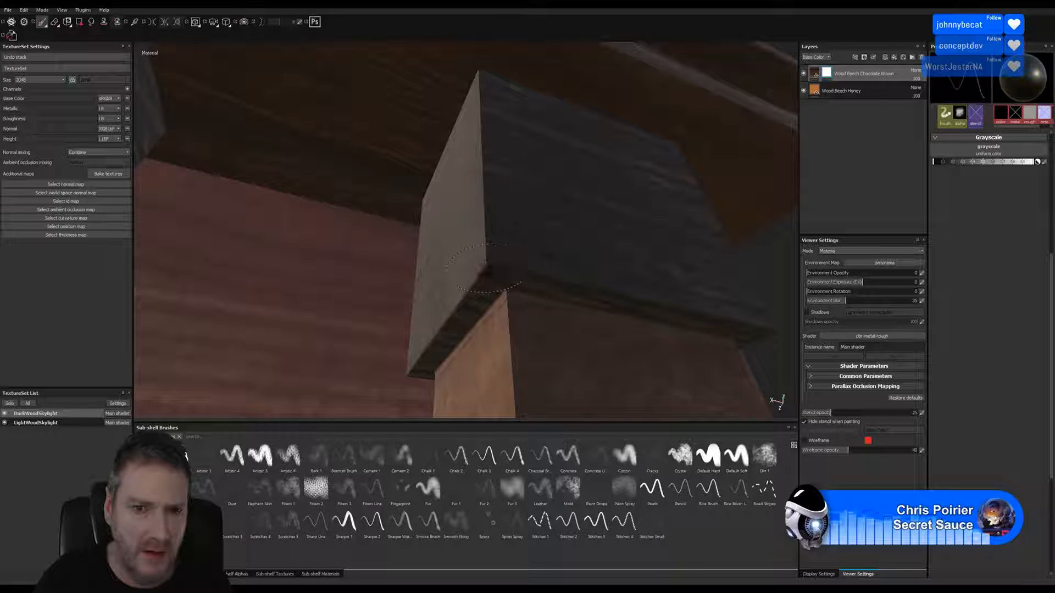
drag(482, 258, 451, 314)
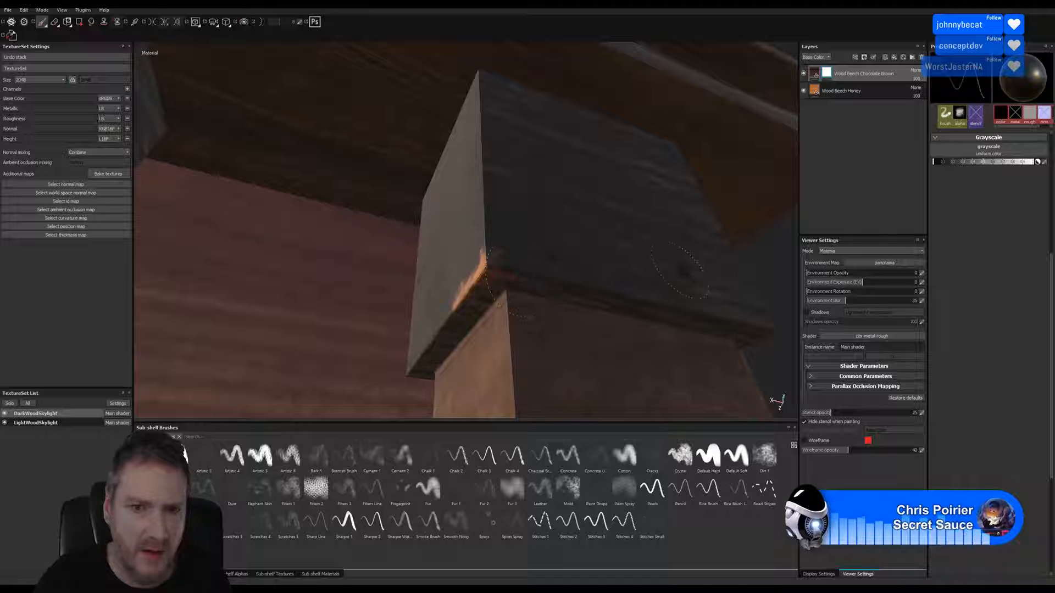
mouse_move(497, 283)
alt+mouse_down()
mouse_move(608, 278)
mouse_move(434, 226)
mouse_move(398, 236)
mouse_move(418, 247)
mouse_move(452, 226)
alt+mouse_up()
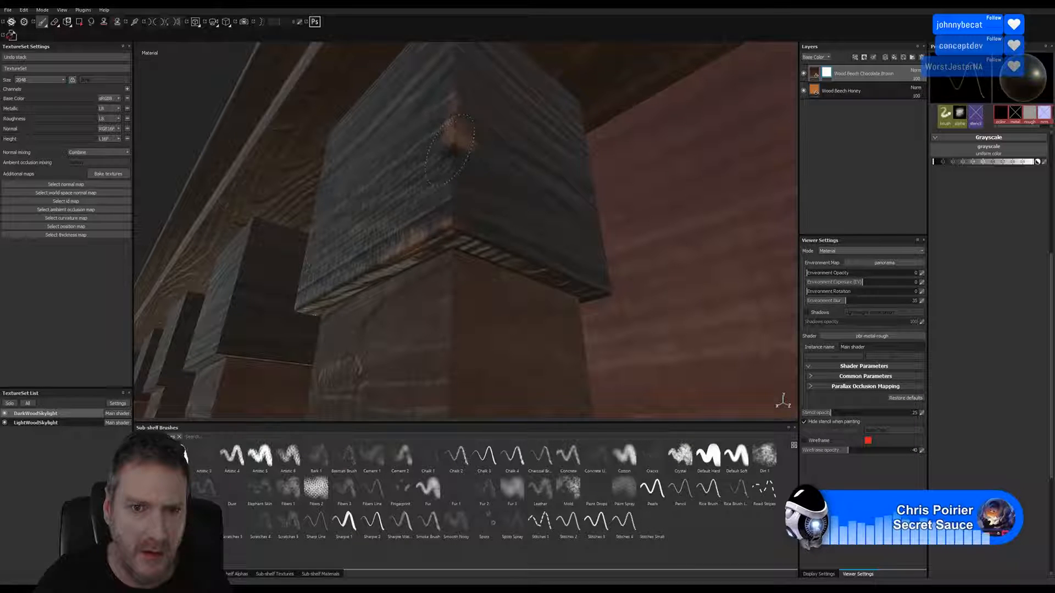
alt+drag(464, 187, 552, 237)
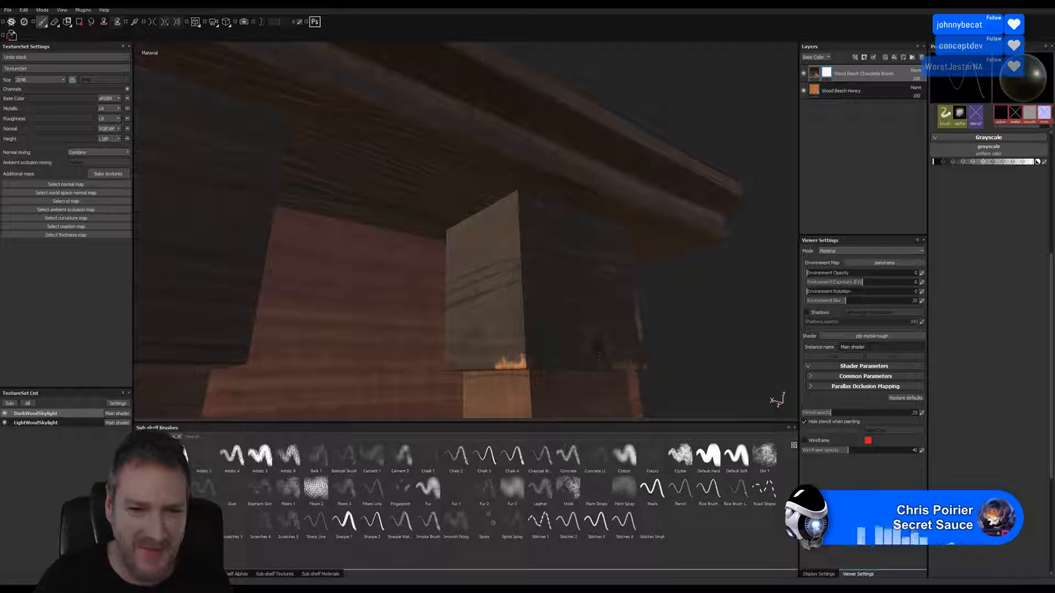
Paint worn patches into the mask along both front vertical edges of the end column's shaft.
key(alt)
alt+drag(602, 321, 626, 346)
alt+middle_drag(563, 330, 545, 157)
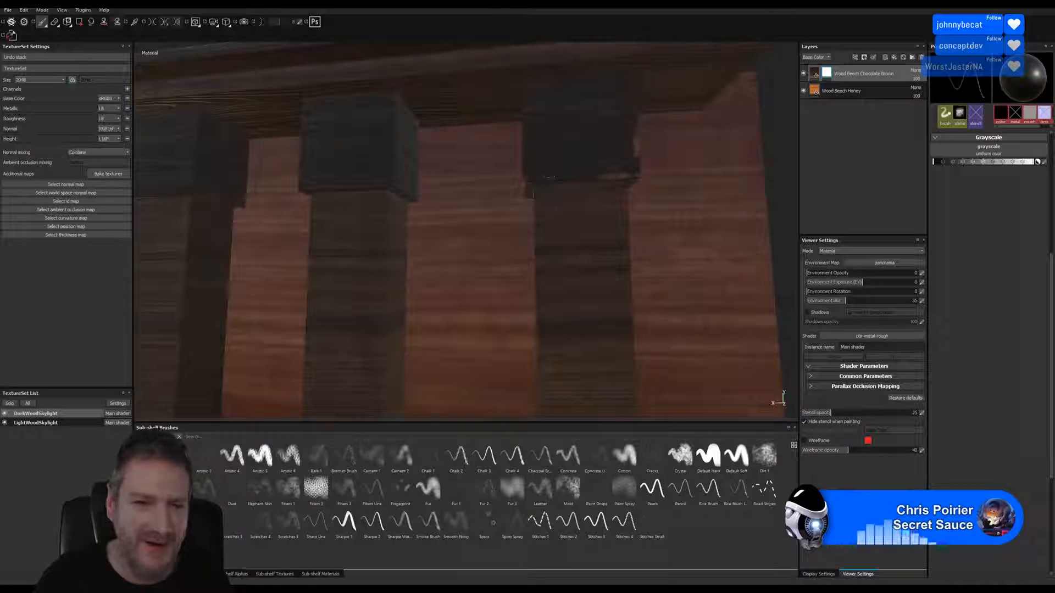
alt+drag(562, 268, 660, 216)
alt+drag(806, 212, 525, 172)
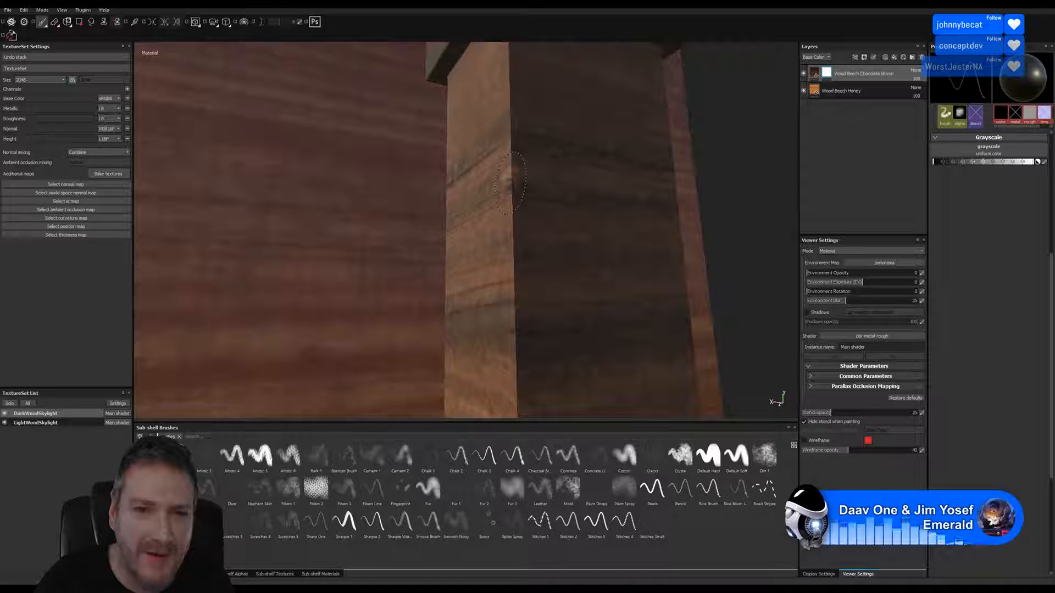
drag(515, 197, 514, 238)
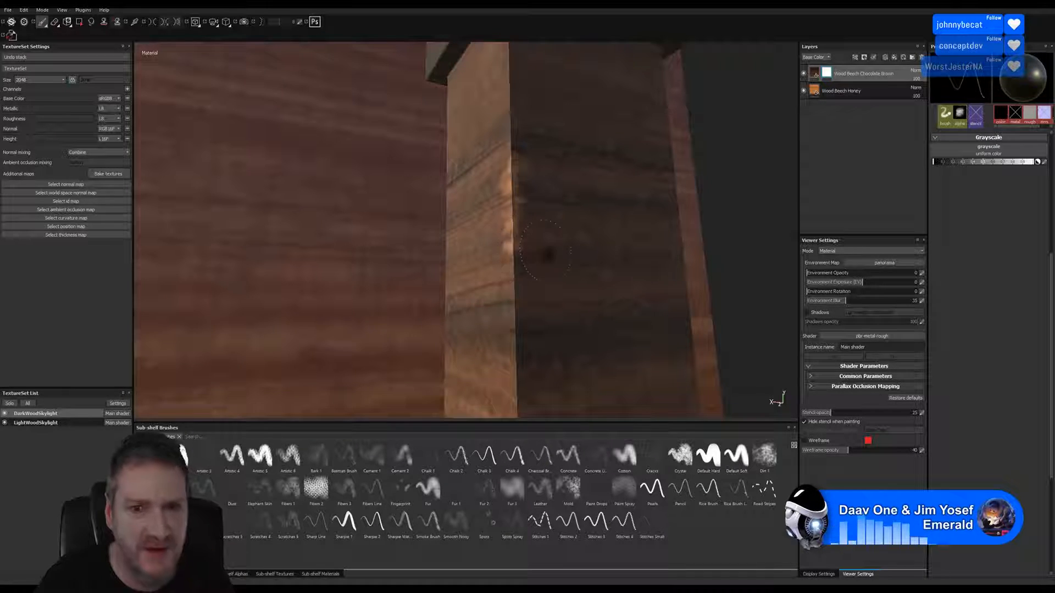
alt+drag(547, 255, 530, 209)
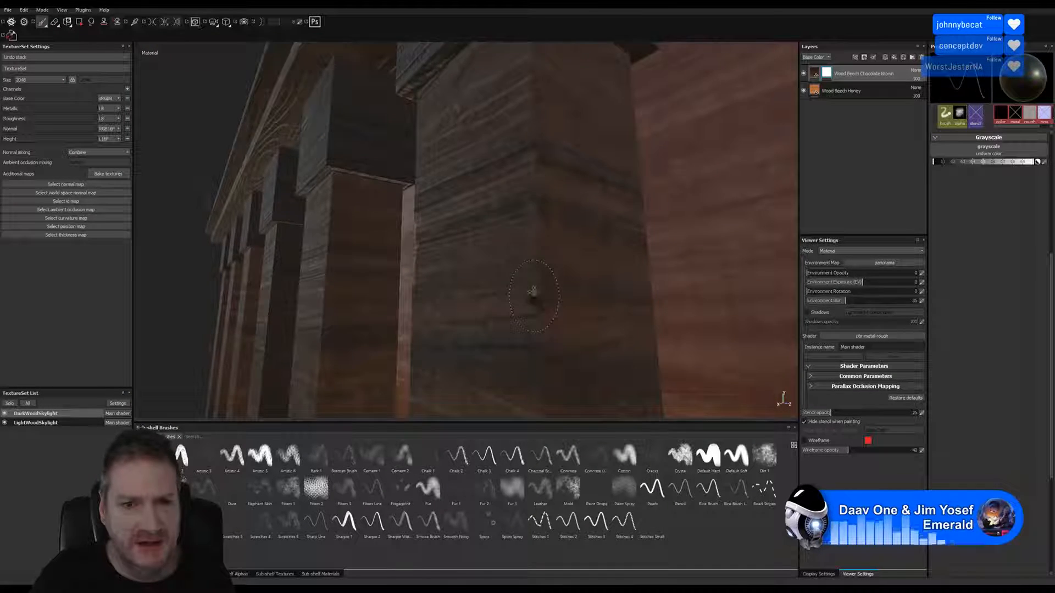
mouse_move(532, 290)
alt+mouse_down()
mouse_move(513, 247)
mouse_move(514, 384)
alt+mouse_up()
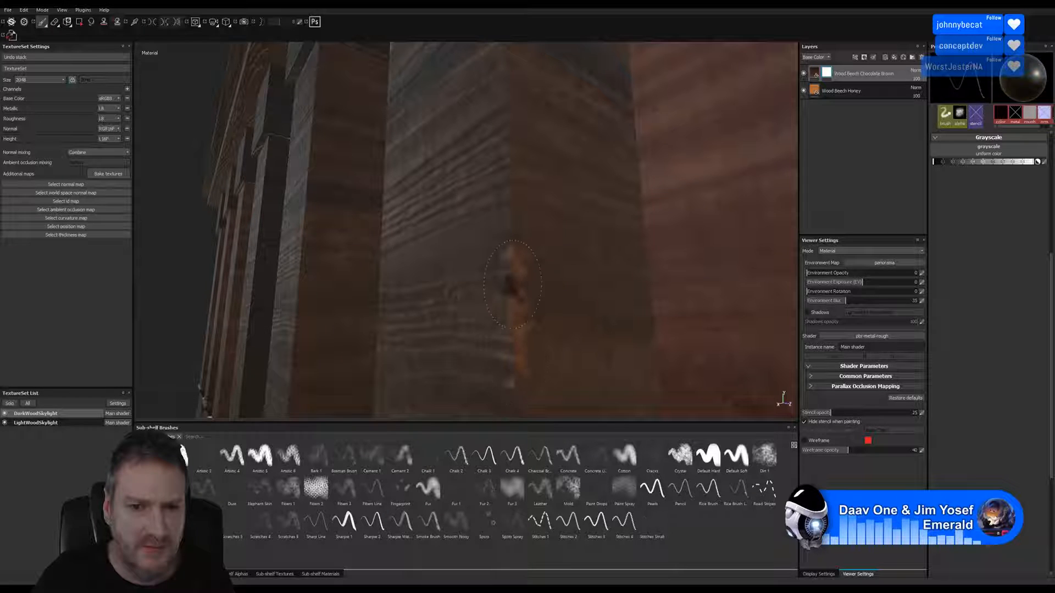
mouse_move(520, 300)
alt+mouse_down()
mouse_move(378, 343)
mouse_move(539, 297)
alt+mouse_up()
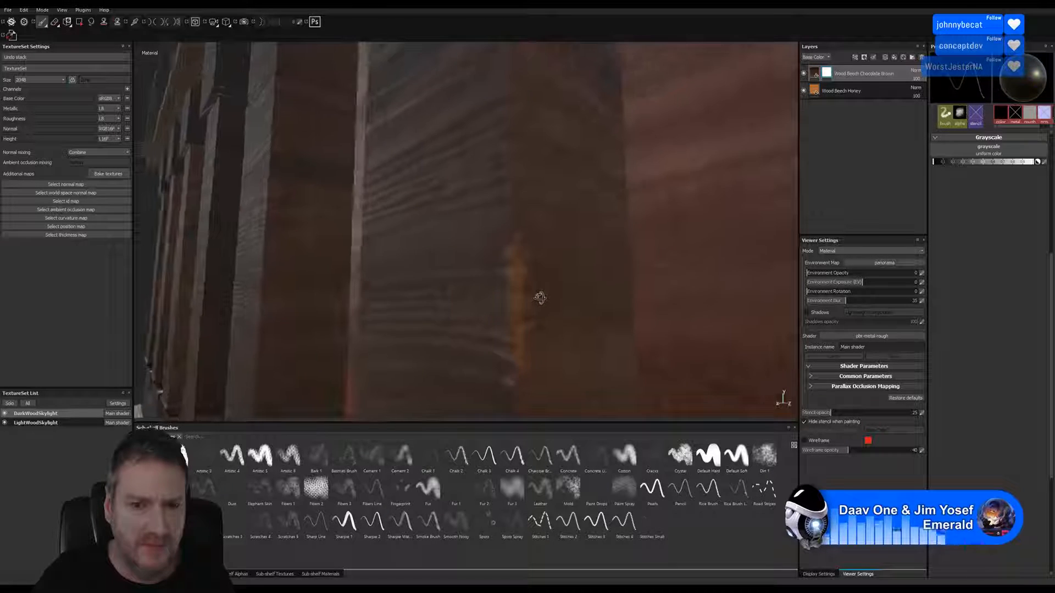
Save the texturing project in the Skylight folder.
scroll(539, 297, down, 4)
scroll(379, 269, down, 5)
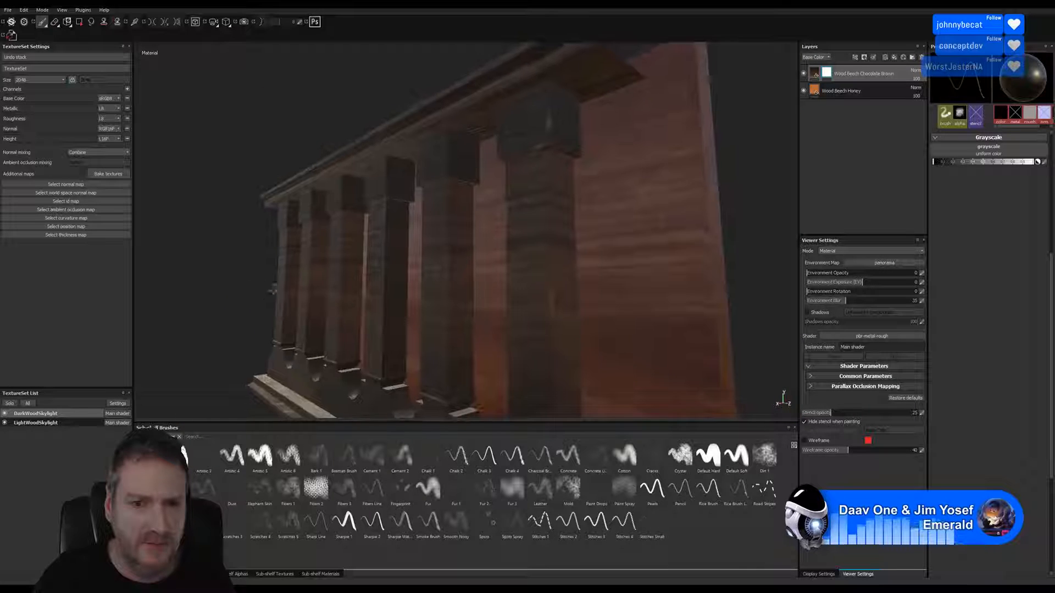
alt+drag(379, 269, 609, 274)
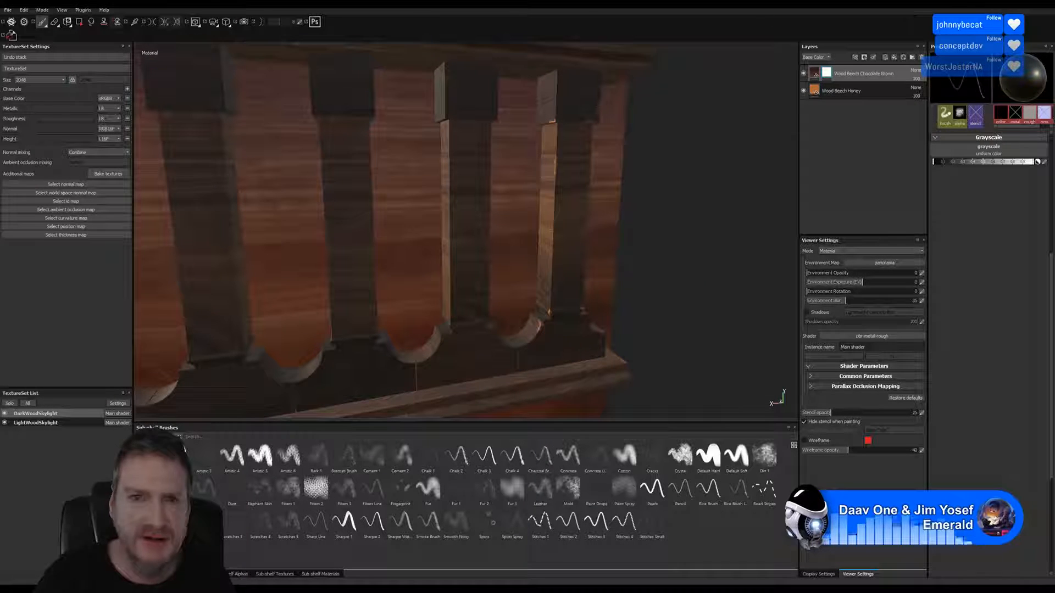
click(7, 10)
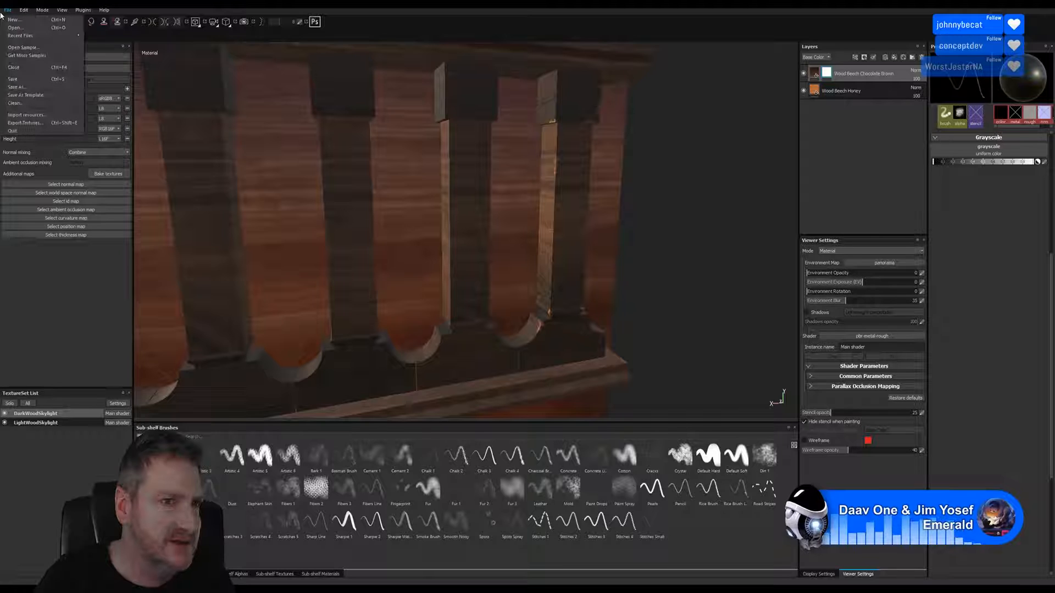
click(17, 81)
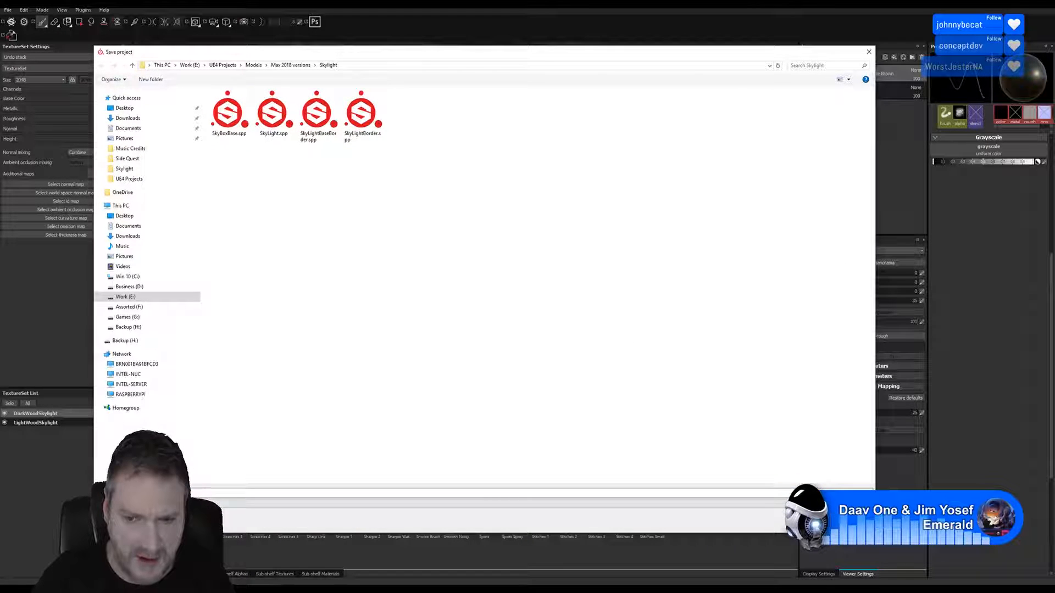
key(Return)
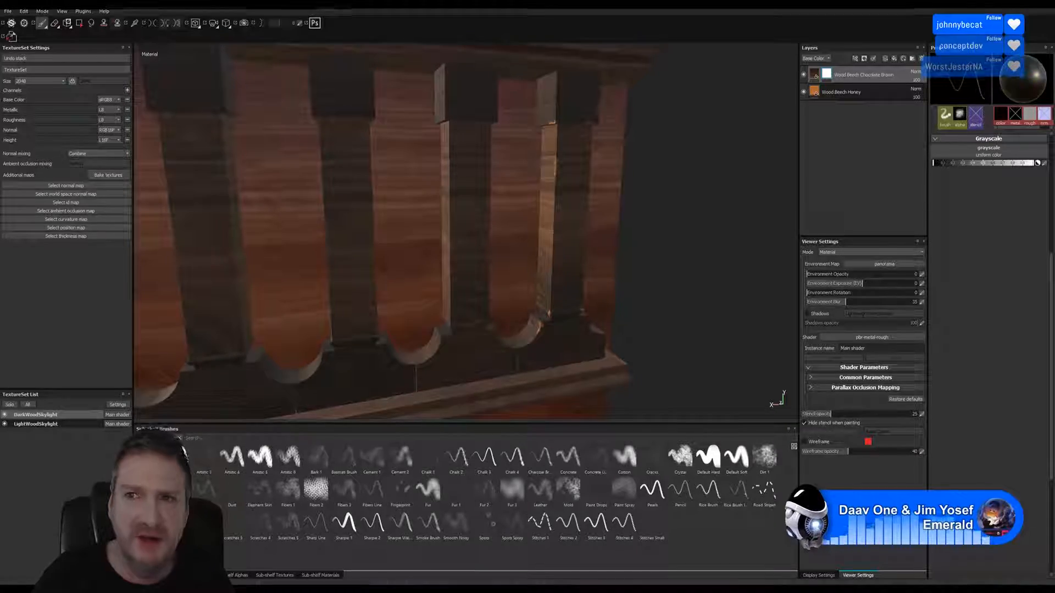
Switch to 3ds Max and inspect the balustrade on the skylight panel model.
key(alt+Tab)
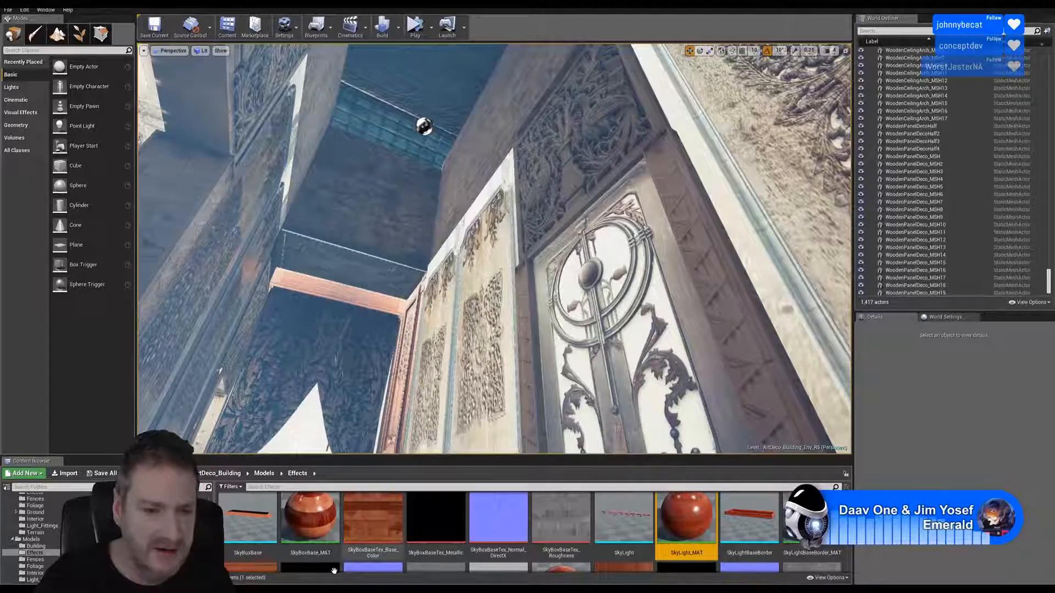
click(345, 588)
middle_drag(477, 296, 537, 297)
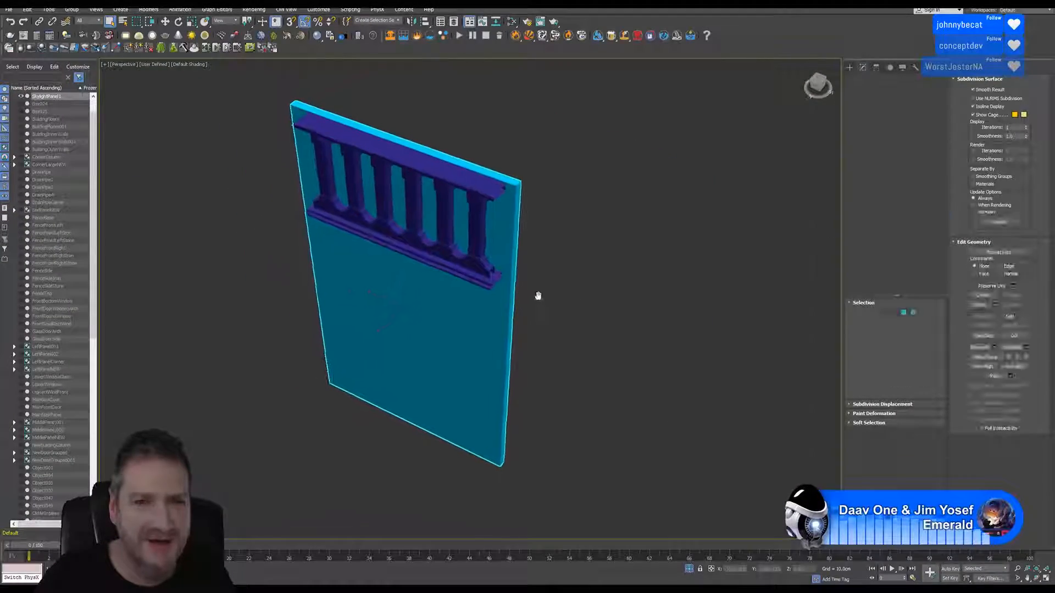
scroll(479, 230, up, 5)
scroll(479, 229, down, 3)
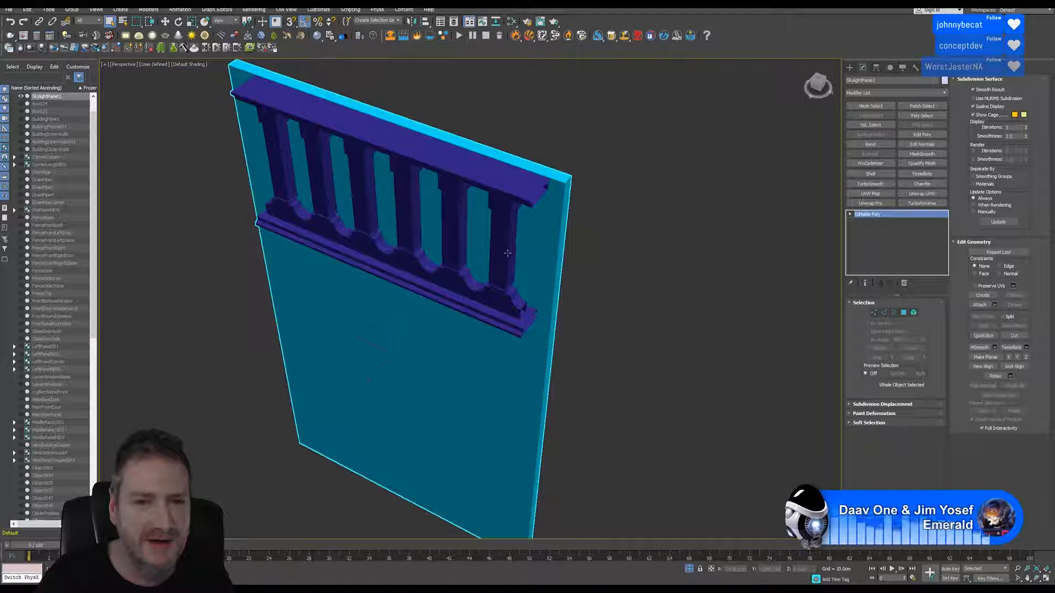
click(1037, 578)
drag(427, 266, 431, 253)
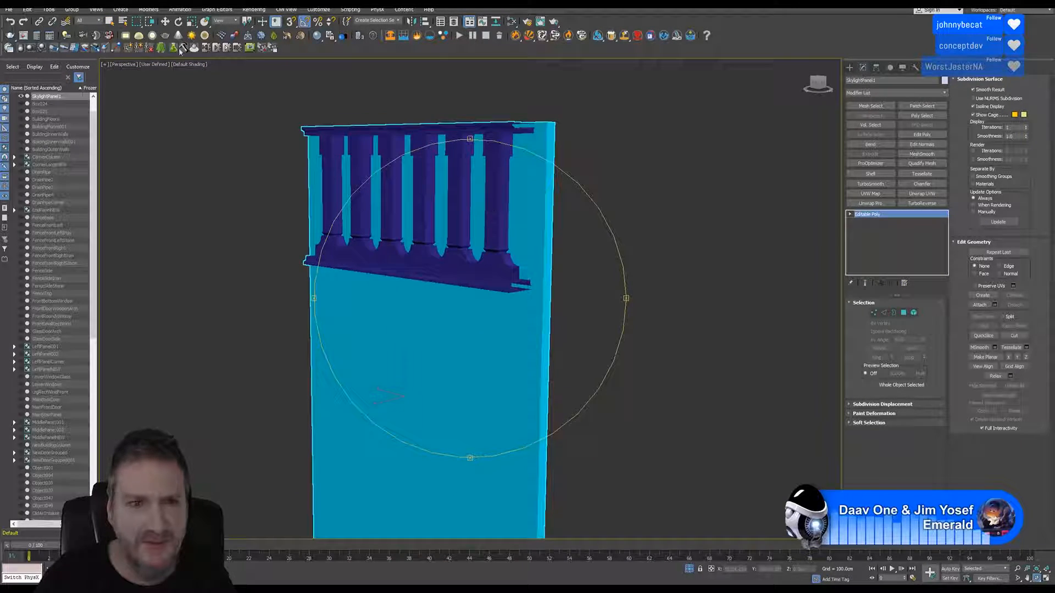
click(111, 23)
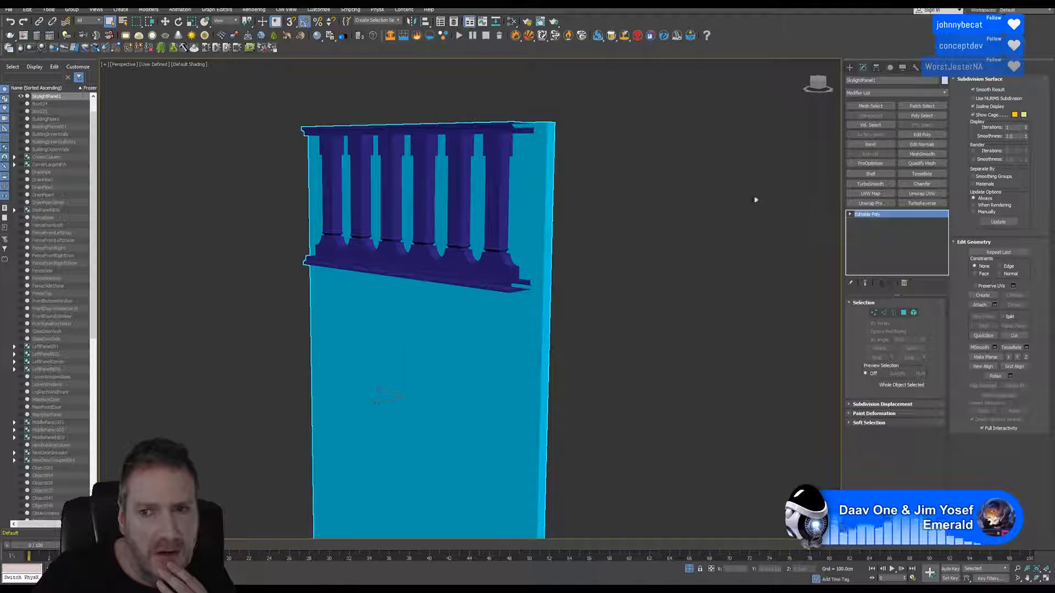
Select the top rail, bottom rail and backing panel elements and invert the selection to pick all the columns.
click(914, 313)
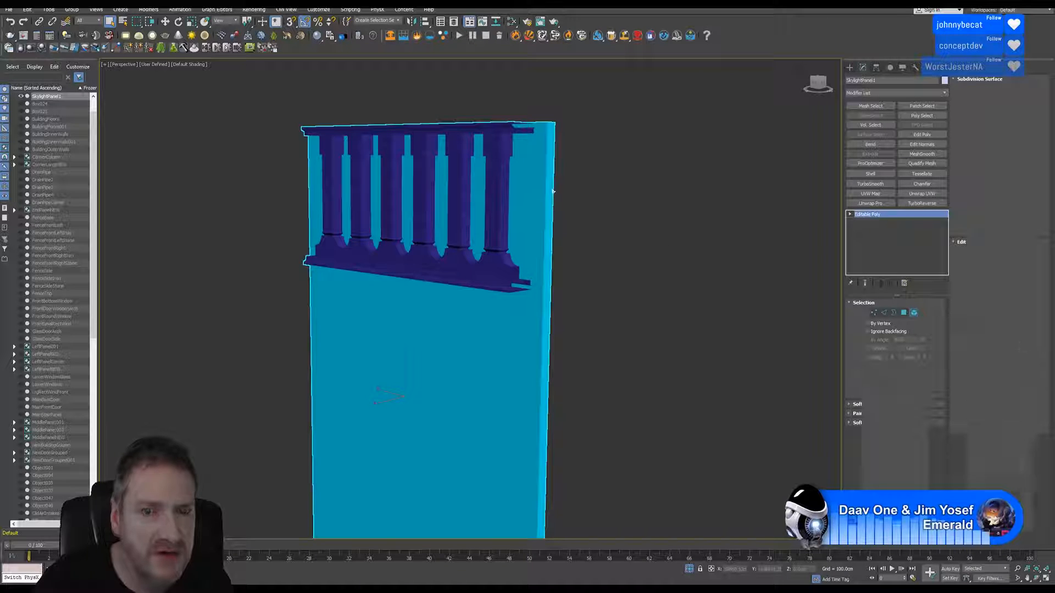
click(476, 127)
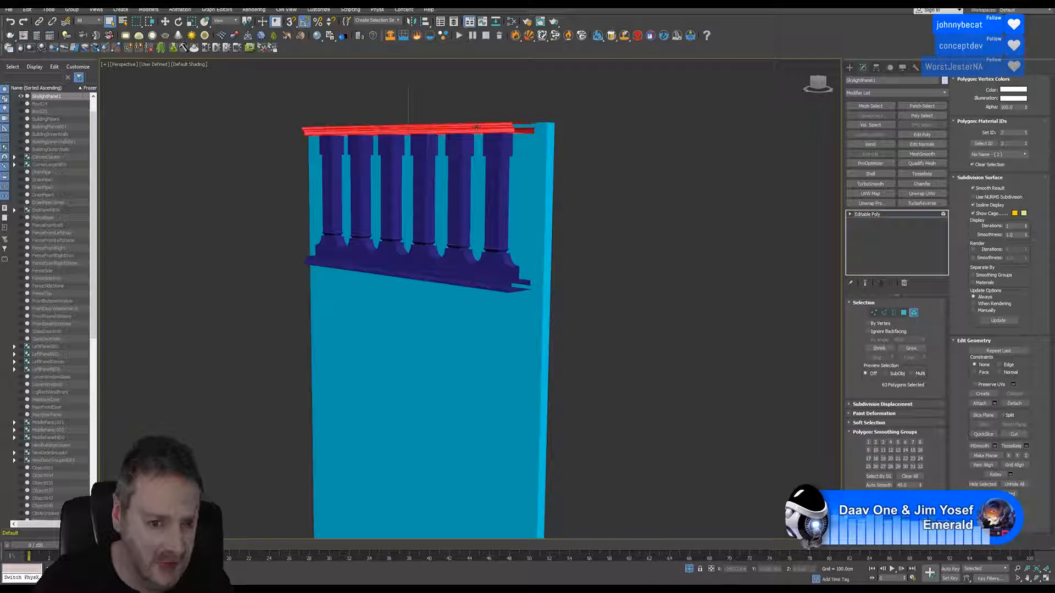
ctrl+click(465, 282)
ctrl+click(439, 308)
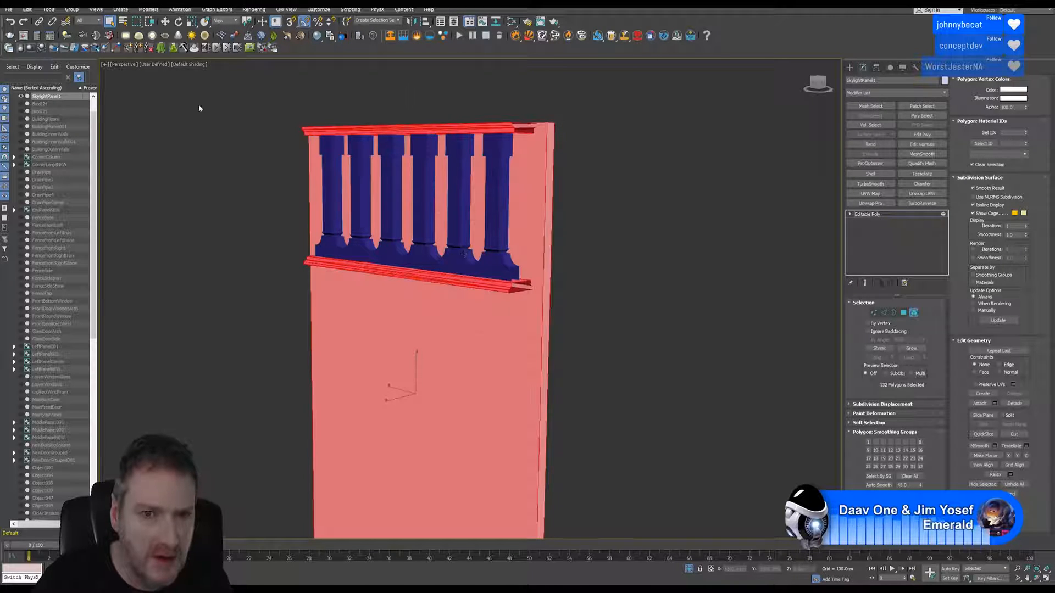
click(32, 10)
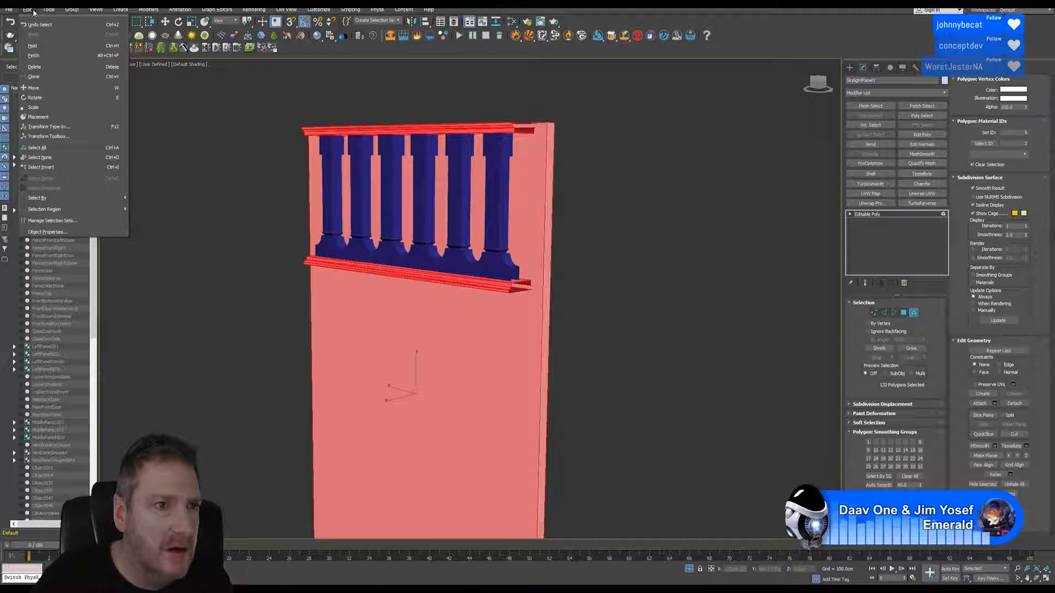
click(42, 167)
Detach the selected columns from the skylight panel as a separate object and select that object.
middle_drag(607, 197, 611, 196)
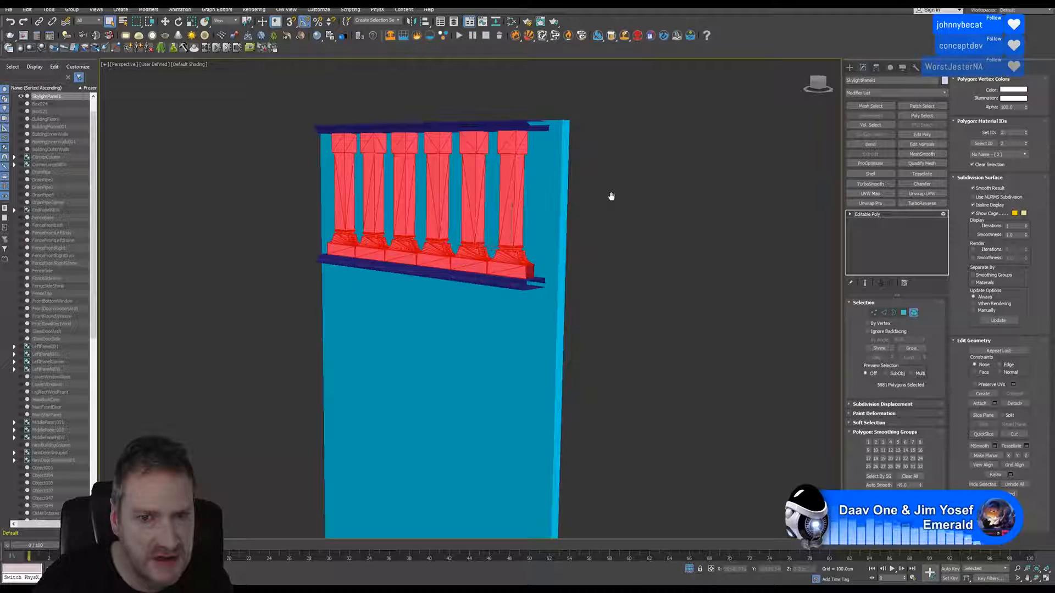
scroll(527, 258, up, 8)
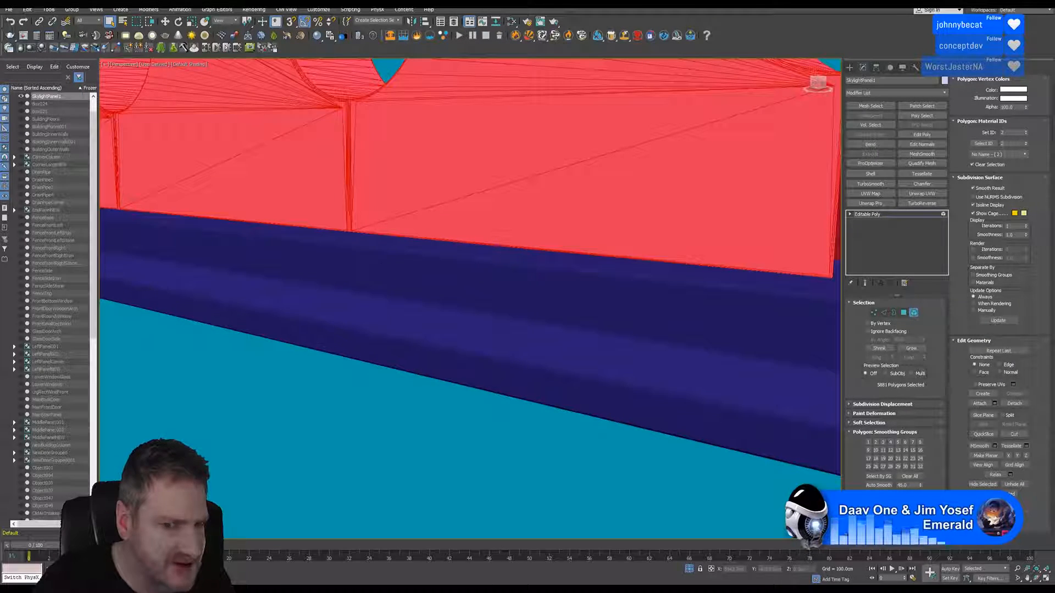
scroll(459, 332, down, 6)
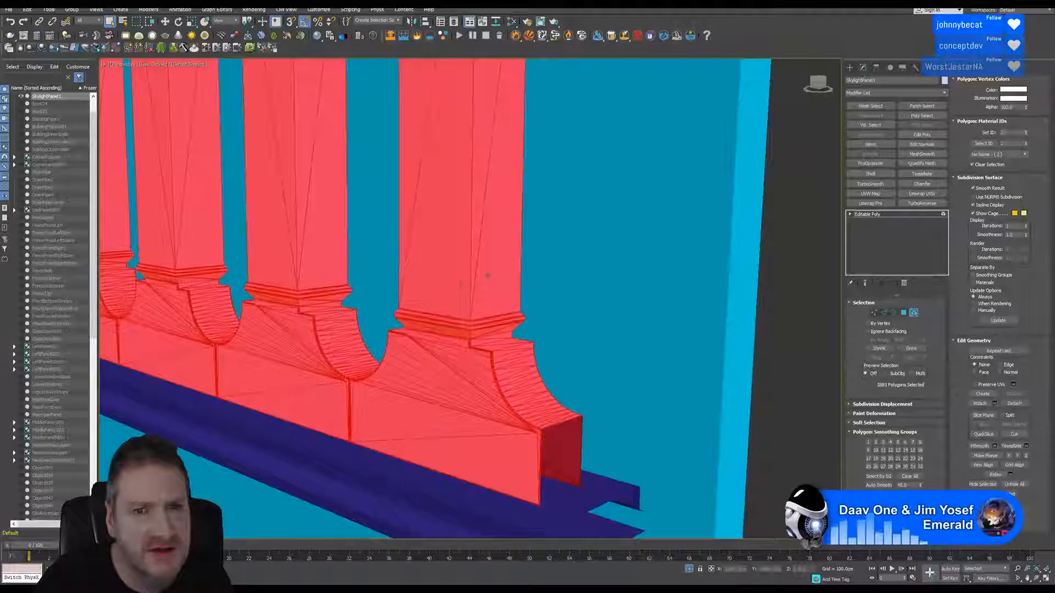
scroll(462, 362, down, 8)
middle_drag(461, 363, 484, 346)
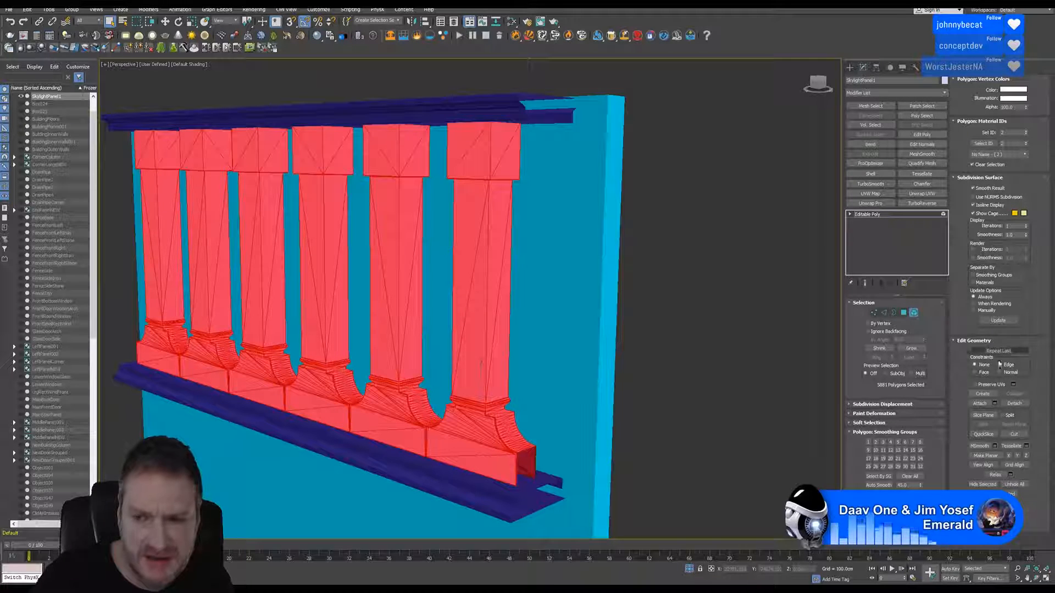
click(1011, 404)
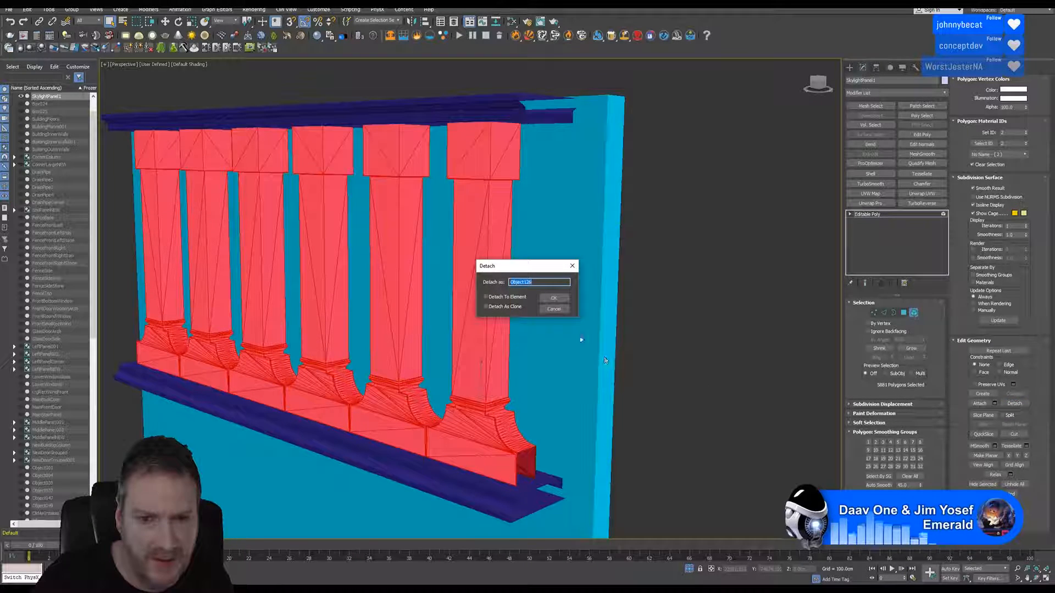
click(553, 298)
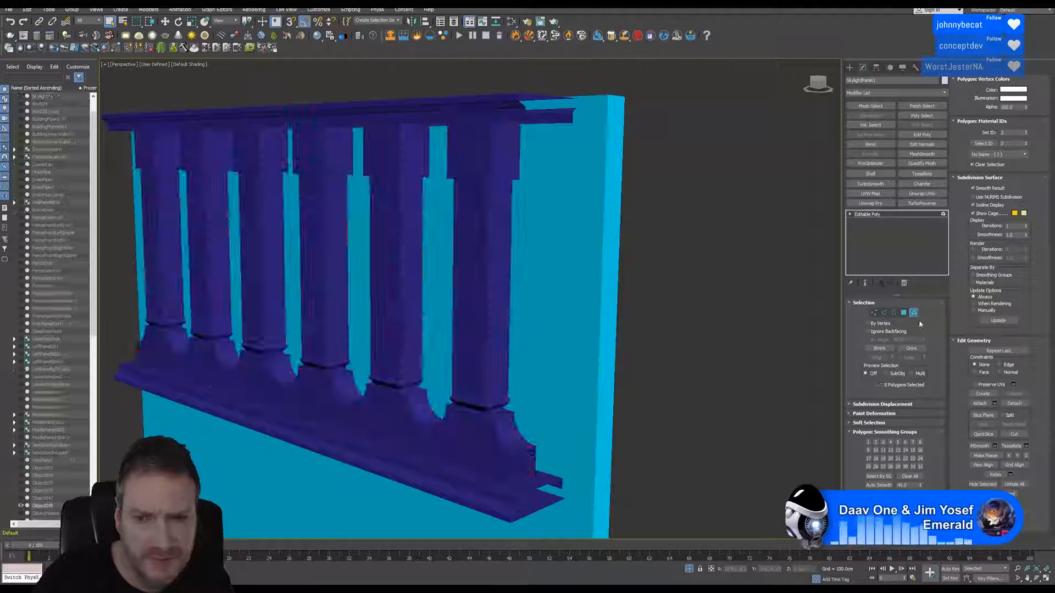
click(914, 313)
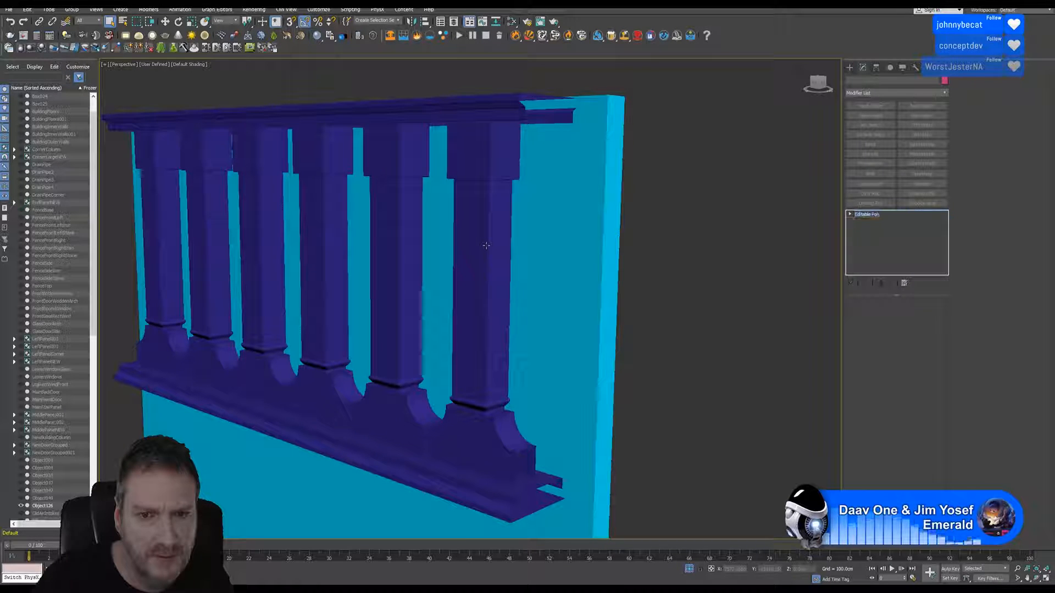
click(485, 247)
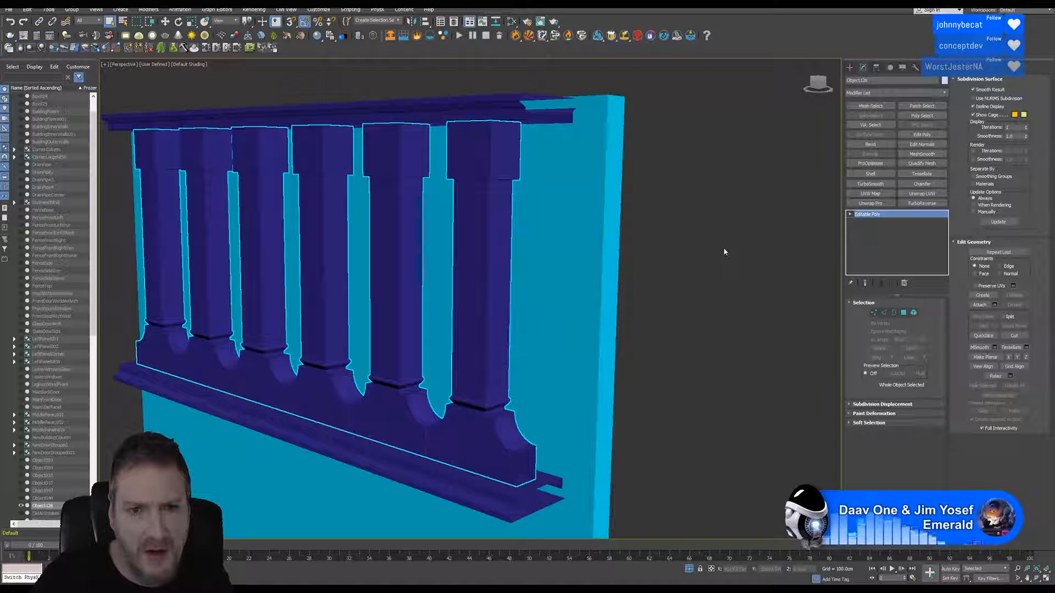
Select the end column's cap corner edge, the cap's lower edges and the shaft's front corner edge.
click(883, 314)
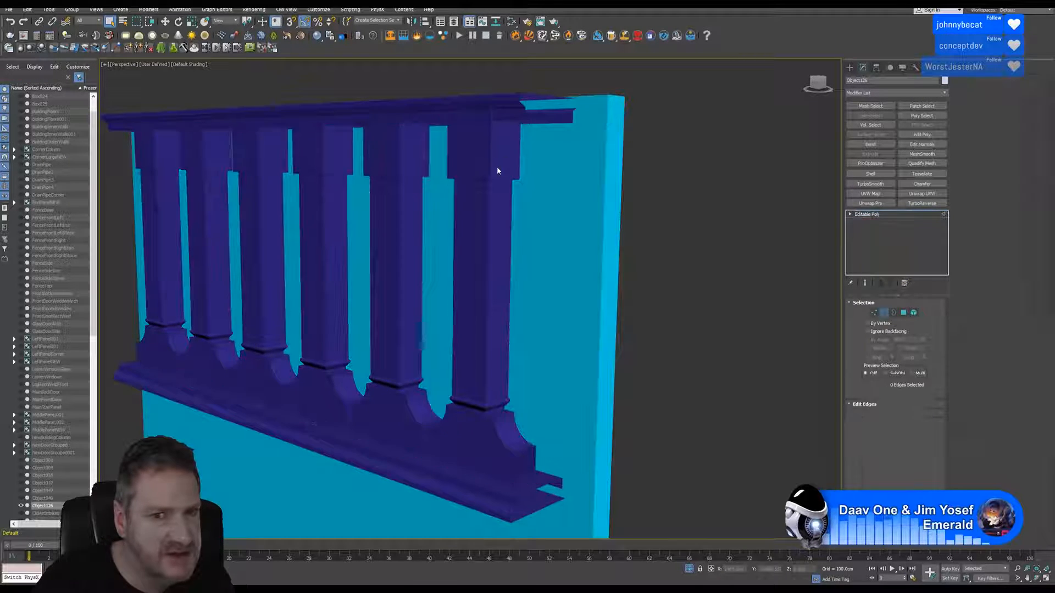
scroll(502, 167, up, 4)
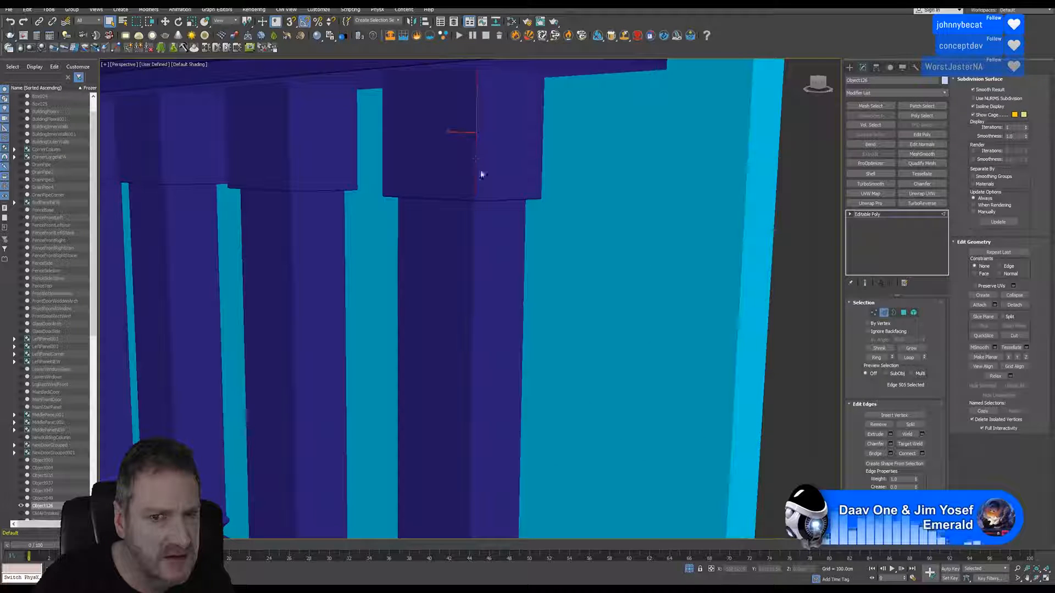
ctrl+click(457, 199)
ctrl+click(493, 199)
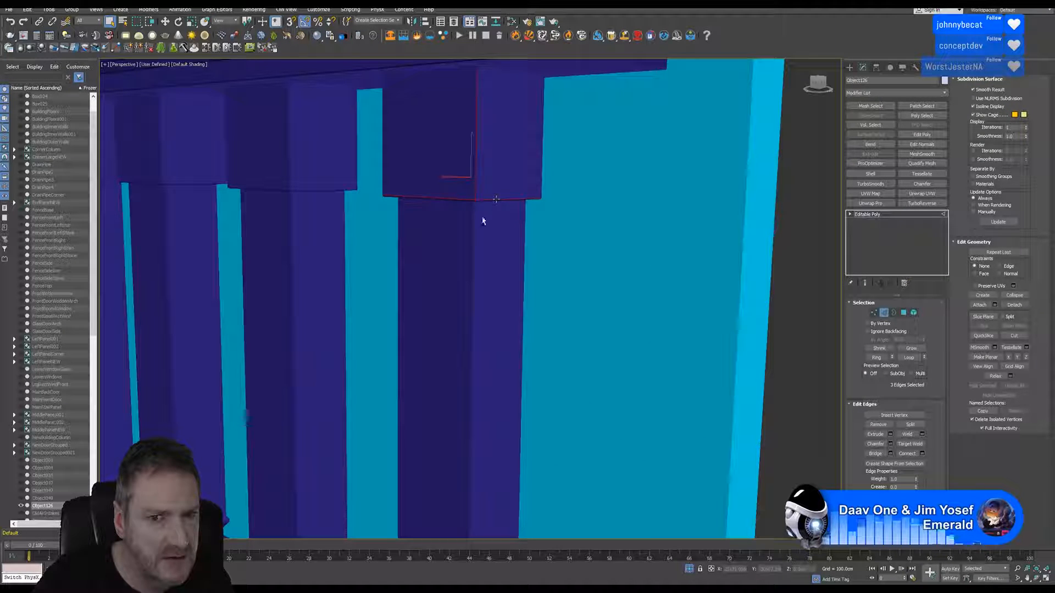
ctrl+click(474, 220)
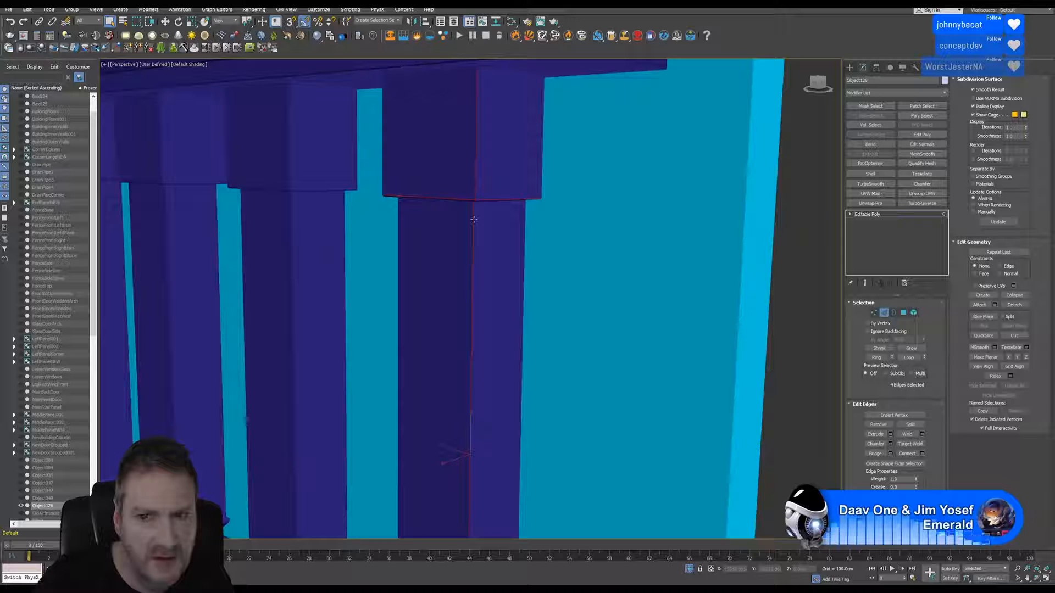
Add an Edit Poly modifier to the detached columns and select the same end-column edges in it.
click(884, 317)
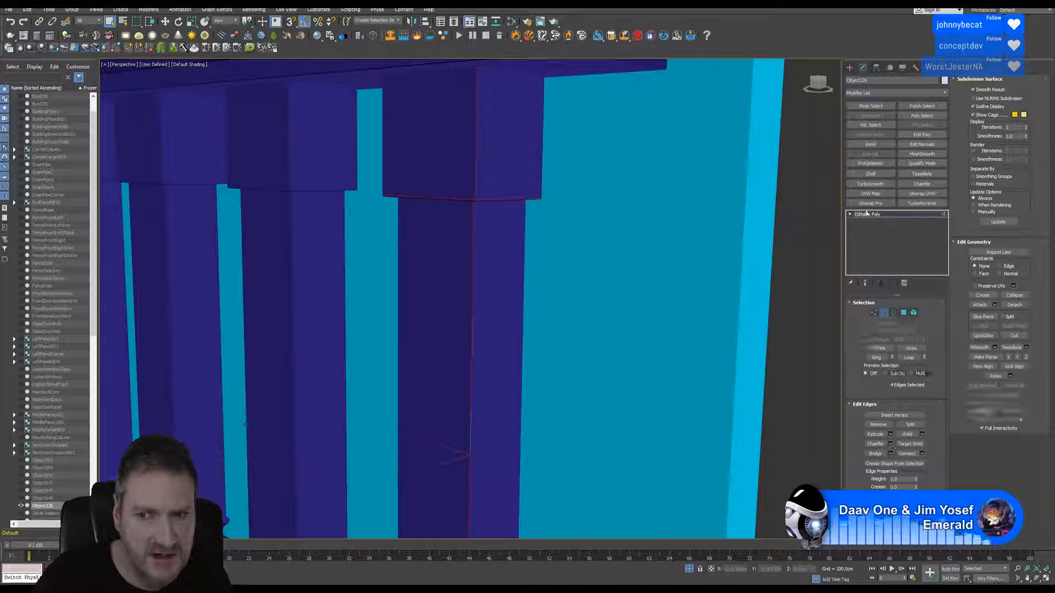
click(931, 137)
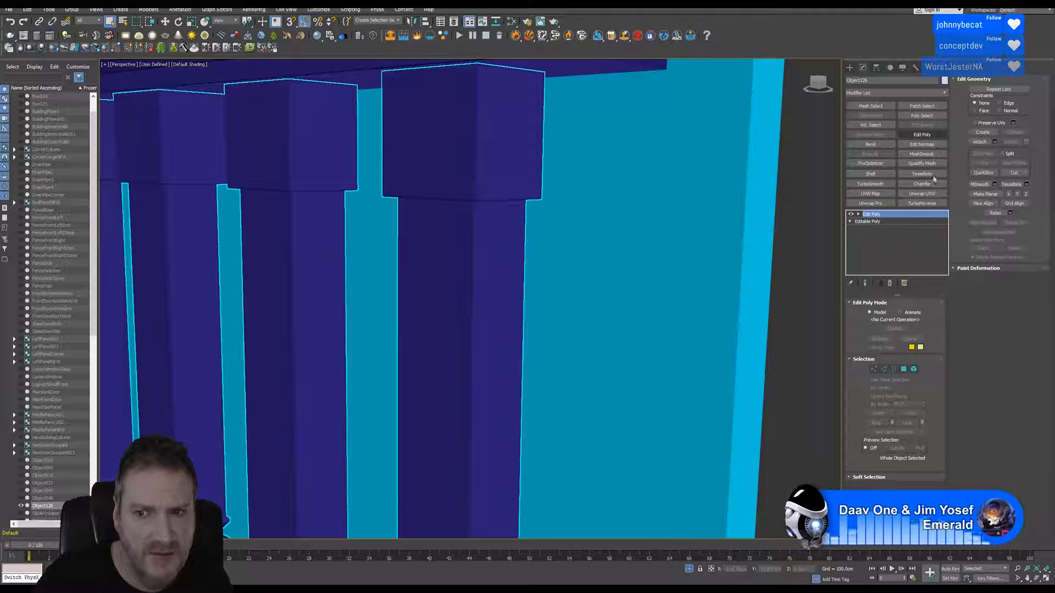
click(884, 369)
click(468, 187)
Examine the end column's shaft and base moulding up close, including the stepped corners below the shaft.
alt+middle_drag(502, 219, 515, 221)
middle_drag(489, 329, 520, 214)
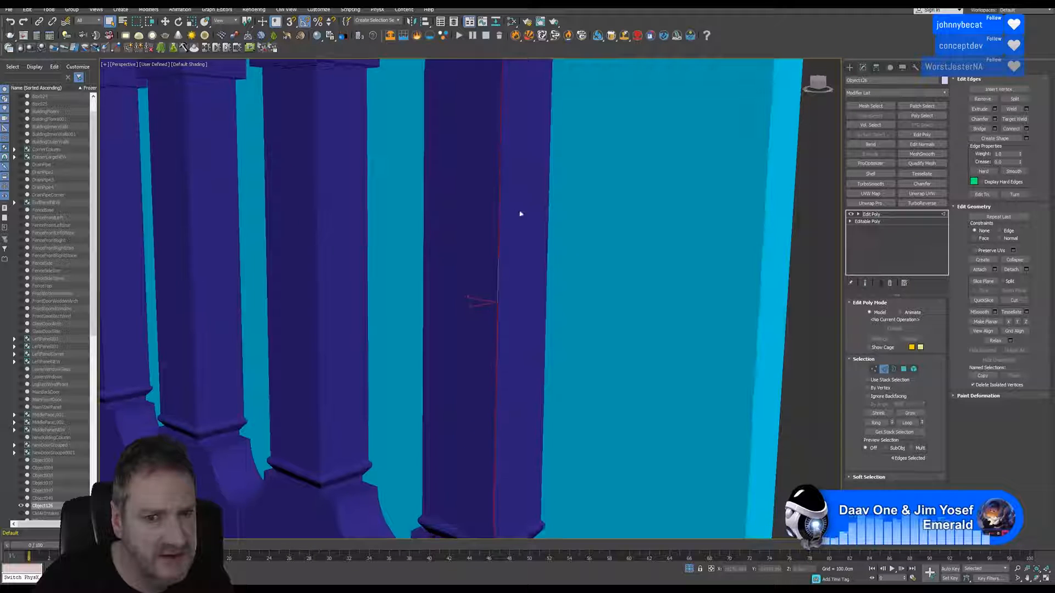
middle_drag(501, 324, 503, 199)
scroll(497, 397, up, 4)
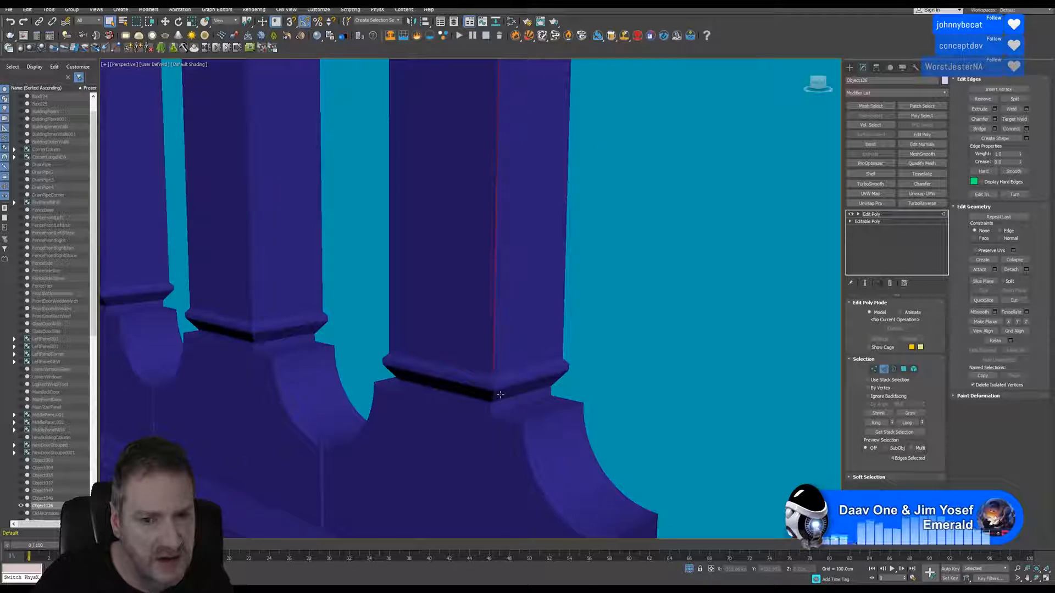
scroll(510, 395, up, 4)
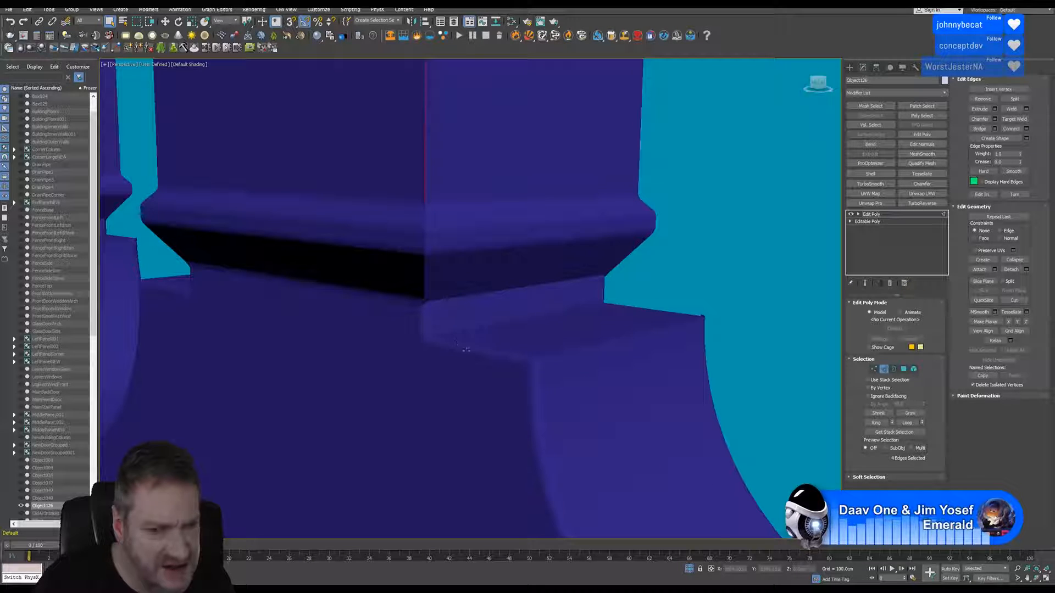
scroll(466, 349, up, 2)
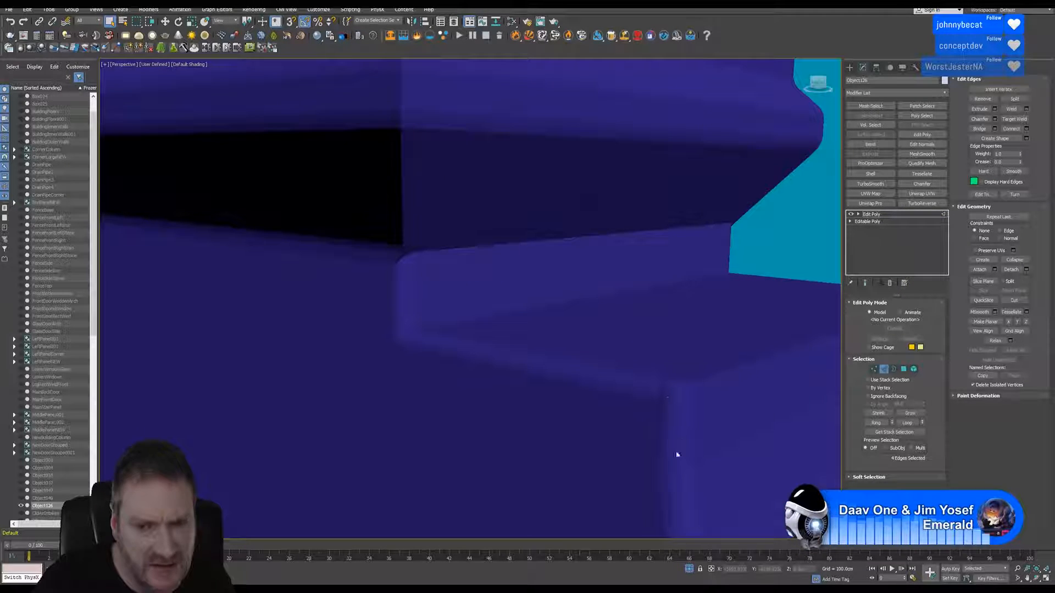
scroll(677, 454, down, 5)
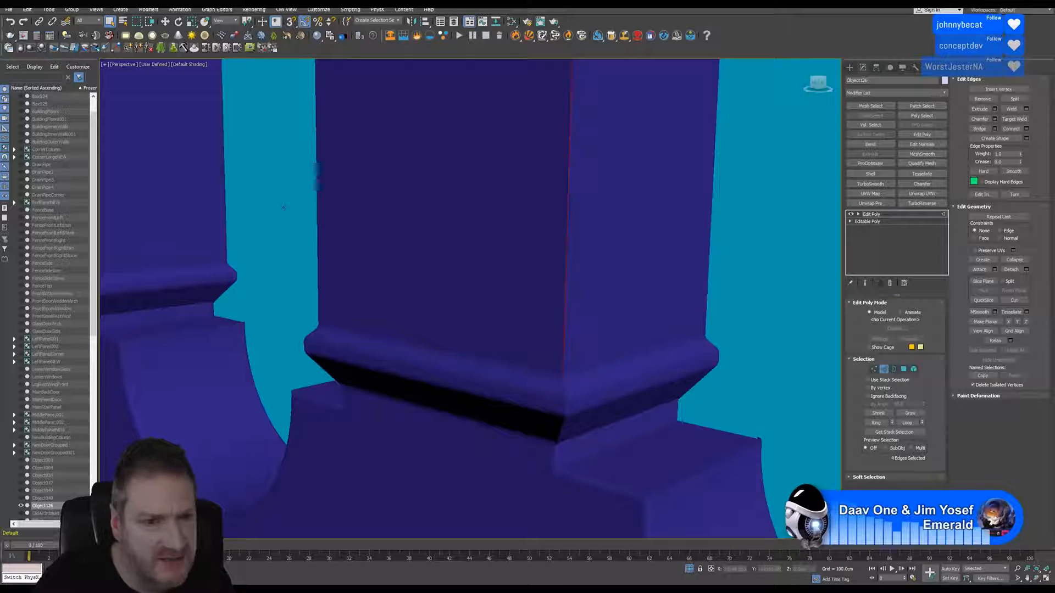
scroll(566, 302, down, 6)
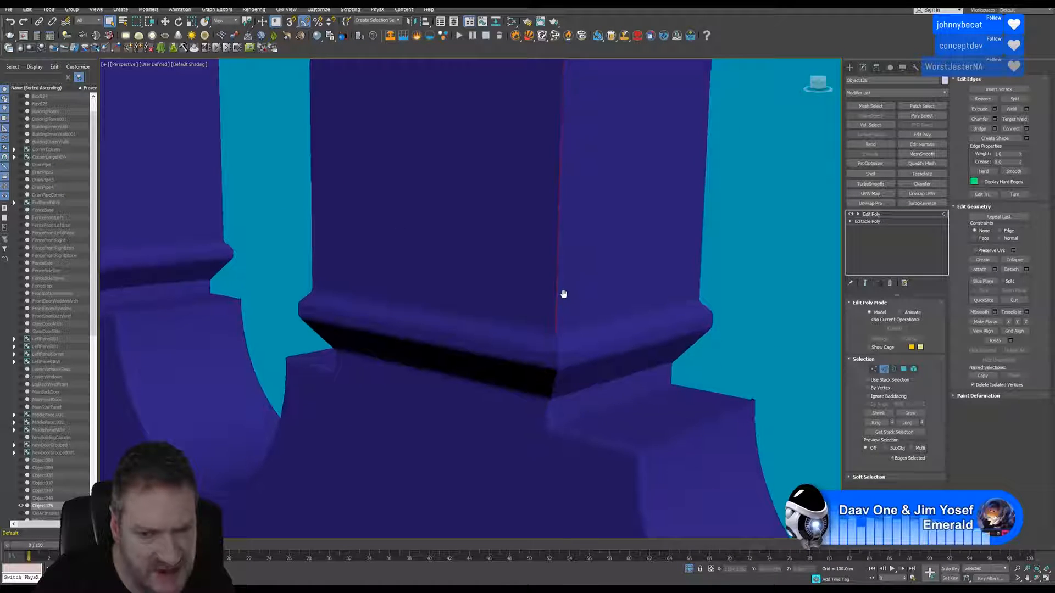
middle_drag(566, 258, 570, 463)
scroll(581, 328, down, 3)
middle_drag(569, 250, 571, 379)
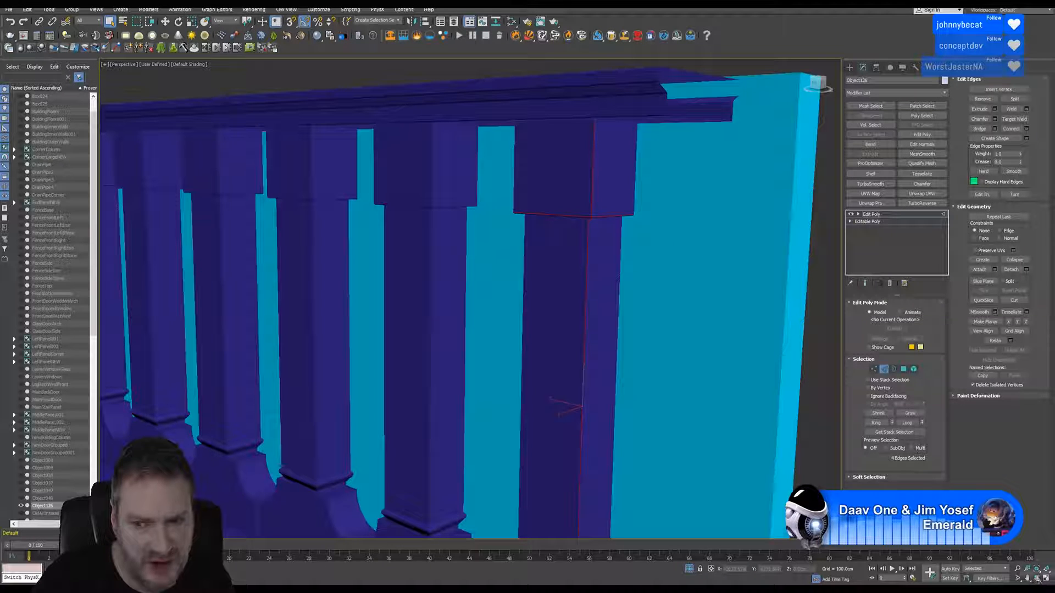
Add the remaining visible corner edges of the end column's cap and shaft to the edge selection.
alt+middle_drag(581, 406, 415, 138)
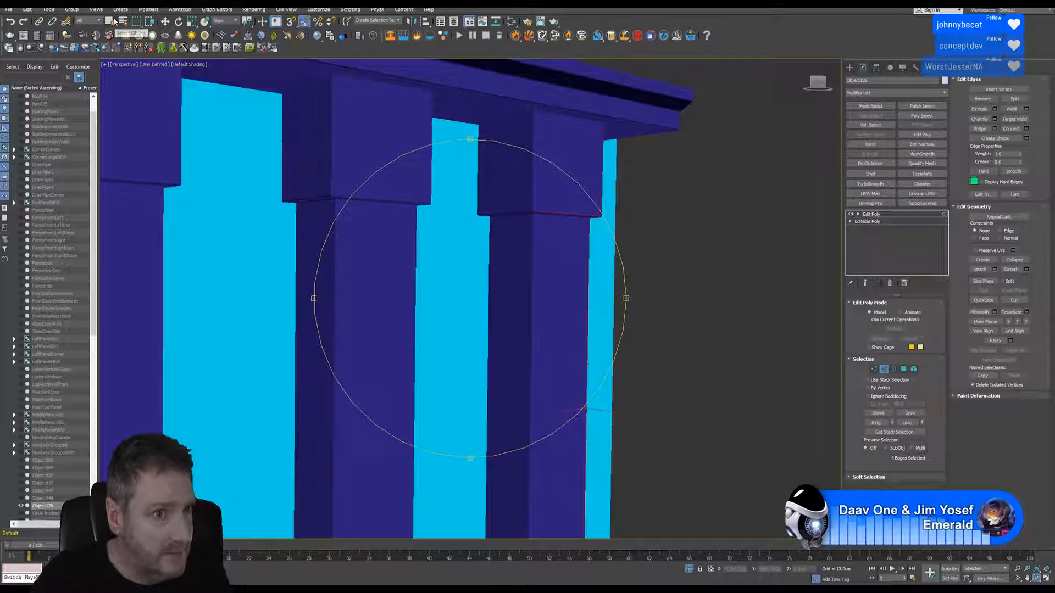
click(112, 23)
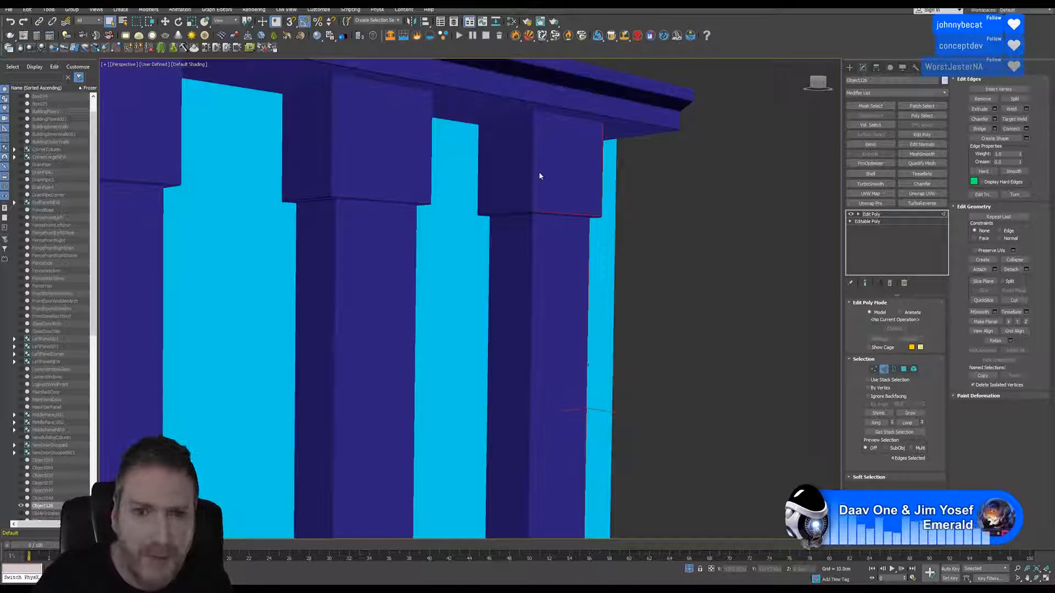
ctrl+click(514, 213)
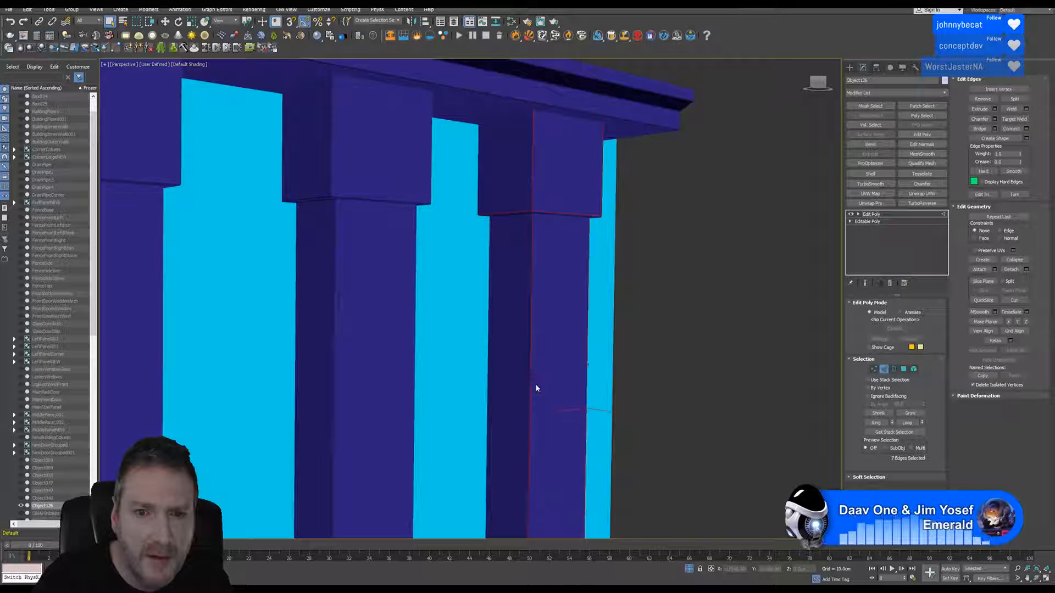
middle_drag(537, 387, 532, 111)
middle_drag(521, 237, 522, 409)
middle_drag(534, 268, 546, 305)
Add the cap corners, lower cap edges and shaft corner of the second column from the end to the selection.
ctrl+click(377, 155)
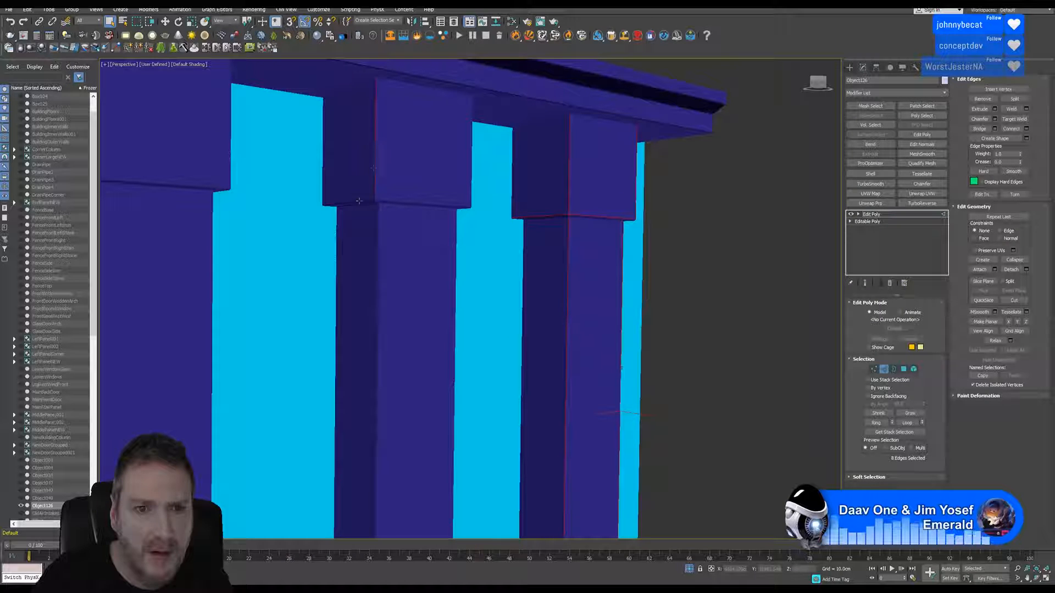
ctrl+click(417, 208)
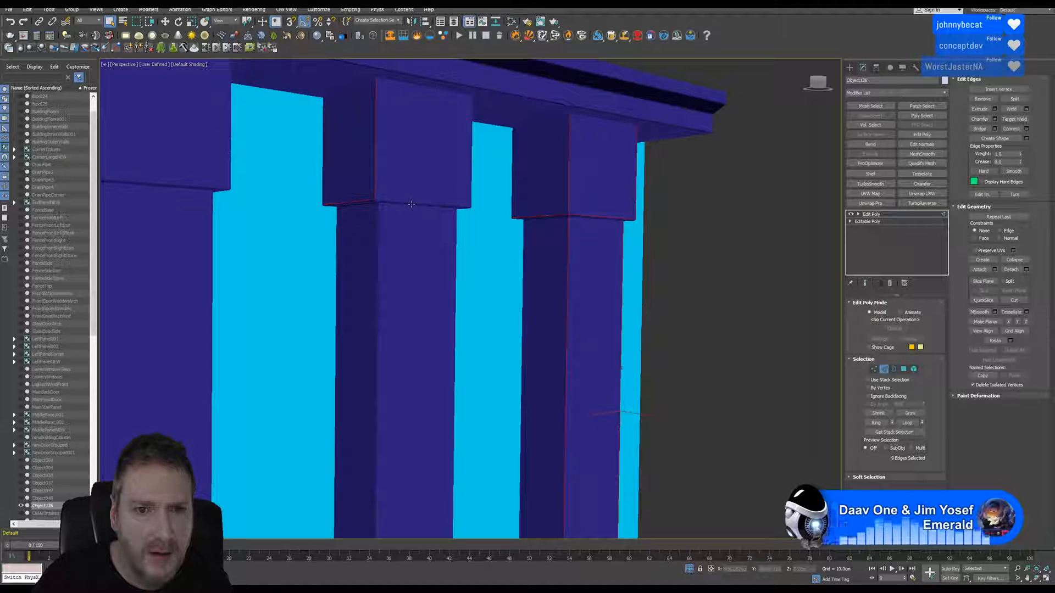
ctrl+click(471, 159)
ctrl+click(456, 237)
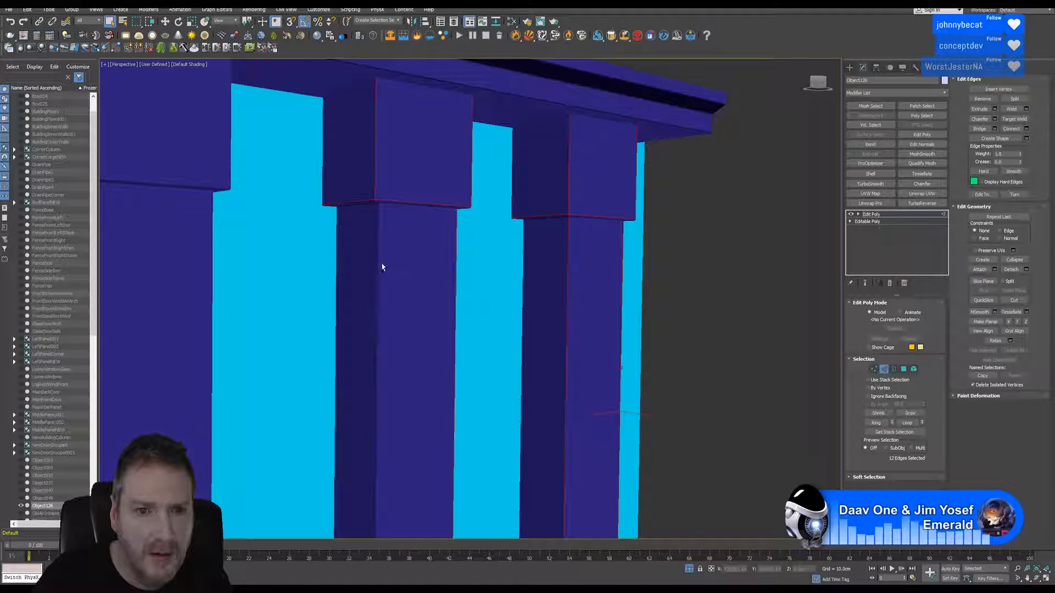
Add the cap corner and lower cap edges of the third column from the end to the selection.
scroll(443, 354, down, 5)
alt+middle_drag(439, 357, 475, 368)
scroll(385, 240, up, 5)
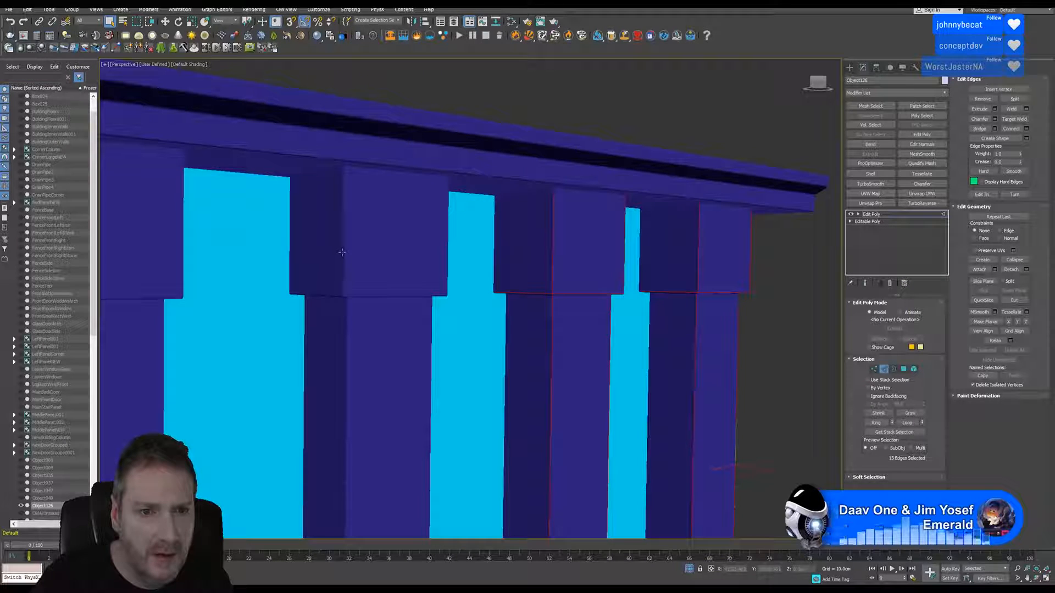
ctrl+click(324, 295)
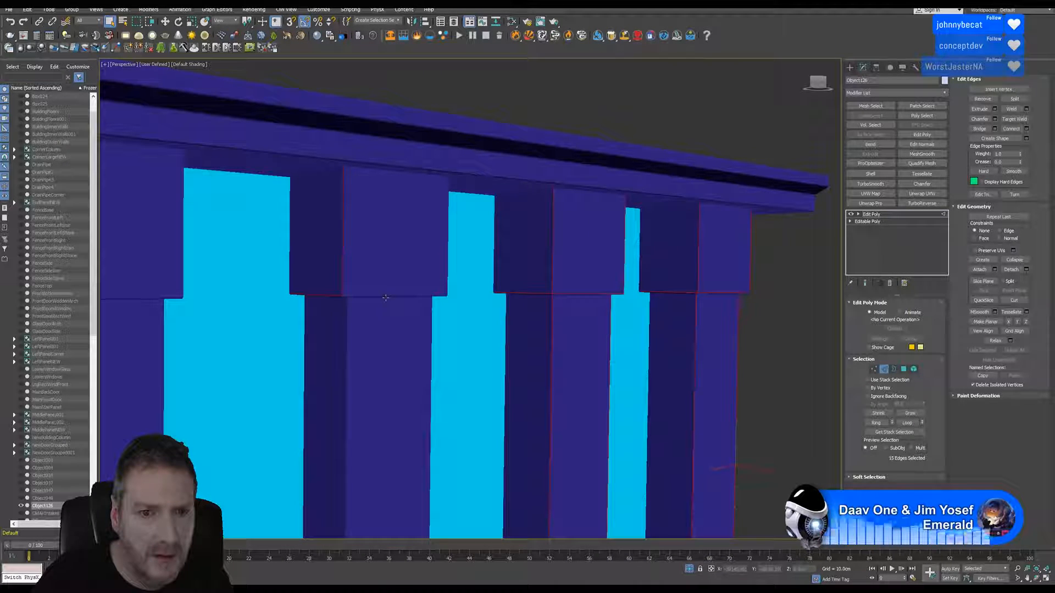
middle_drag(381, 306, 388, 159)
ctrl+click(427, 160)
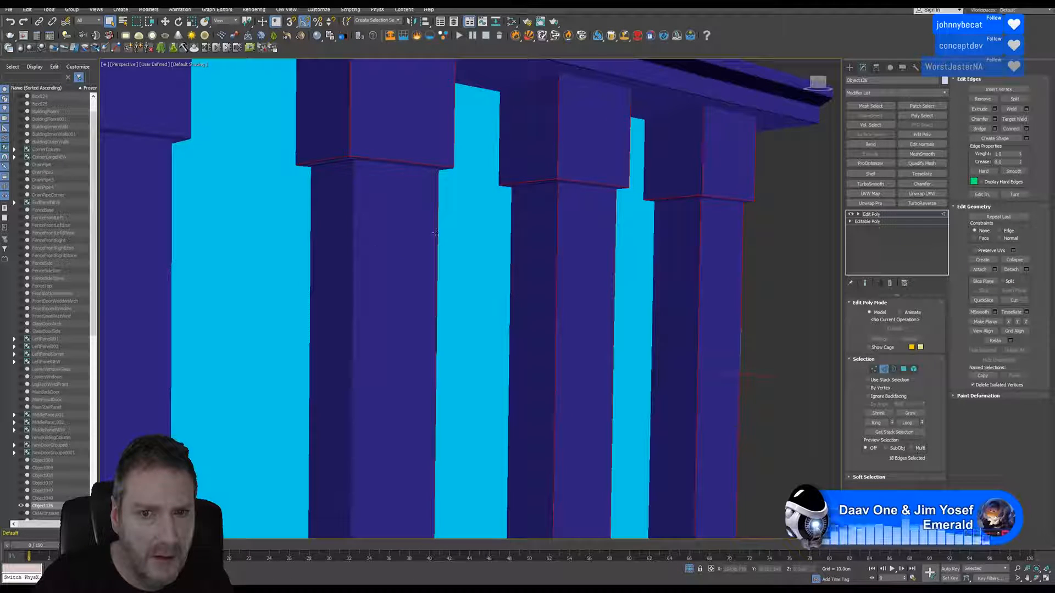
Add the fourth column's cap and shaft corner edges to the selection, undoing the stray diagonal edge pick on its shaft.
middle_drag(303, 276, 512, 317)
ctrl+click(352, 164)
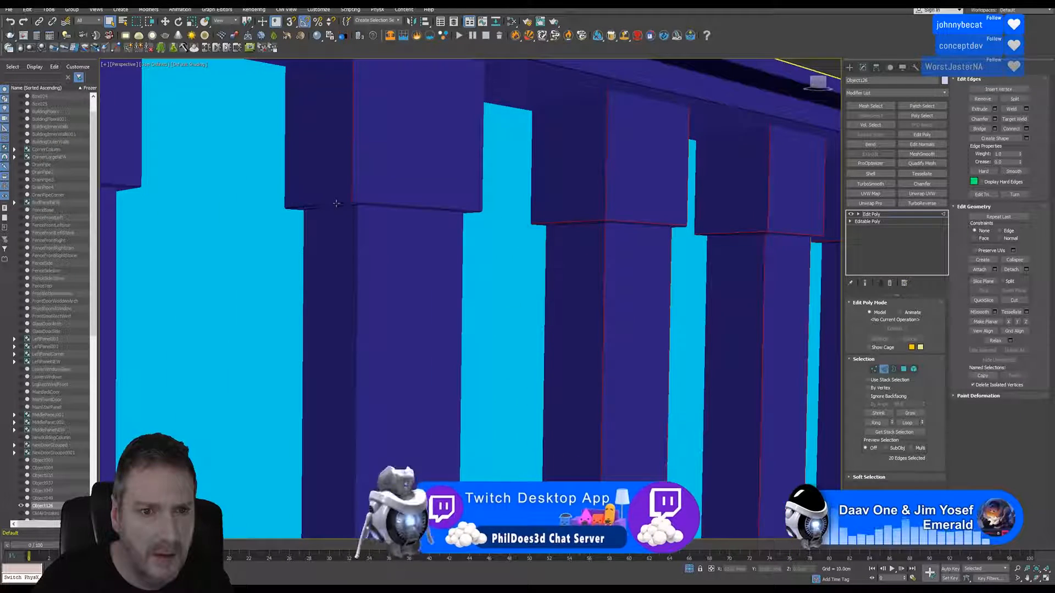
ctrl+click(337, 205)
ctrl+click(384, 206)
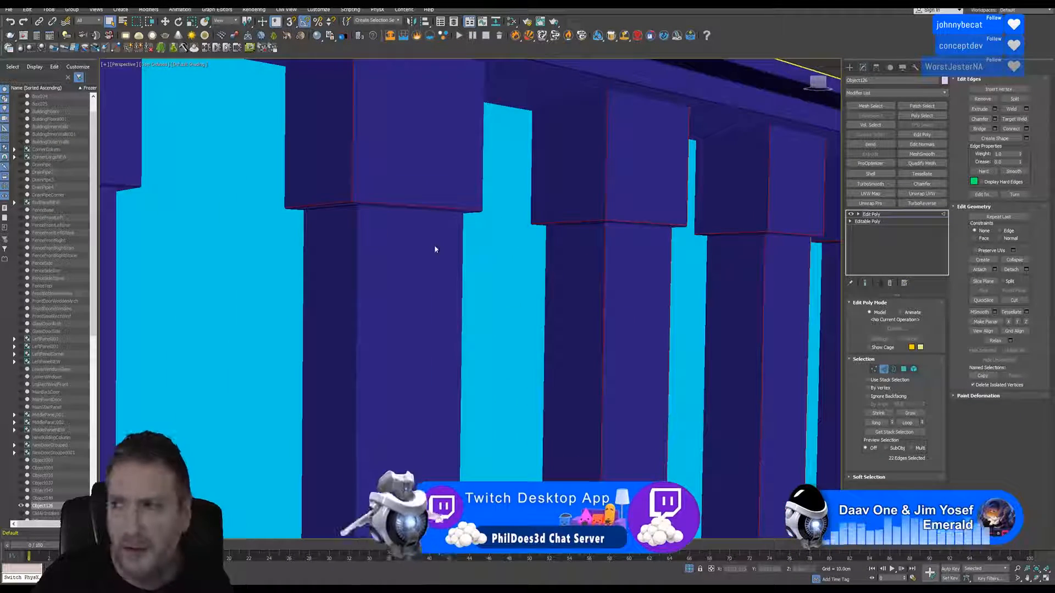
middle_drag(434, 245, 434, 260)
ctrl+click(484, 191)
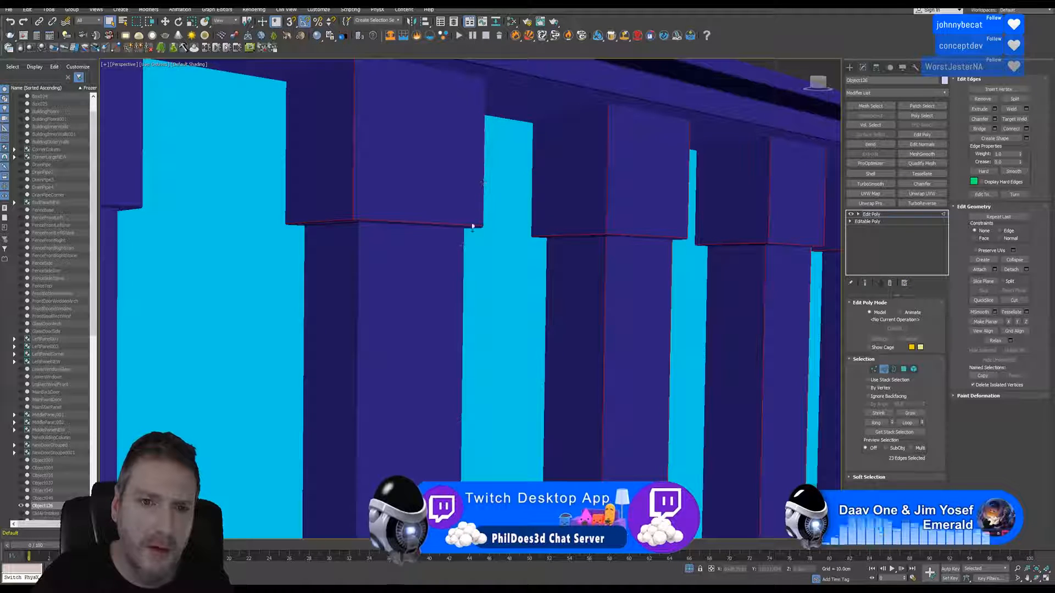
ctrl+click(463, 246)
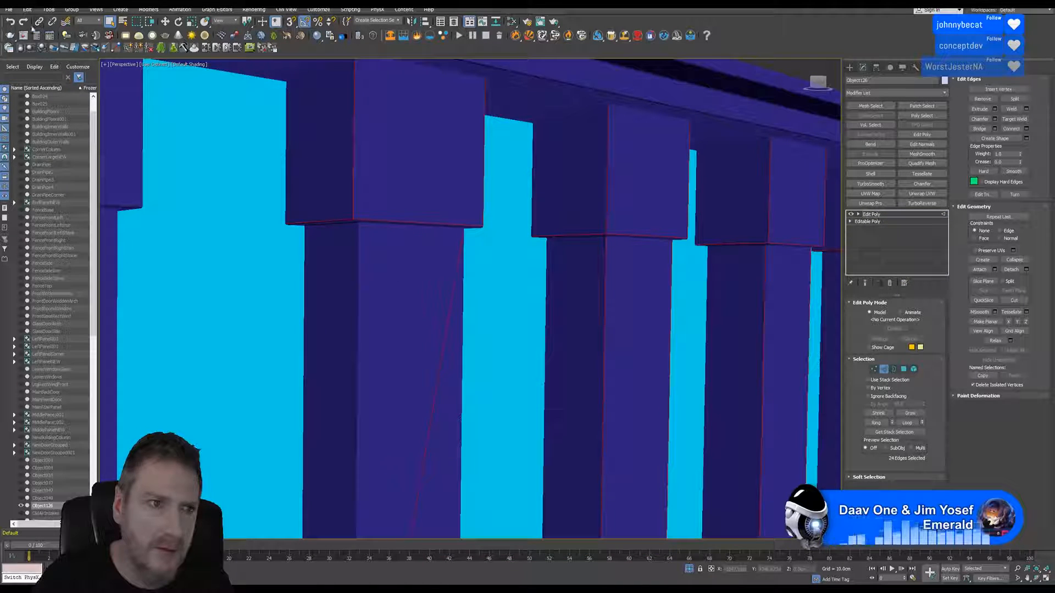
click(11, 22)
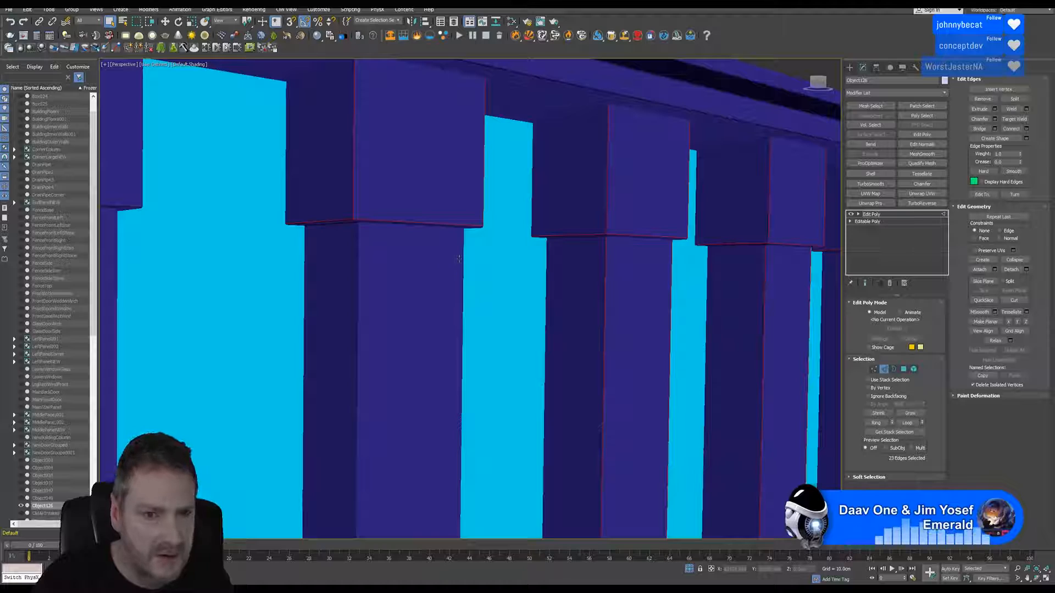
ctrl+click(463, 256)
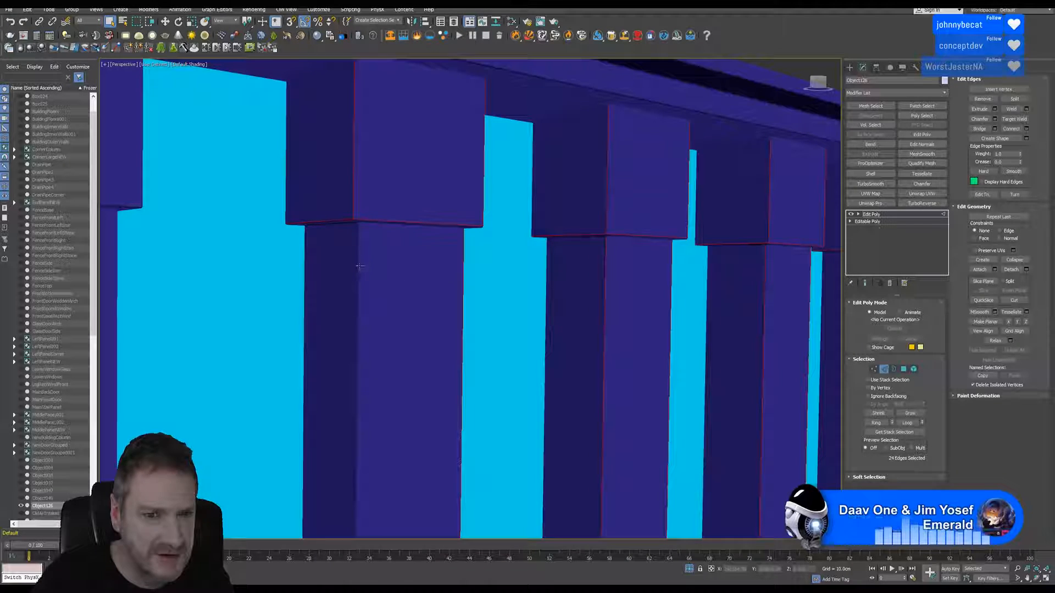
ctrl+click(358, 267)
Add the fifth column's cap corners and lower cap edges to the selection.
scroll(392, 294, down, 5)
middle_drag(396, 294, 515, 351)
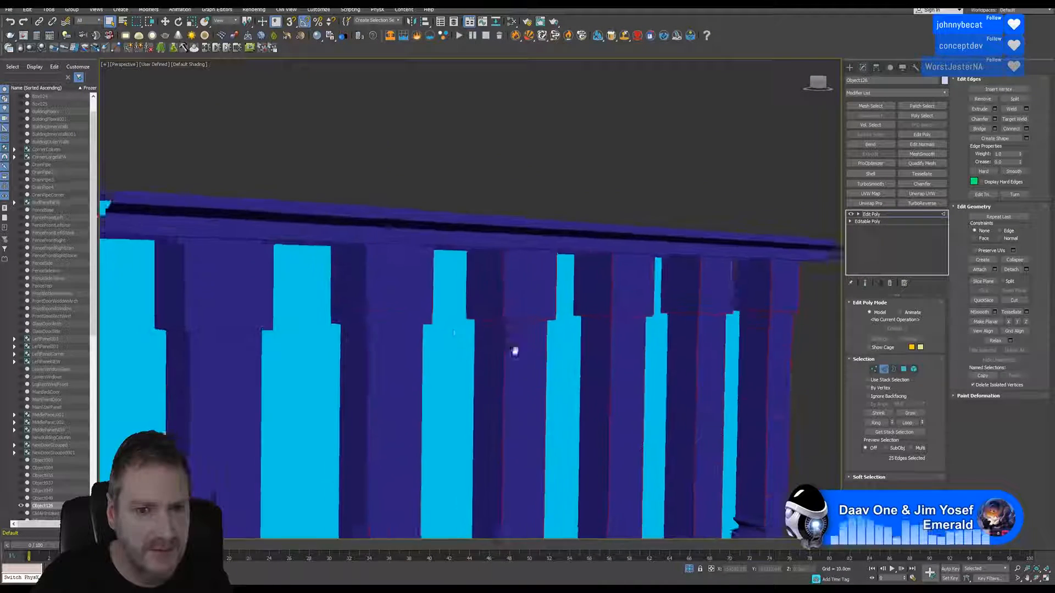
scroll(386, 285, up, 8)
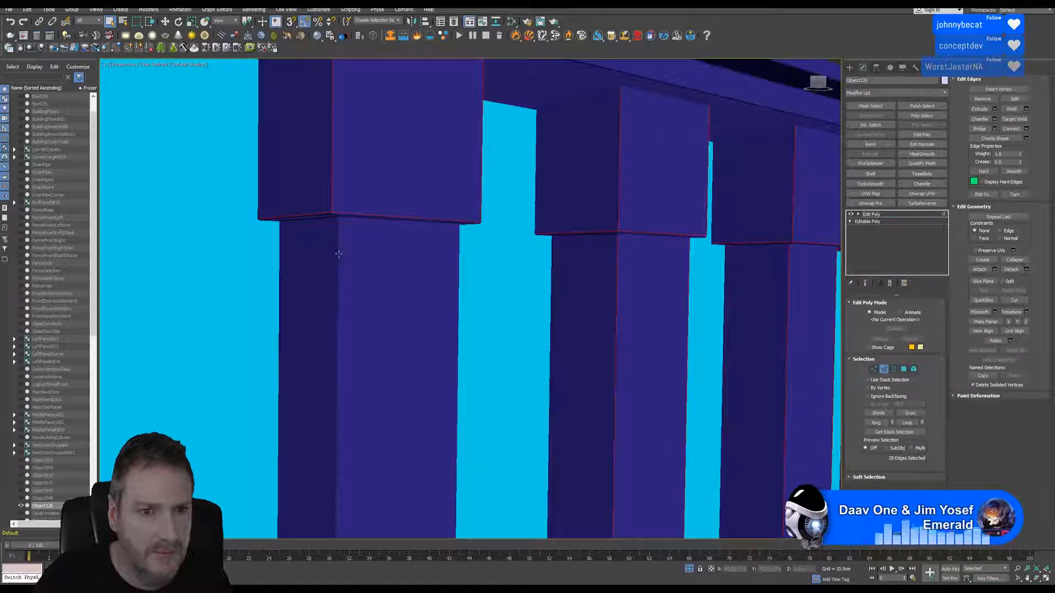
Add the last column's cap corners, lower cap edges and shaft corner edges to the selection.
scroll(389, 328, down, 4)
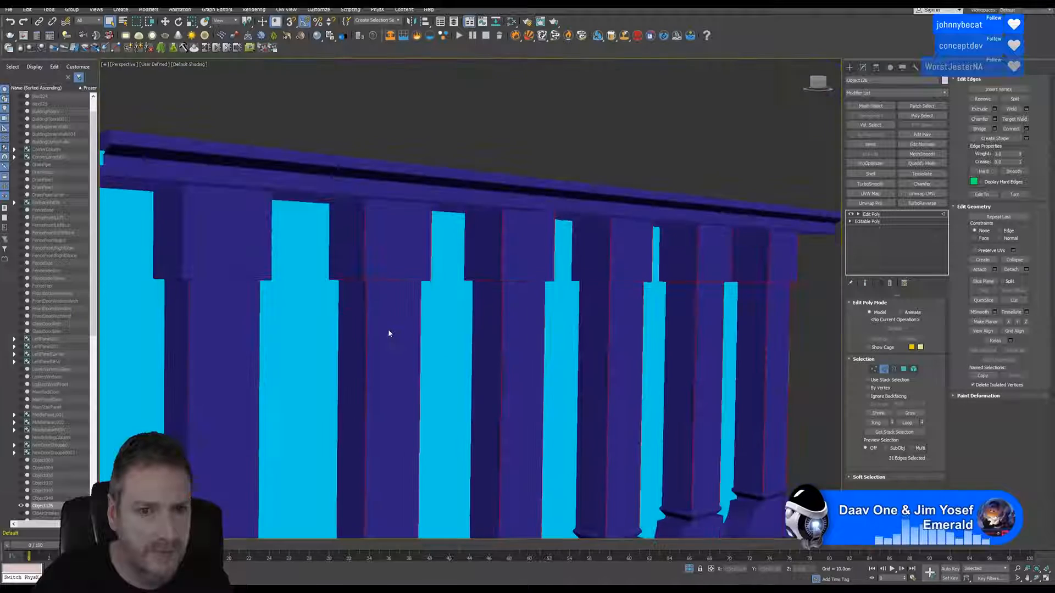
middle_drag(388, 328, 539, 334)
scroll(414, 266, up, 4)
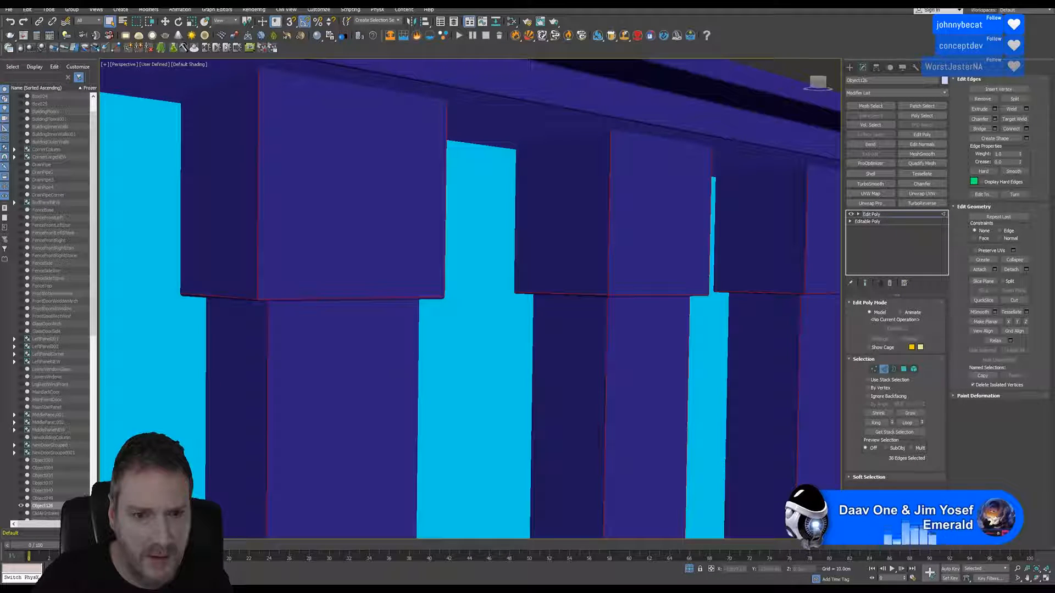
ctrl+click(414, 365)
Inspect the selected cap and shaft edges across all six columns from both sides.
scroll(361, 371, down, 6)
alt+middle_drag(362, 371, 350, 253)
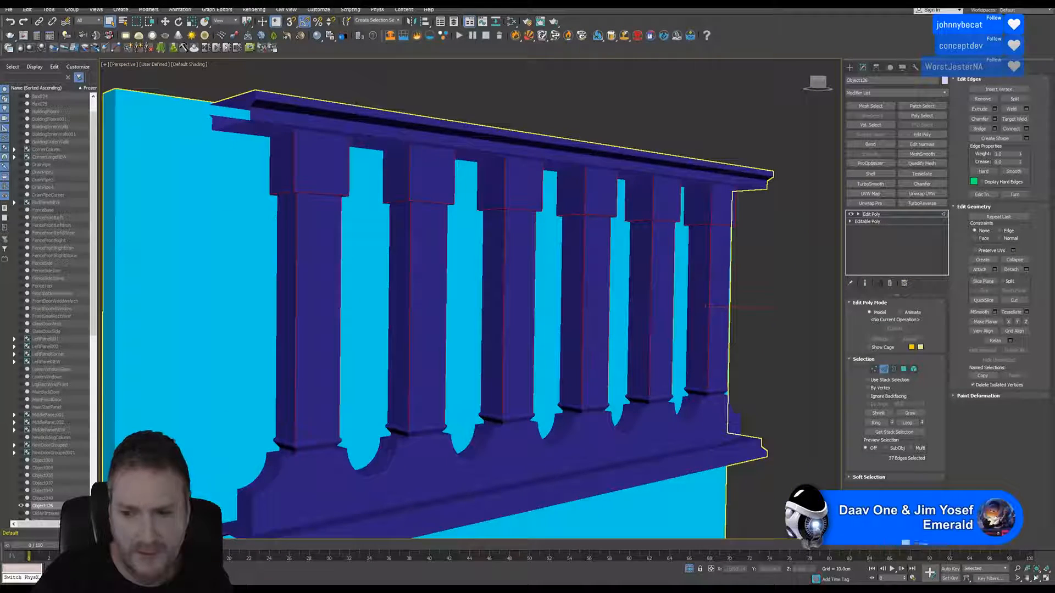
key(e)
alt+middle_drag(563, 345, 517, 312)
drag(517, 311, 445, 299)
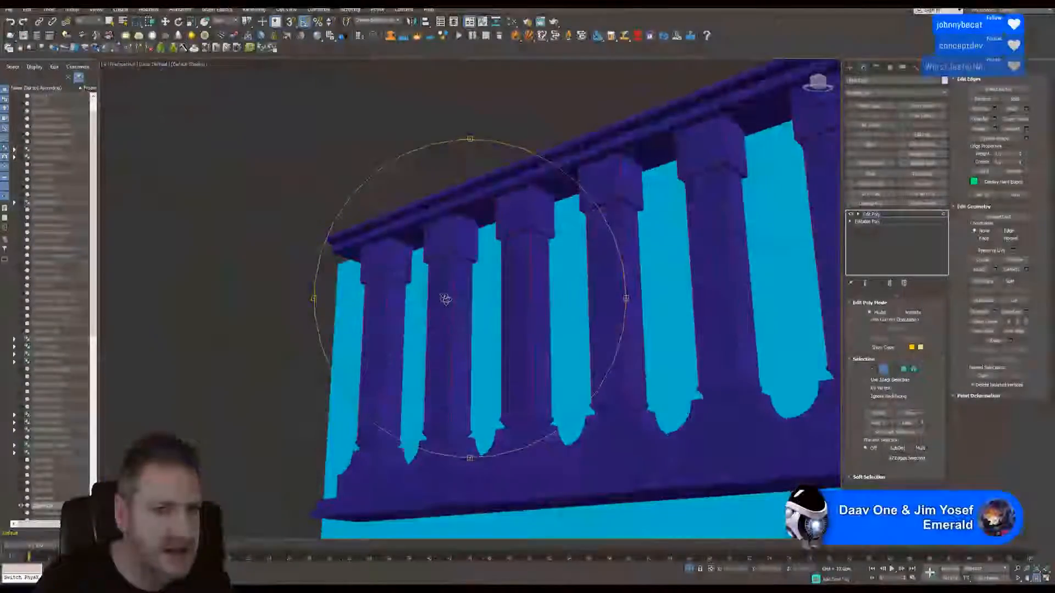
scroll(402, 287, up, 5)
scroll(416, 278, up, 2)
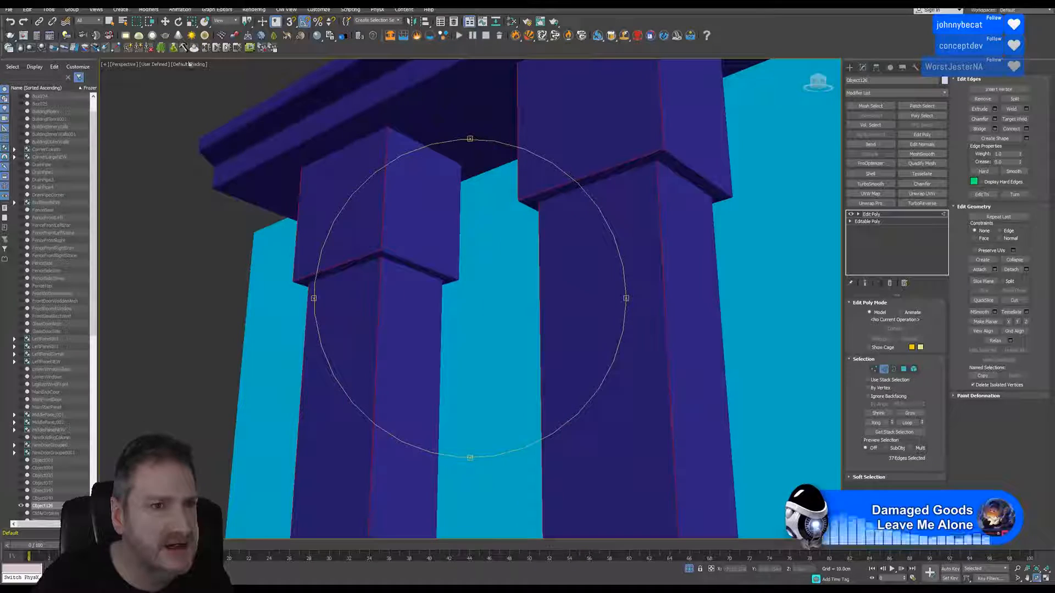
Add the missing lower cap edges of three neighbouring columns to the edge selection, starting at the far end of the row.
click(110, 22)
ctrl+click(407, 263)
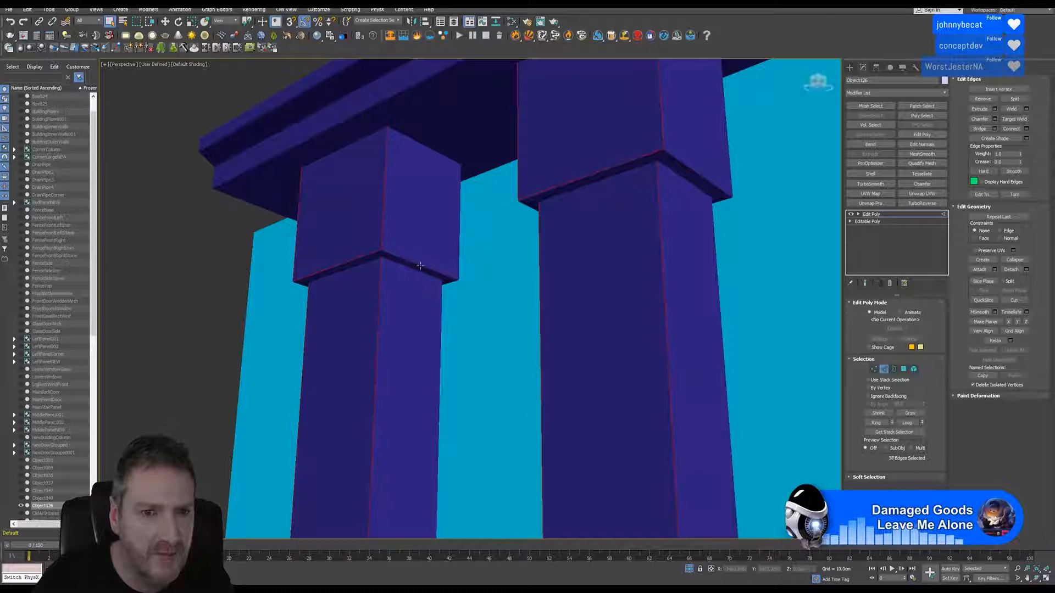
middle_drag(540, 285, 406, 331)
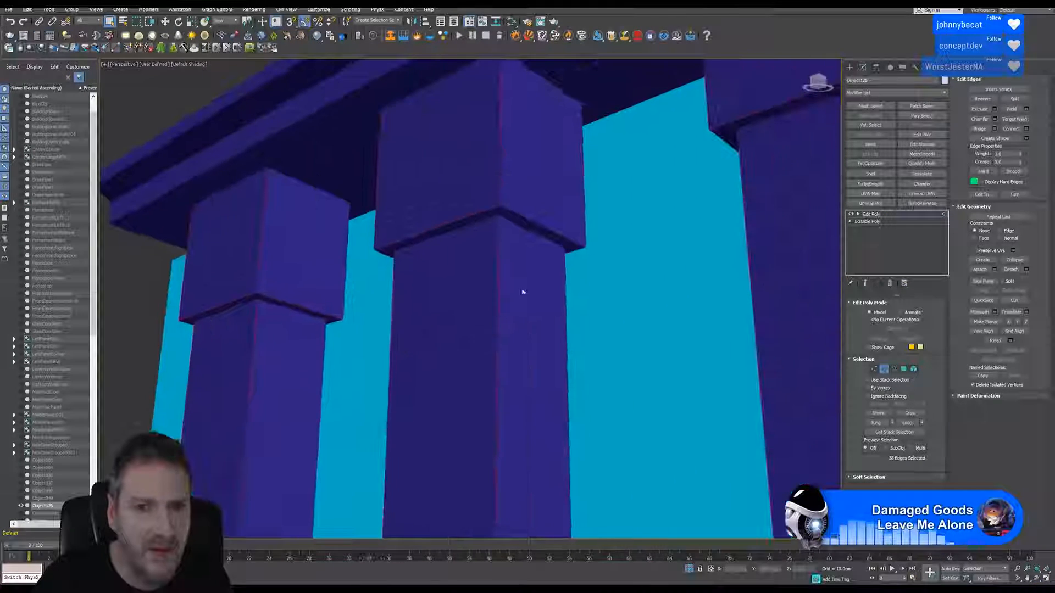
ctrl+click(538, 223)
scroll(538, 226, down, 5)
middle_drag(697, 306, 415, 313)
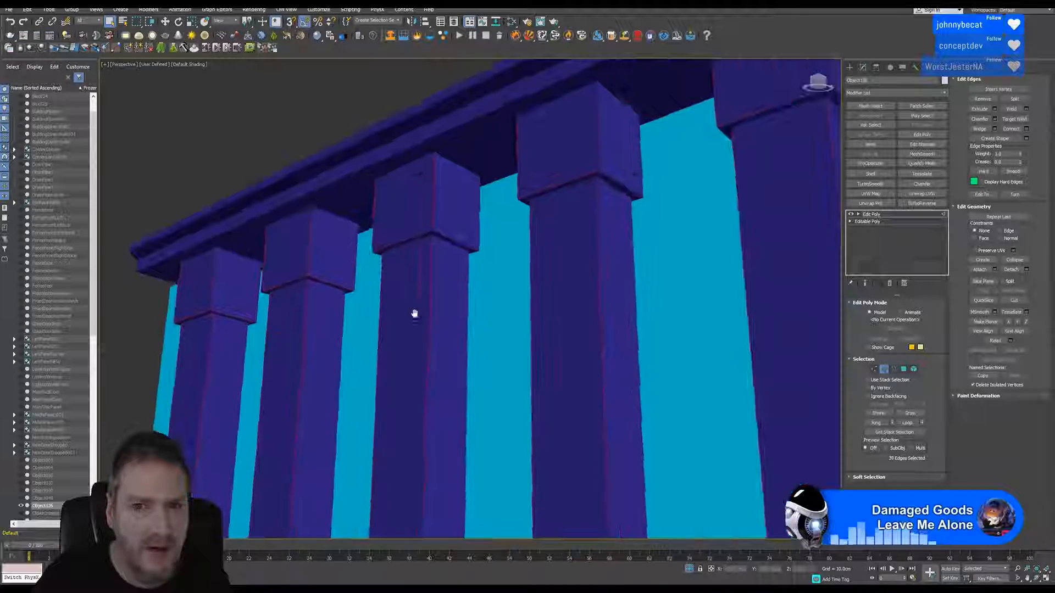
scroll(457, 253, up, 3)
scroll(457, 253, up, 2)
ctrl+click(446, 227)
scroll(490, 283, down, 5)
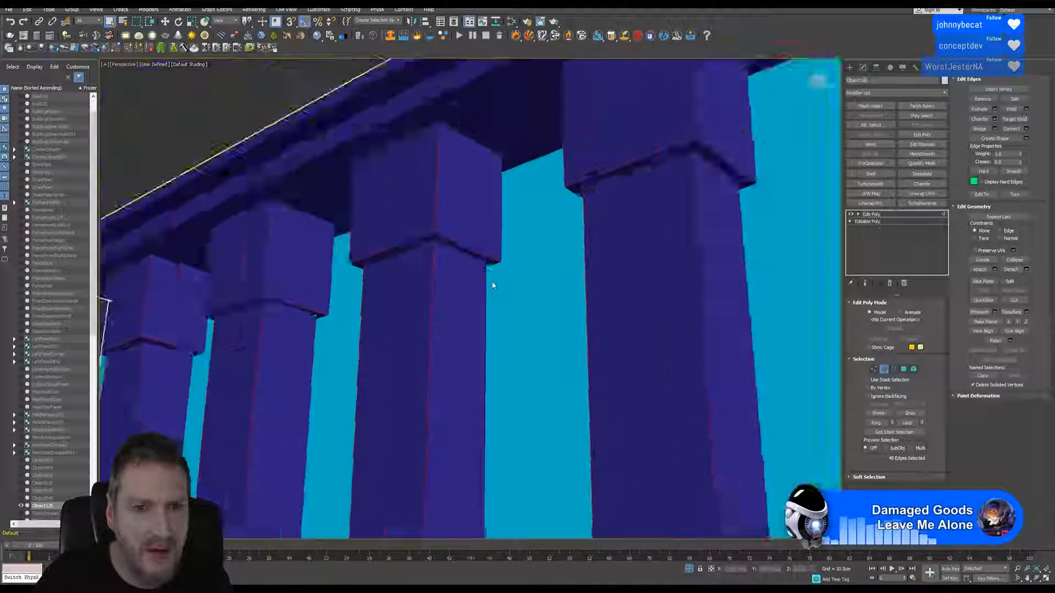
Add the missing lower cap edges of the remaining columns to the selection and check the whole row.
middle_drag(520, 299, 516, 336)
scroll(451, 276, up, 4)
scroll(432, 271, down, 5)
scroll(437, 269, up, 5)
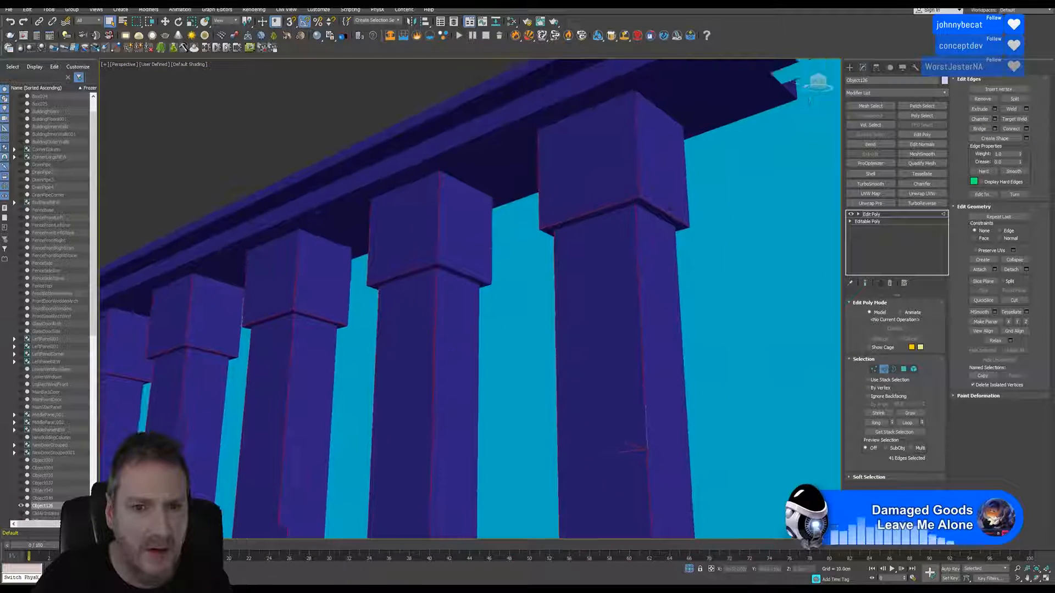
ctrl+click(438, 265)
scroll(438, 266, down, 5)
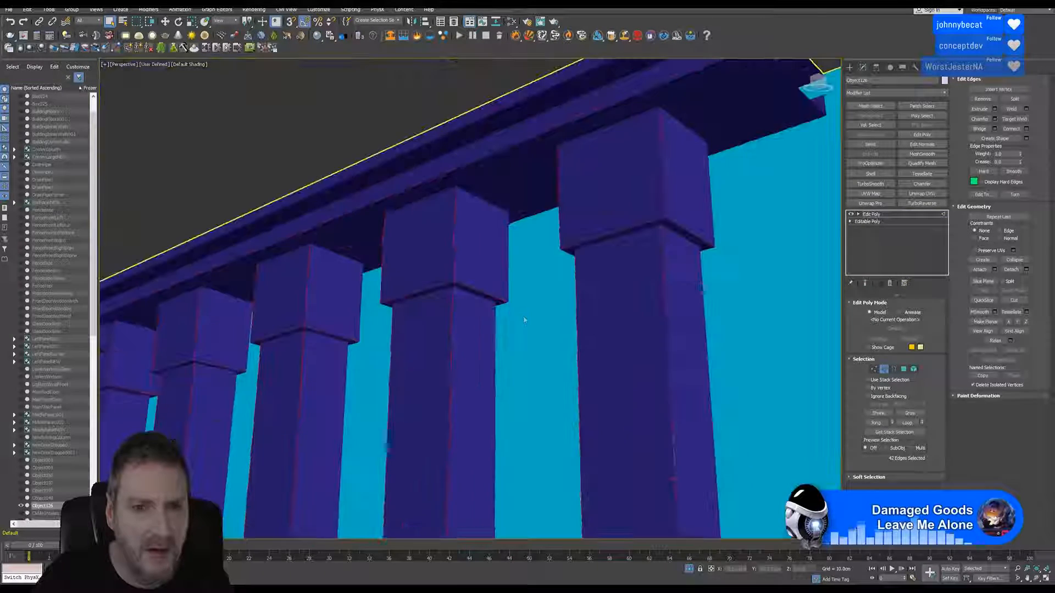
scroll(478, 347, up, 4)
scroll(322, 374, down, 4)
middle_drag(322, 374, 458, 265)
middle_drag(457, 319, 457, 279)
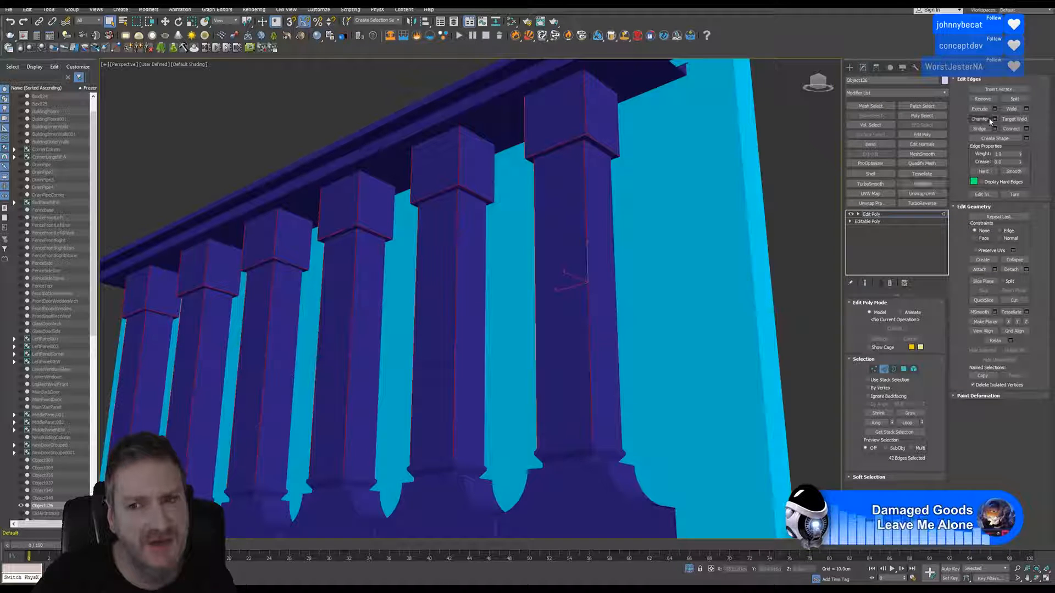
Apply a Chamfer modifier to the selected edges as a Standard Chamfer with an amount of 0.42 cm and 3 segments.
click(934, 188)
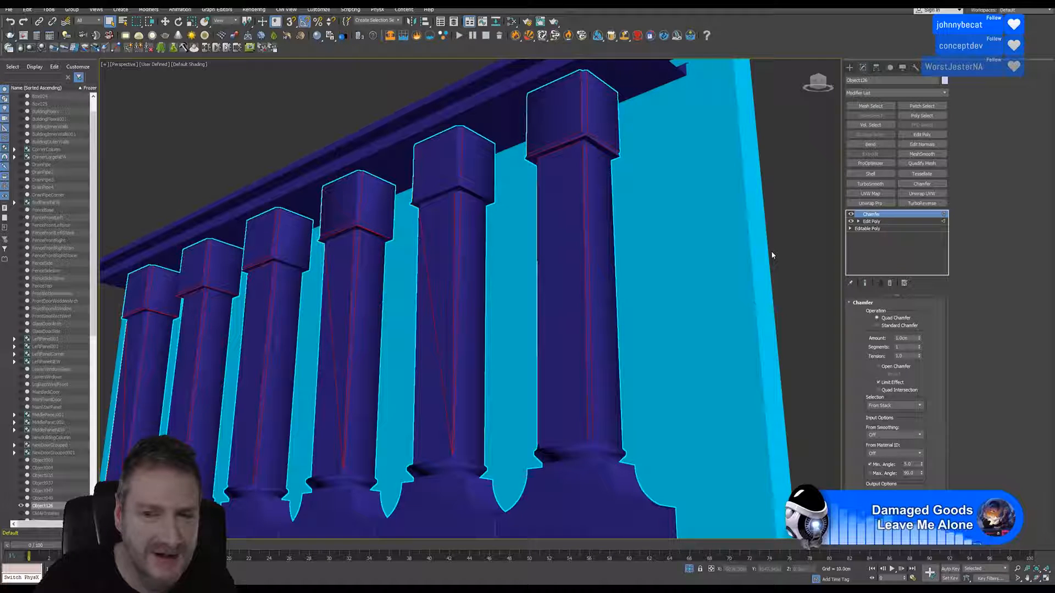
click(901, 326)
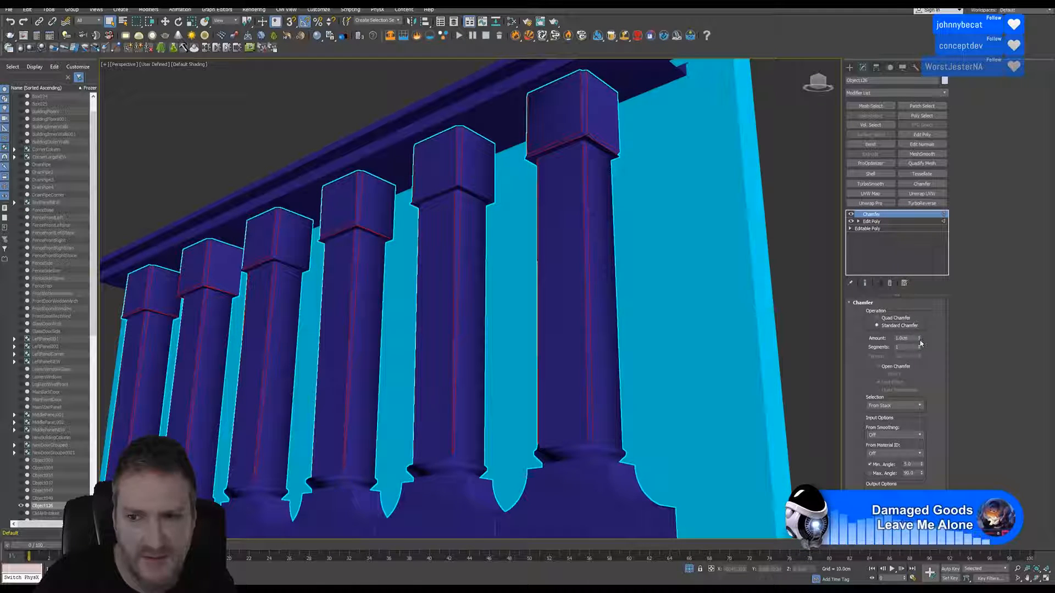
drag(920, 343, 915, 369)
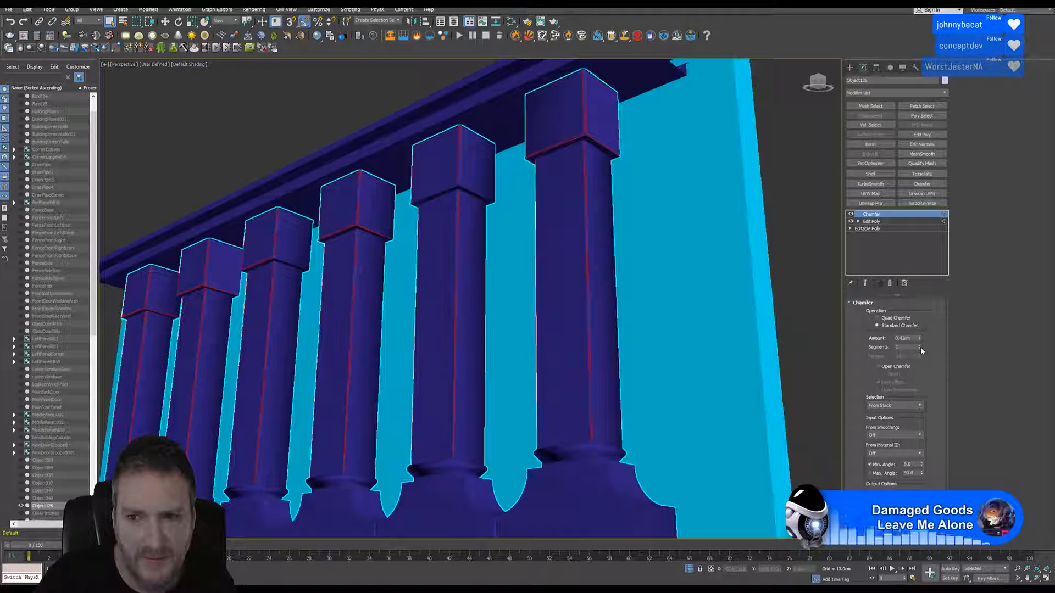
click(919, 345)
click(919, 345)
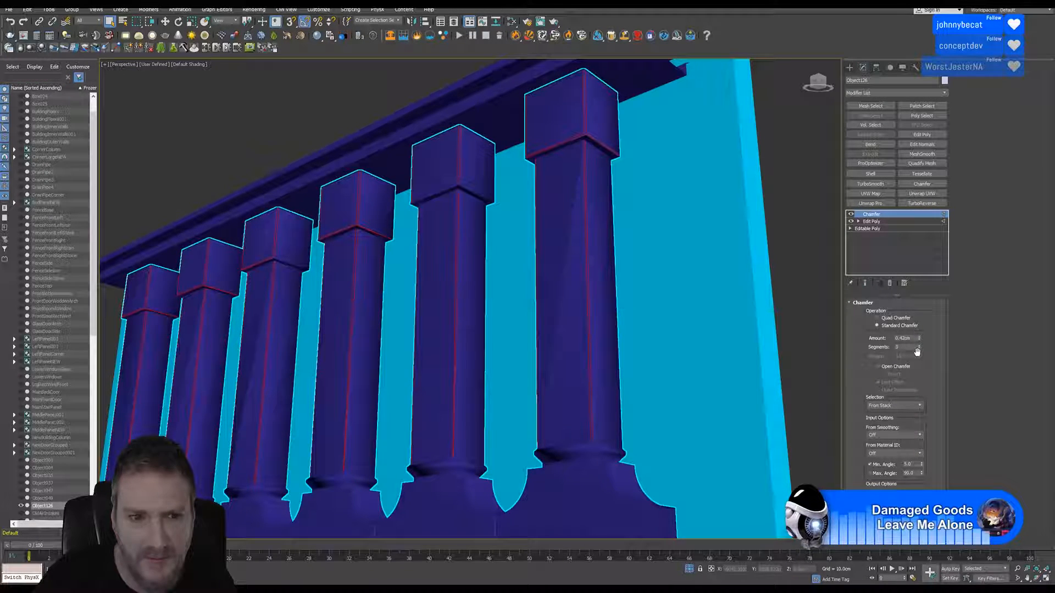
Check the nearest column's cap corner, switch the modifier to Quad Chamfer and lower its tension to about 0.46.
middle_drag(569, 225, 515, 298)
scroll(535, 212, up, 6)
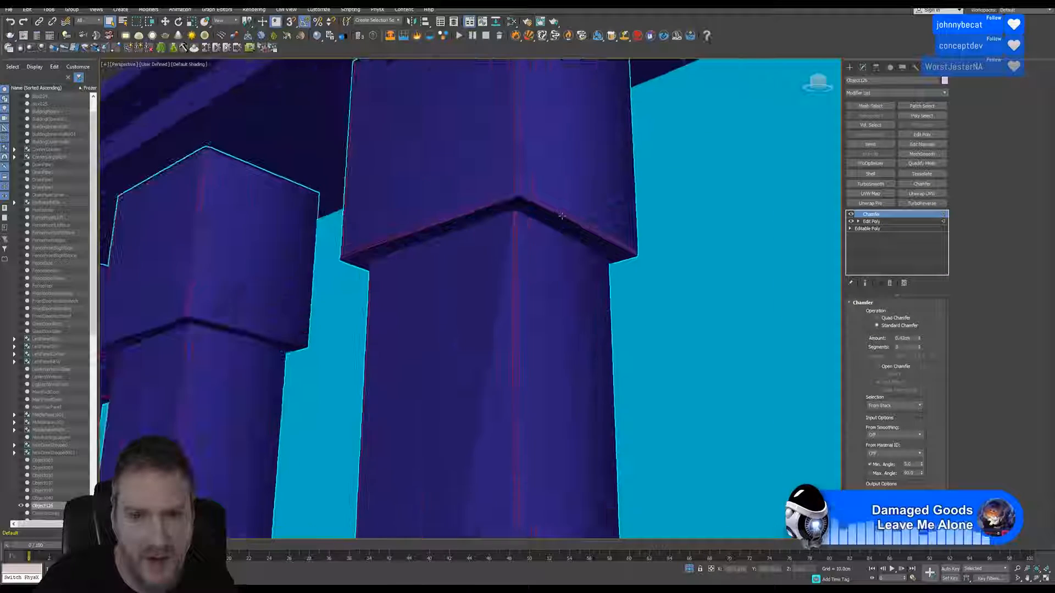
middle_drag(535, 212, 489, 189)
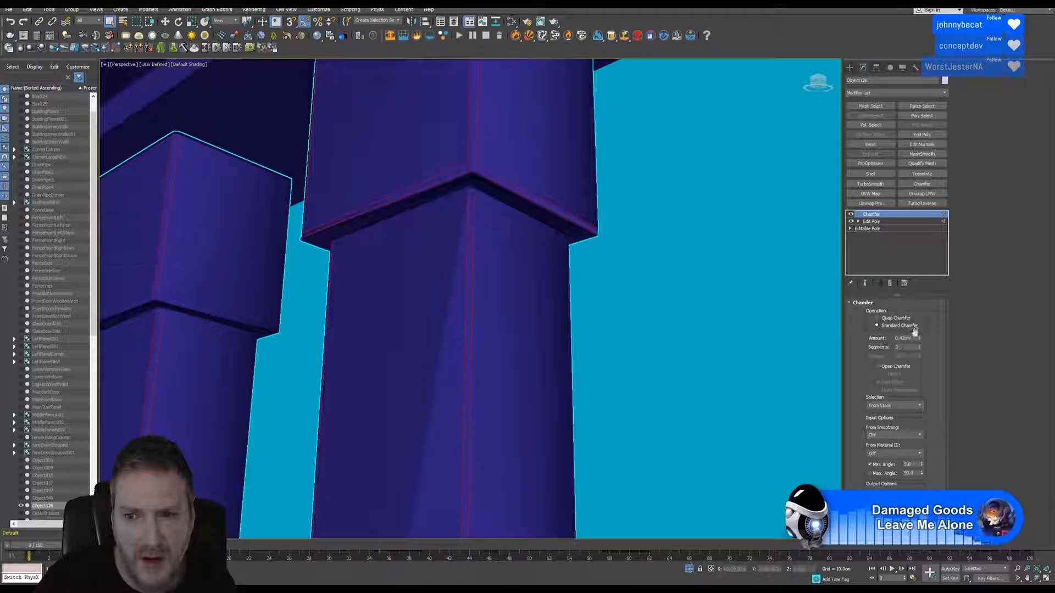
click(877, 318)
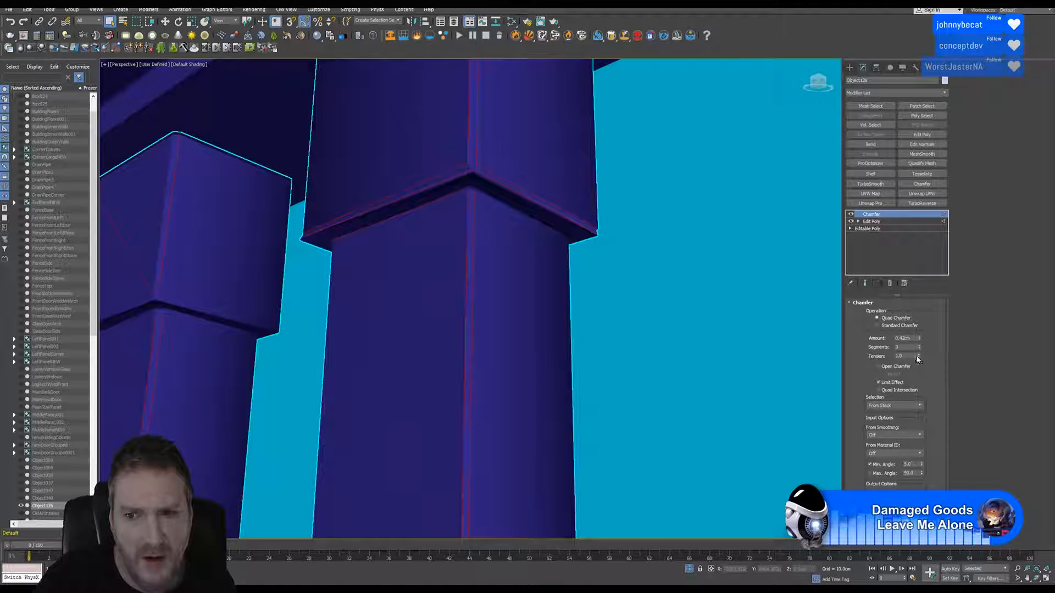
mouse_move(920, 356)
mouse_down()
mouse_move(923, 401)
mouse_move(925, 376)
mouse_up()
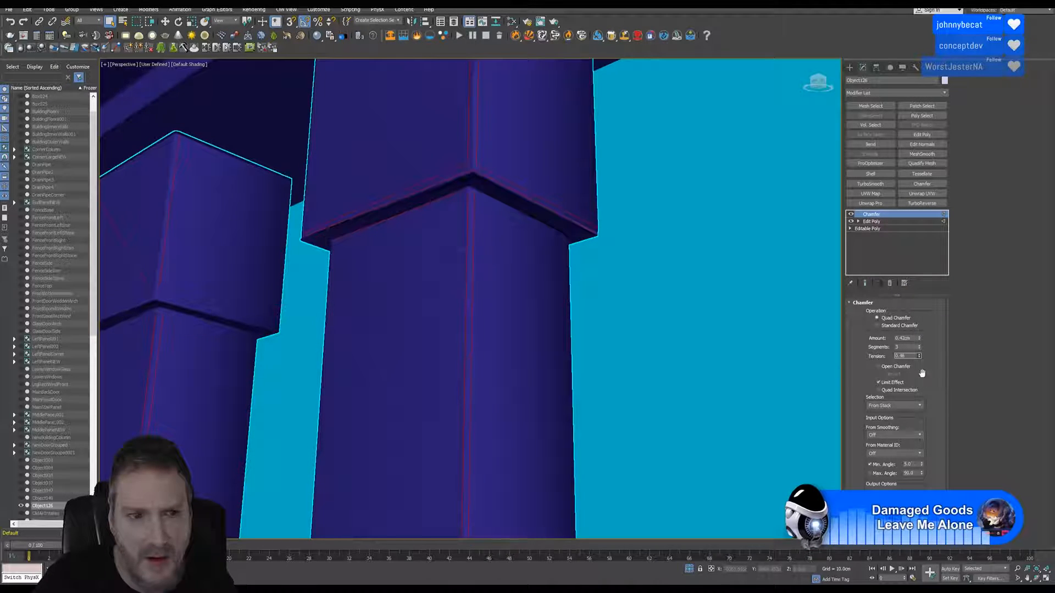
Deselect the columns and examine the chamfered cap and shaft edges along the row for shading problems.
middle_drag(220, 354, 469, 350)
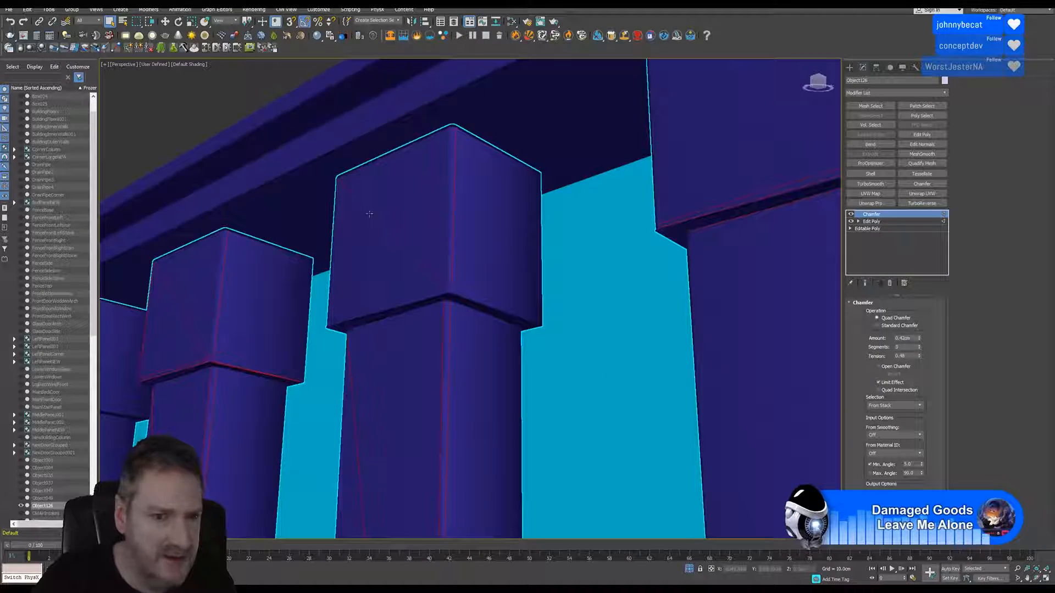
scroll(415, 321, down, 3)
middle_drag(415, 322, 502, 273)
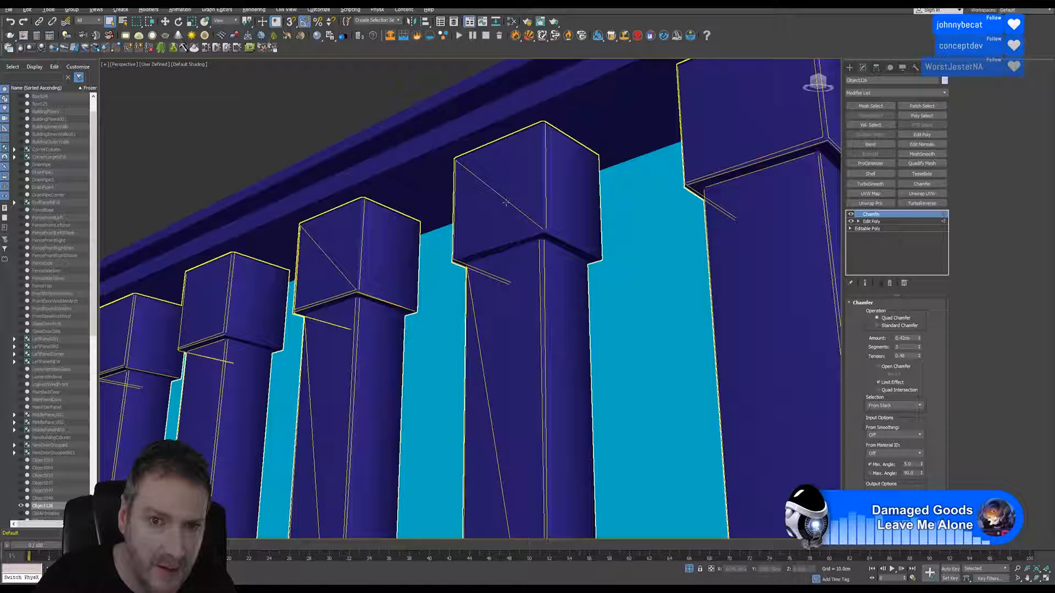
key(ctrl+d)
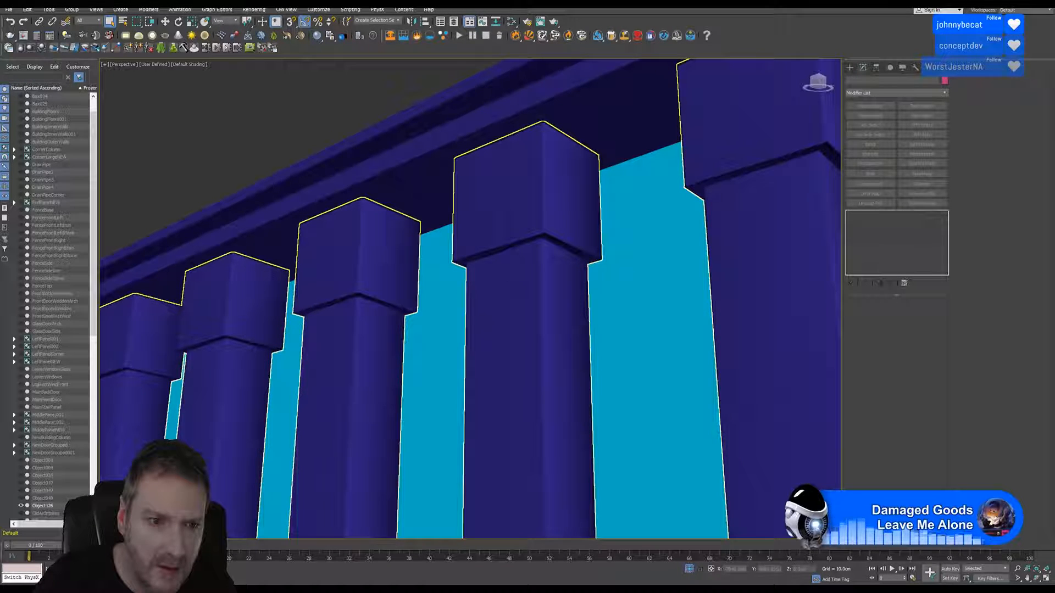
middle_drag(512, 280, 654, 190)
scroll(654, 186, up, 4)
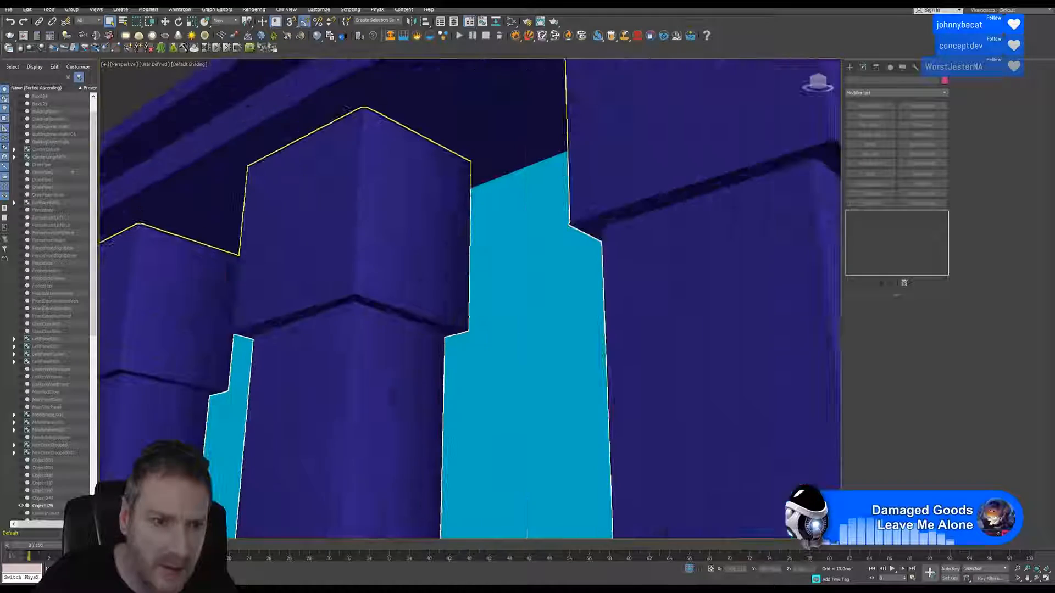
scroll(372, 193, down, 5)
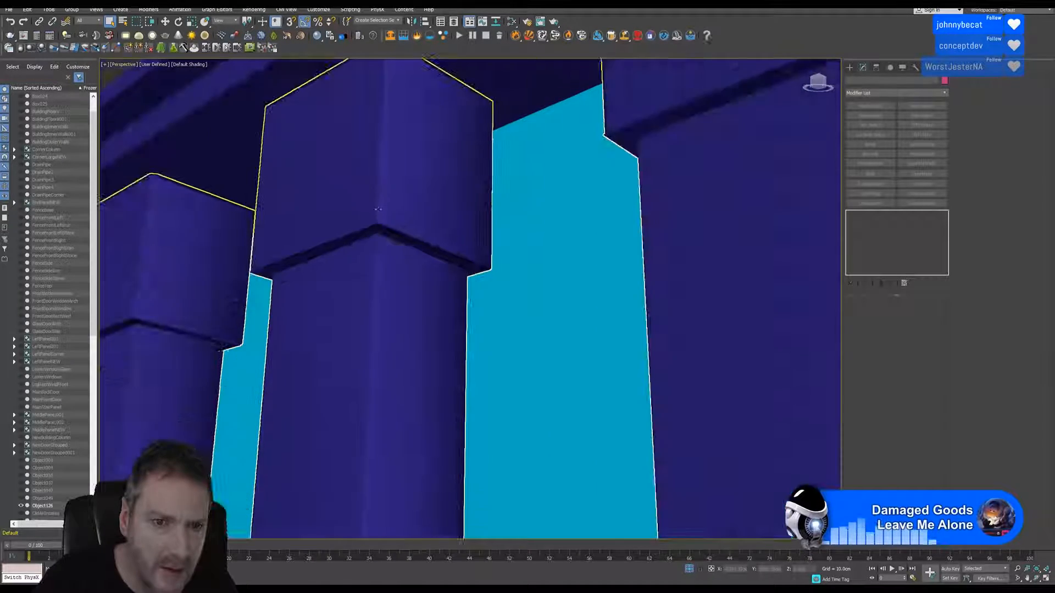
scroll(501, 238, down, 5)
scroll(388, 280, up, 7)
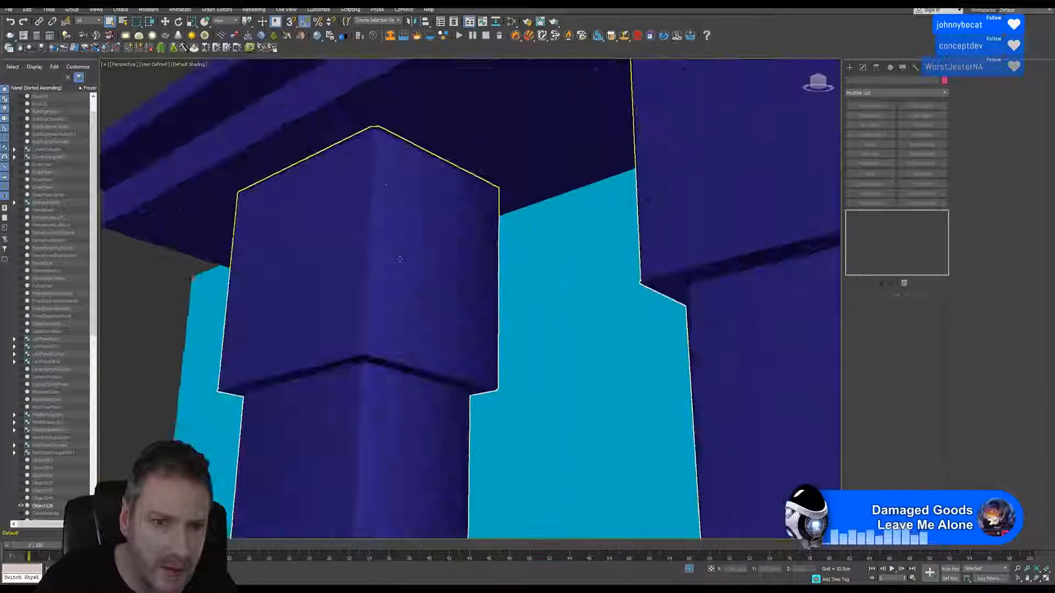
scroll(388, 280, down, 5)
middle_drag(533, 313, 285, 316)
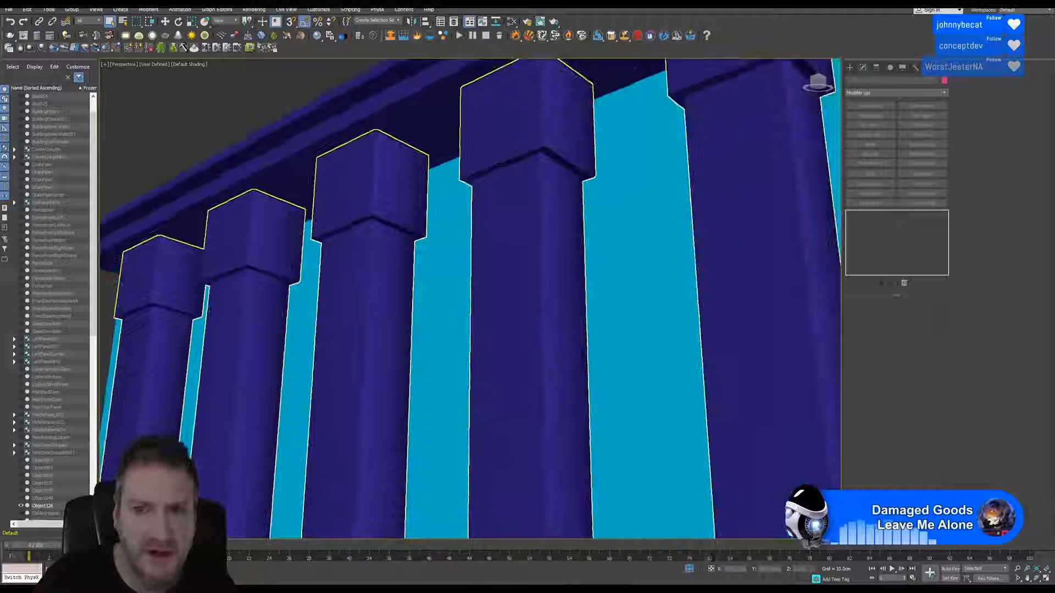
Reselect the columns, disable the Chamfer modifier's effect and return to edge editing in the Edit Poly modifier.
click(520, 160)
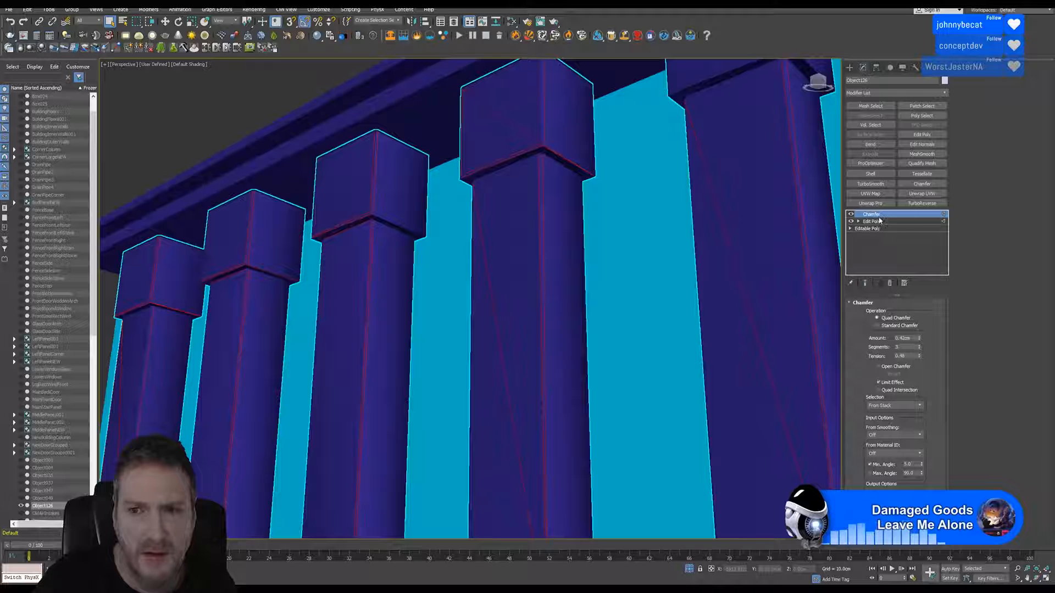
click(850, 215)
click(871, 222)
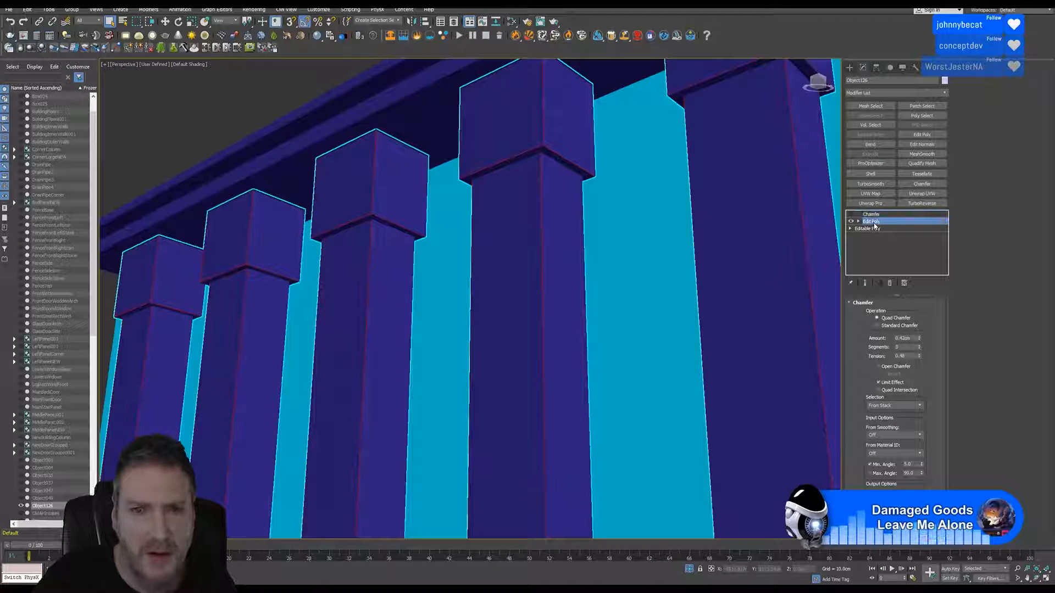
key(2)
middle_drag(442, 280, 641, 352)
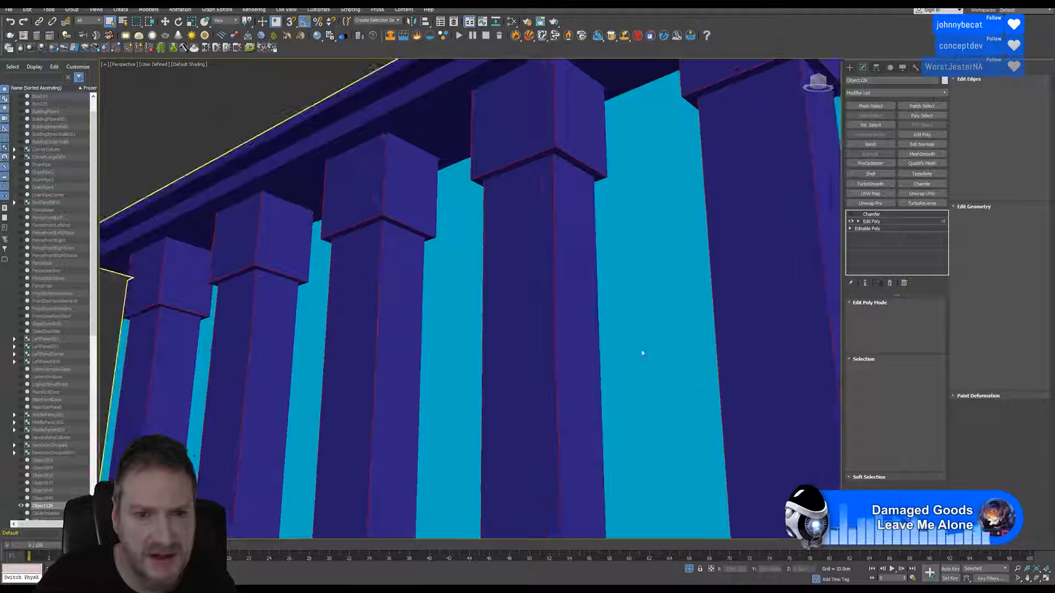
Examine the cap edges of the columns in wireframe display, then restore Default Shading.
click(1037, 579)
drag(409, 308, 261, 141)
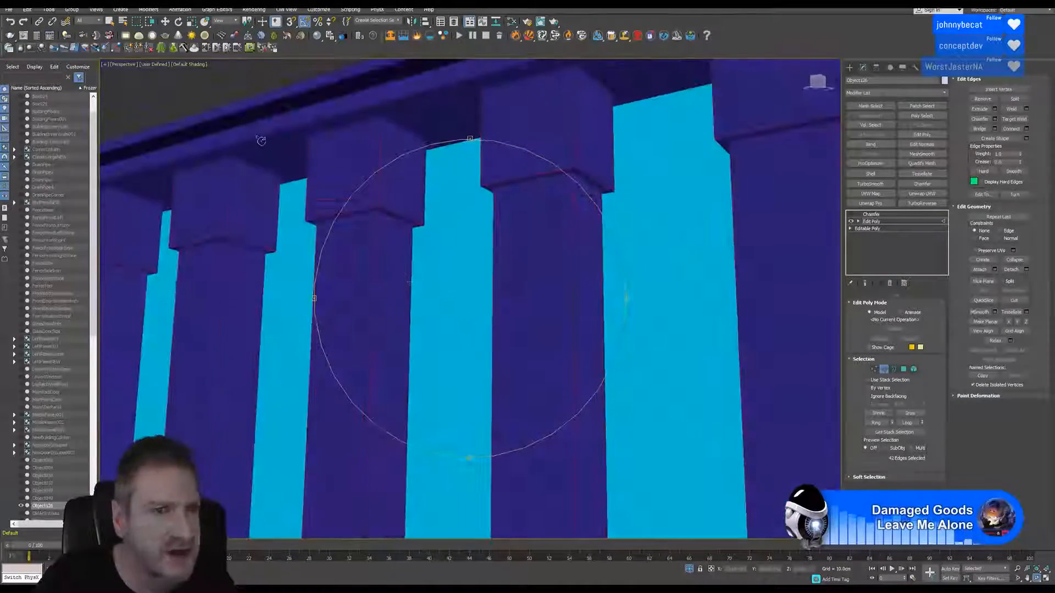
click(181, 65)
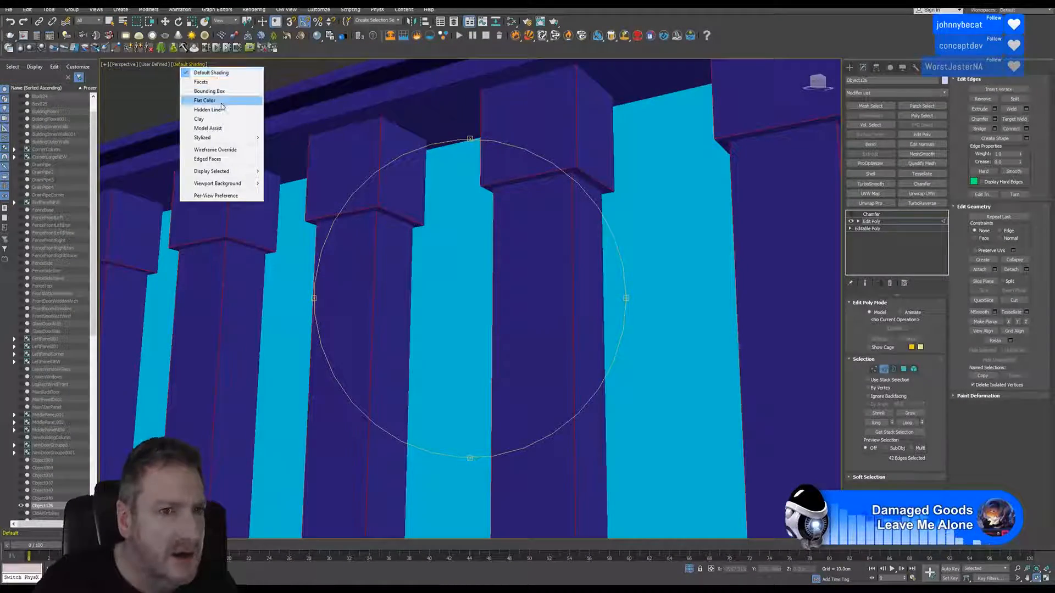
click(224, 149)
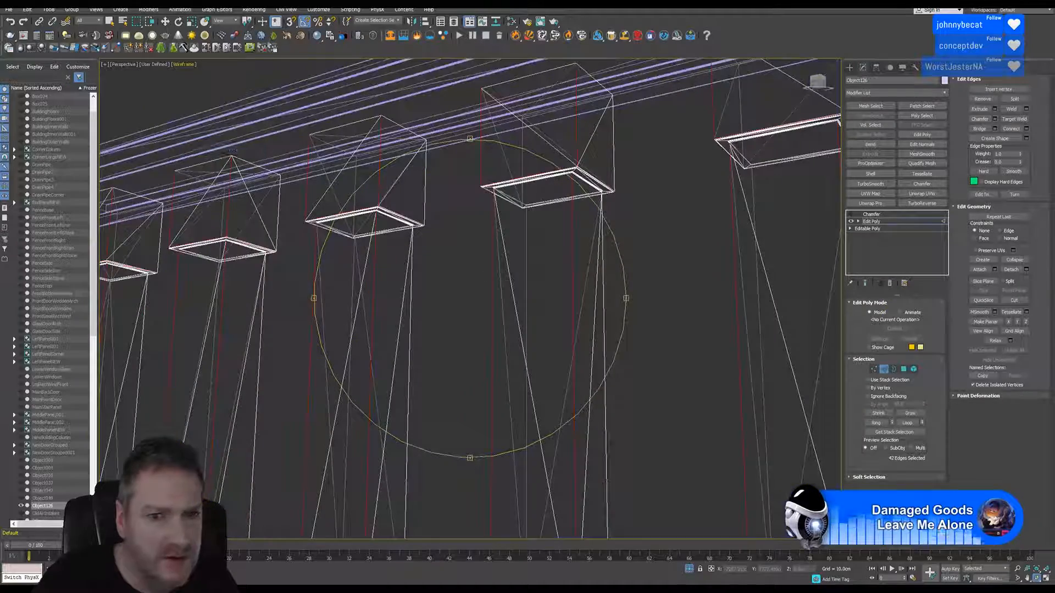
alt+middle_drag(437, 294, 538, 235)
key(z)
scroll(467, 237, up, 5)
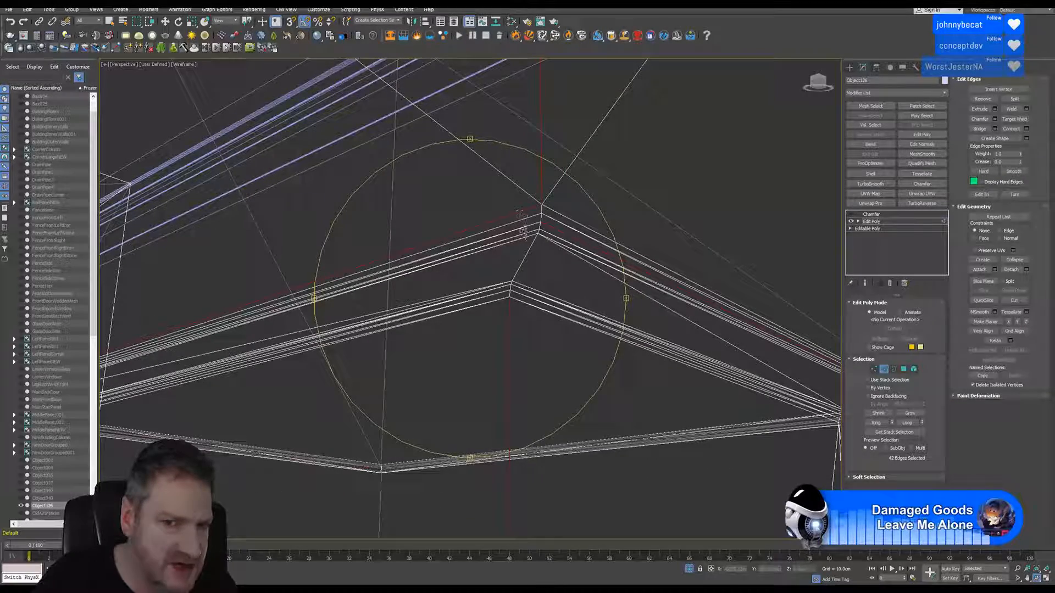
scroll(526, 212, down, 5)
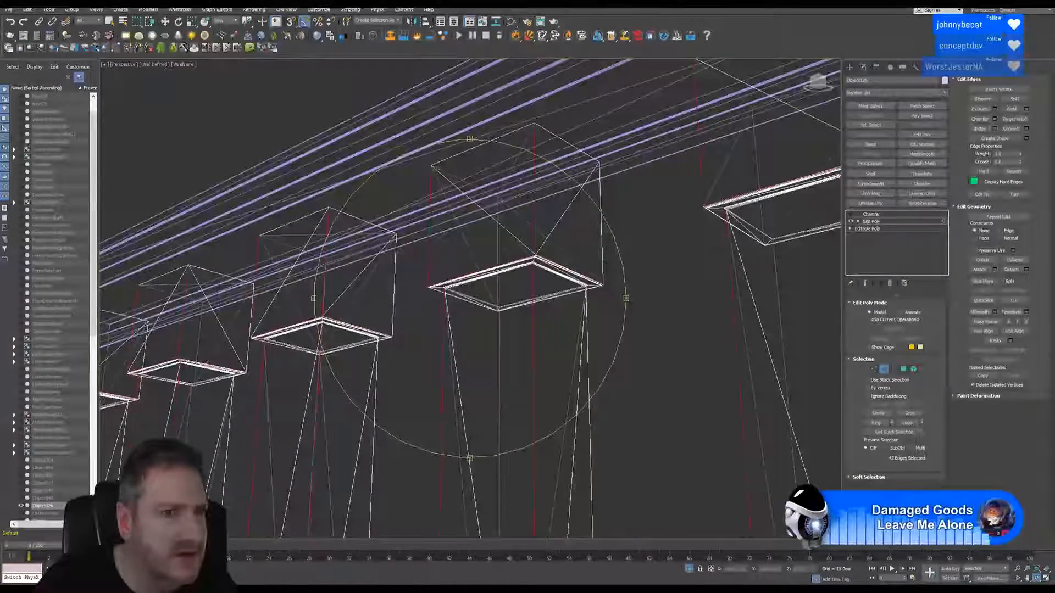
click(184, 65)
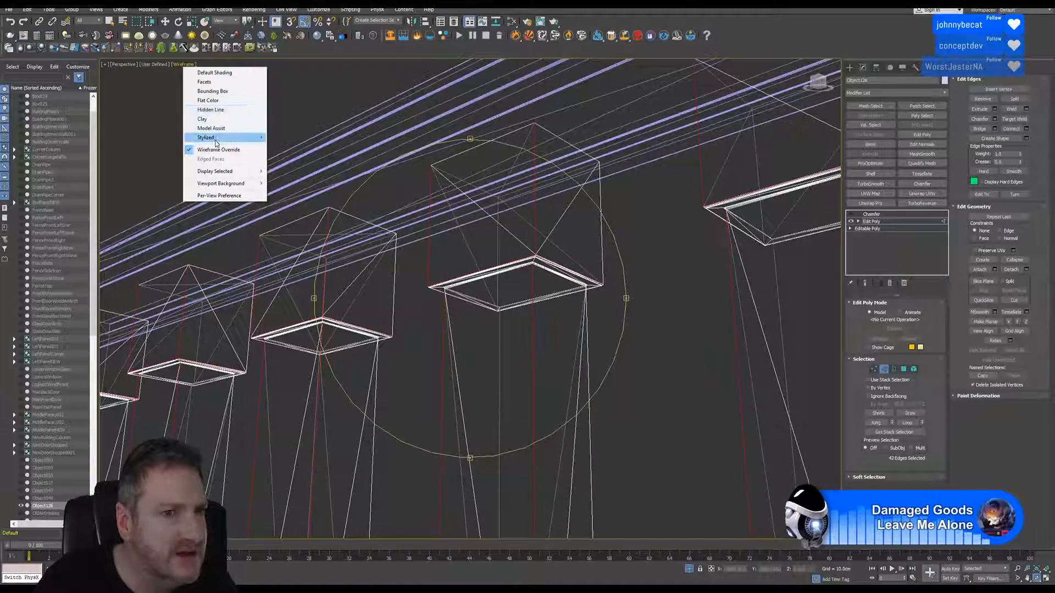
click(212, 73)
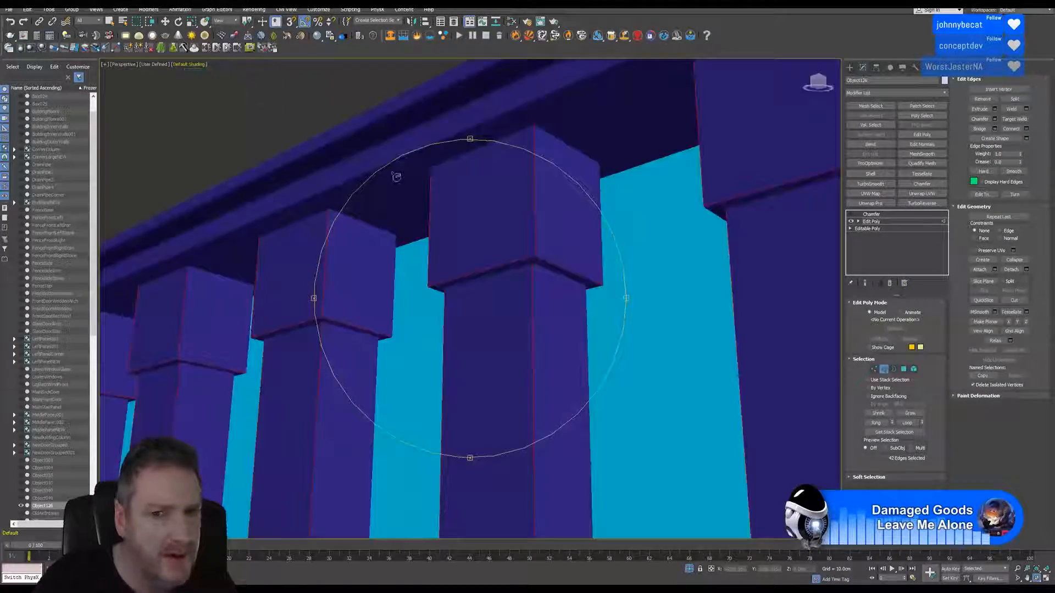
Remove the nearest column's lower cap edges from the edge selection.
click(111, 22)
middle_drag(640, 294, 604, 301)
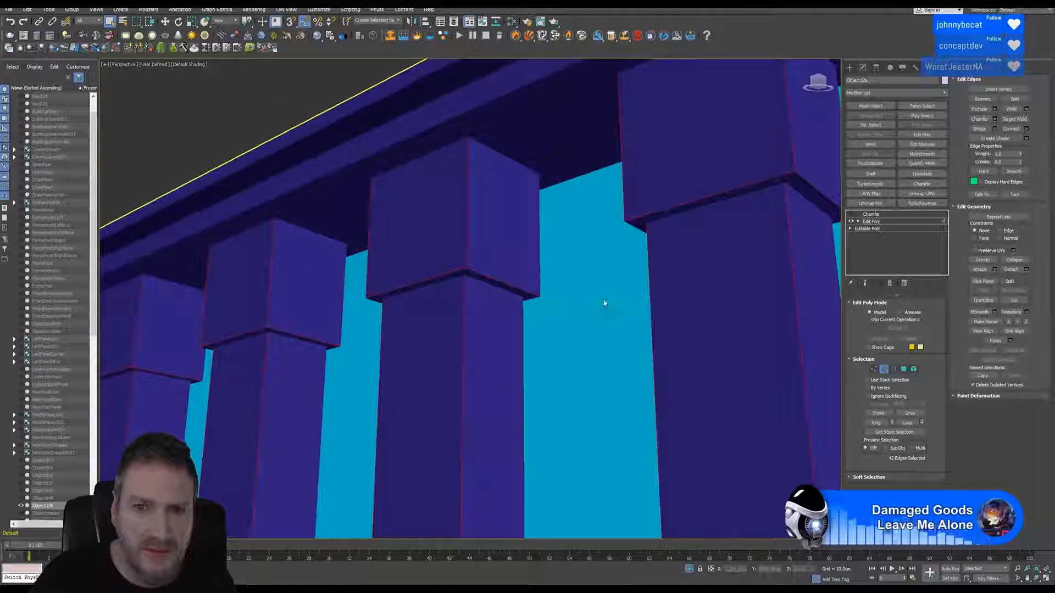
scroll(604, 302, down, 3)
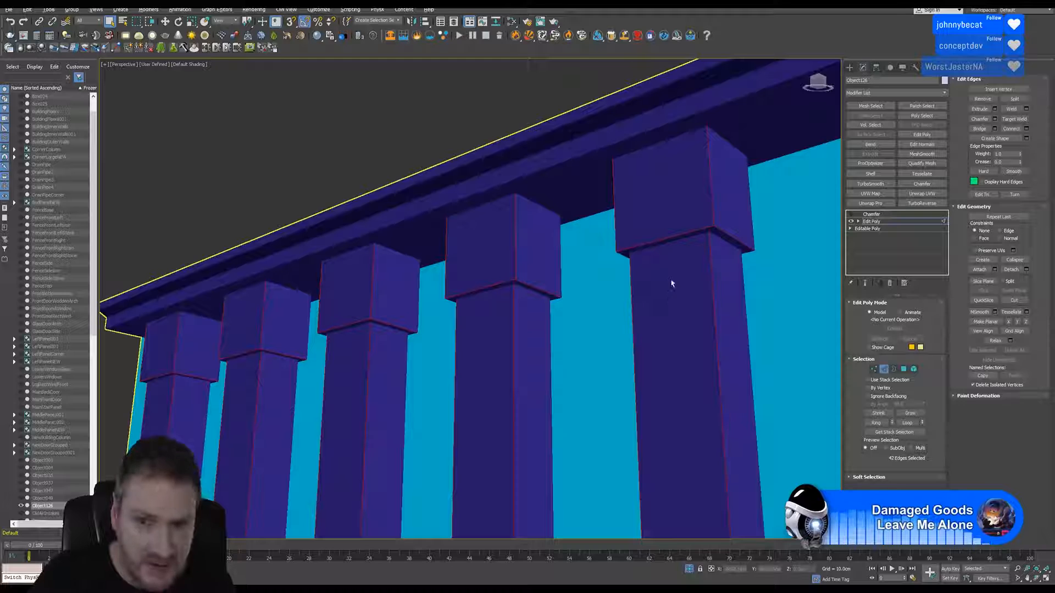
drag(671, 254, 674, 202)
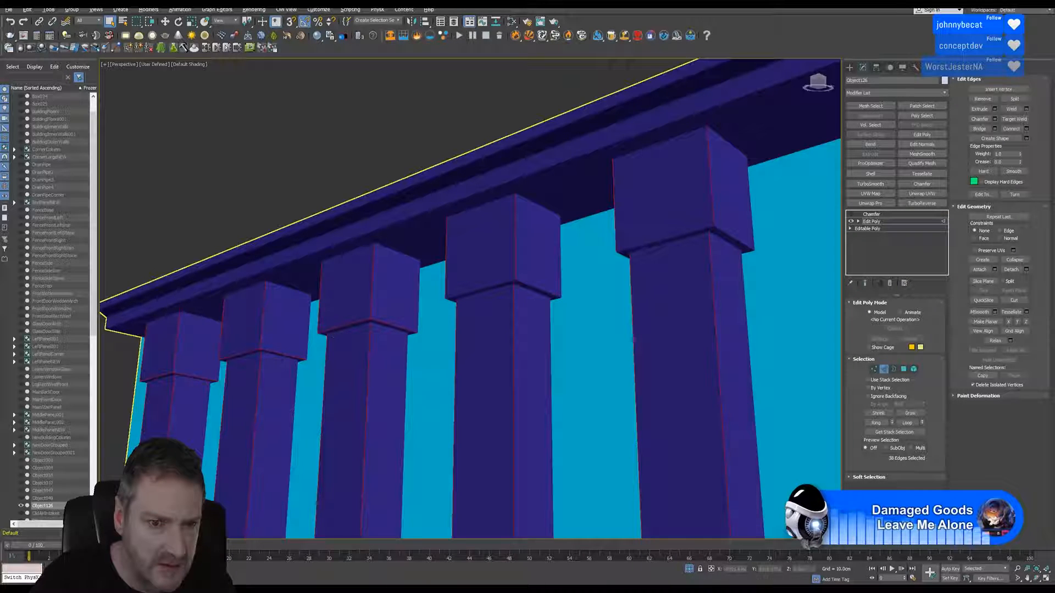
Remove the lower cap edges of the other columns from the edge selection, working along both sides of the row.
alt+drag(375, 309, 372, 359)
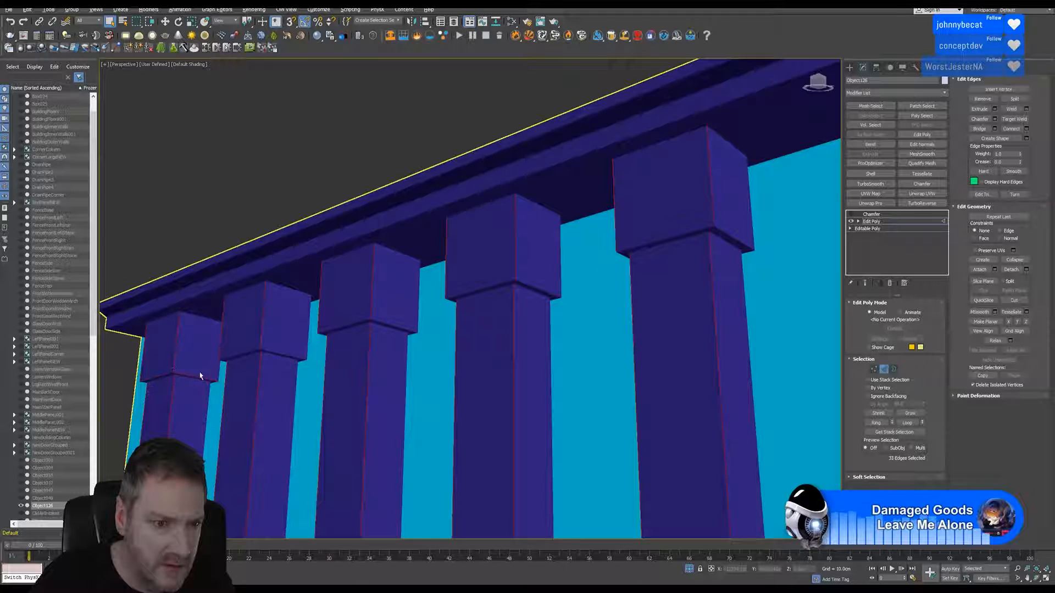
alt+drag(200, 376, 209, 380)
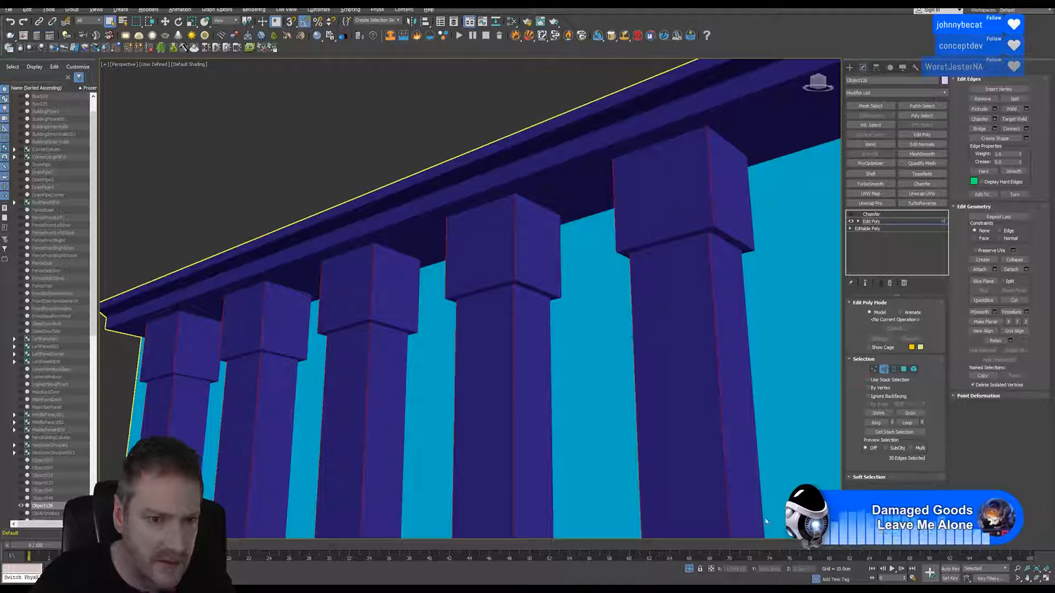
click(1038, 580)
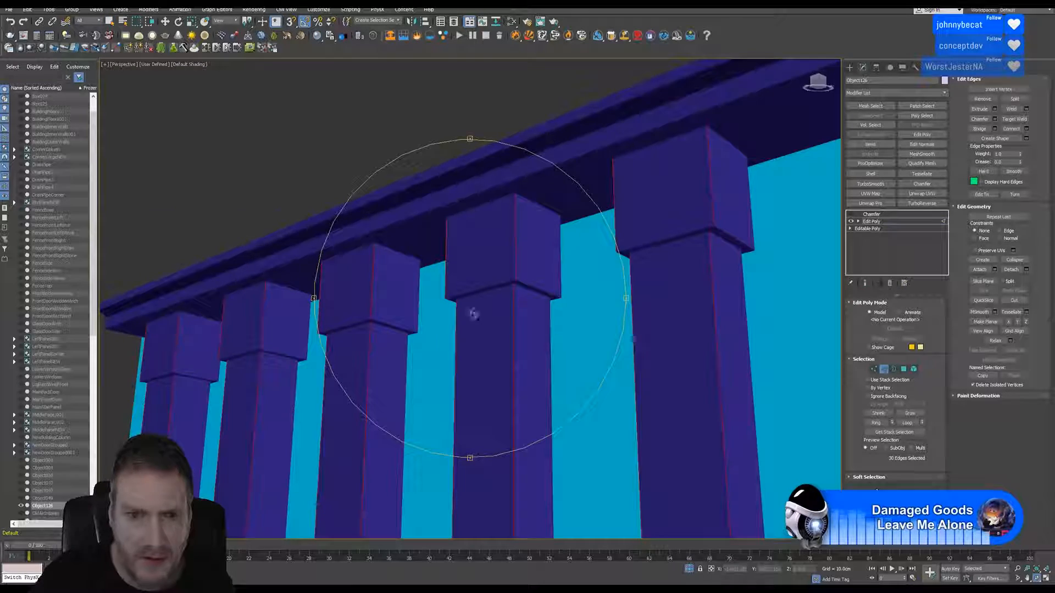
drag(473, 314, 547, 308)
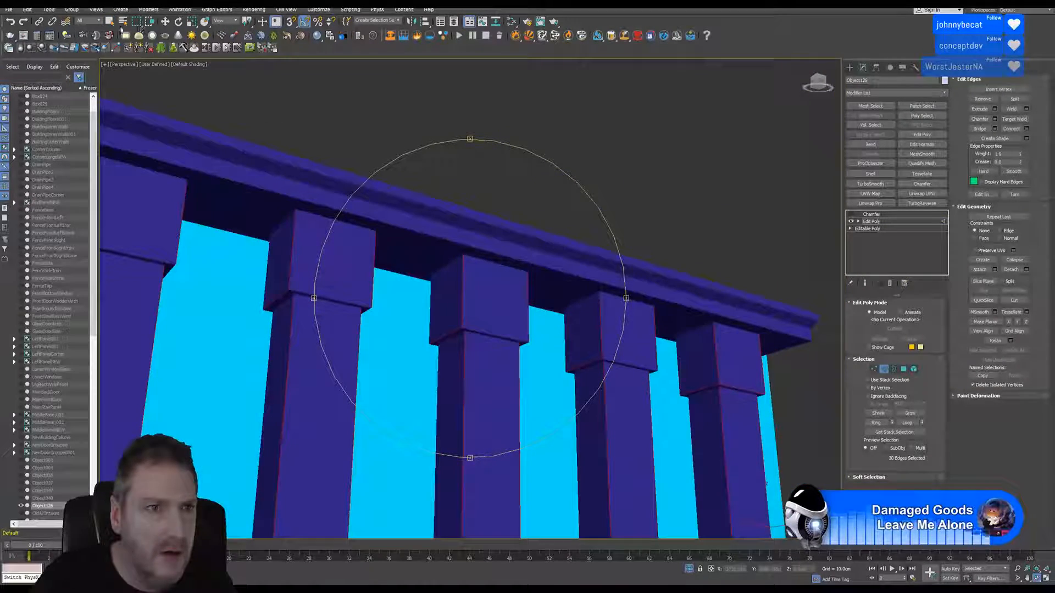
click(108, 21)
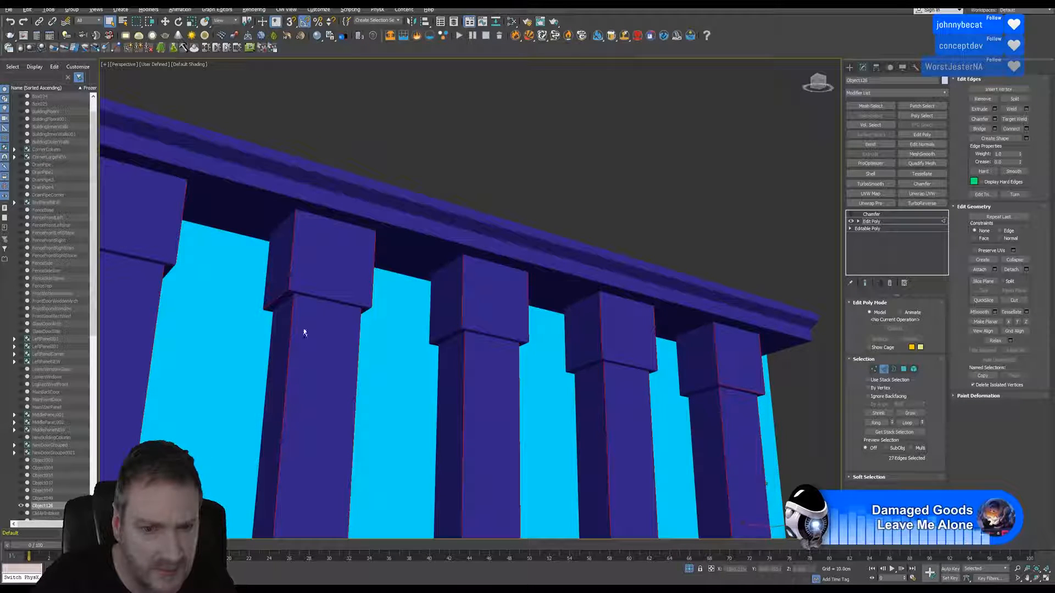
alt+click(270, 308)
middle_drag(277, 291, 604, 325)
middle_drag(236, 326, 258, 320)
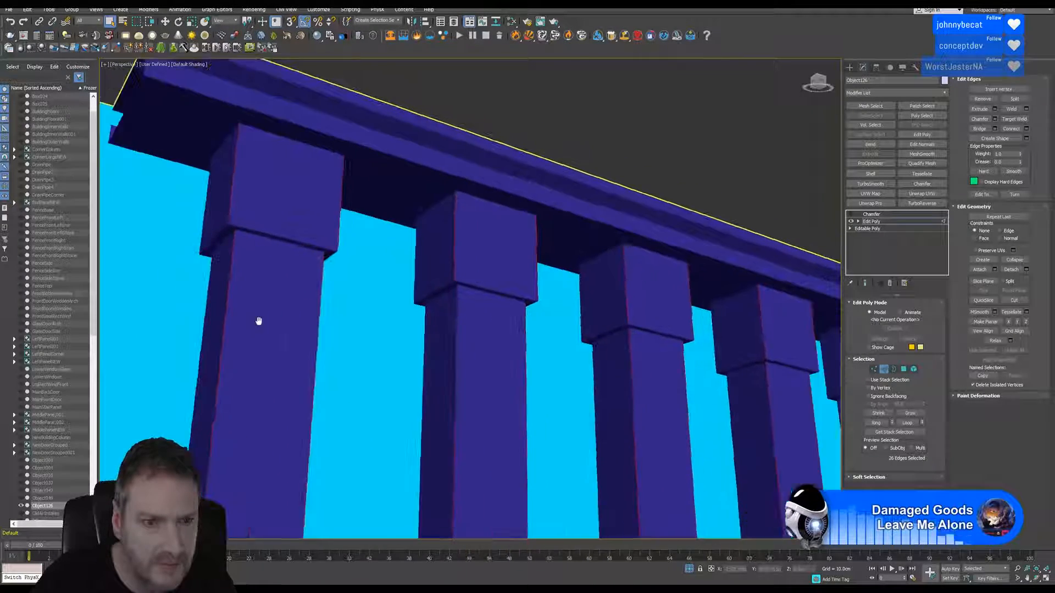
scroll(257, 321, down, 3)
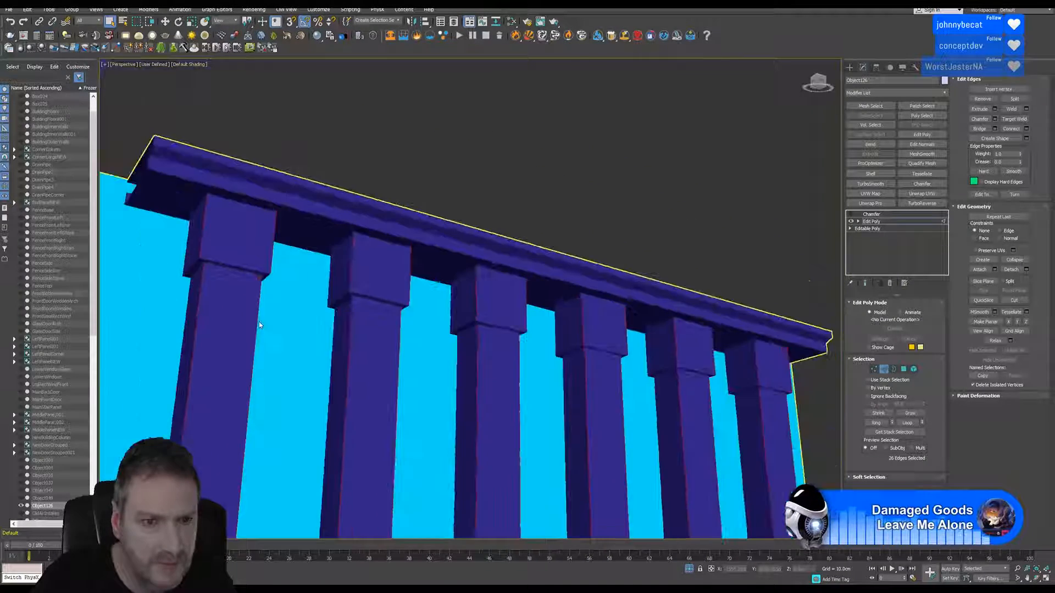
Re-enable the Chamfer modifier and examine the columns' cap and shaft corners for stray diagonal edges.
click(1033, 579)
drag(406, 341, 443, 317)
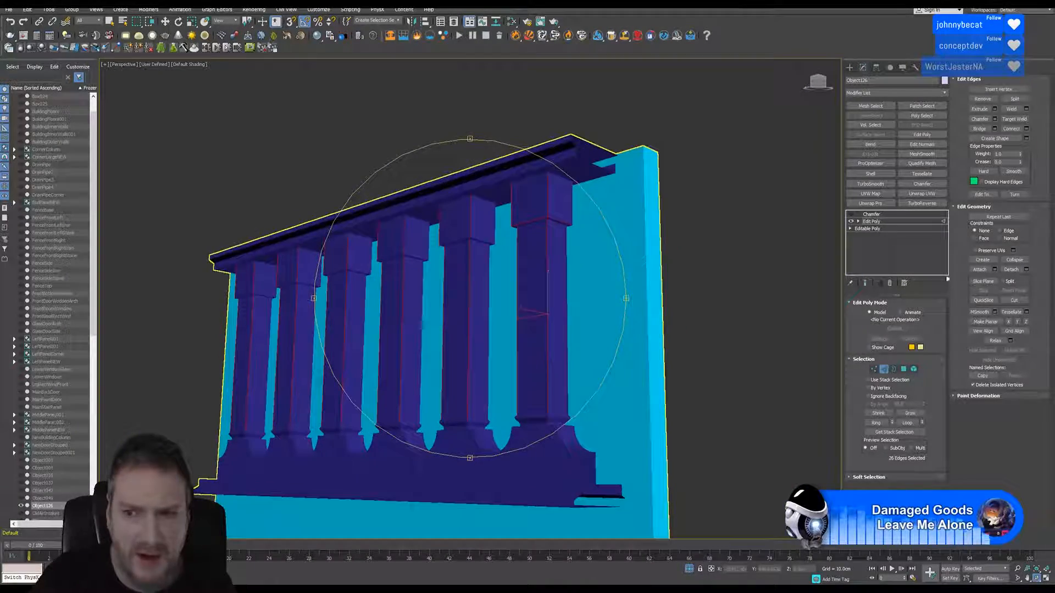
click(873, 214)
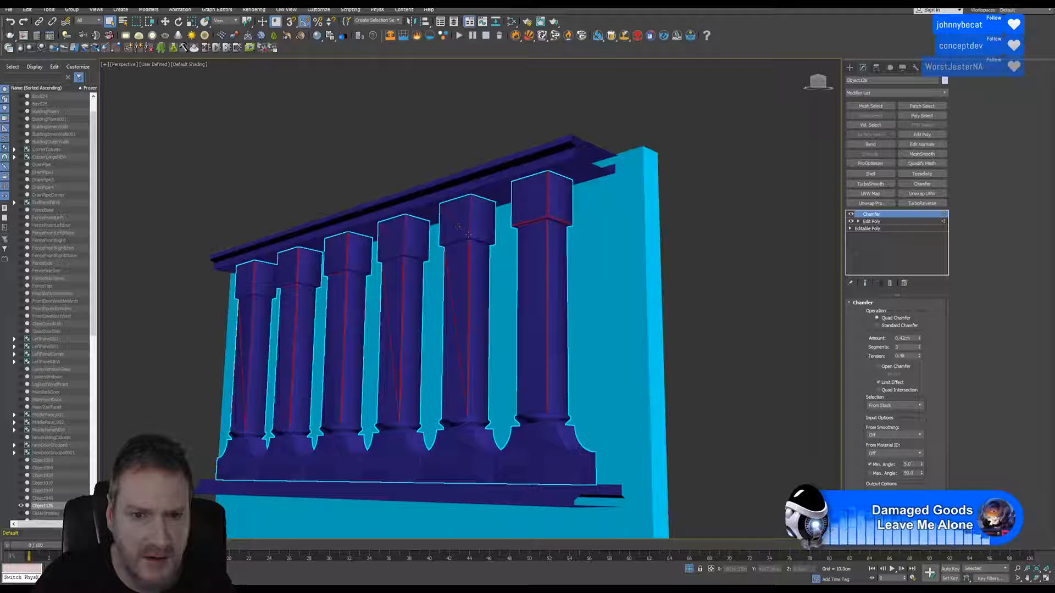
scroll(461, 270, up, 3)
scroll(461, 271, up, 2)
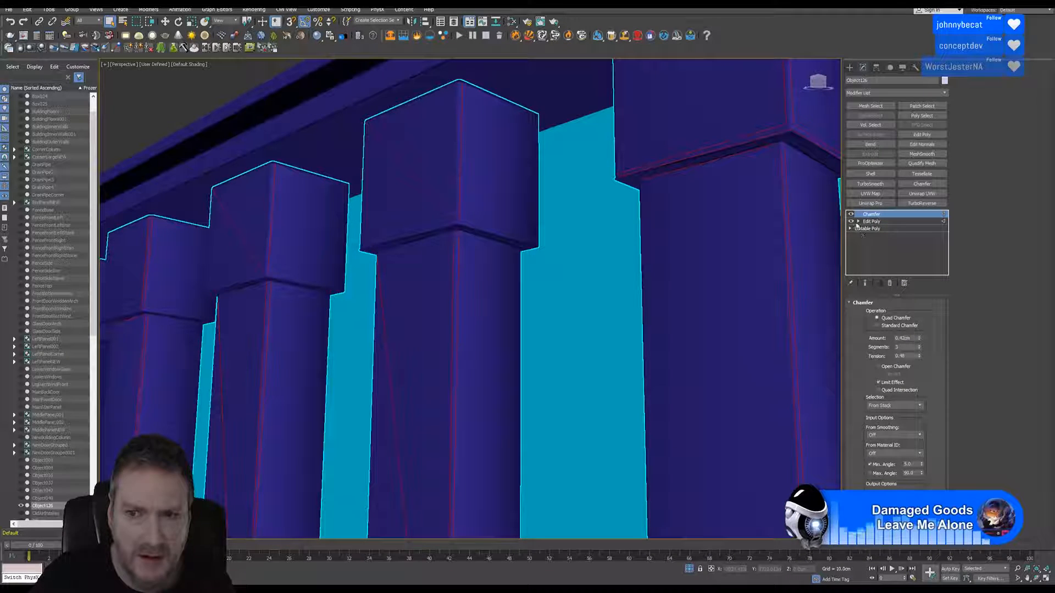
Disable the Chamfer modifier's effect and return to edge editing in the Edit Poly modifier.
click(851, 214)
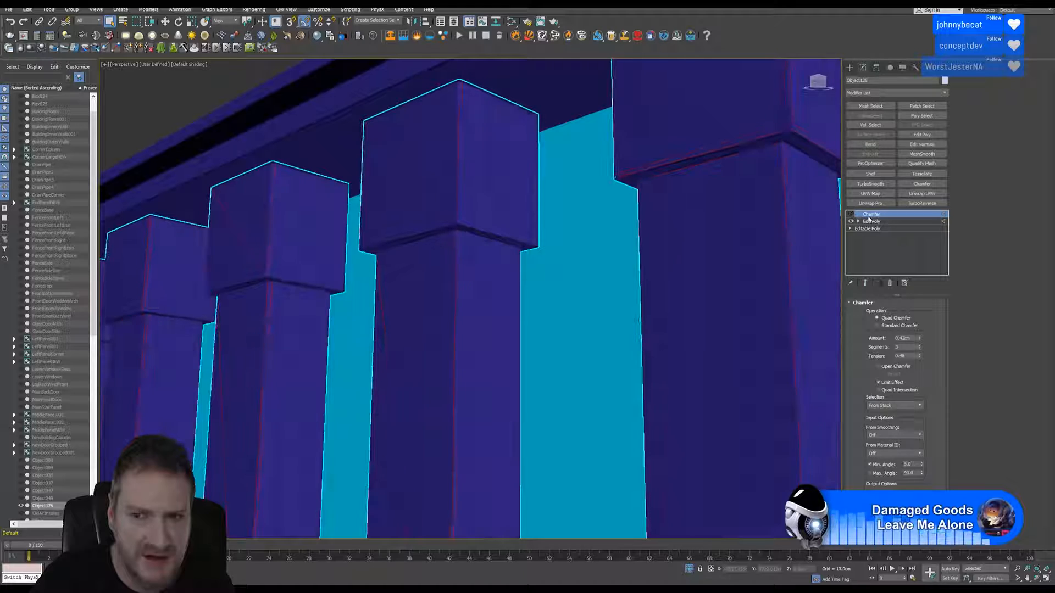
click(872, 221)
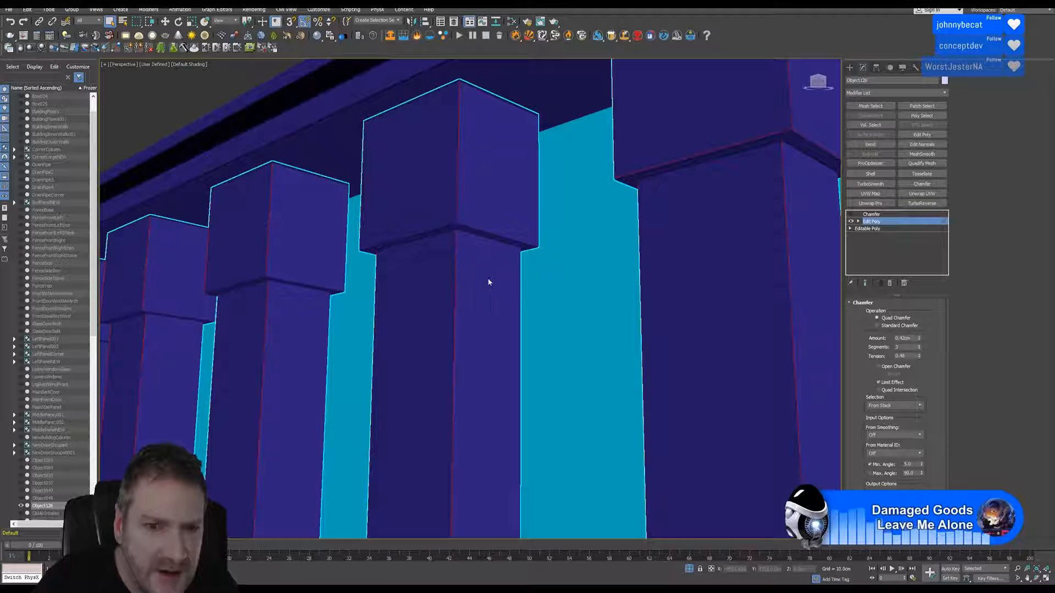
key(2)
Examine the selected edges where caps meet shafts, from both sides of the column row and close up.
alt+middle_drag(830, 237, 604, 186)
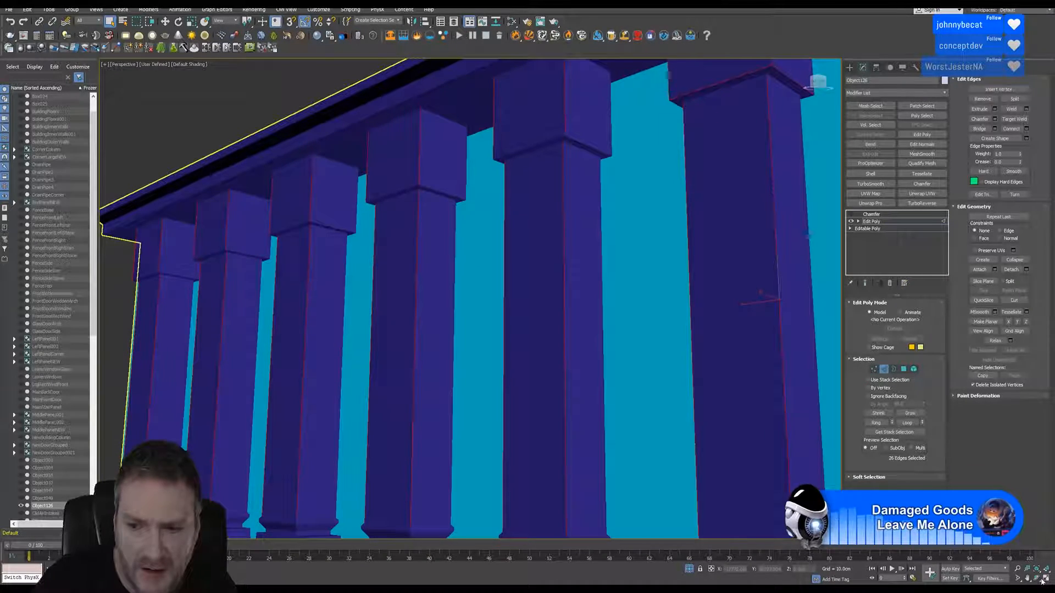
click(1041, 579)
drag(547, 305, 539, 267)
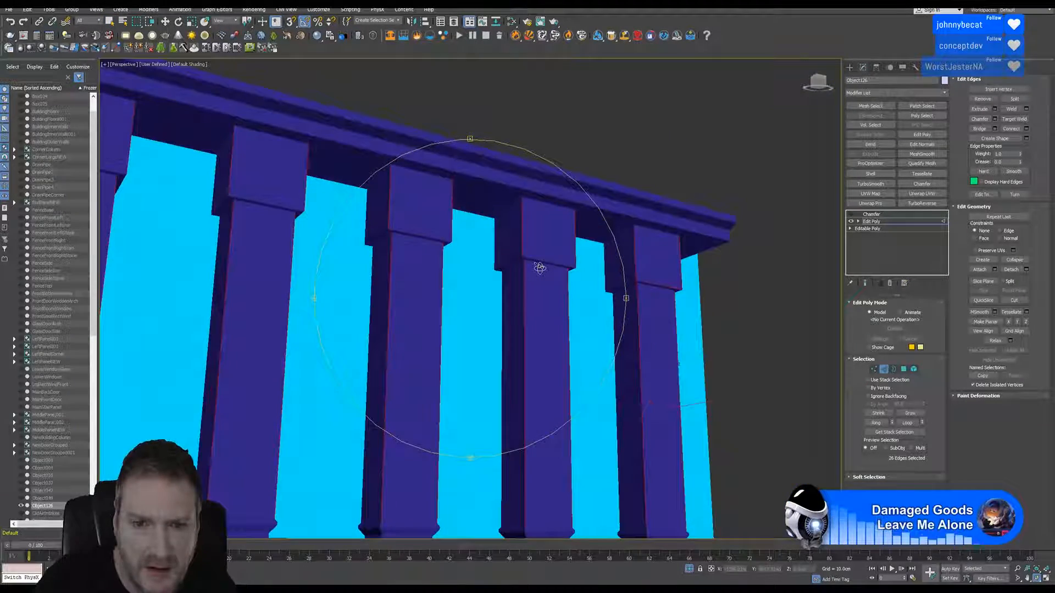
middle_drag(541, 399, 517, 329)
scroll(516, 326, up, 5)
middle_drag(492, 265, 483, 317)
scroll(475, 175, up, 4)
scroll(517, 204, up, 3)
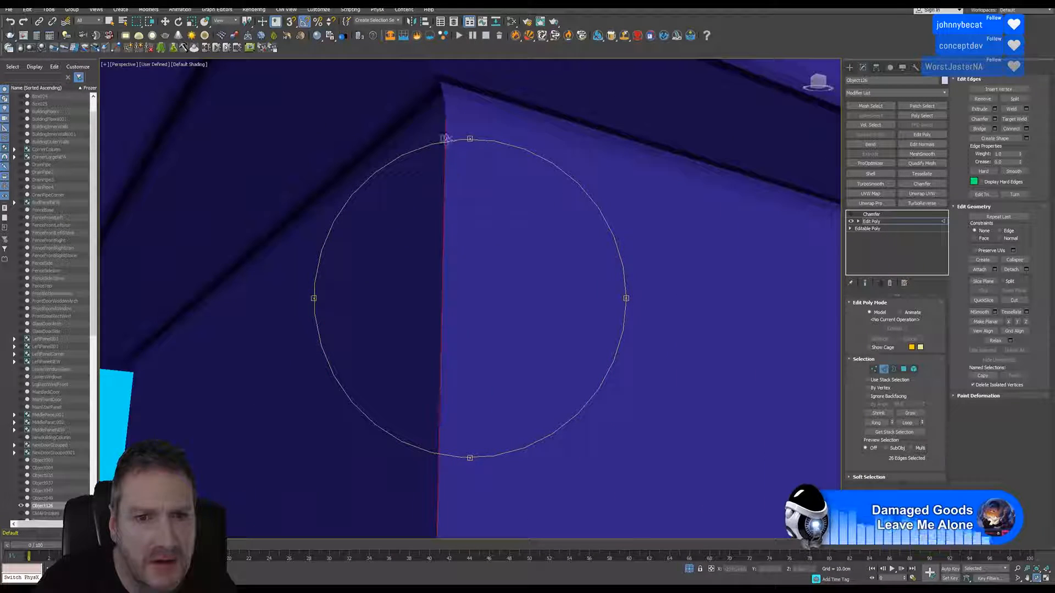
drag(445, 186, 462, 216)
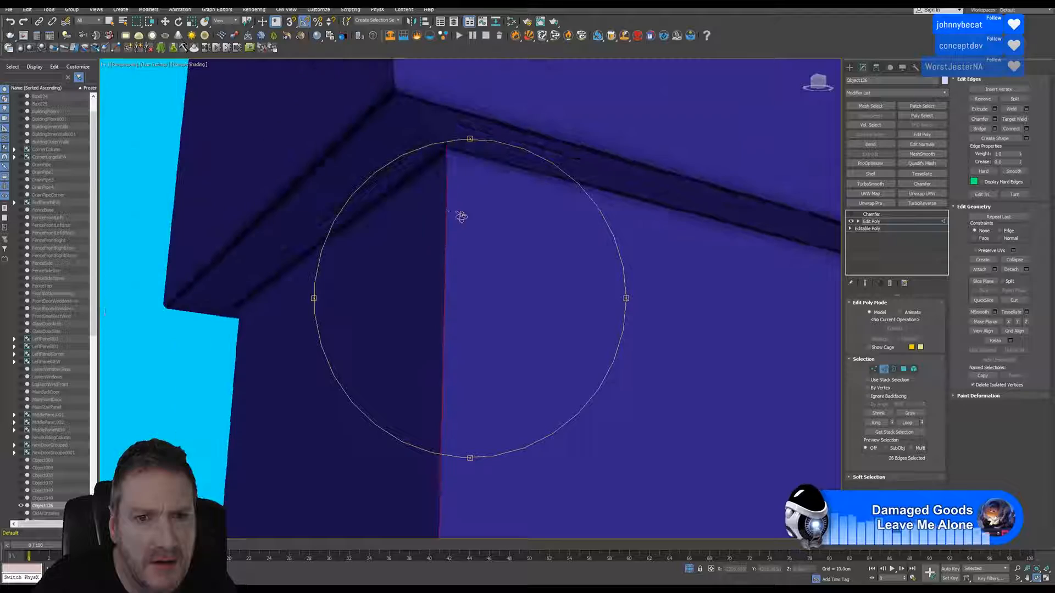
scroll(469, 223, down, 3)
scroll(522, 226, down, 3)
middle_drag(545, 249, 475, 334)
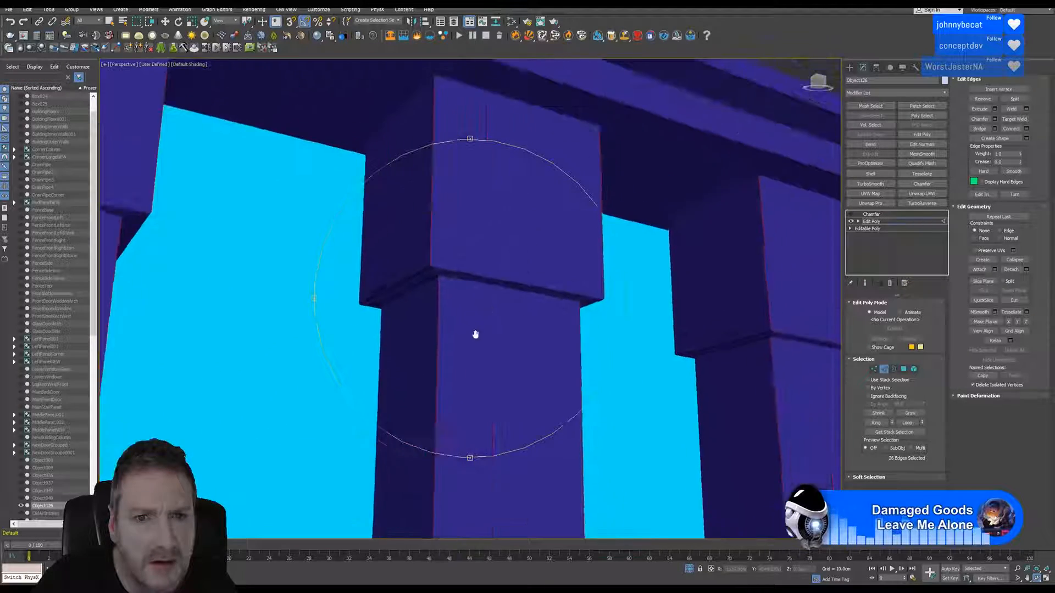
scroll(475, 334, down, 3)
drag(473, 337, 522, 296)
scroll(448, 352, down, 5)
scroll(449, 351, down, 5)
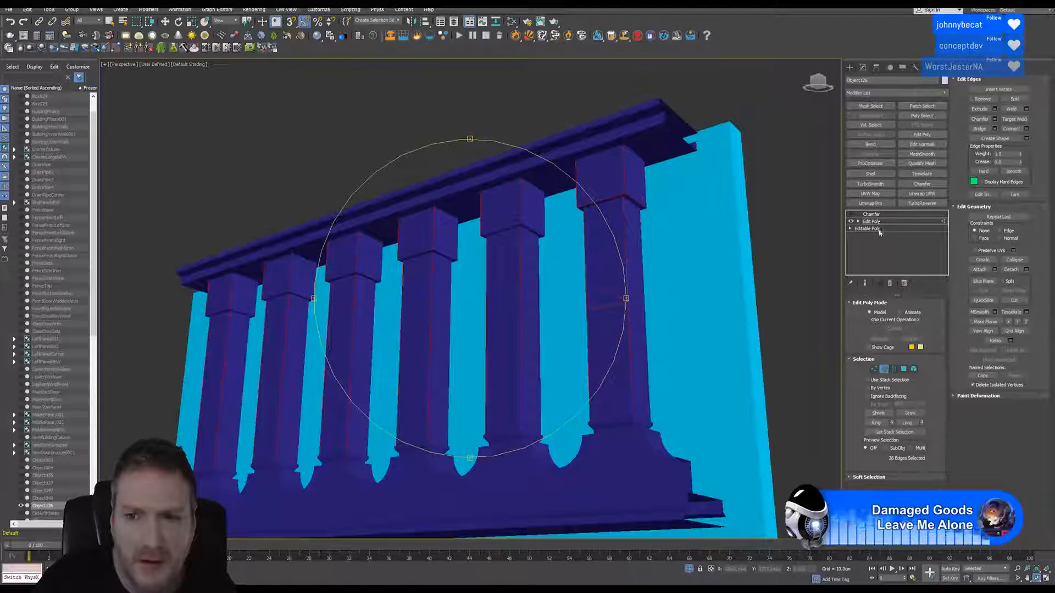
Re-enable the Chamfer modifier and compare Standard Chamfer with Quad Chamfer on the column caps and shafts.
click(851, 215)
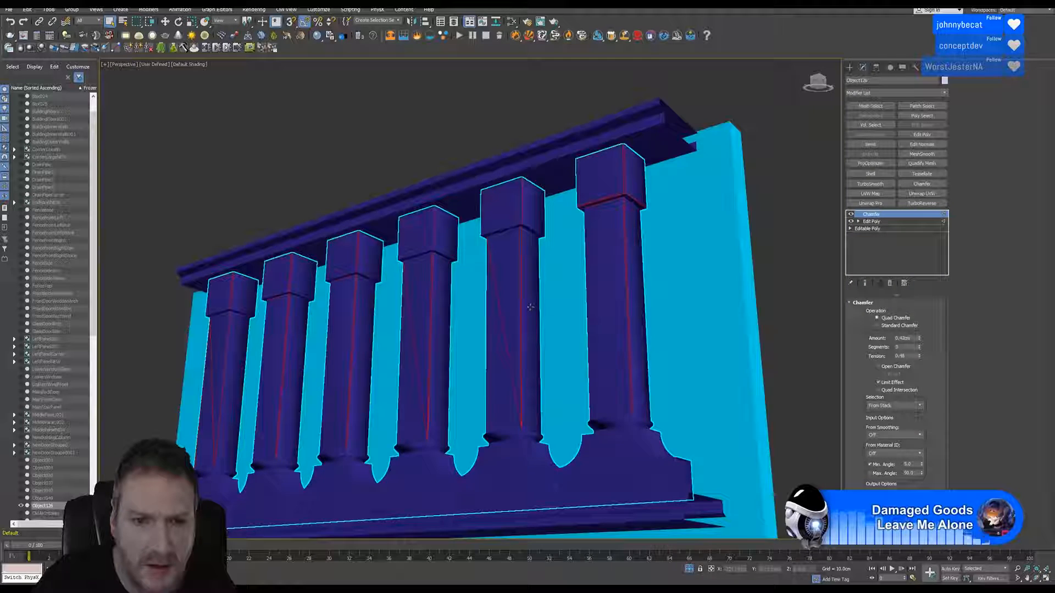
scroll(530, 306, up, 3)
click(887, 328)
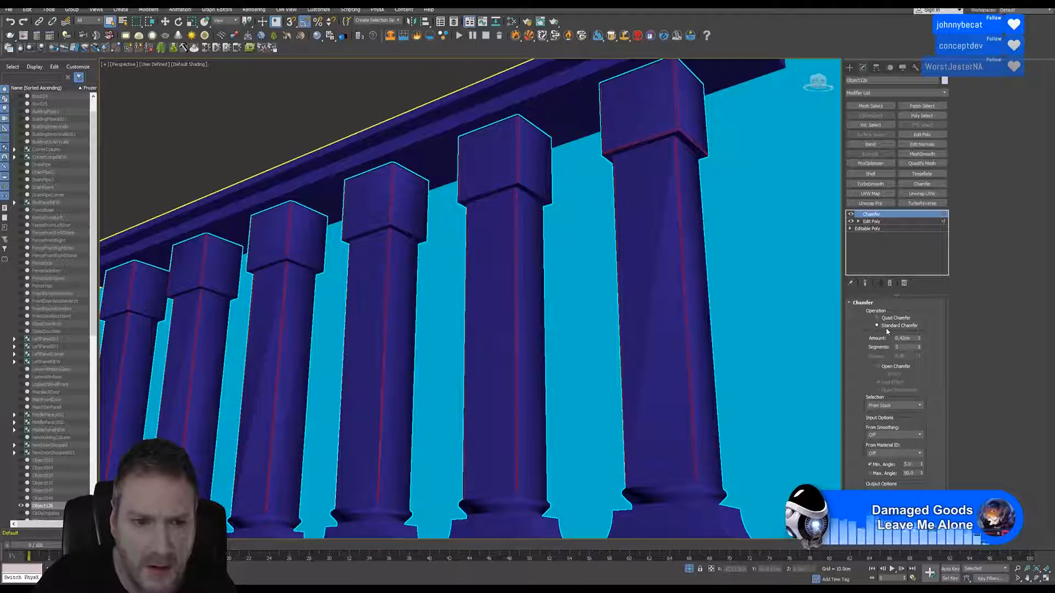
scroll(688, 154, up, 6)
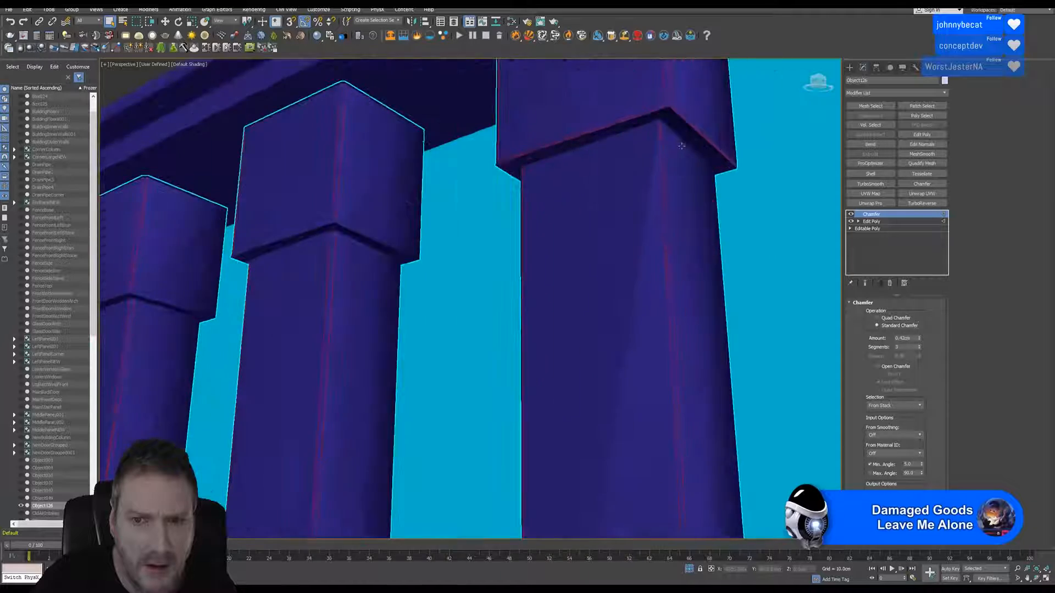
scroll(629, 349, down, 5)
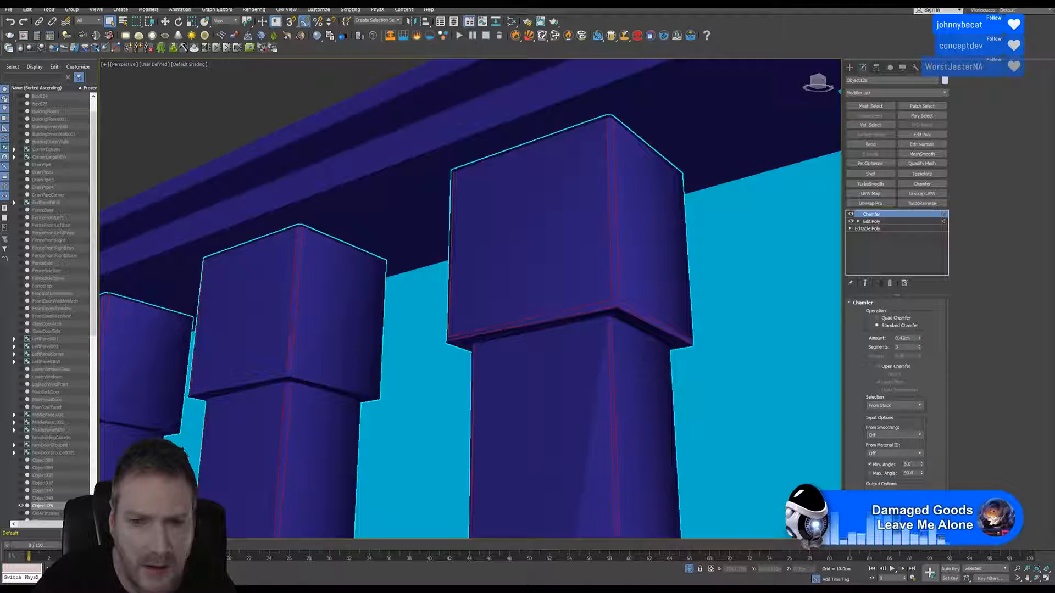
click(883, 319)
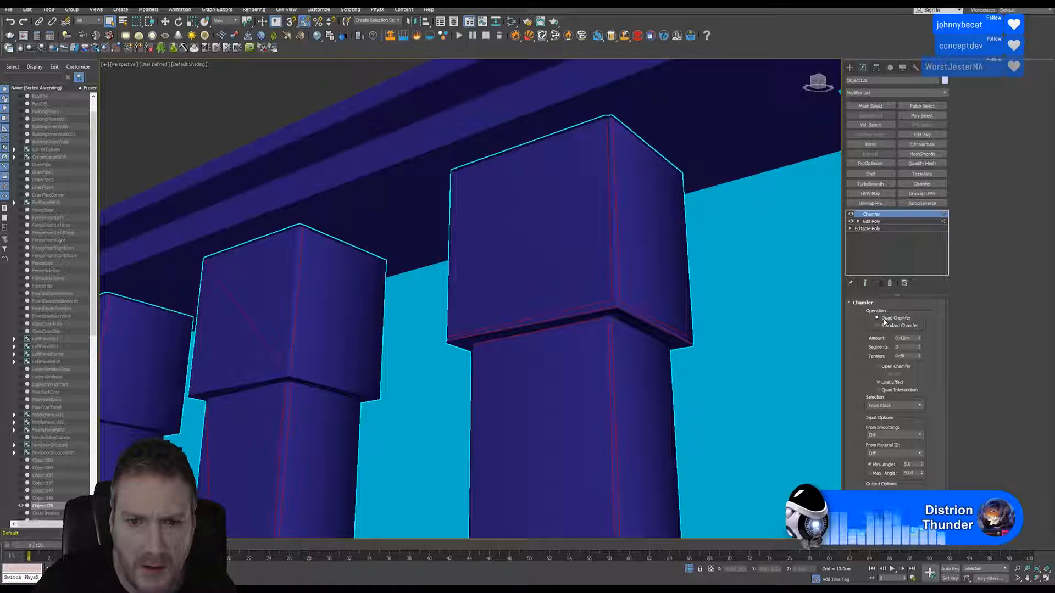
Delete the Chamfer modifier and remove the nearest column's remaining lower cap edges from the edge selection.
click(890, 284)
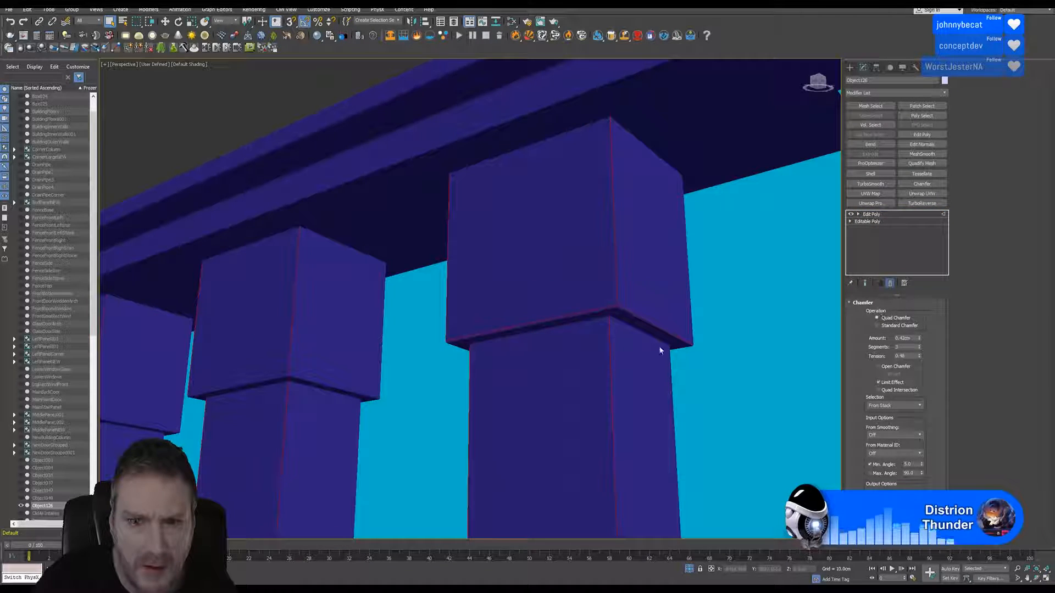
middle_drag(629, 347, 646, 330)
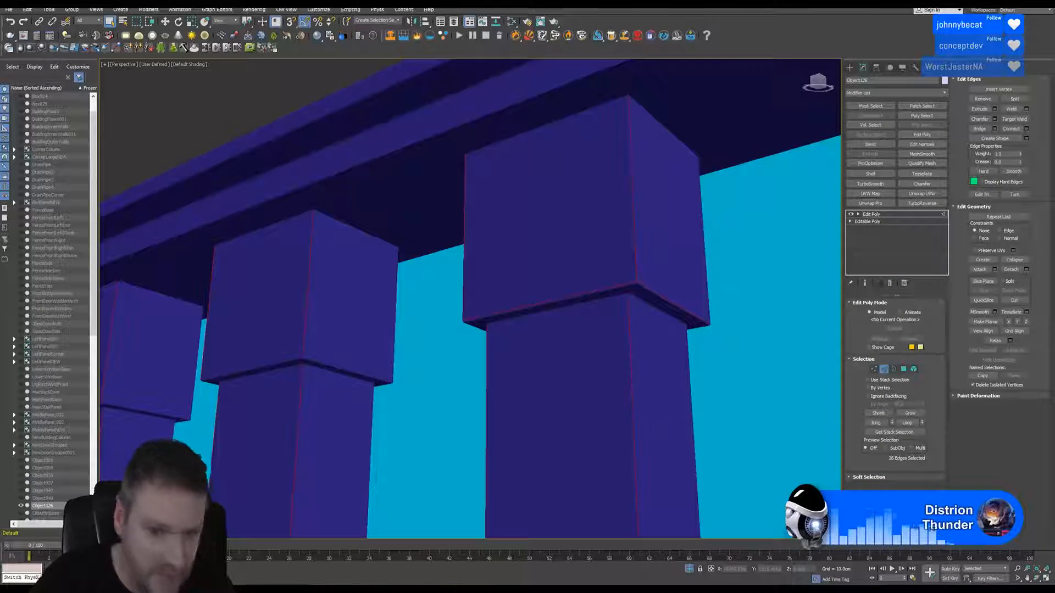
alt+click(574, 297)
alt+click(680, 306)
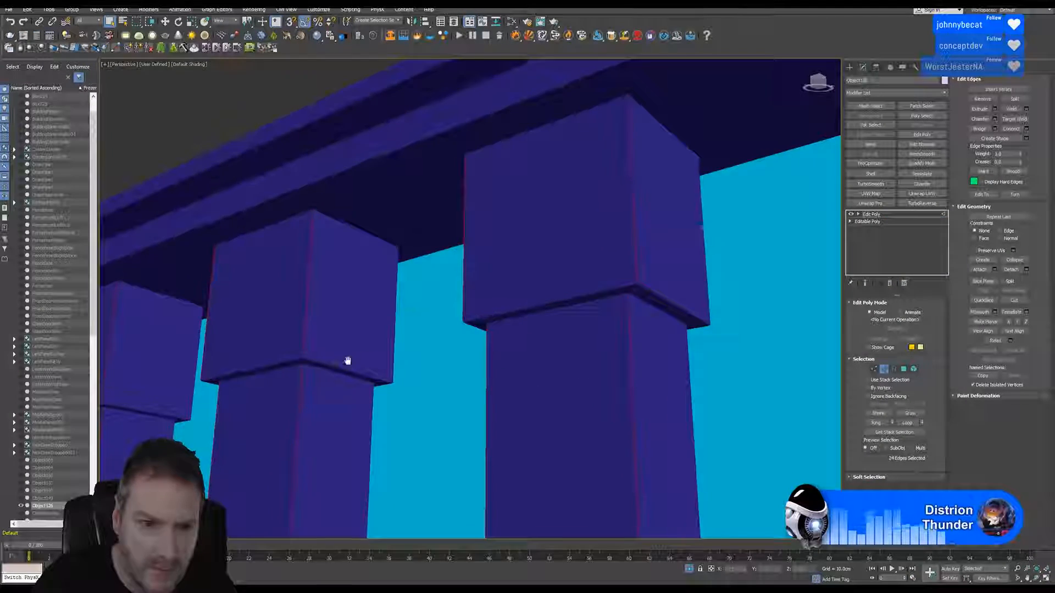
Check the remaining edge selection along the row, and apply a new Chamfer modifier set to Standard Chamfer.
middle_drag(347, 361, 604, 306)
mouse_move(409, 346)
middle_down()
mouse_move(582, 292)
mouse_move(758, 270)
middle_up()
middle_drag(352, 317, 601, 256)
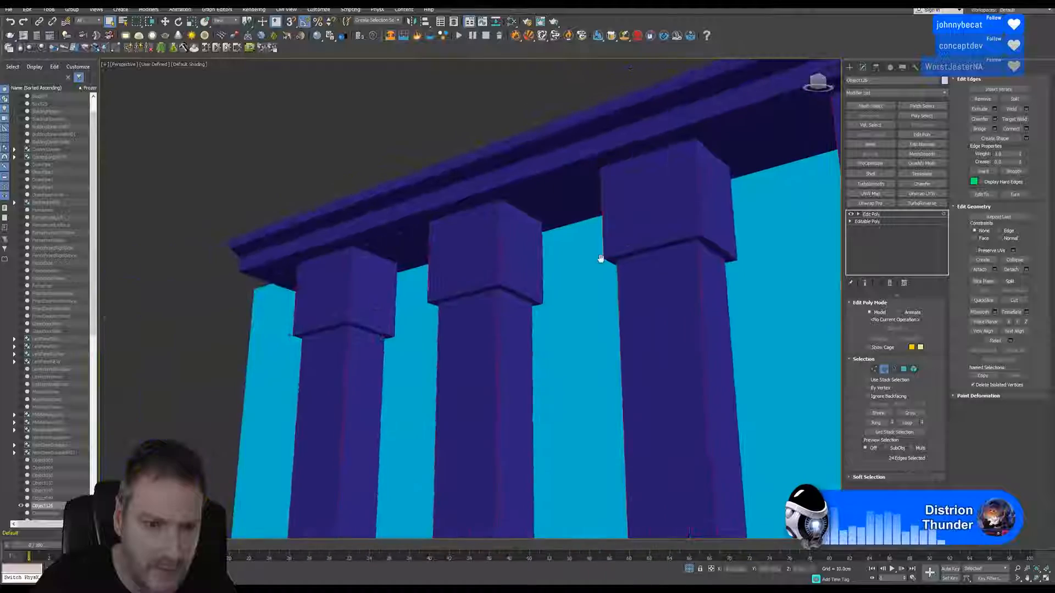
scroll(601, 256, down, 5)
middle_drag(469, 297, 212, 295)
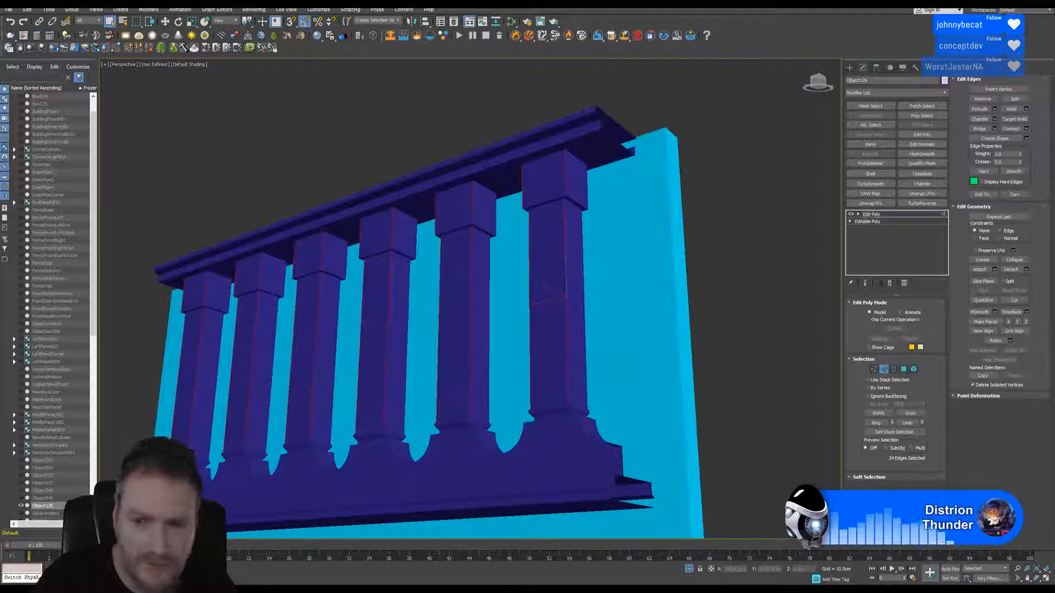
alt+middle_drag(792, 467, 355, 301)
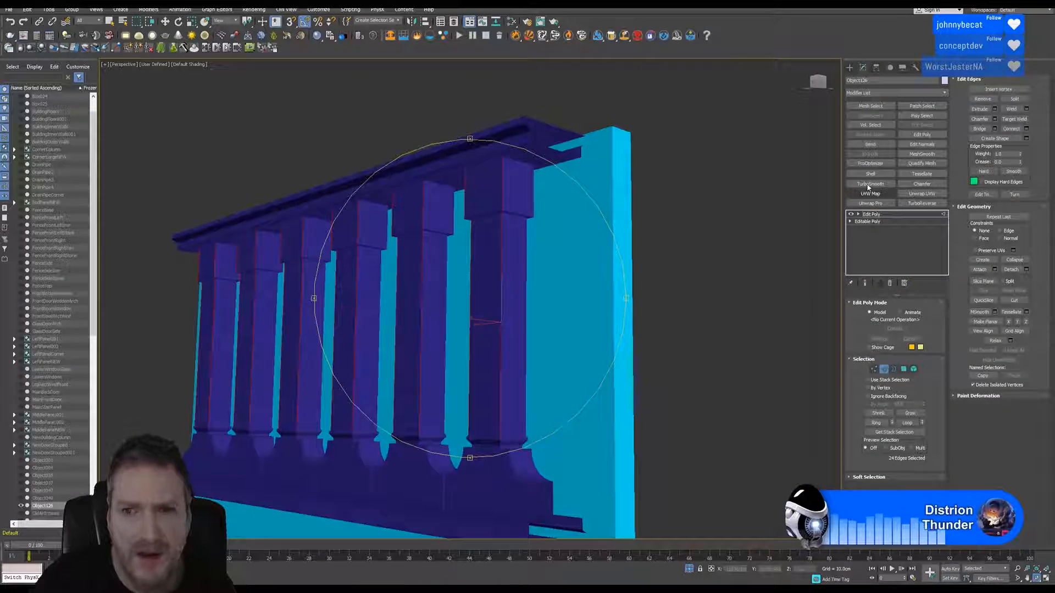
click(924, 184)
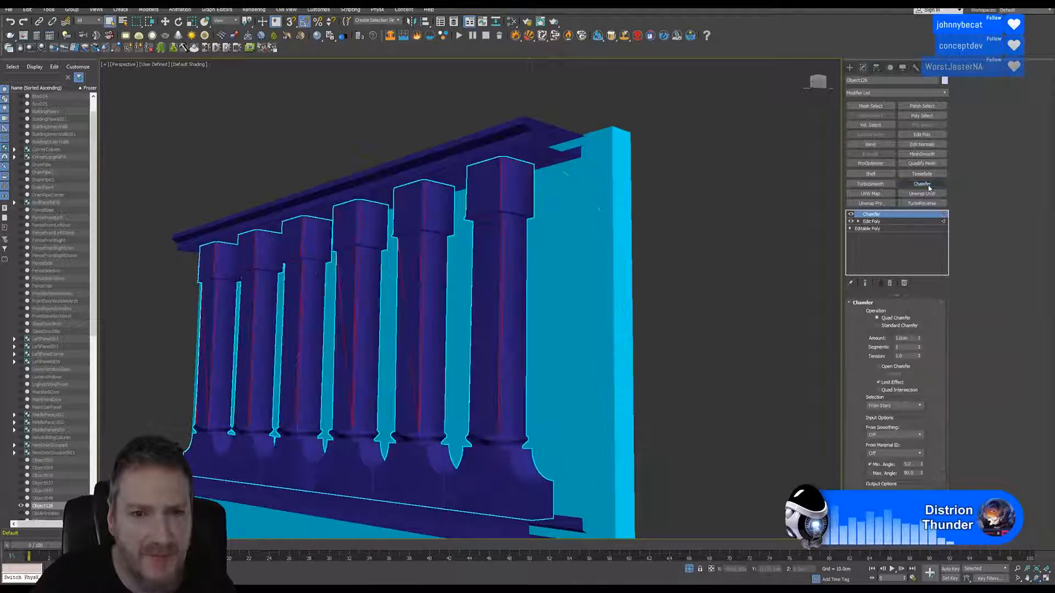
click(896, 328)
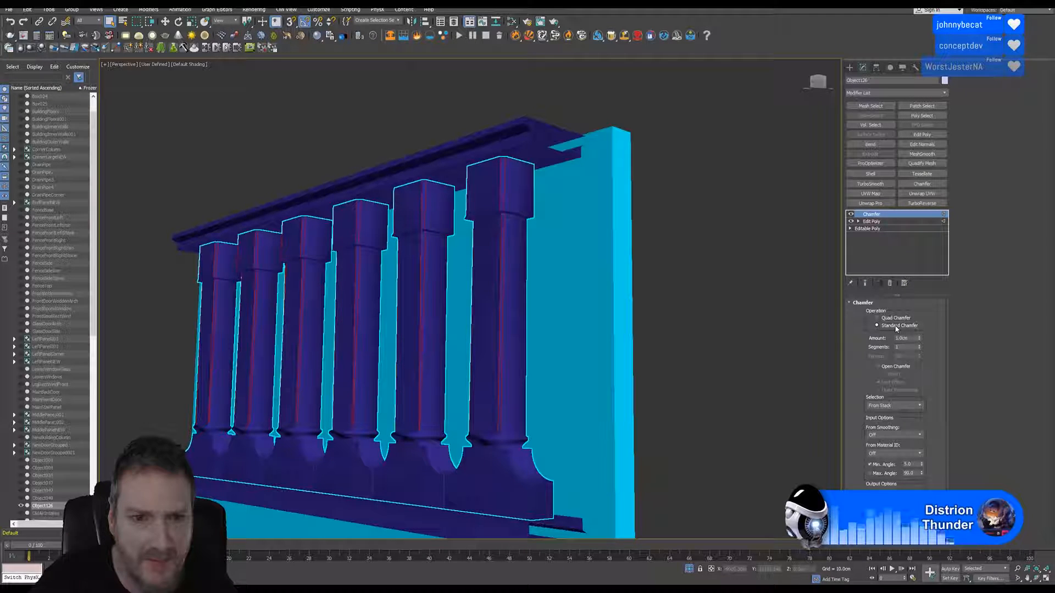
Examine the newly chamfered vertical edges on the nearest column's cap and shaft up close.
middle_drag(420, 340, 430, 317)
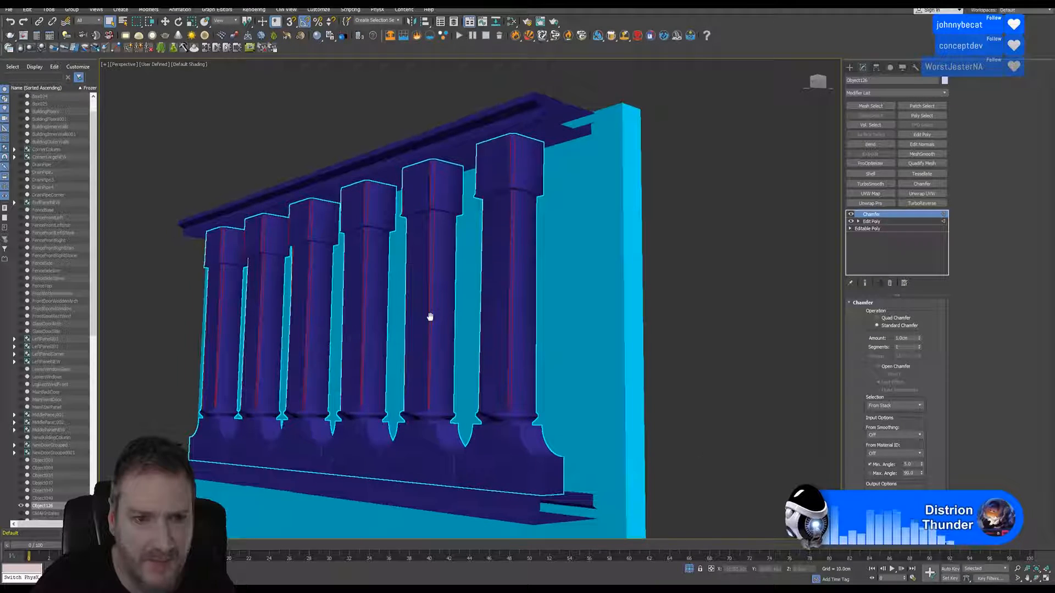
click(1036, 580)
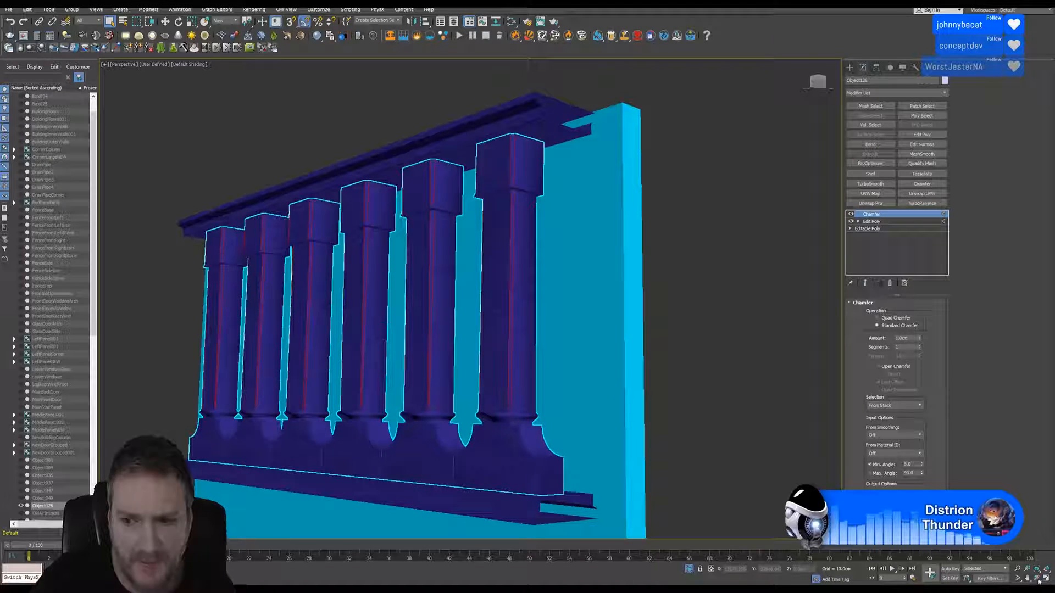
mouse_move(428, 301)
mouse_down()
mouse_move(510, 291)
mouse_move(436, 301)
mouse_up()
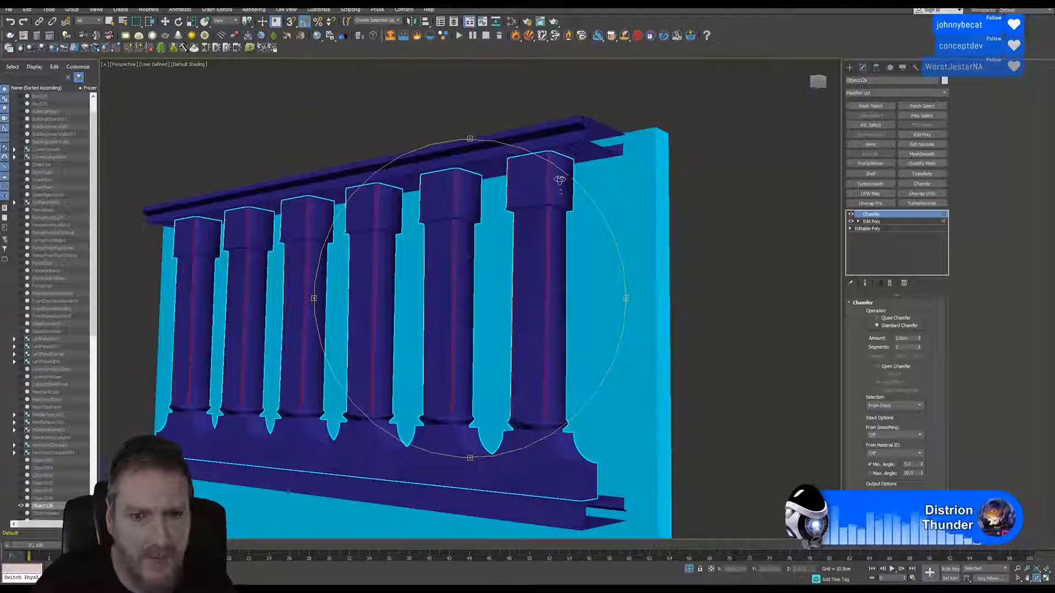
scroll(549, 198, up, 5)
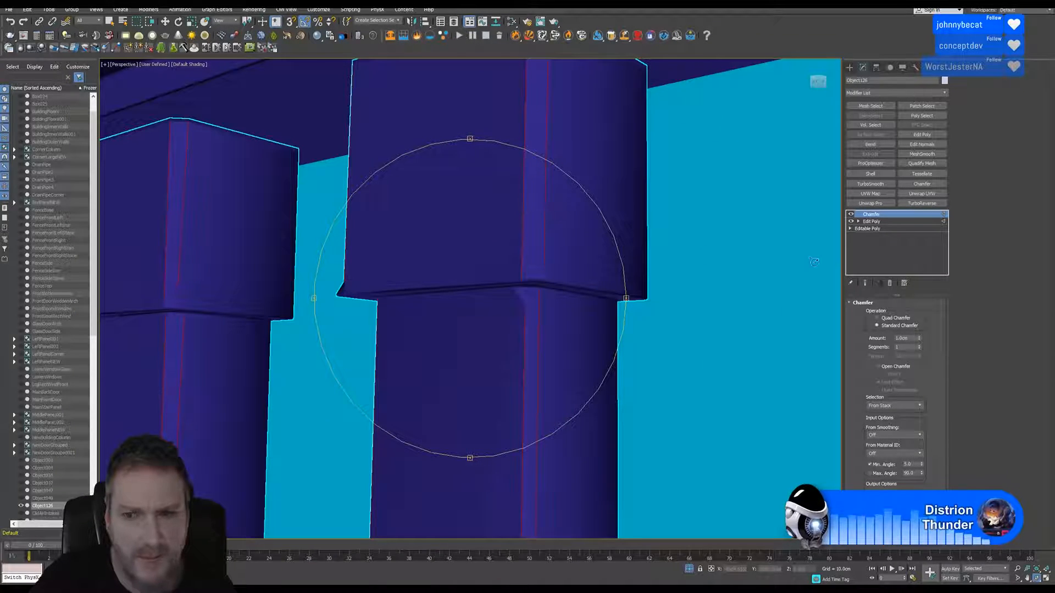
Try Quad Chamfer on the column caps and shafts, and delete the Chamfer modifier from the stack.
click(893, 318)
drag(463, 283, 496, 297)
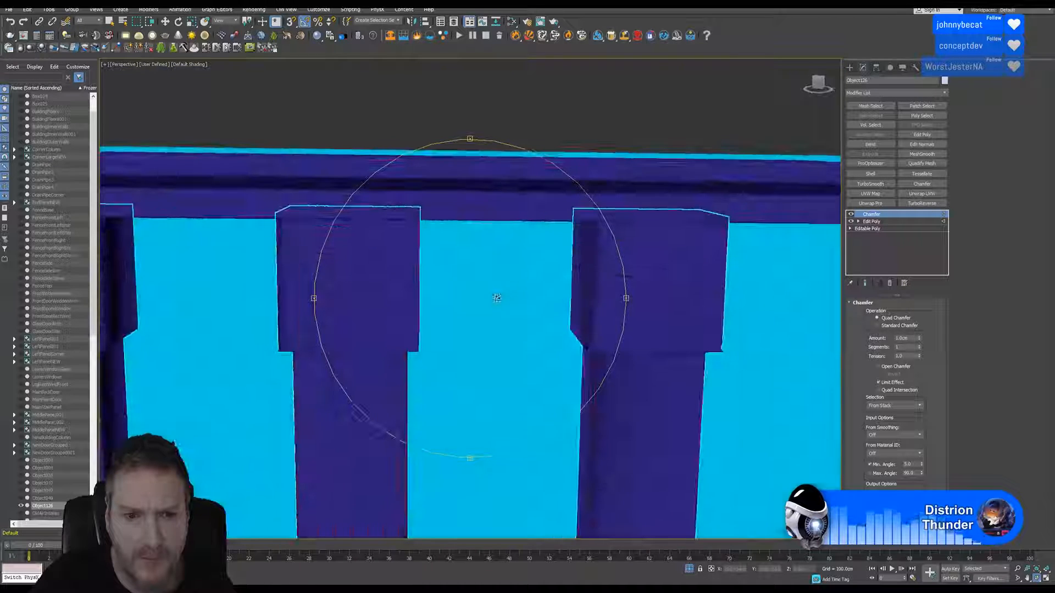
click(891, 283)
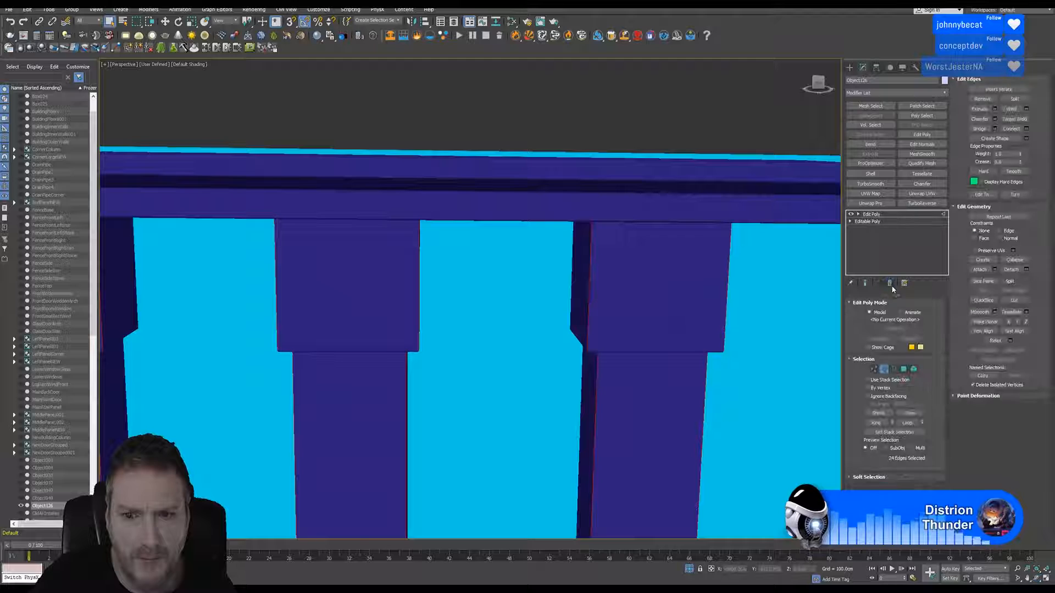
Examine the isolated column row from the front and from below, checking briefly against the building interior in Unreal Engine.
middle_drag(597, 327, 607, 230)
scroll(581, 305, down, 8)
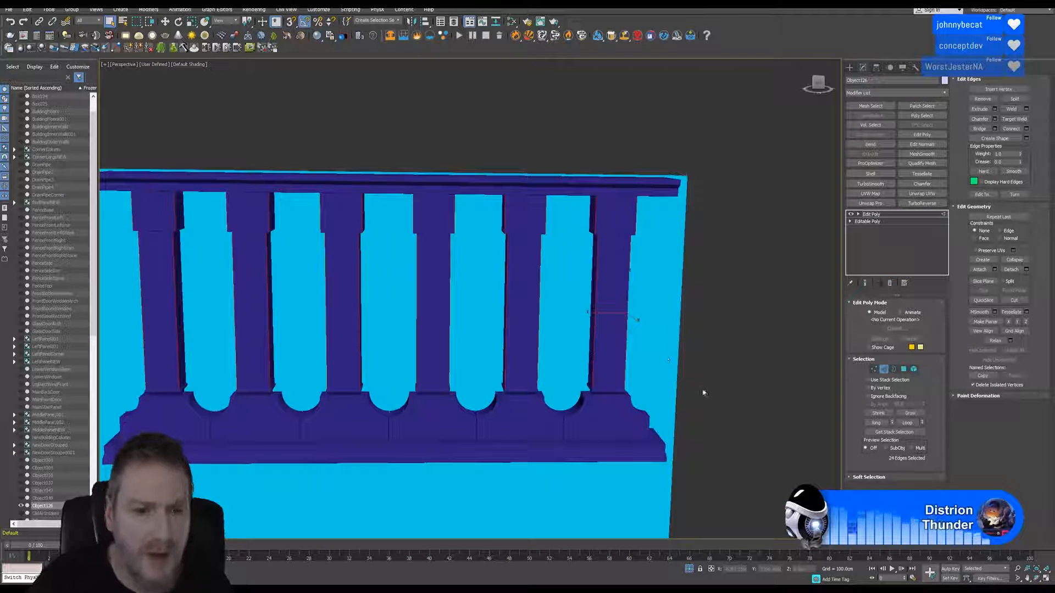
middle_drag(767, 371, 779, 361)
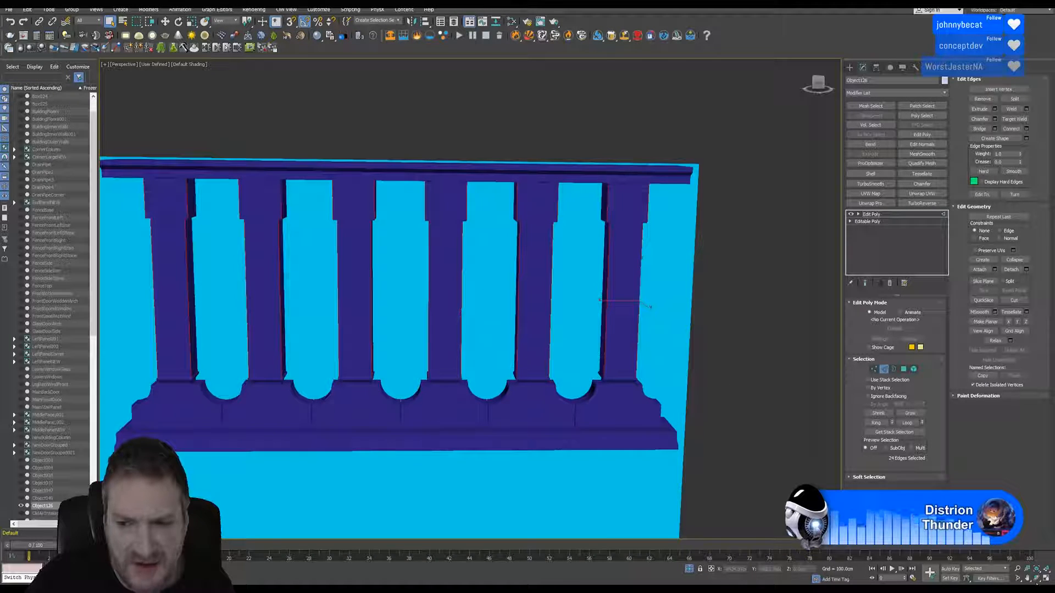
alt+middle_drag(483, 318, 399, 417)
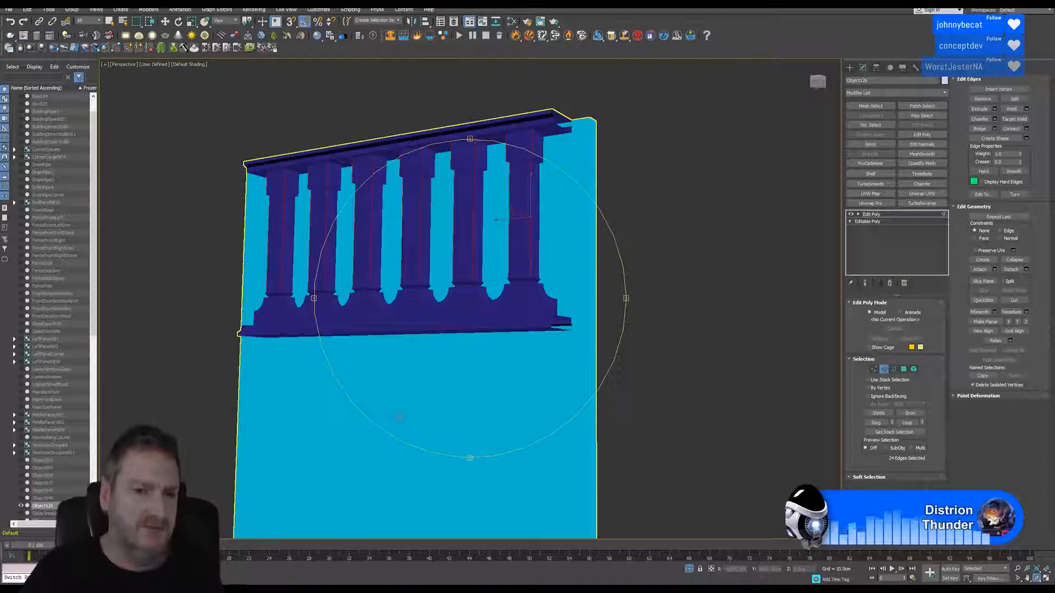
key(alt+Tab)
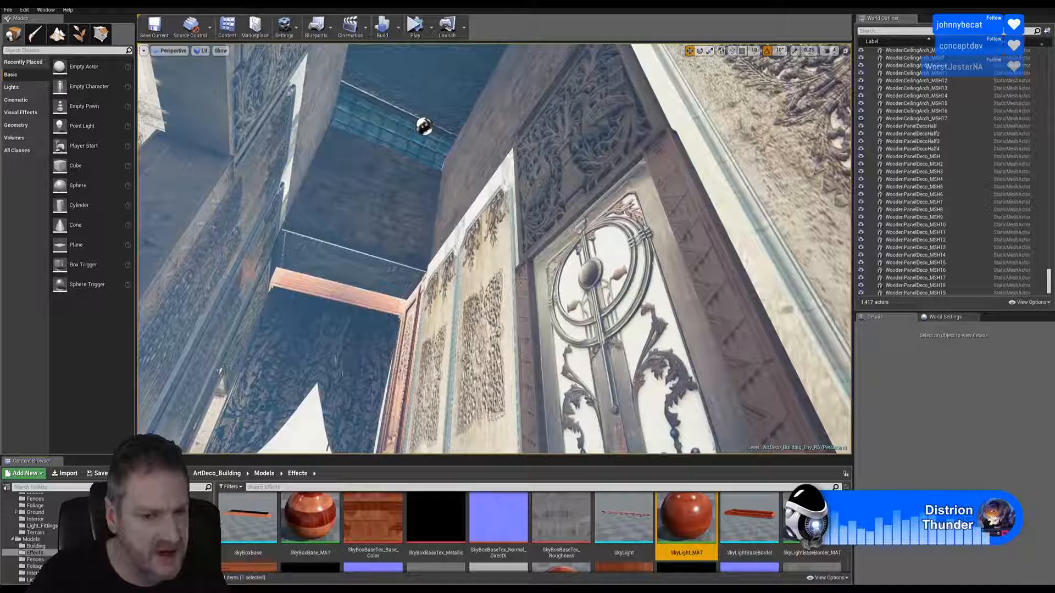
key(alt+Tab)
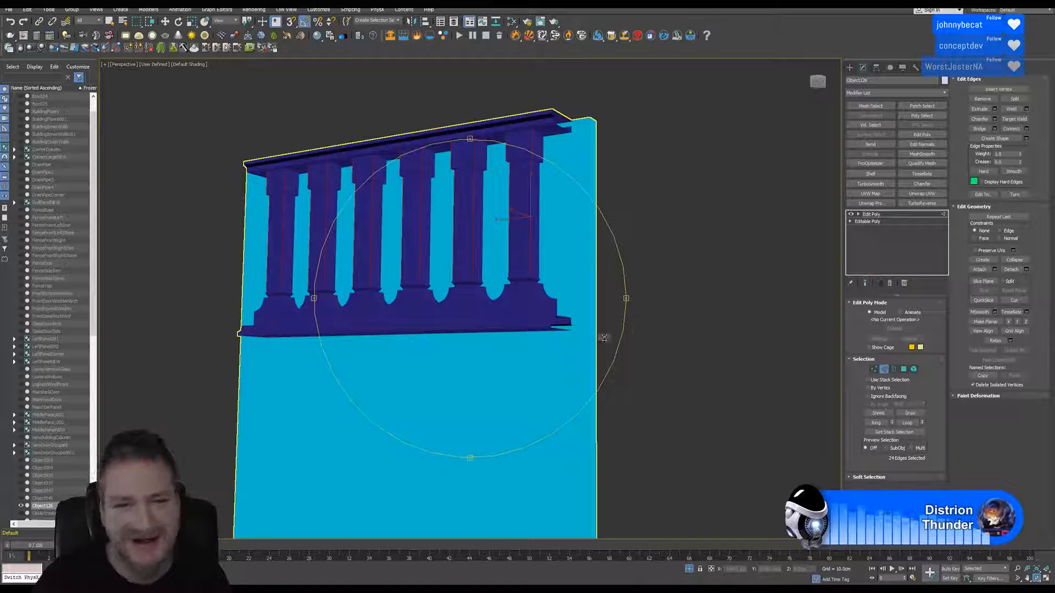
drag(486, 313, 476, 344)
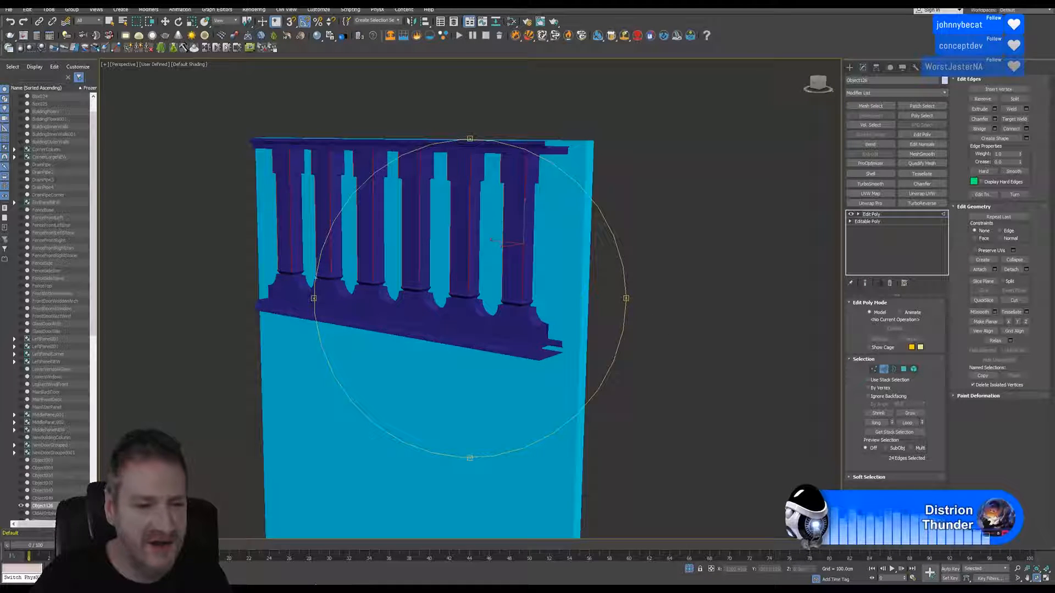
key(alt+Tab)
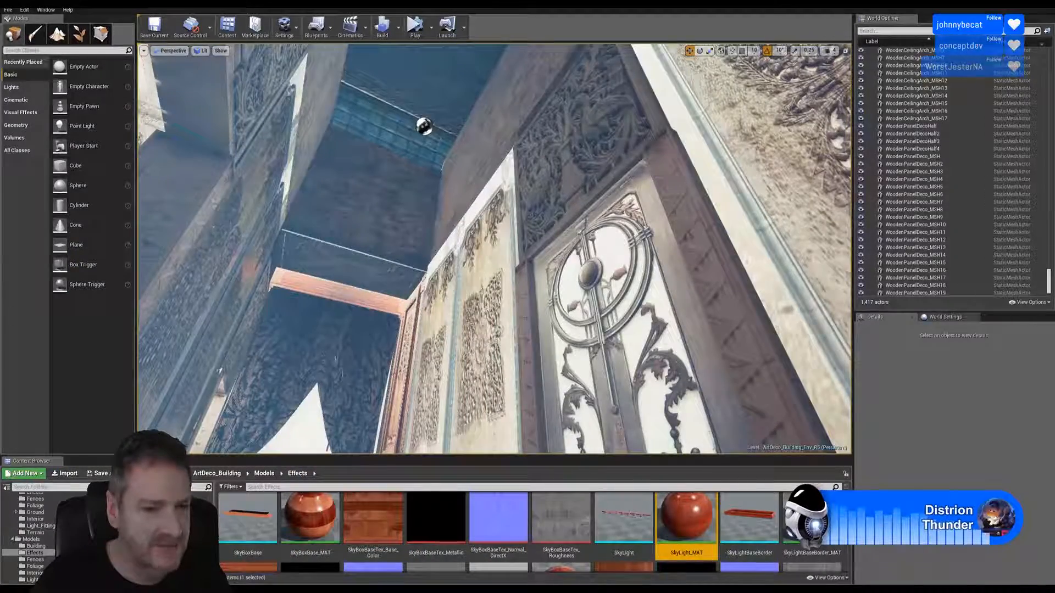
key(alt+Tab)
End the isolation of the column row and inspect the skylight frame and the columns beneath it from above.
click(49, 9)
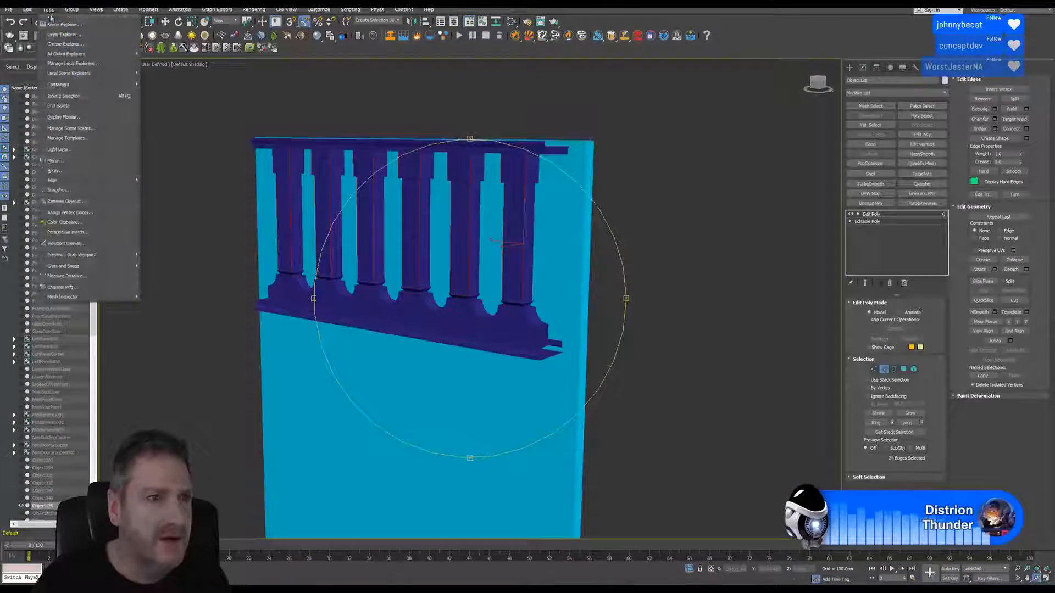
click(72, 105)
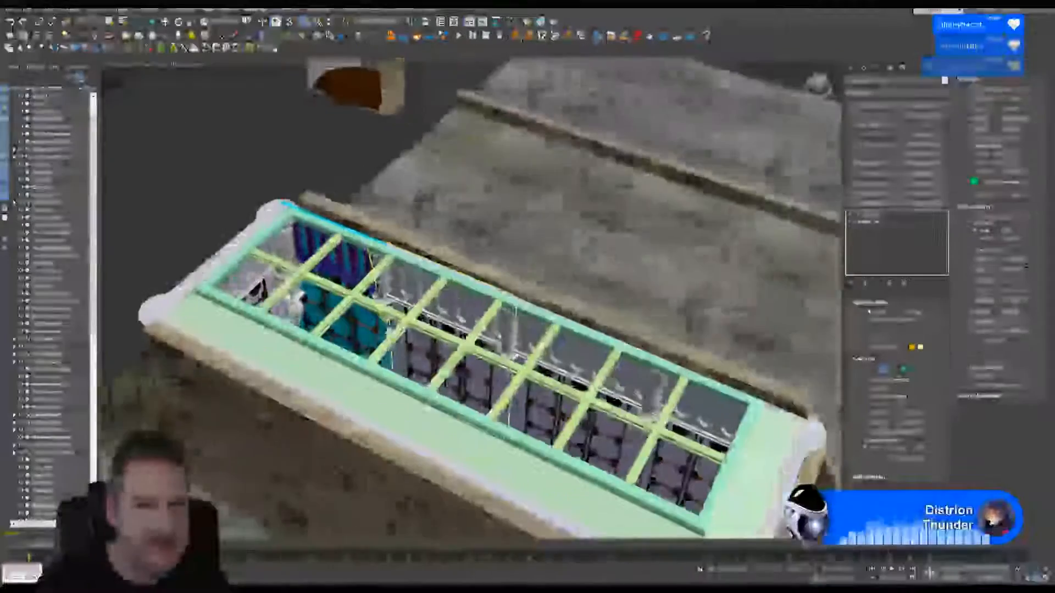
scroll(406, 324, down, 4)
mouse_move(407, 324)
alt+middle_down()
mouse_move(353, 350)
mouse_move(382, 310)
mouse_move(402, 310)
alt+middle_up()
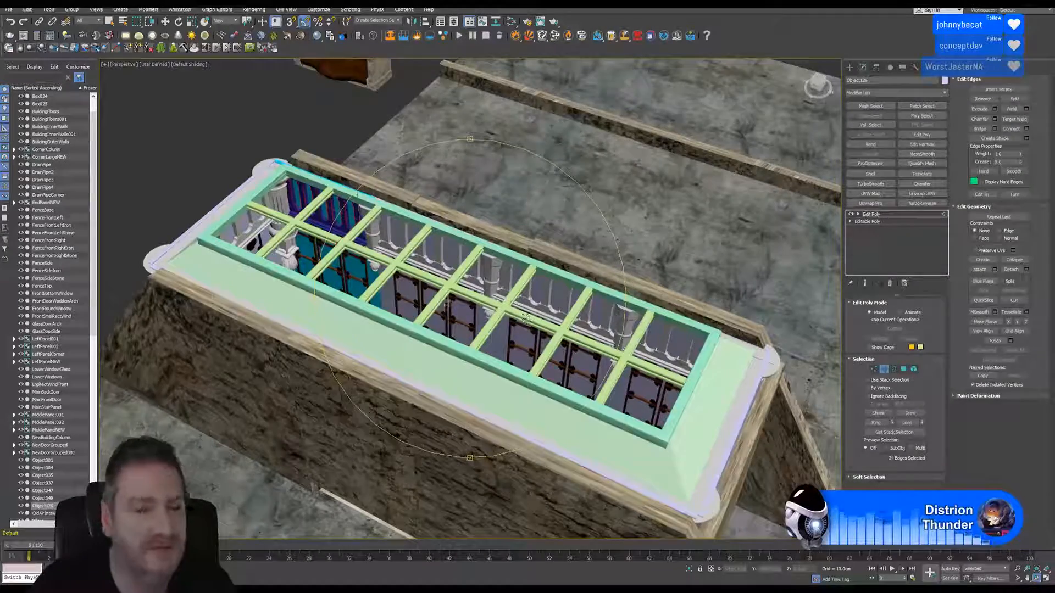
drag(526, 319, 425, 323)
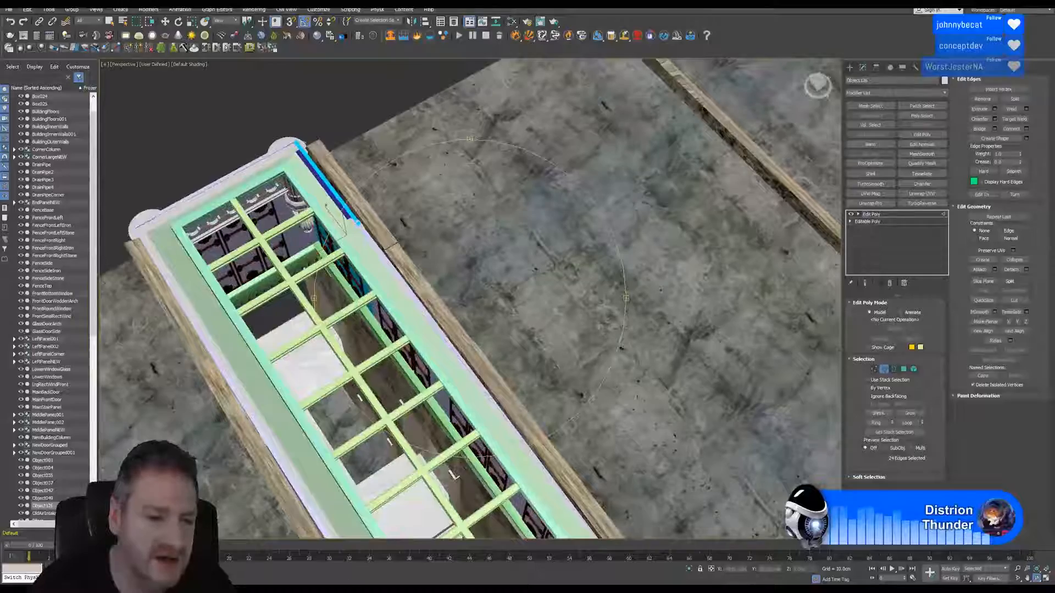
Switch to Unreal Engine to examine the decorated interior walls and ceiling, and return to 3ds Max to inspect the skylight.
mouse_move(355, 589)
click(354, 556)
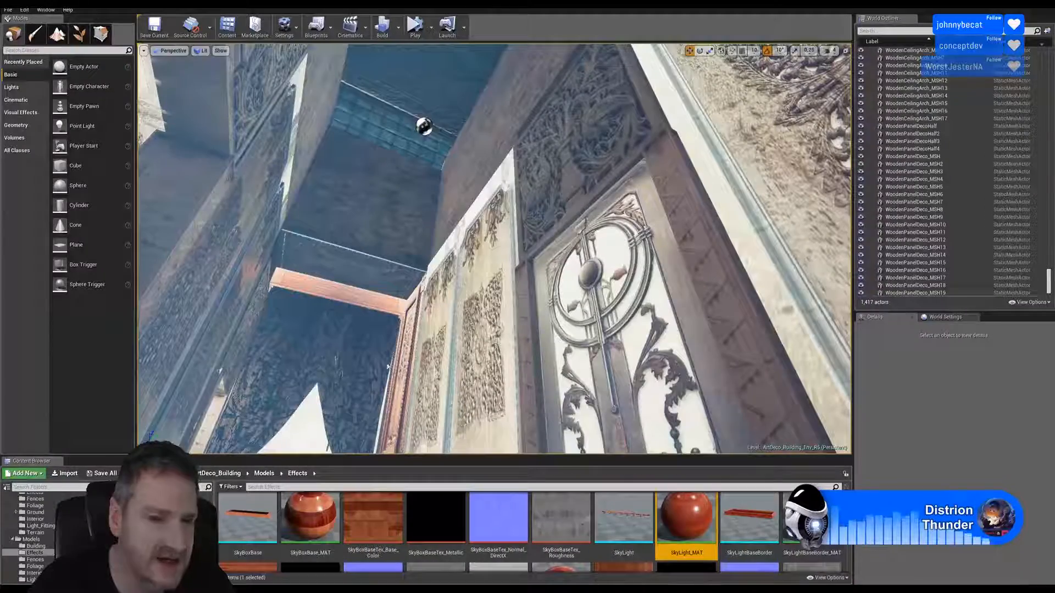
mouse_move(454, 272)
right_down()
mouse_move(456, 346)
mouse_move(555, 357)
mouse_move(643, 349)
mouse_move(665, 291)
mouse_move(528, 285)
mouse_move(478, 272)
mouse_move(477, 300)
mouse_move(464, 270)
right_up()
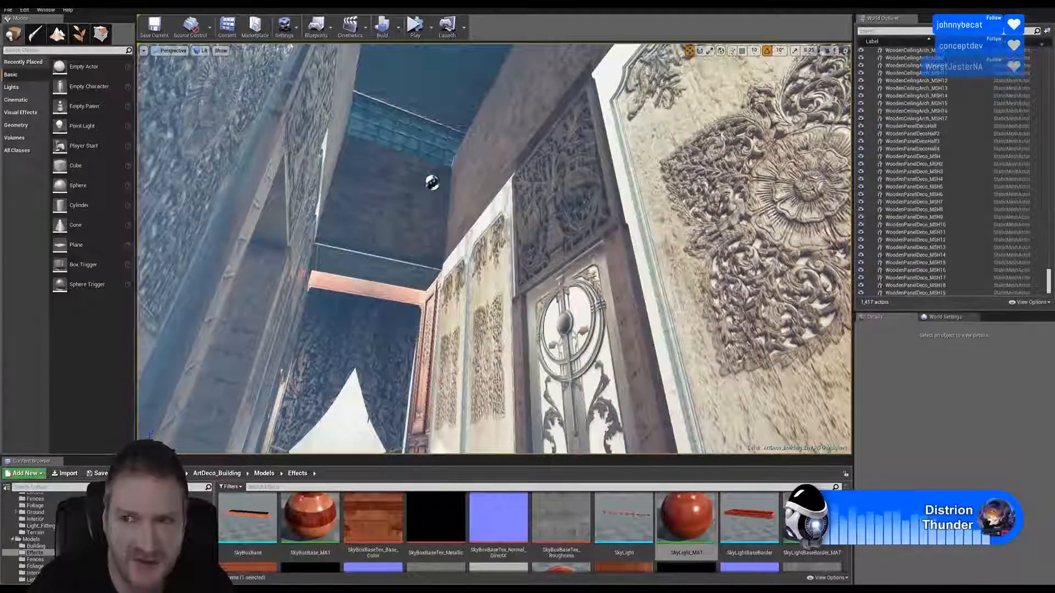
key(alt+Tab)
alt+middle_drag(495, 308, 455, 341)
scroll(315, 189, up, 5)
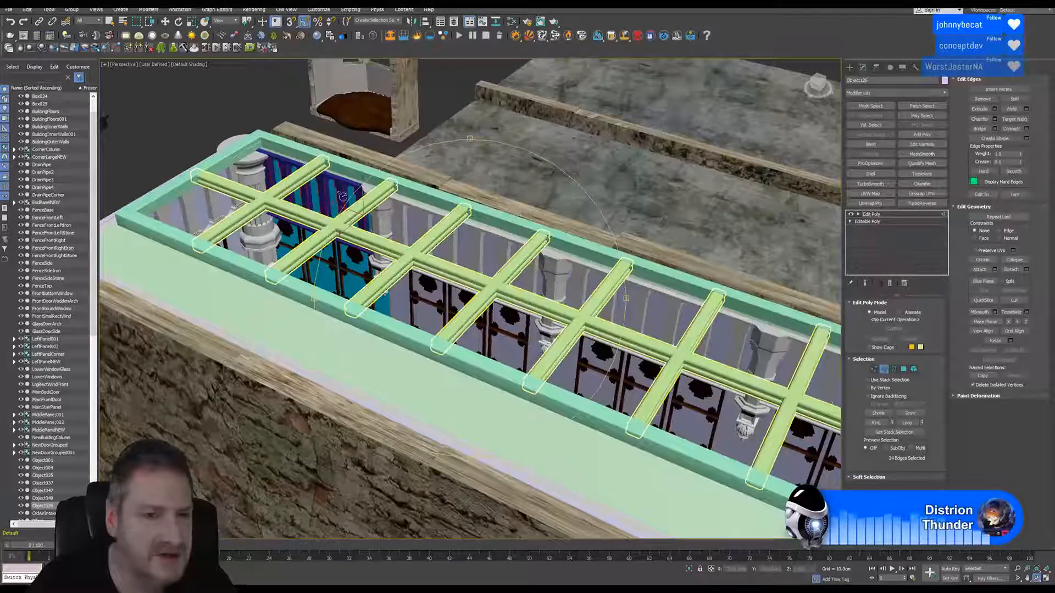